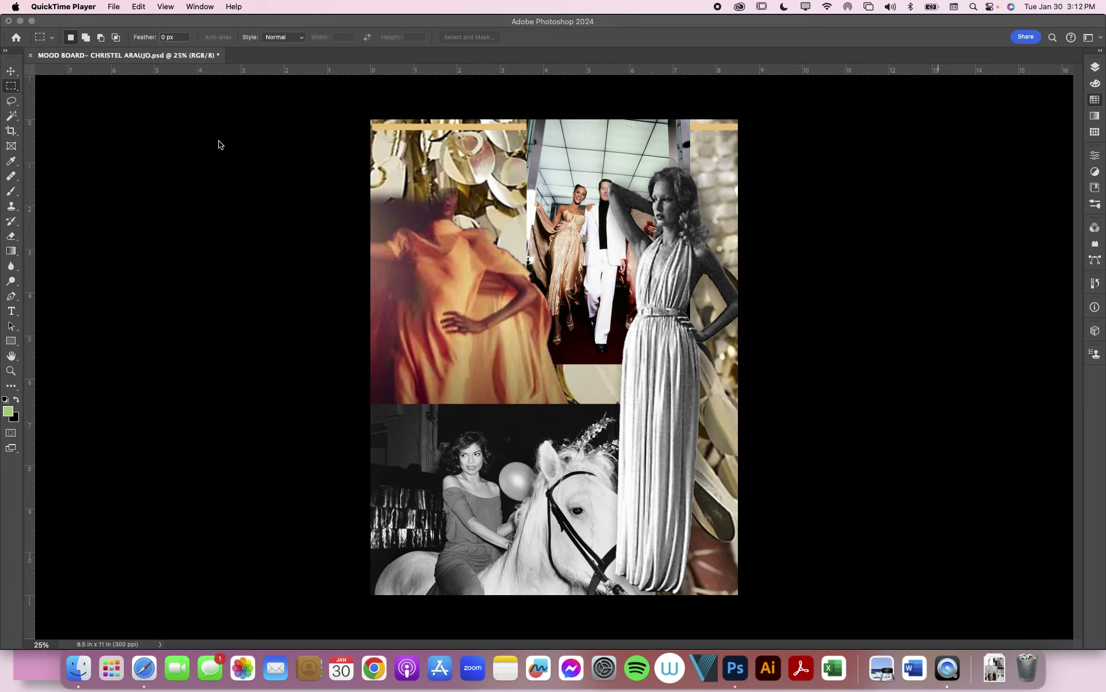
- Switch to Photoshop, where the mood board collage document is showing
{"action": "left_click", "coordinate": [251, 29]}
- Create a blank white Letter document, 8.5 × 11 in portrait at 300 ppi, from the Print presets
{"action": "key", "text": "super+n"}
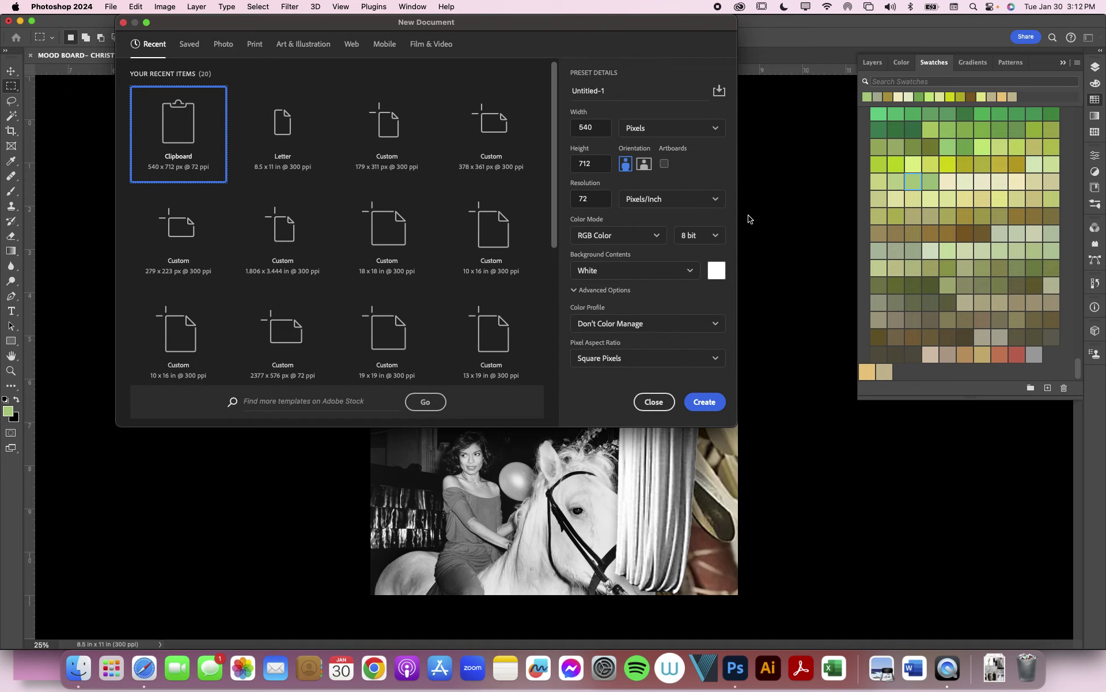
{"action": "left_click", "coordinate": [699, 135]}
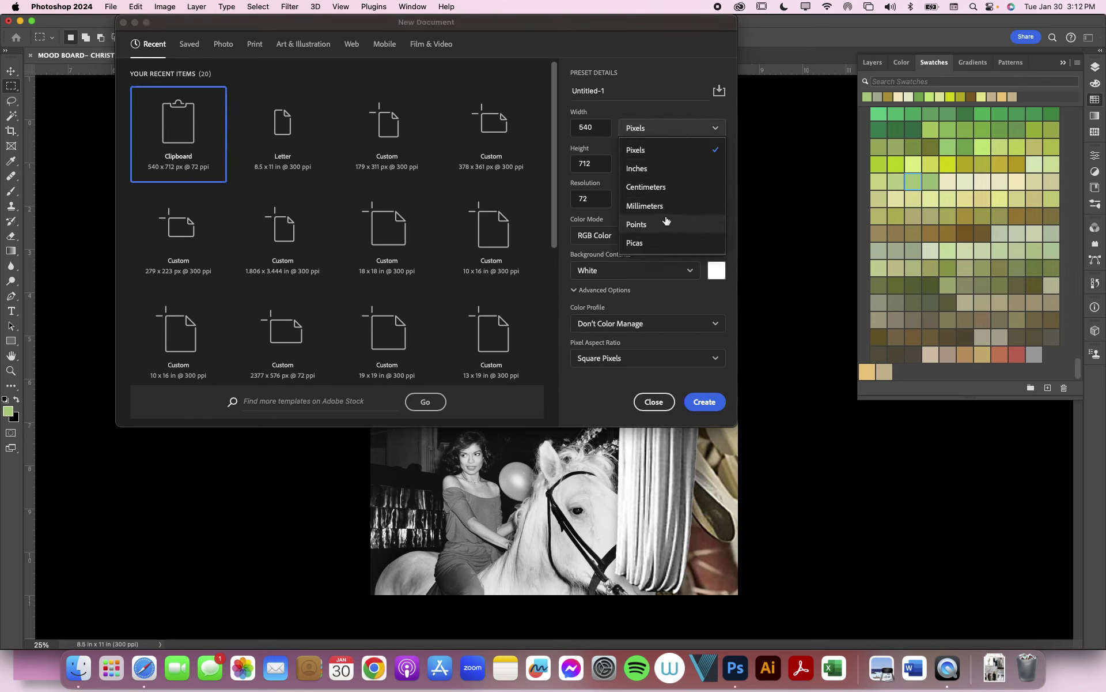
{"action": "left_click", "coordinate": [679, 149]}
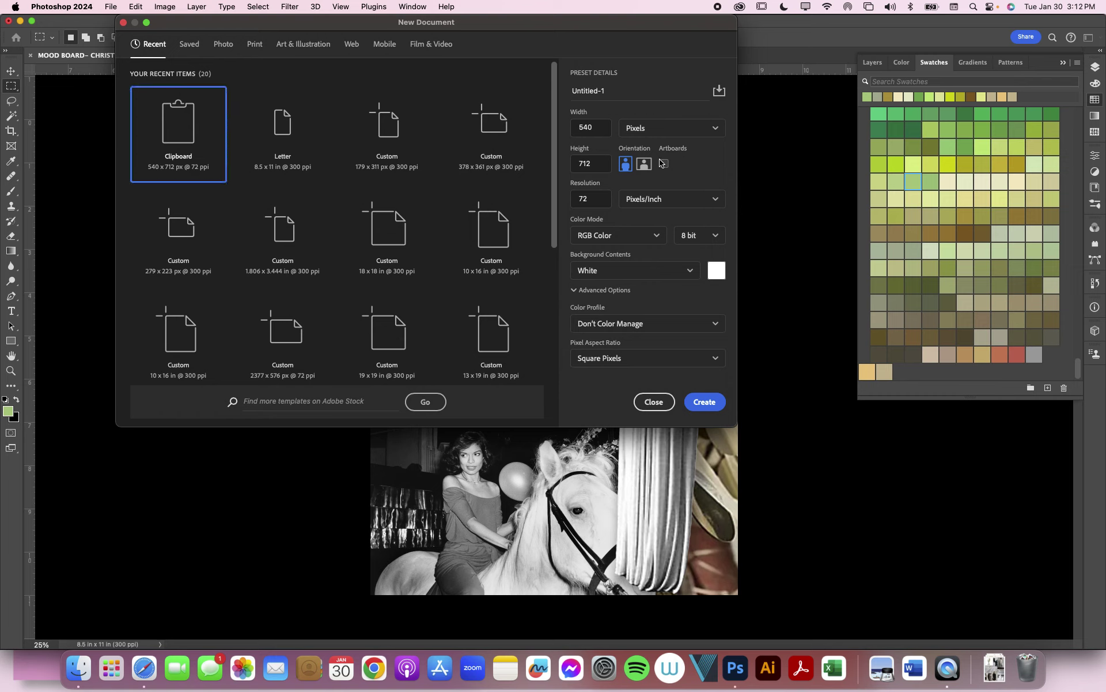
{"action": "left_click", "coordinate": [683, 128]}
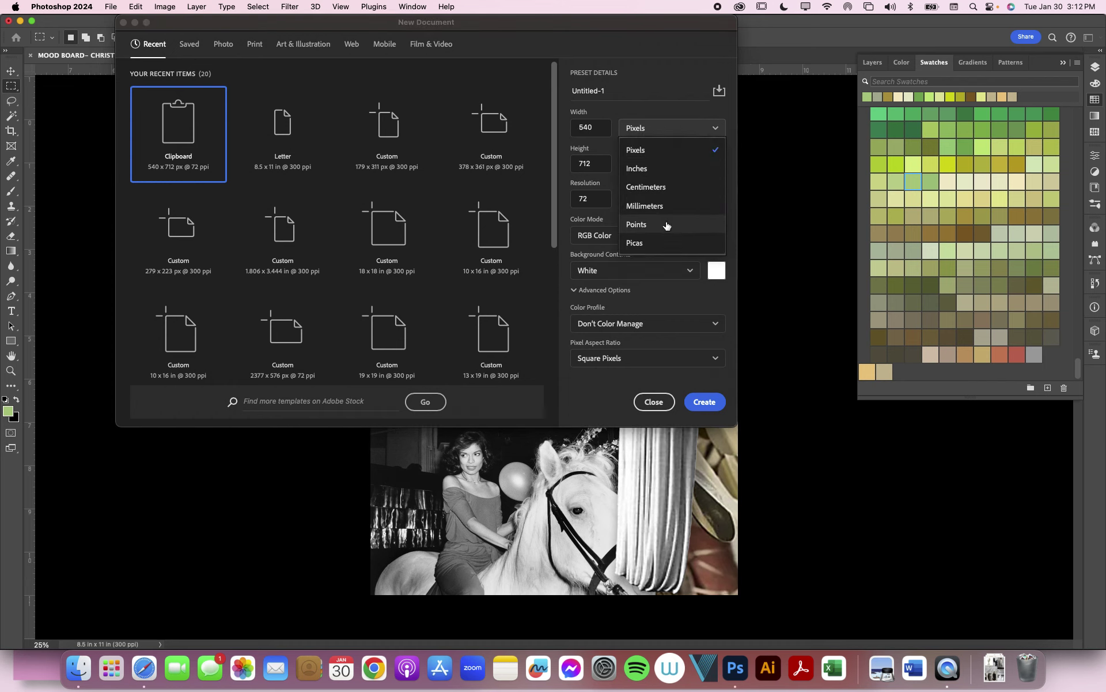
{"action": "left_click", "coordinate": [674, 169]}
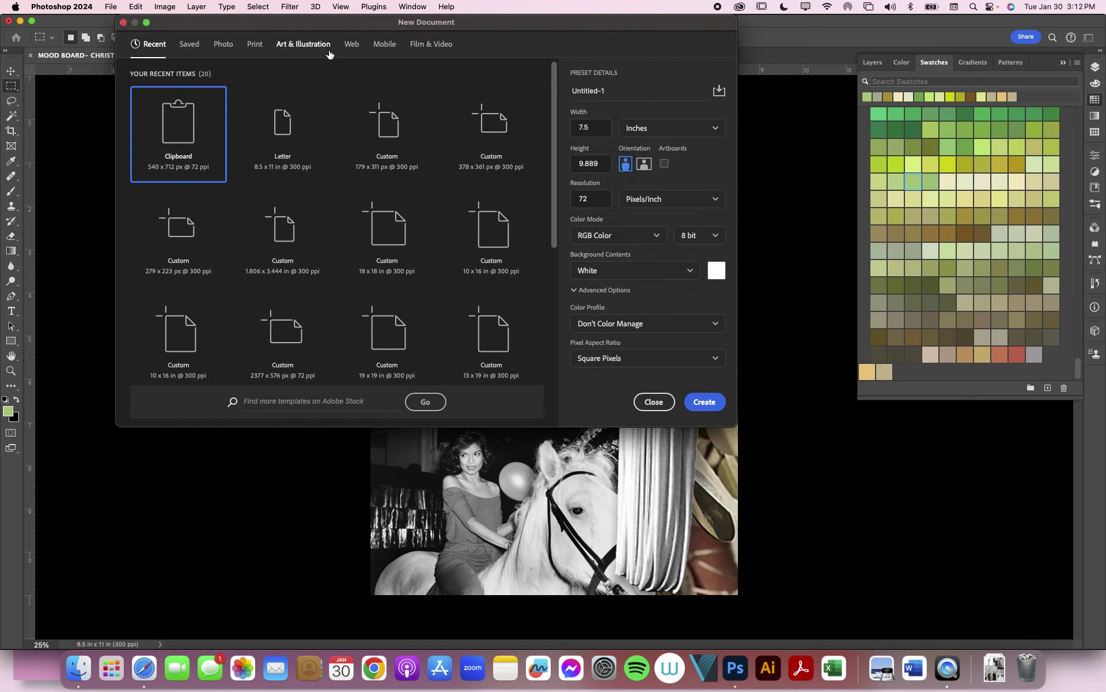
{"action": "left_click", "coordinate": [257, 43]}
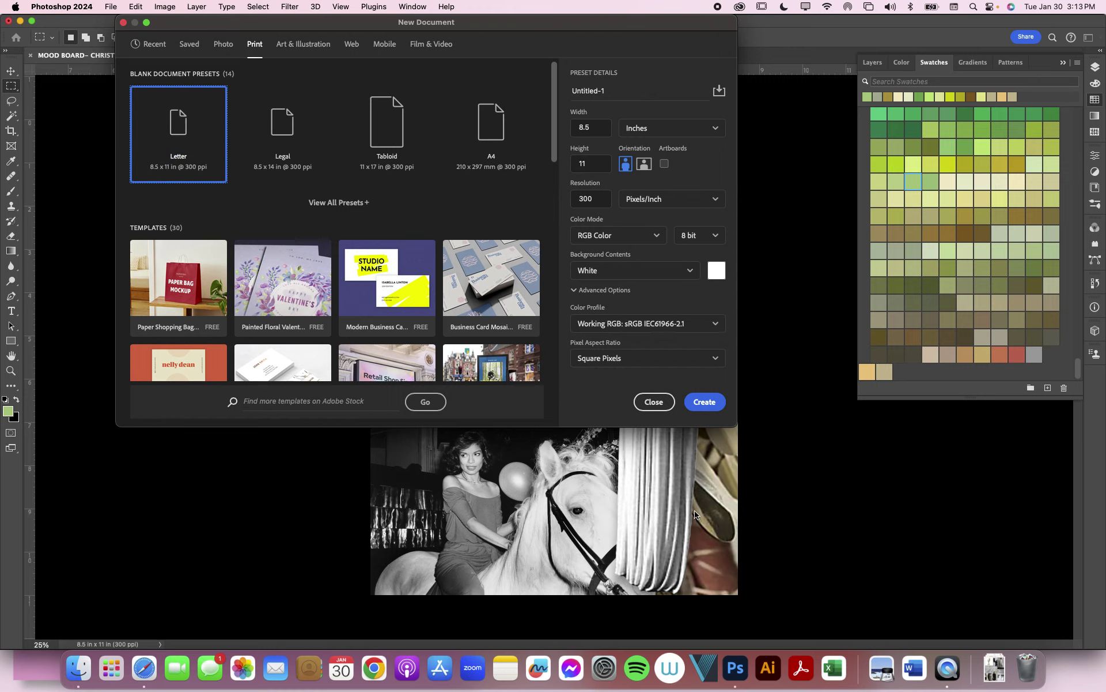
{"action": "left_click", "coordinate": [715, 411]}
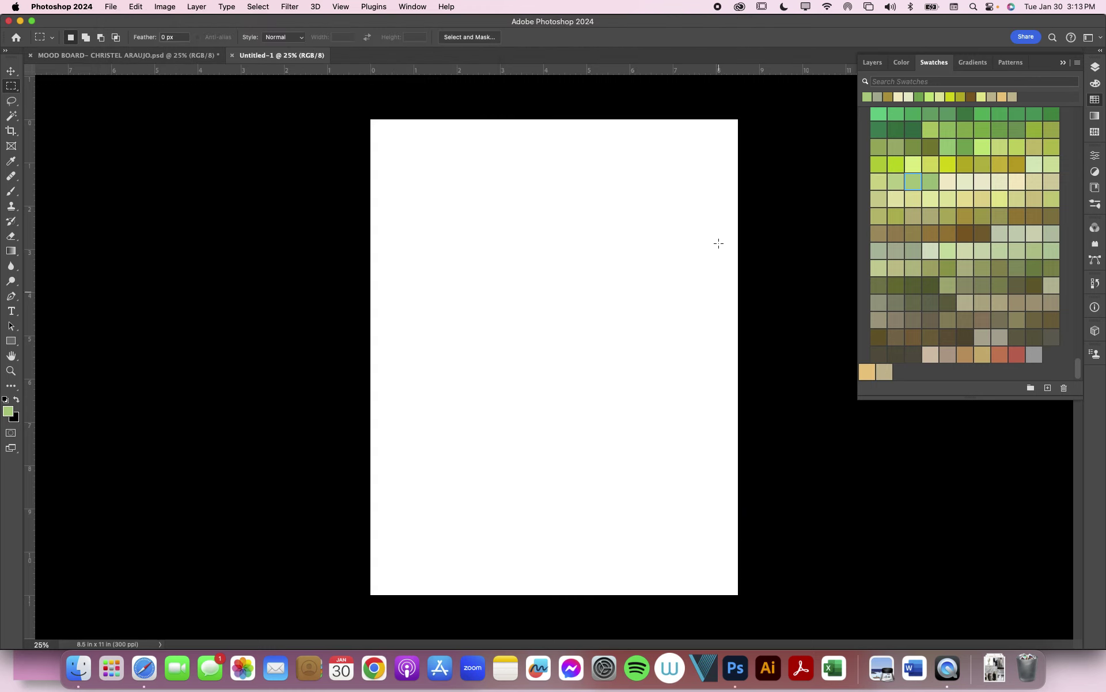
- Save the document to the computer, in the FASH 115 TECH FILES folder under Documents
{"action": "key", "text": "super+s"}
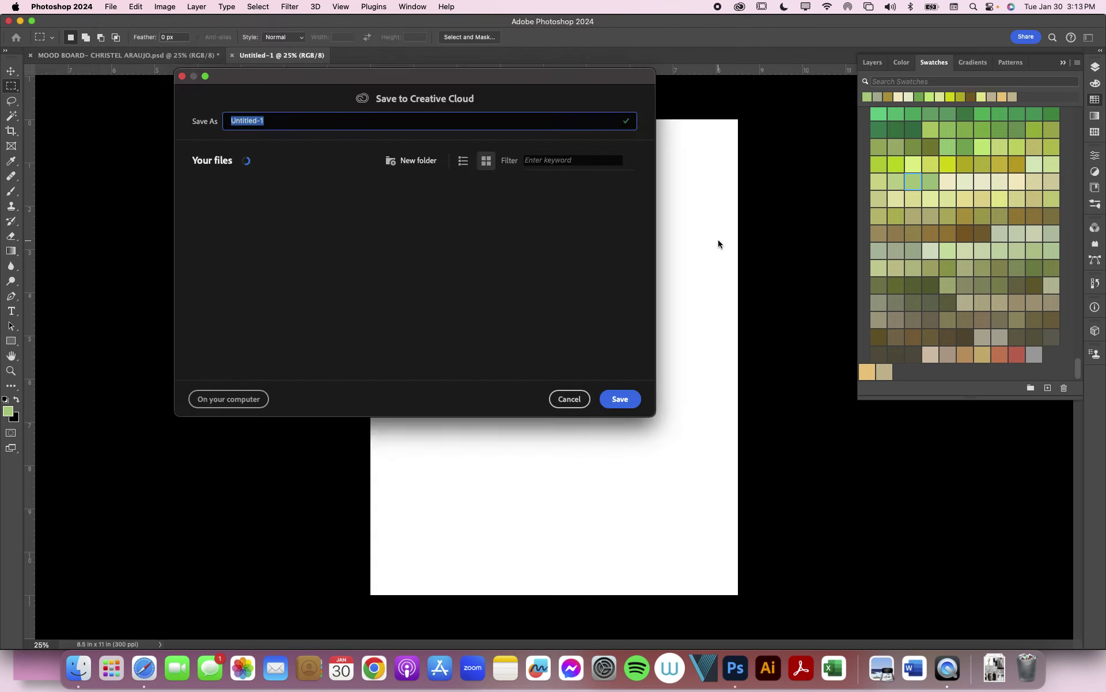
{"action": "left_click", "coordinate": [261, 399]}
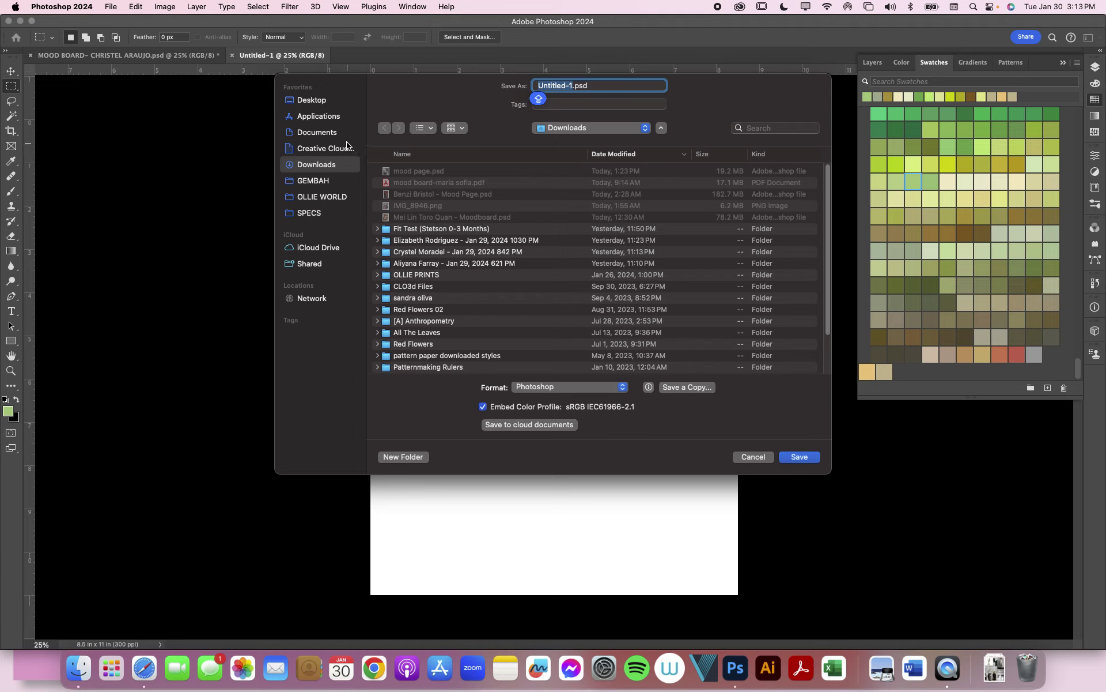
{"action": "left_click", "coordinate": [337, 132]}
{"action": "left_click", "coordinate": [419, 171]}
{"action": "double_click", "coordinate": [418, 170]}
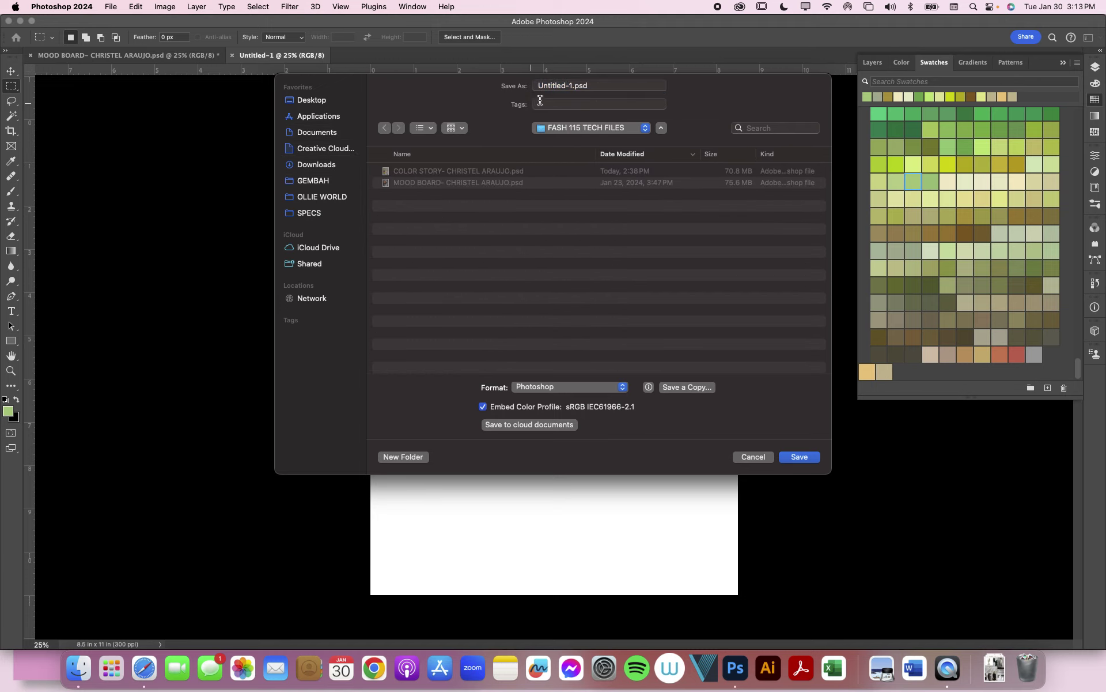
- Name the file 'CUSTOMER PROFILE - ' followed by the designer's name and save it
{"action": "left_click", "coordinate": [568, 88]}
{"action": "triple_click", "coordinate": [575, 87]}
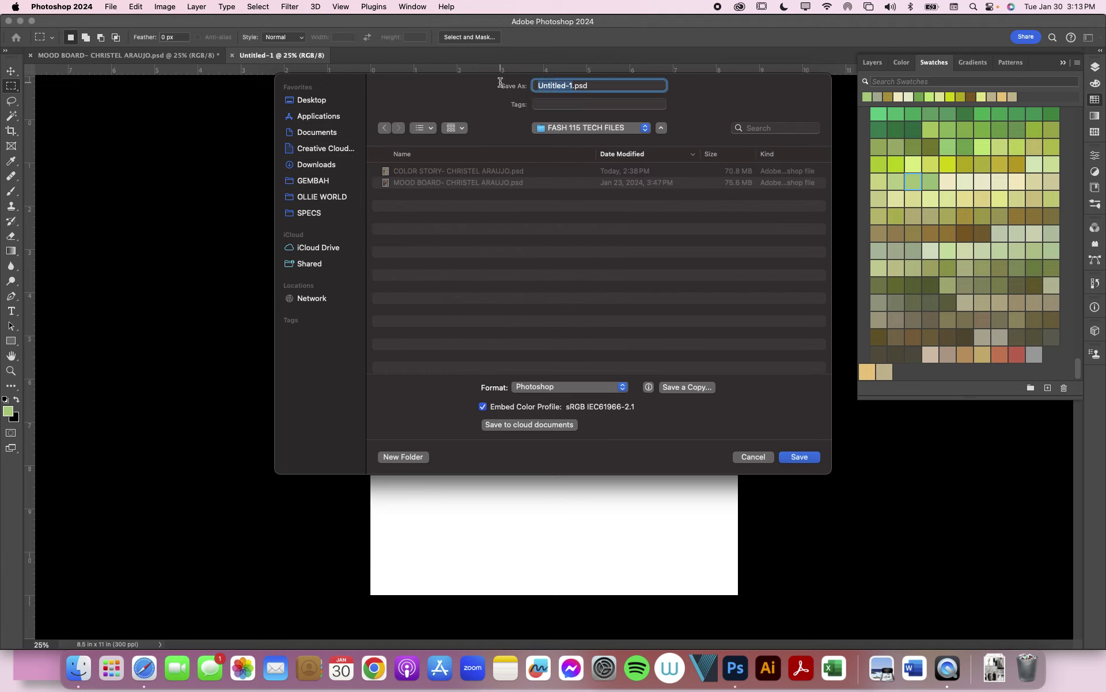
{"action": "key", "text": "Caps_Lock"}
{"action": "type", "text": "CHRIST"}
{"action": "key", "text": "BackSpace"}
{"action": "key", "text": "BackSpace"}
{"action": "key", "text": "BackSpace"}
{"action": "key", "text": "BackSpace"}
{"action": "key", "text": "BackSpace"}
{"action": "key", "text": "BackSpace"}
{"action": "type", "text": "CUSRO"}
{"action": "key", "text": "BackSpace"}
{"action": "key", "text": "BackSpace"}
{"action": "key", "text": "BackSpace"}
{"action": "type", "text": "STOMER PROFILE - CHRIST"}
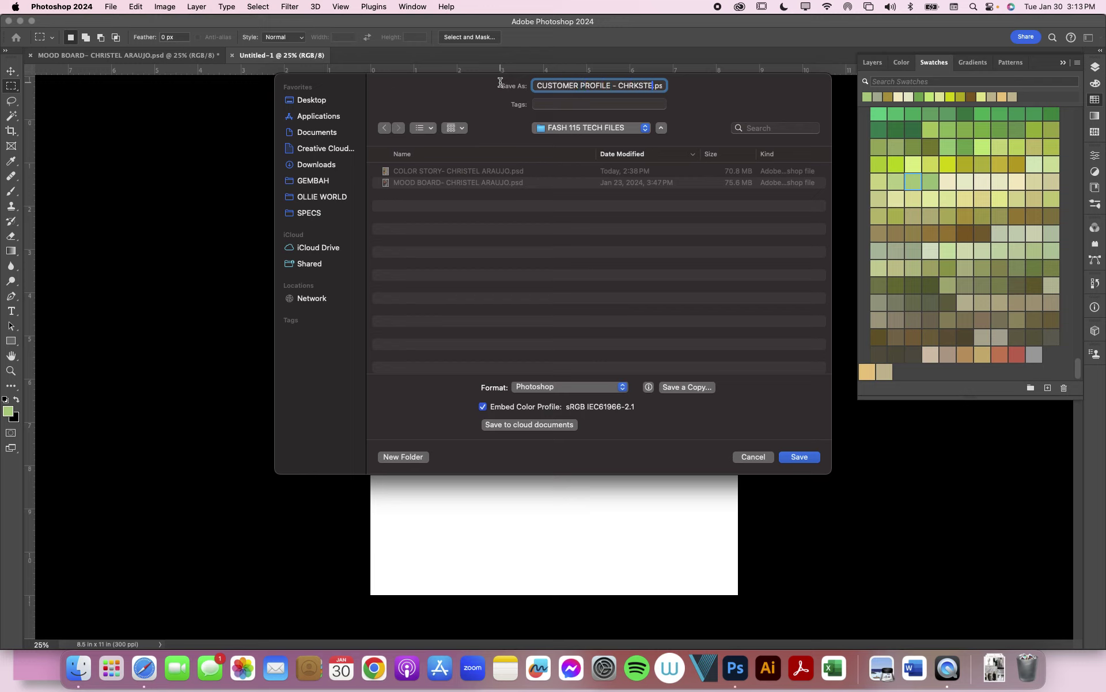
{"action": "key", "text": "BackSpace"}
{"action": "key", "text": "BackSpace"}
{"action": "key", "text": "BackSpace"}
{"action": "key", "text": "BackSpace"}
{"action": "key", "text": "BackSpace"}
{"action": "type", "text": "ISTEL ARAUJO"}
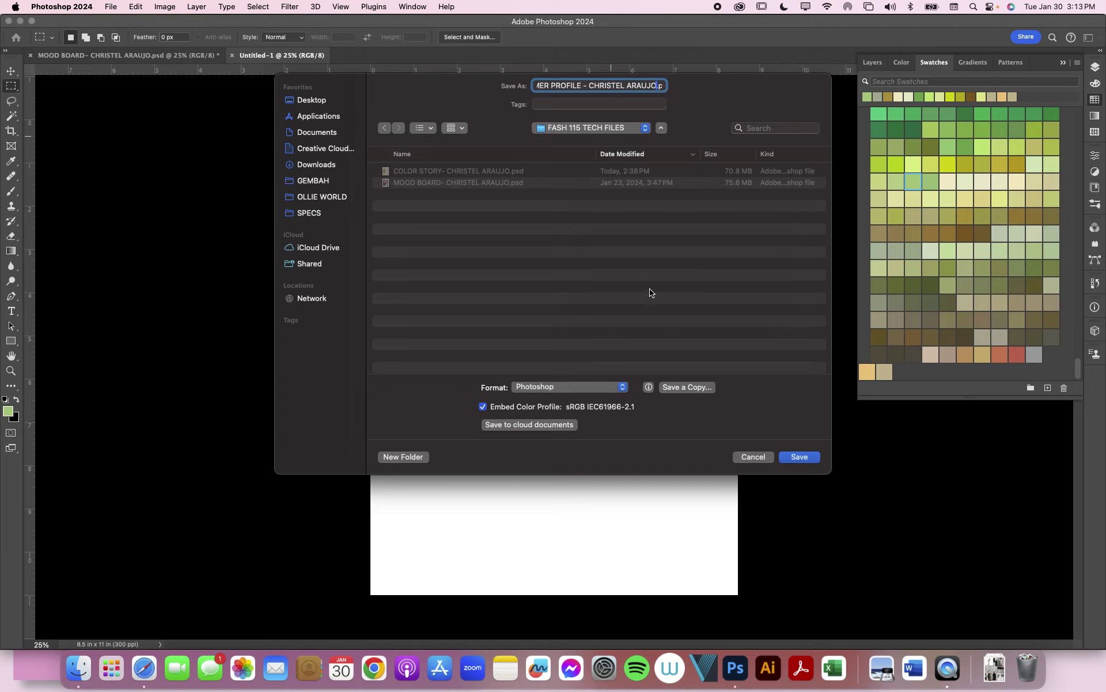
{"action": "left_click", "coordinate": [804, 458]}
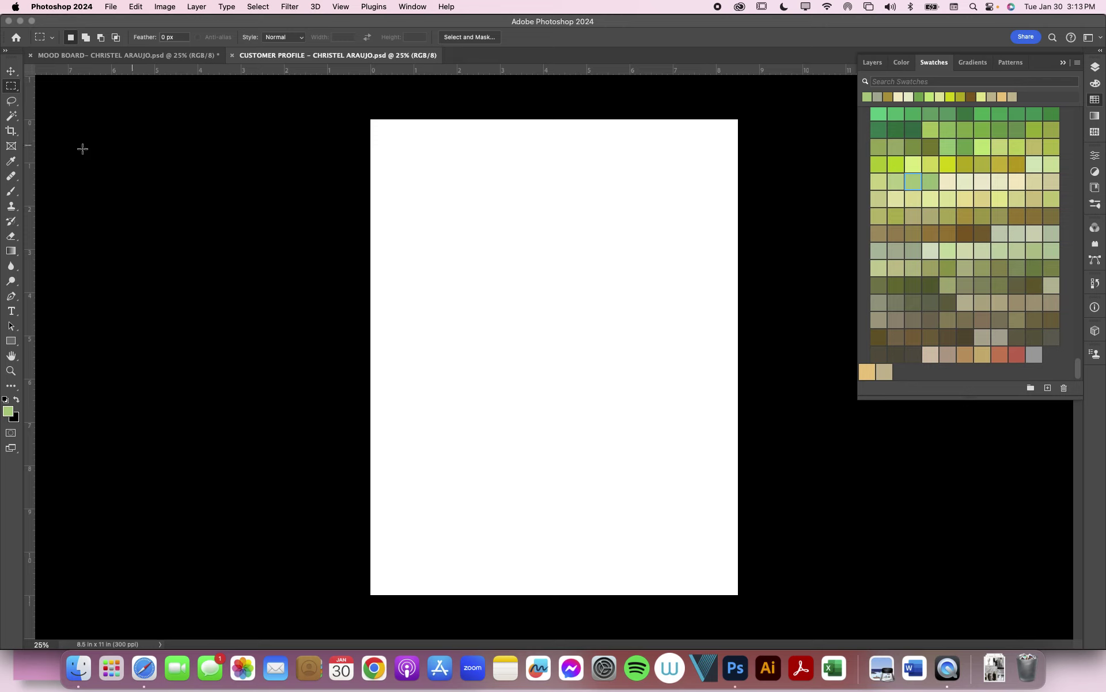
- Select the Move tool, show the Layers panel, and switch to Safari
{"action": "left_click", "coordinate": [13, 71]}
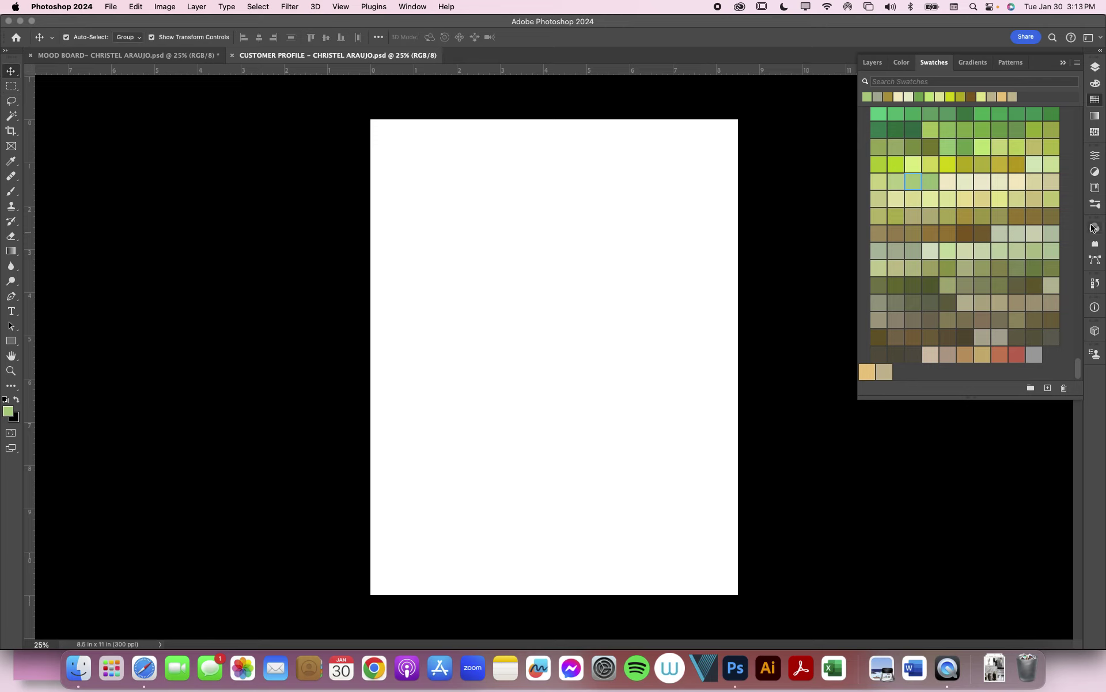
{"action": "left_click", "coordinate": [1096, 67]}
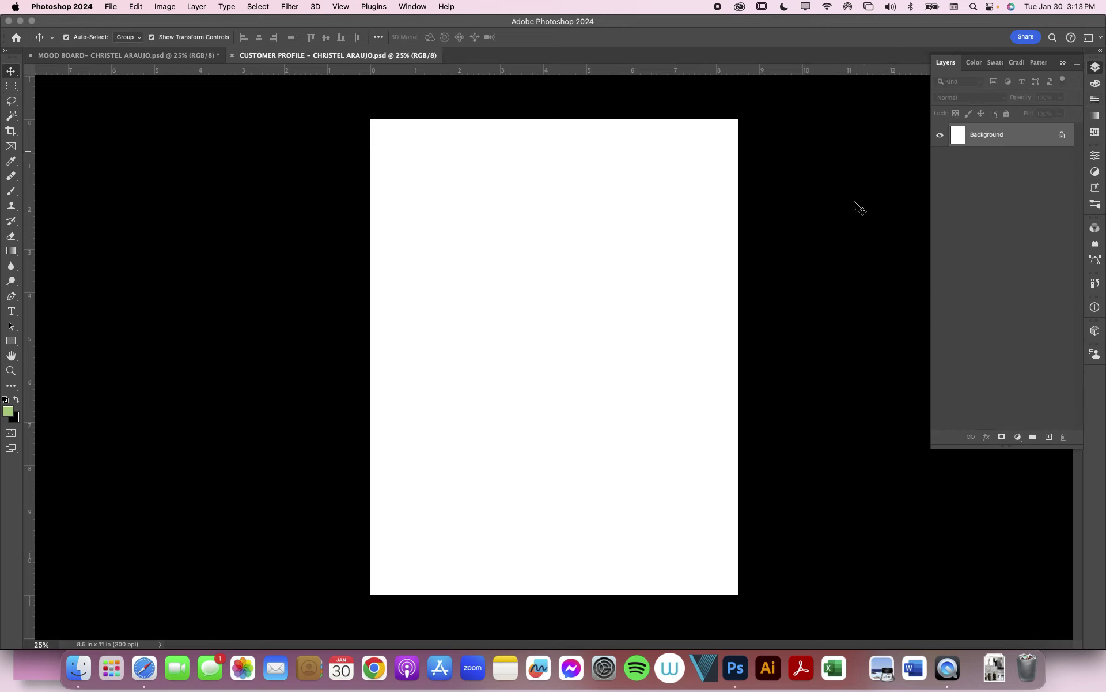
{"action": "left_click", "coordinate": [144, 668]}
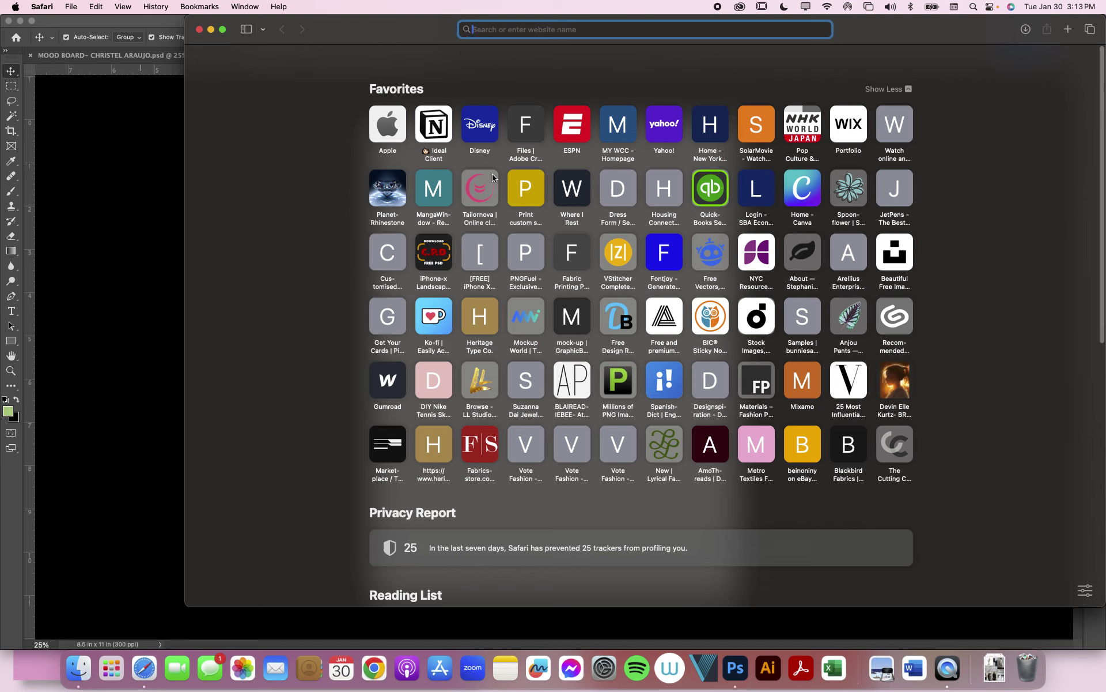
- Search Google Images for 'millennial minimalist' and narrow to the 'minimalist lifestyle' suggestion
{"action": "type", "text": "millea"}
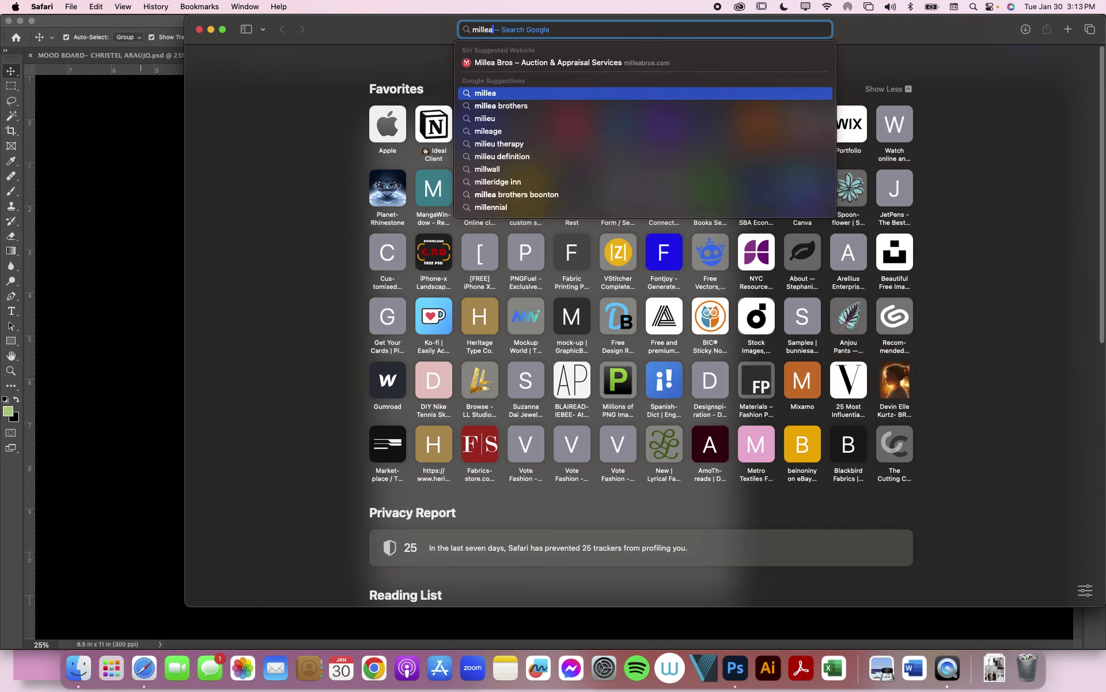
{"action": "key", "text": "BackSpace"}
{"action": "type", "text": "nial"}
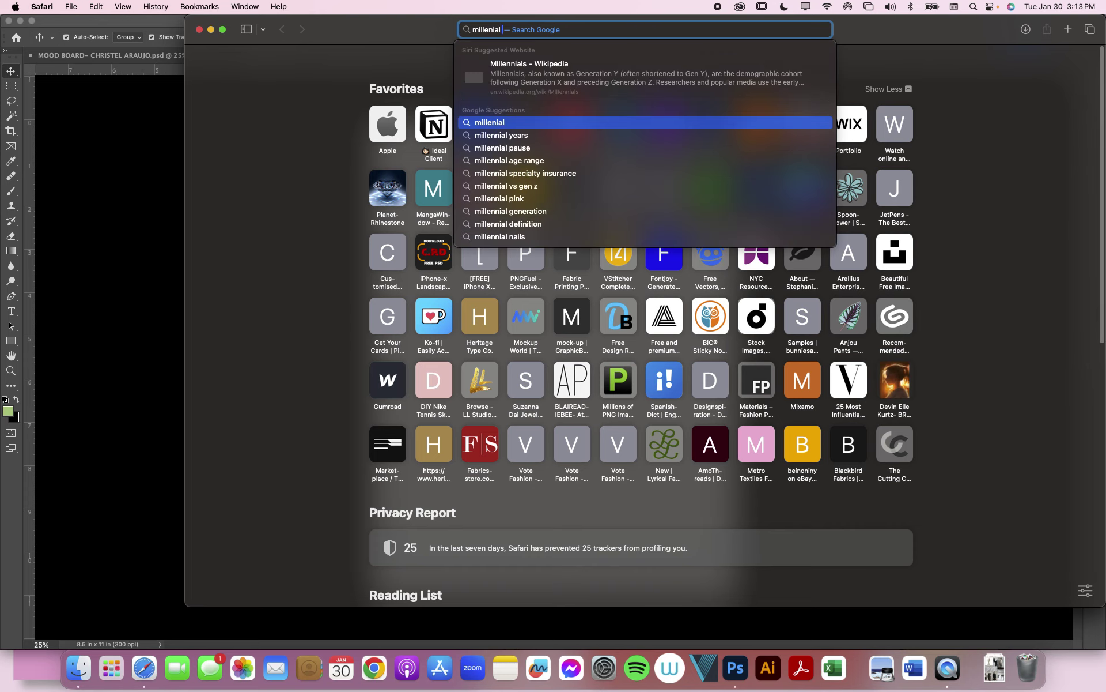
{"action": "type", "text": " women"}
{"action": "key", "text": "BackSpace"}
{"action": "key", "text": "BackSpace"}
{"action": "key", "text": "BackSpace"}
{"action": "key", "text": "BackSpace"}
{"action": "key", "text": "BackSpace"}
{"action": "key", "text": "BackSpace"}
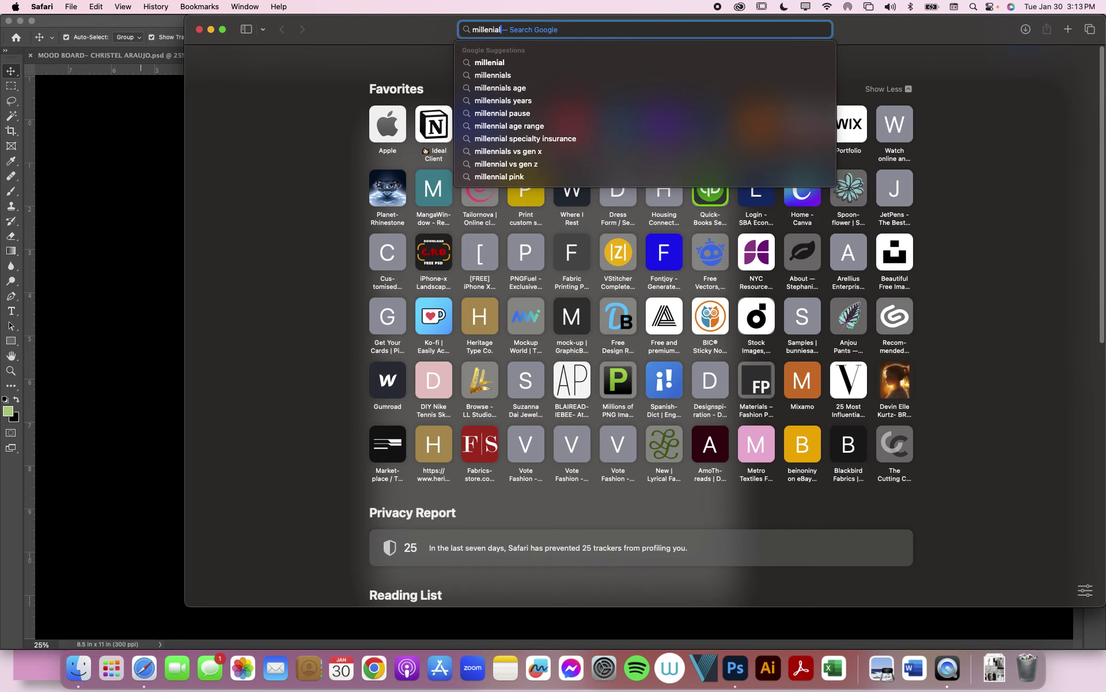
{"action": "type", "text": "minimalist"}
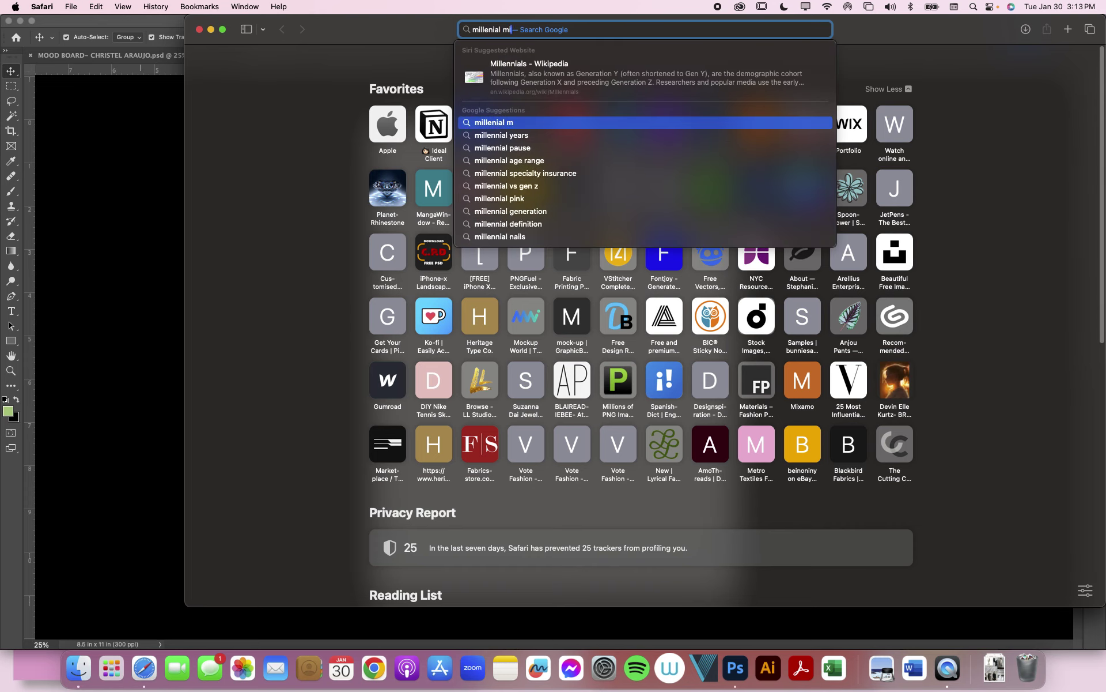
{"action": "key", "text": "Return"}
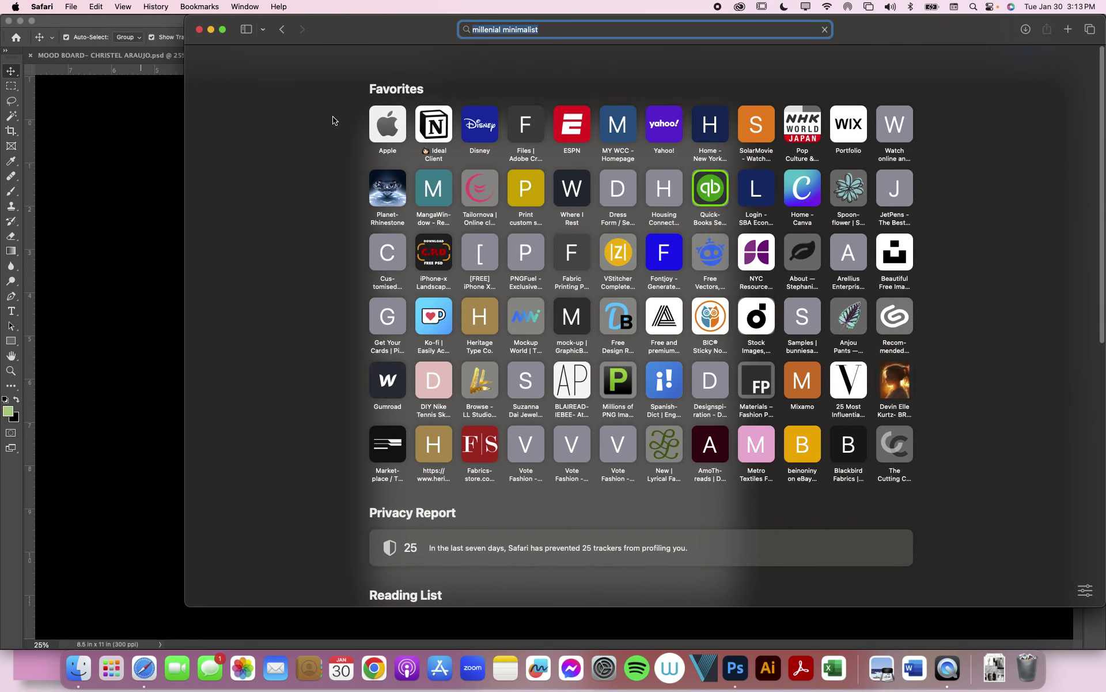
{"action": "left_click", "coordinate": [319, 104]}
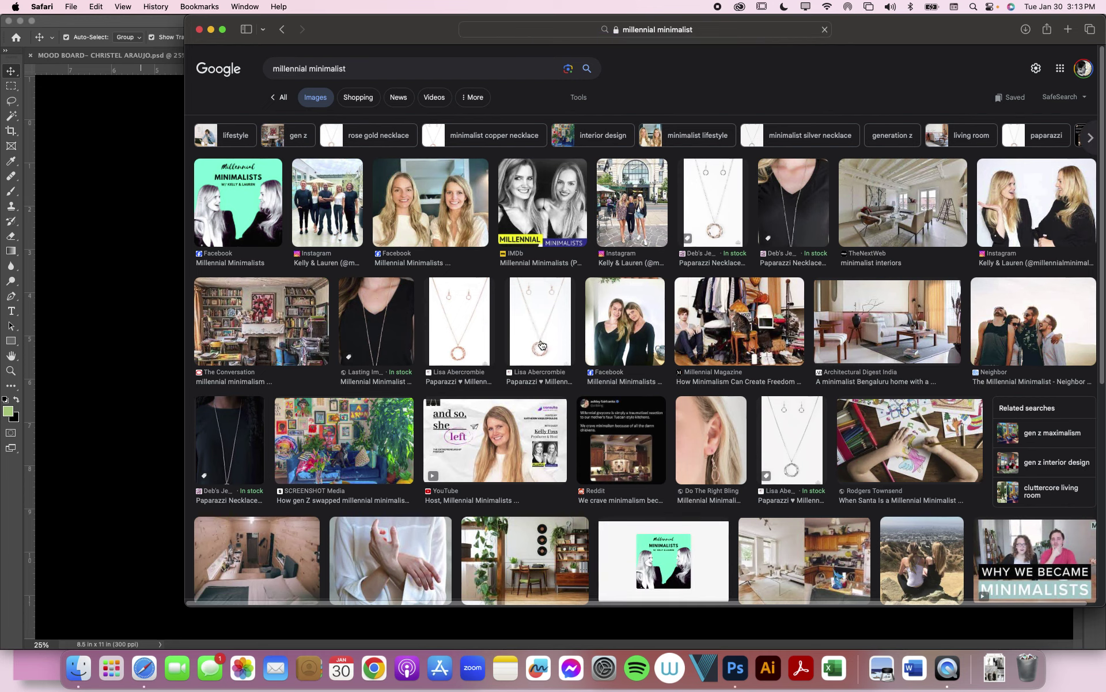
{"action": "scroll", "coordinate": [538, 349], "scroll_direction": "down", "scroll_amount": 5}
{"action": "scroll", "coordinate": [538, 350], "scroll_direction": "down", "scroll_amount": 4}
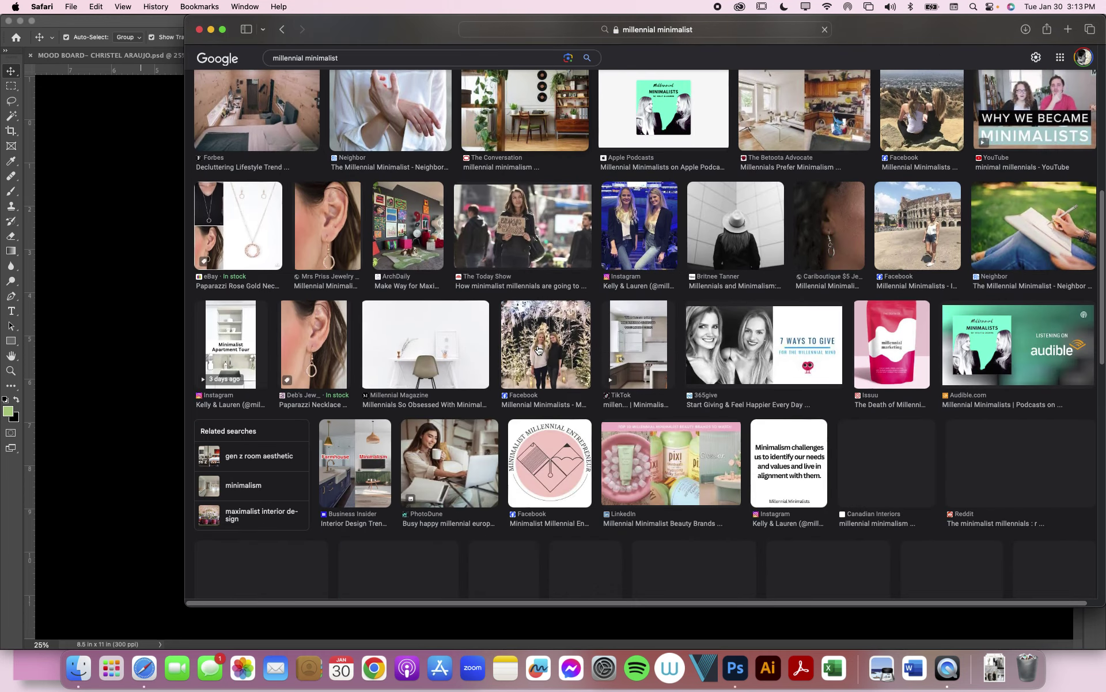
{"action": "scroll", "coordinate": [538, 350], "scroll_direction": "up", "scroll_amount": 5}
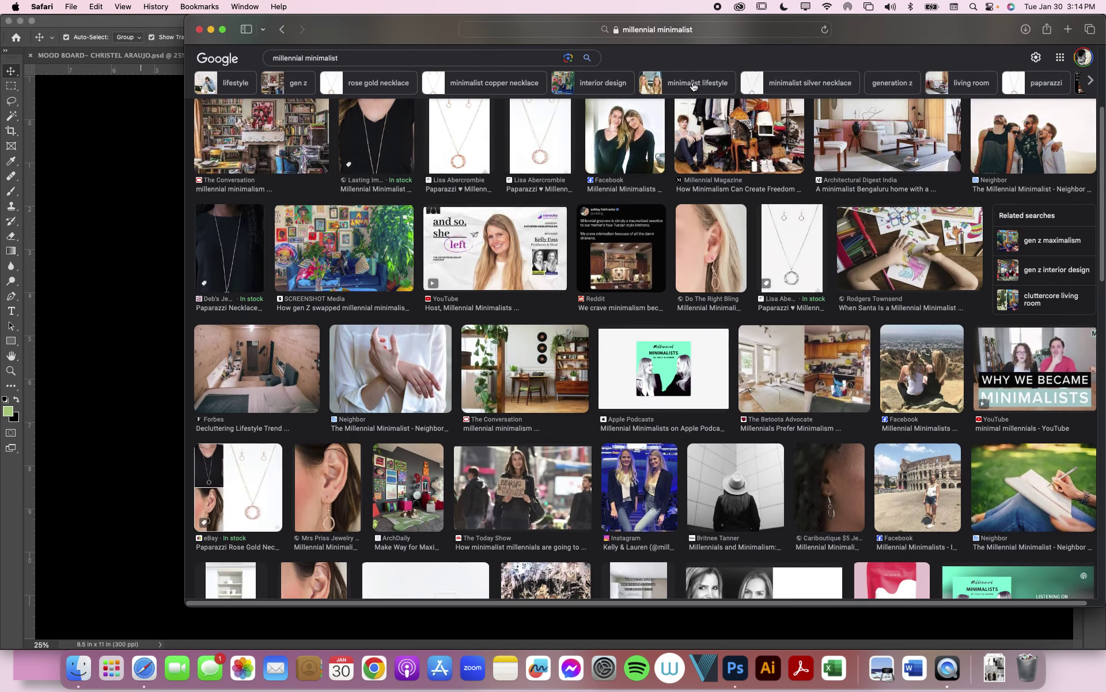
{"action": "left_click", "coordinate": [693, 87]}
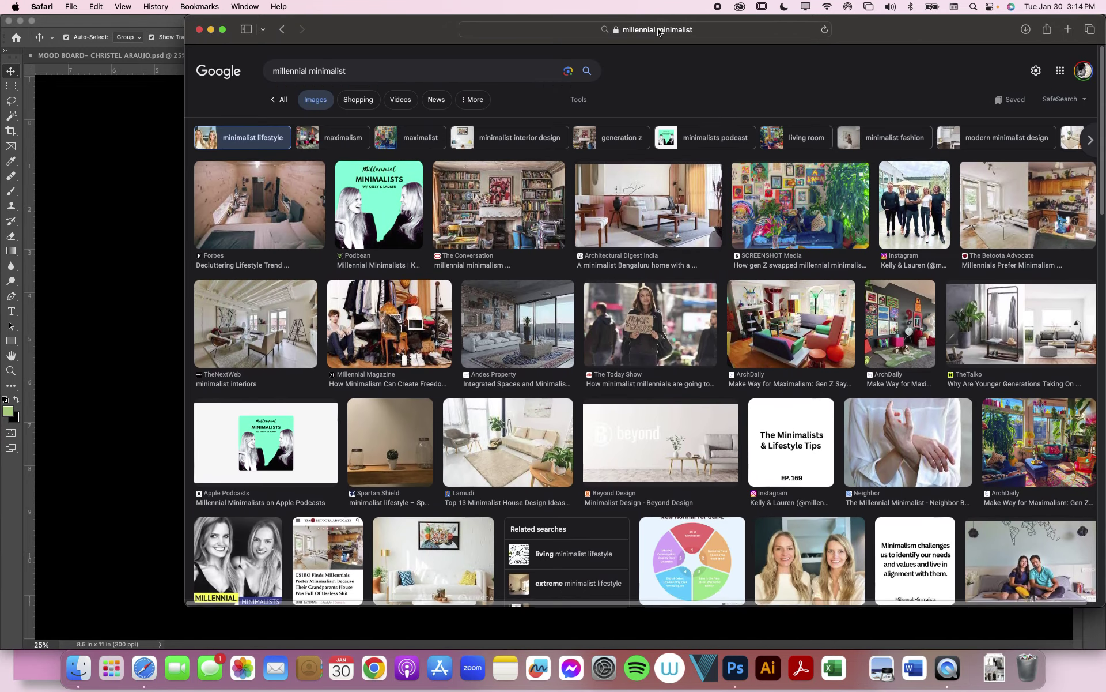
- Go to pinterest.com from the Safari address bar
{"action": "left_click", "coordinate": [699, 33]}
{"action": "type", "text": "pint"}
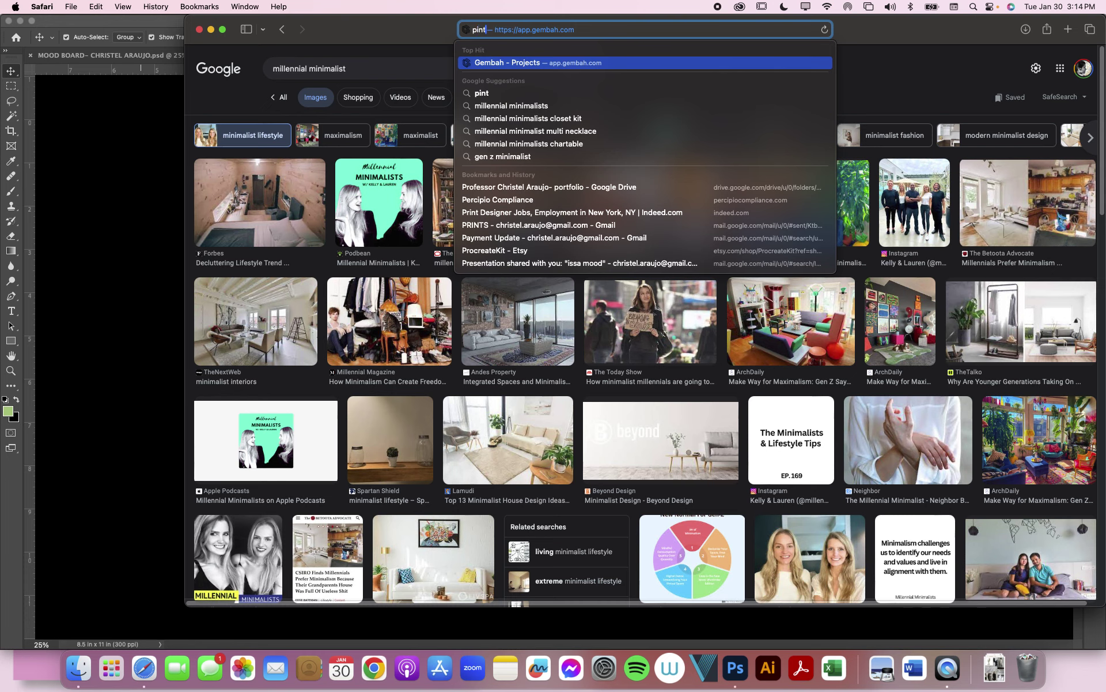
{"action": "key", "text": "Return"}
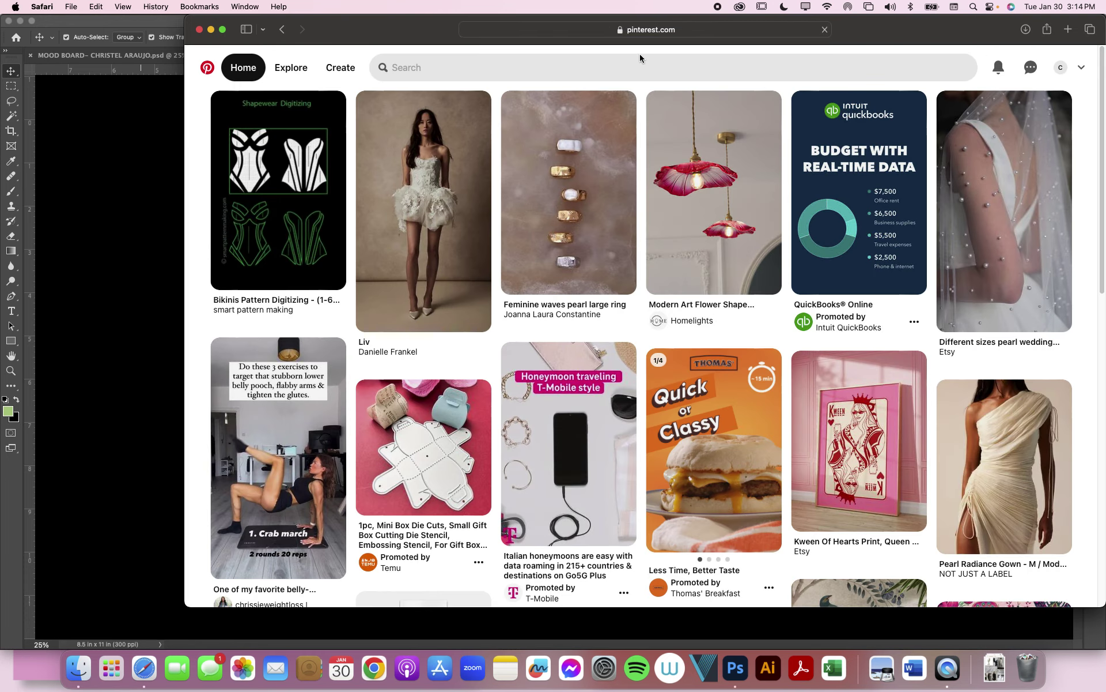
- Decline notifications, search Pinterest for 'women minimalist home 70s', and open the green-sofa pin
{"action": "left_click", "coordinate": [572, 63]}
{"action": "type", "text": "m"}
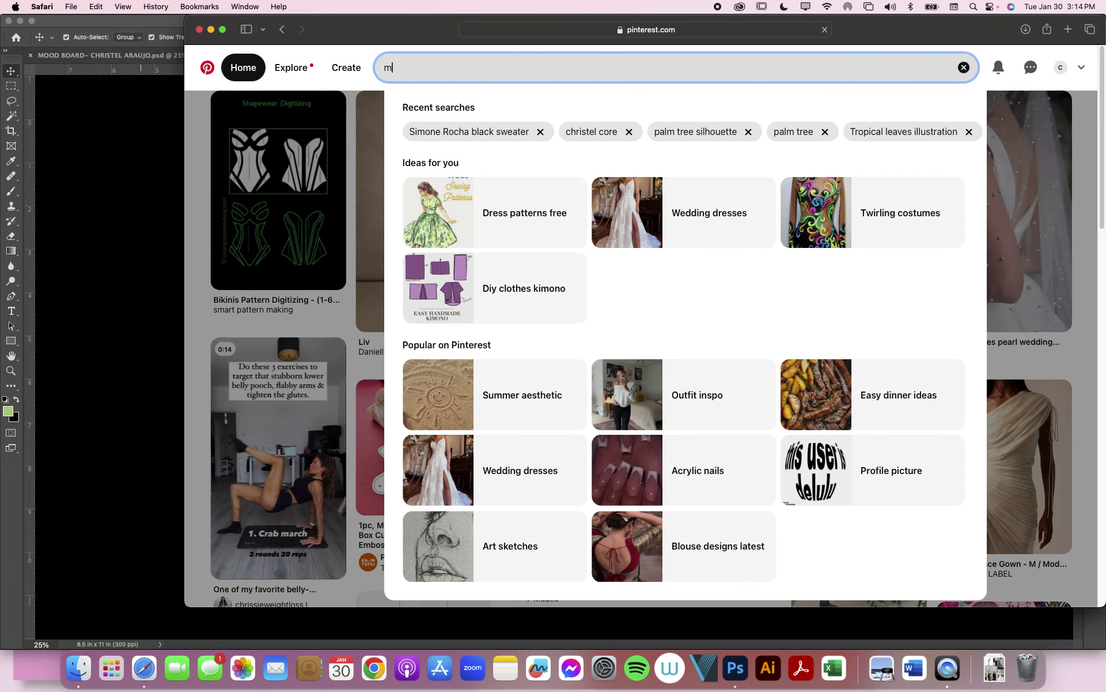
{"action": "type", "text": "illen"}
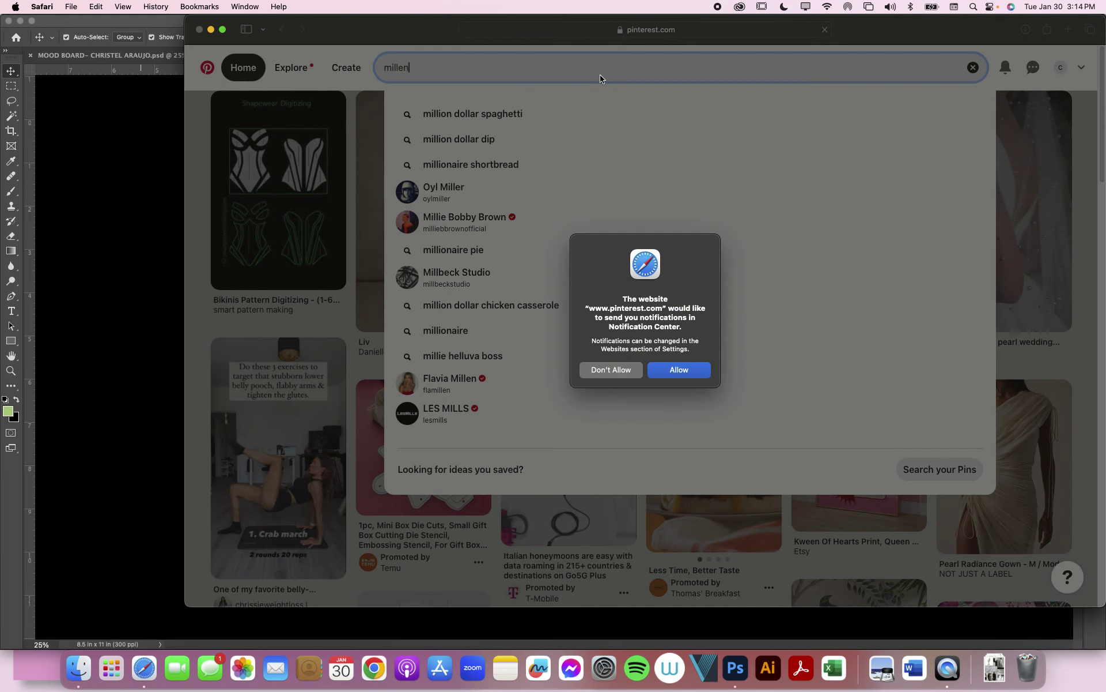
{"action": "left_click", "coordinate": [610, 370]}
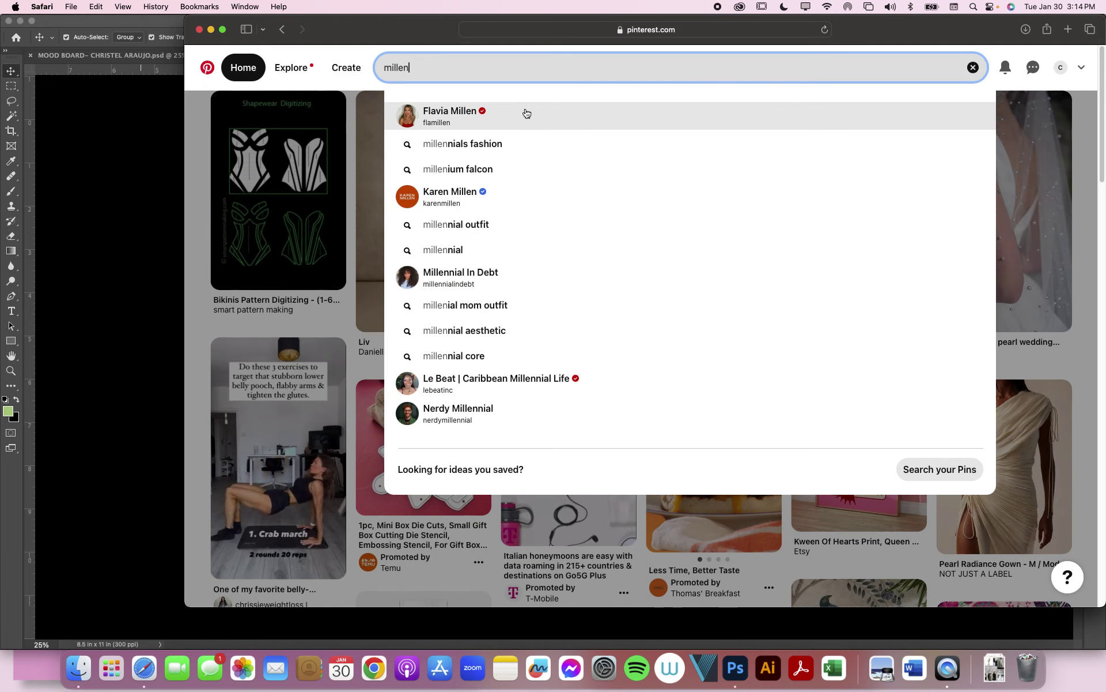
{"action": "key", "text": "BackSpace"}
{"action": "key", "text": "BackSpace"}
{"action": "key", "text": "BackSpace"}
{"action": "key", "text": "BackSpace"}
{"action": "key", "text": "BackSpace"}
{"action": "key", "text": "BackSpace"}
{"action": "type", "text": "women m"}
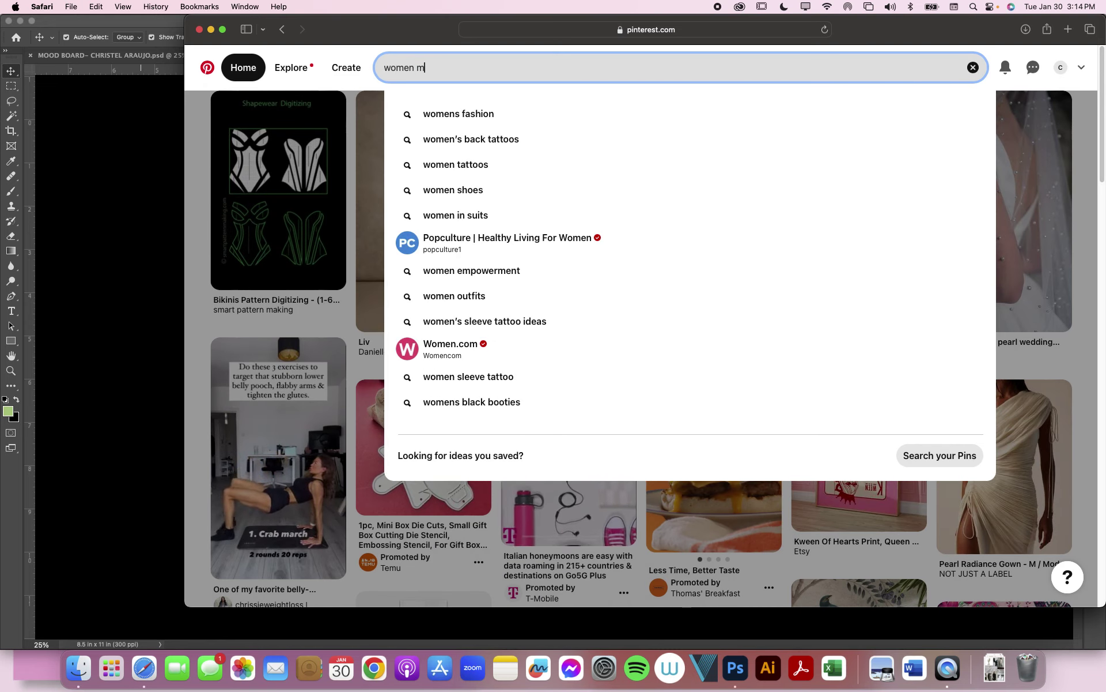
{"action": "type", "text": "ini"}
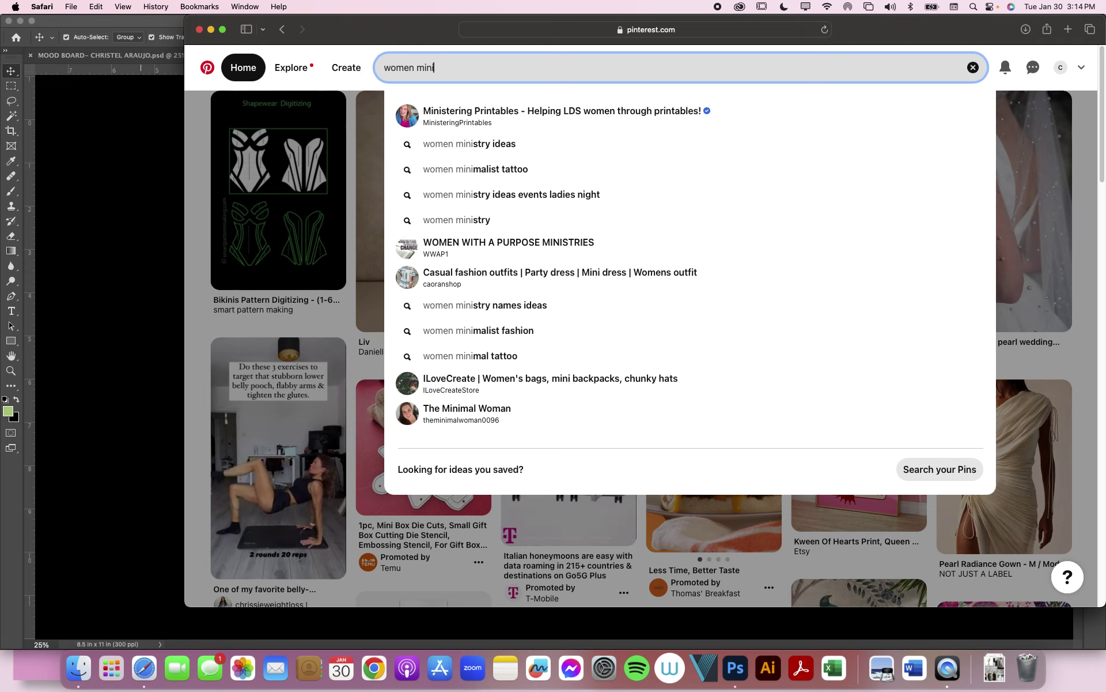
{"action": "type", "text": "malist "}
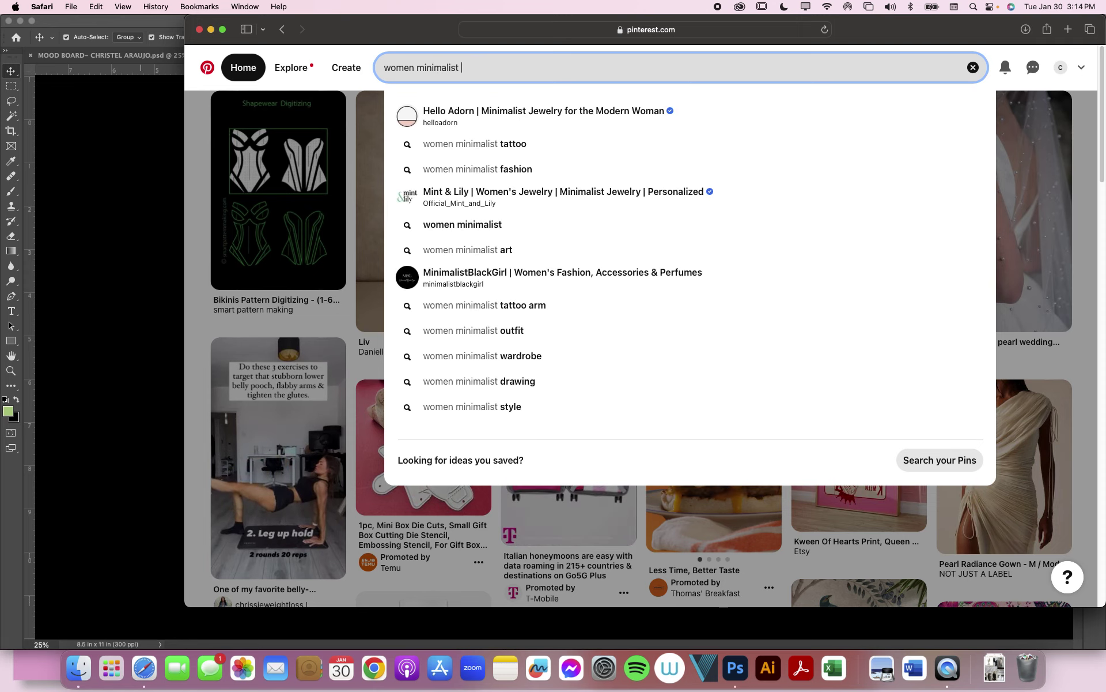
{"action": "type", "text": "home "}
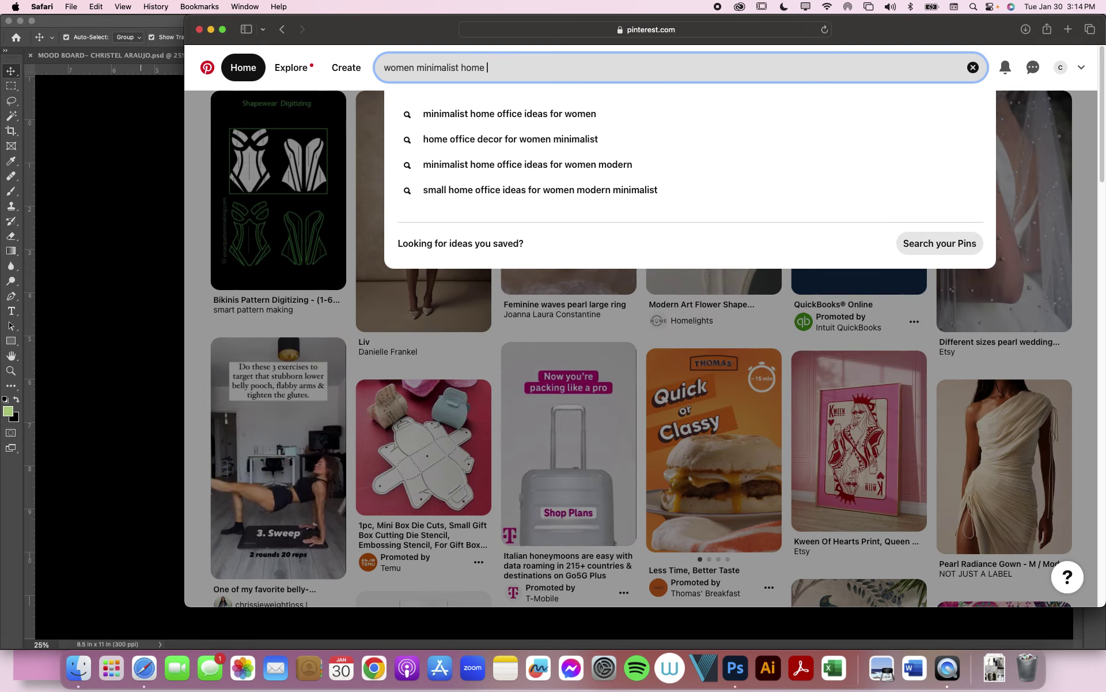
{"action": "type", "text": "7"}
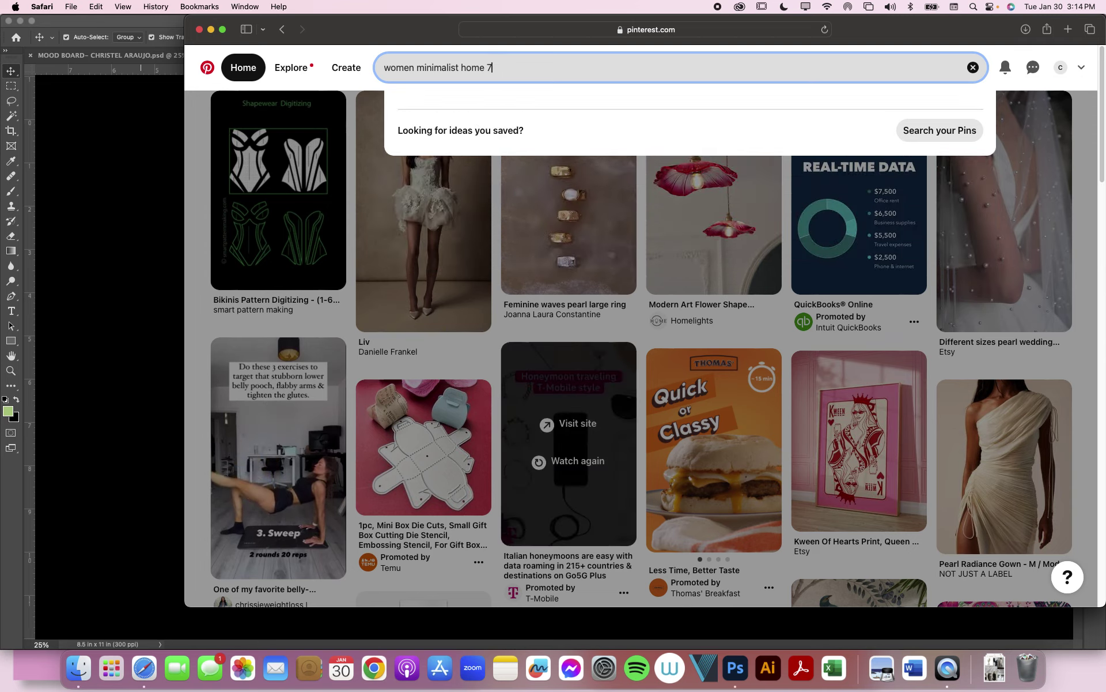
{"action": "type", "text": "0s"}
{"action": "key", "text": "Return"}
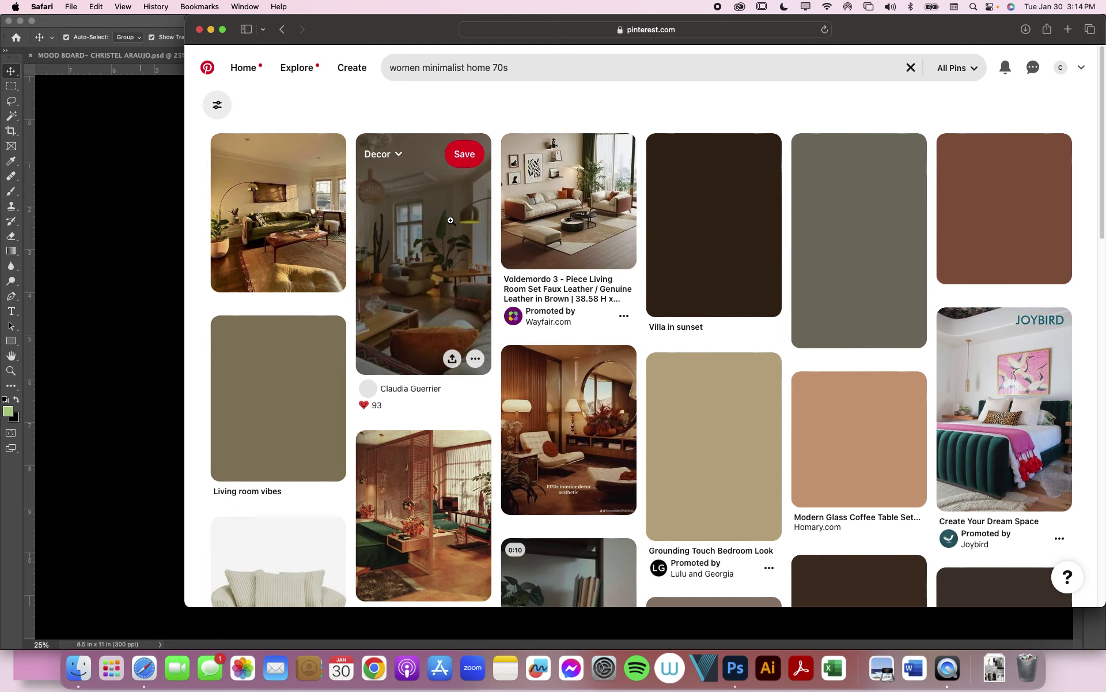
{"action": "left_click", "coordinate": [309, 243]}
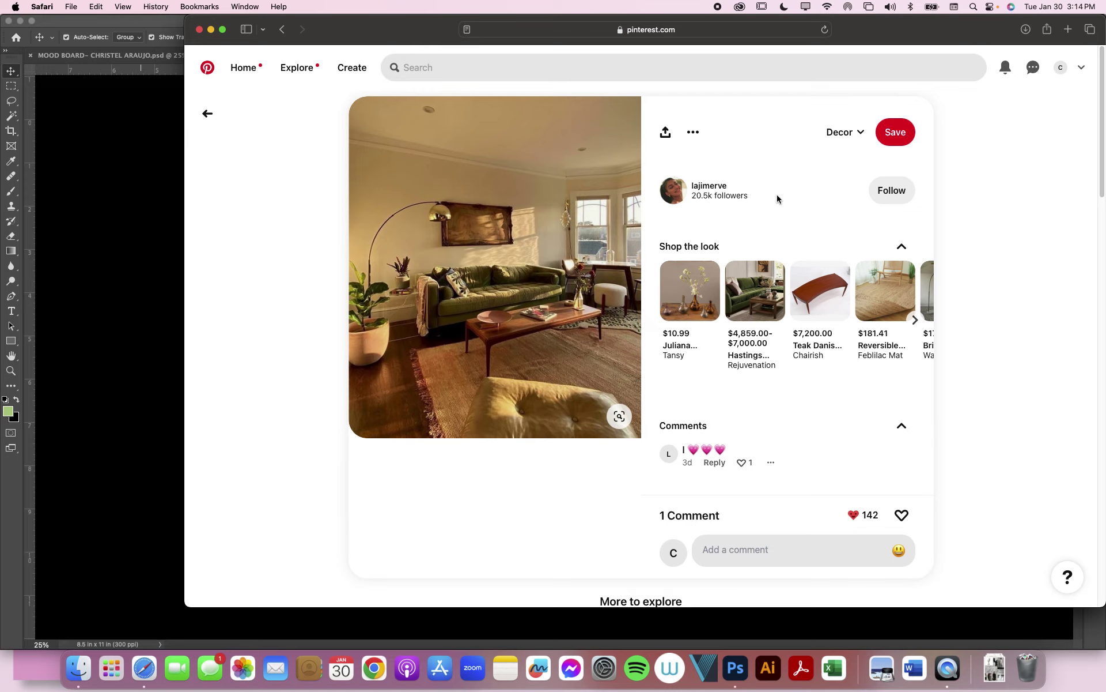
- Screenshot the green-sofa living room photo, then go back to the search results
{"action": "key", "text": "super+shift+4"}
{"action": "left_click_drag", "start_coordinate": [355, 102], "coordinate": [637, 400]}
{"action": "left_click", "coordinate": [210, 114]}
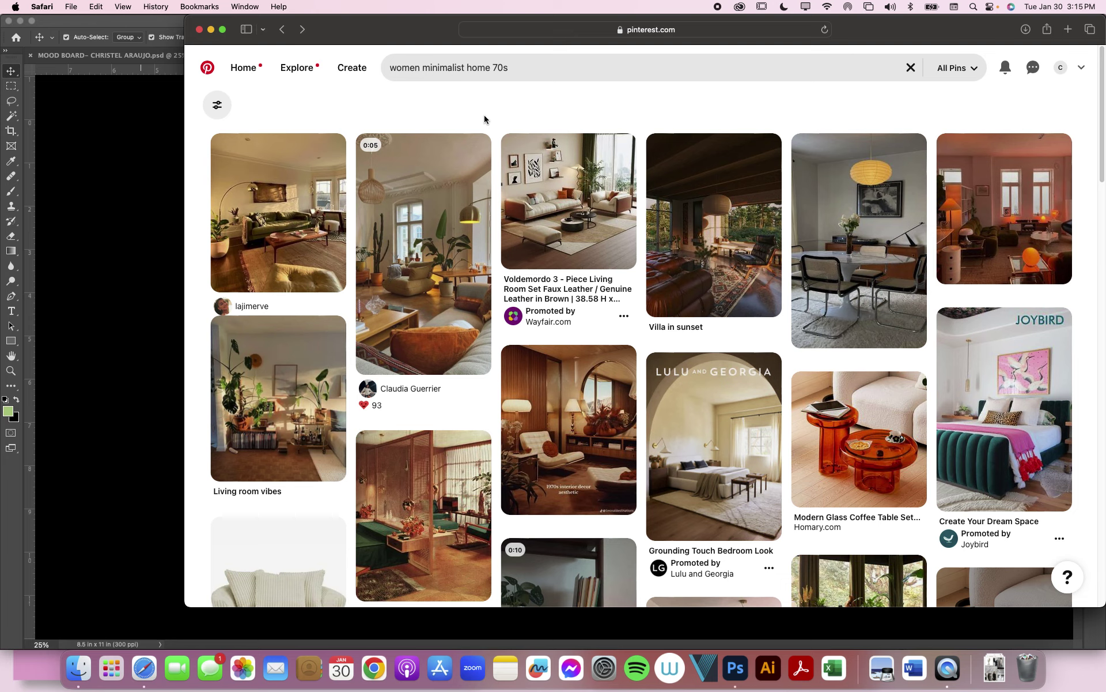
{"action": "scroll", "coordinate": [461, 259], "scroll_direction": "down", "scroll_amount": 1}
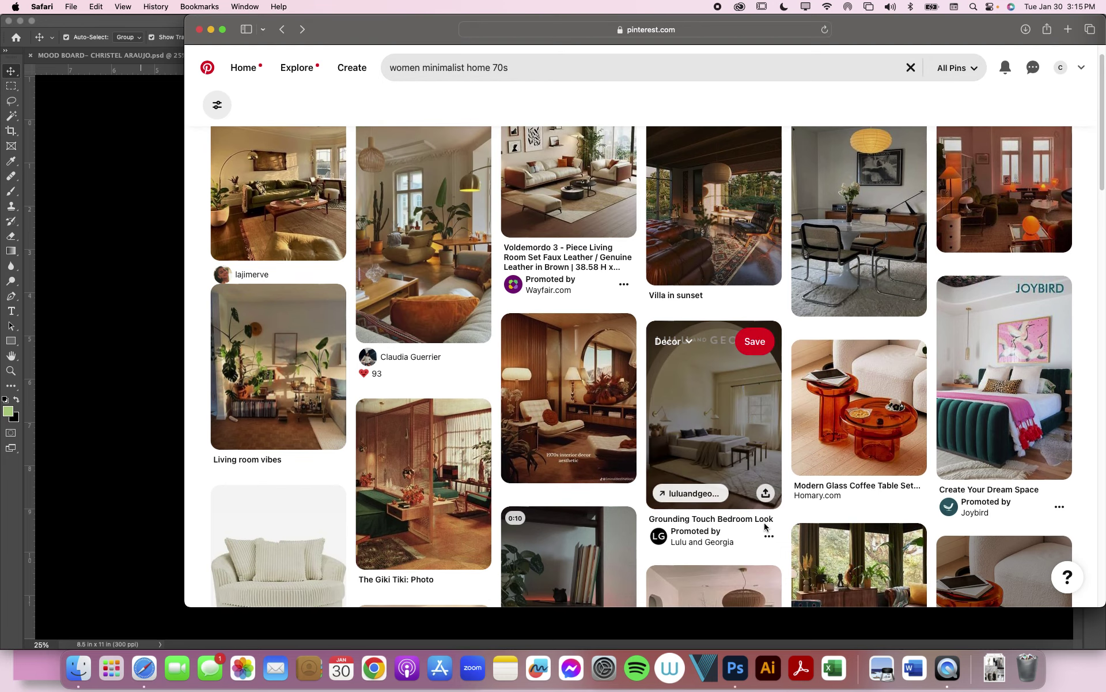
{"action": "scroll", "coordinate": [749, 467], "scroll_direction": "down", "scroll_amount": 6}
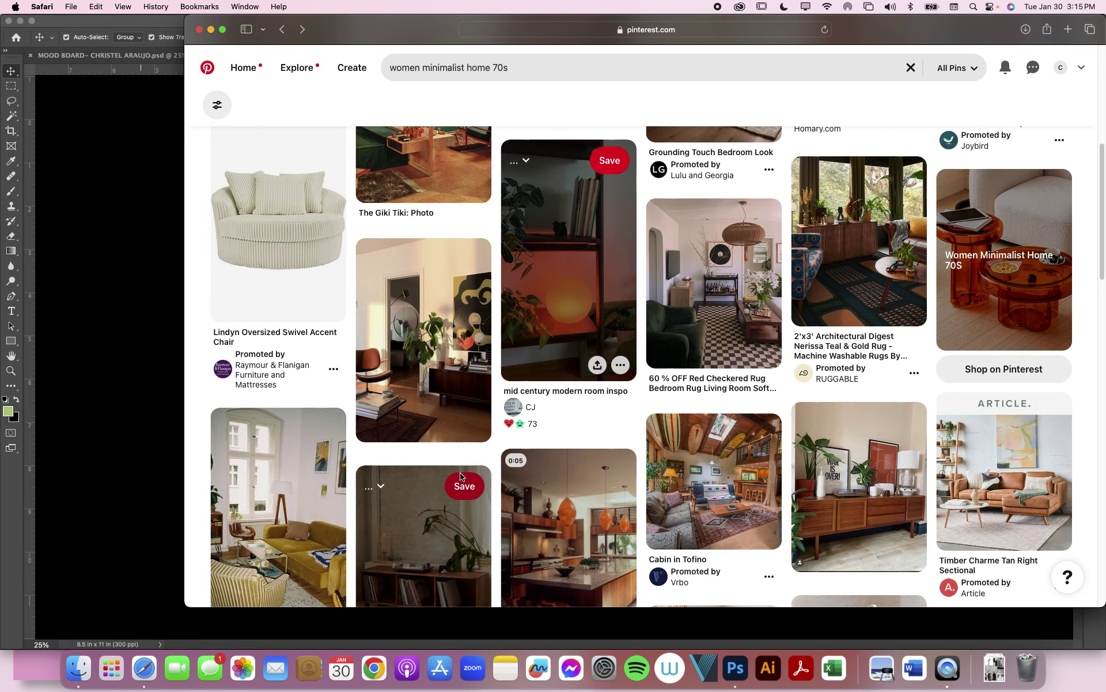
- In Photoshop, open the living room screenshot from the Desktop folder
{"action": "left_click", "coordinate": [112, 398]}
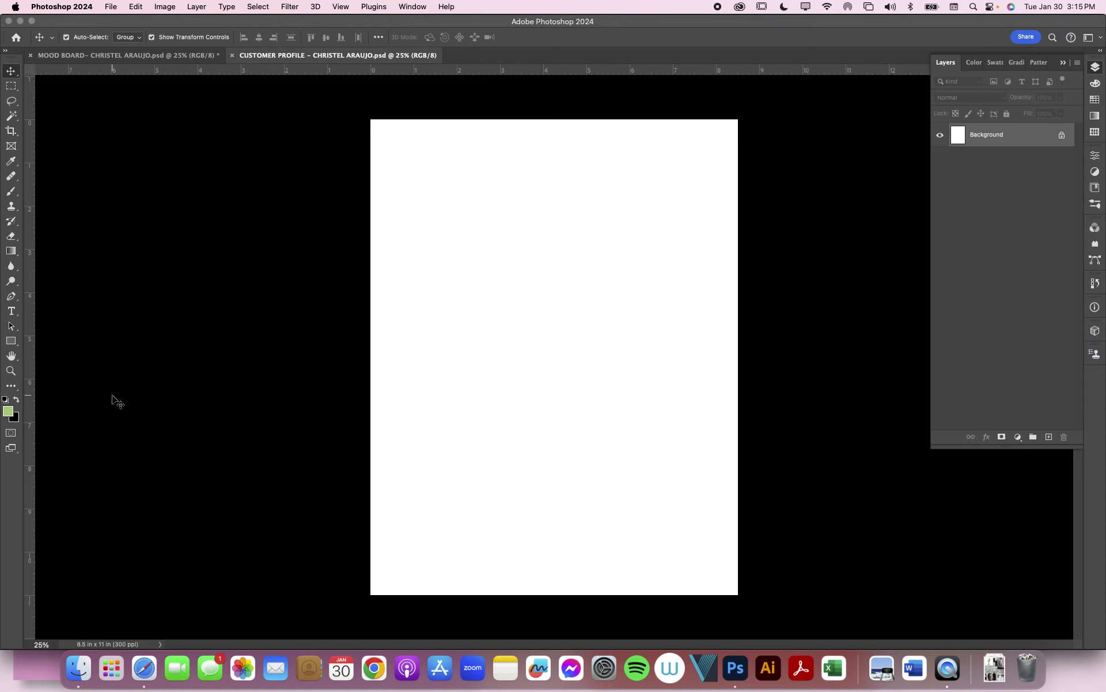
{"action": "left_click", "coordinate": [96, 8]}
{"action": "mouse_move", "coordinate": [110, 7]}
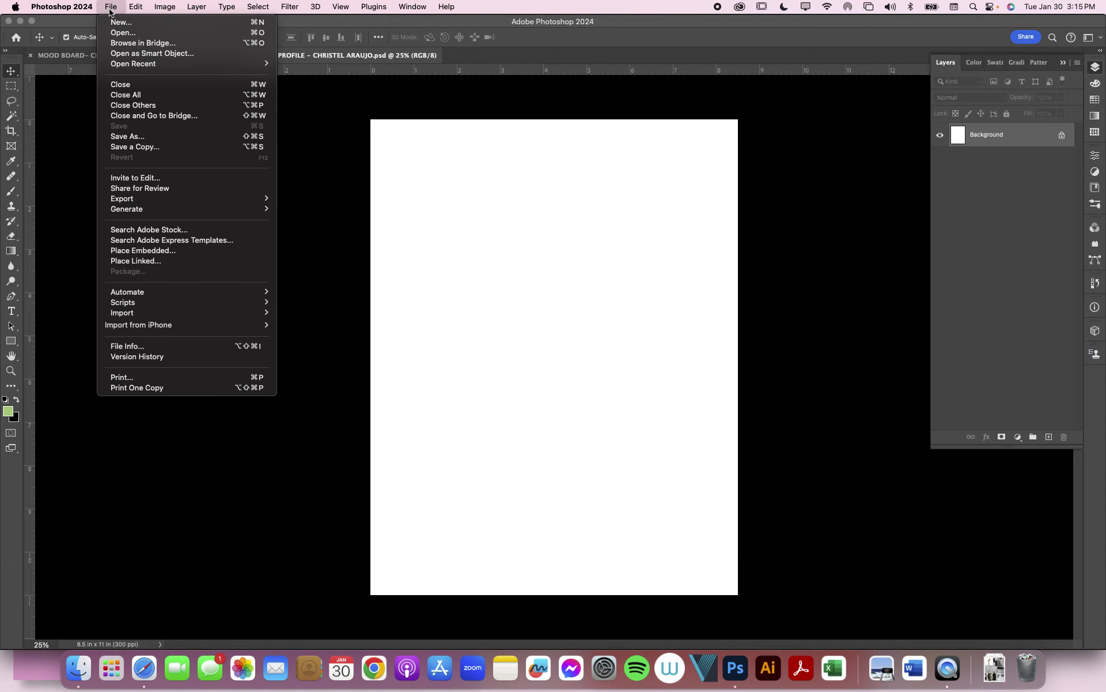
{"action": "mouse_move", "coordinate": [132, 64]}
{"action": "left_click", "coordinate": [212, 34]}
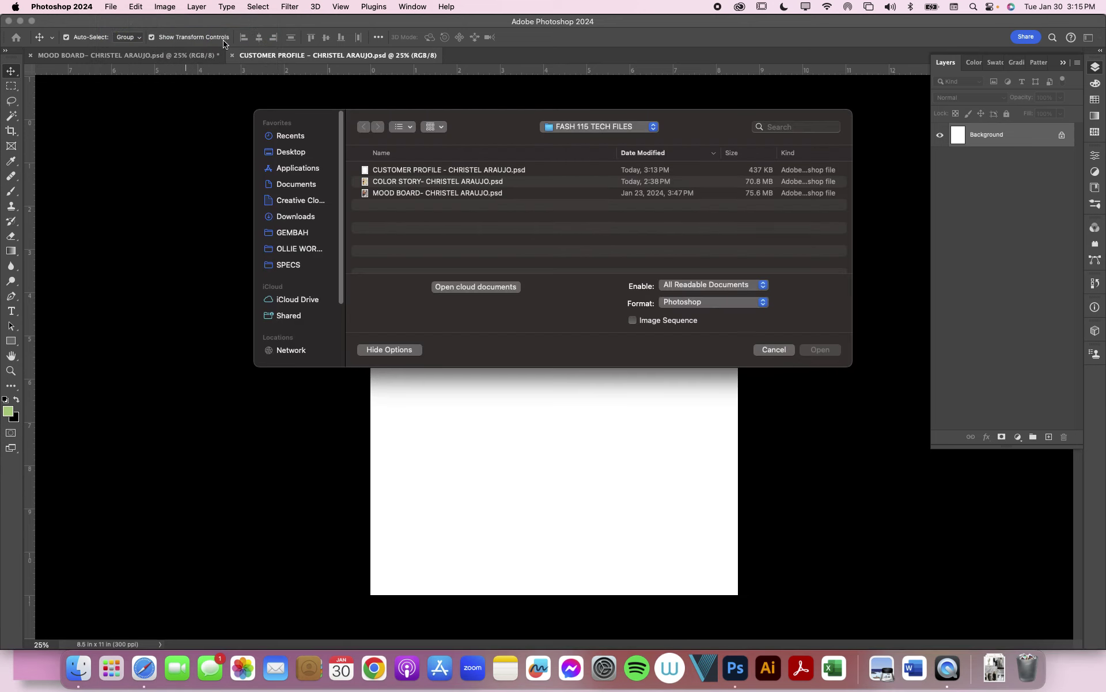
{"action": "left_click", "coordinate": [299, 153]}
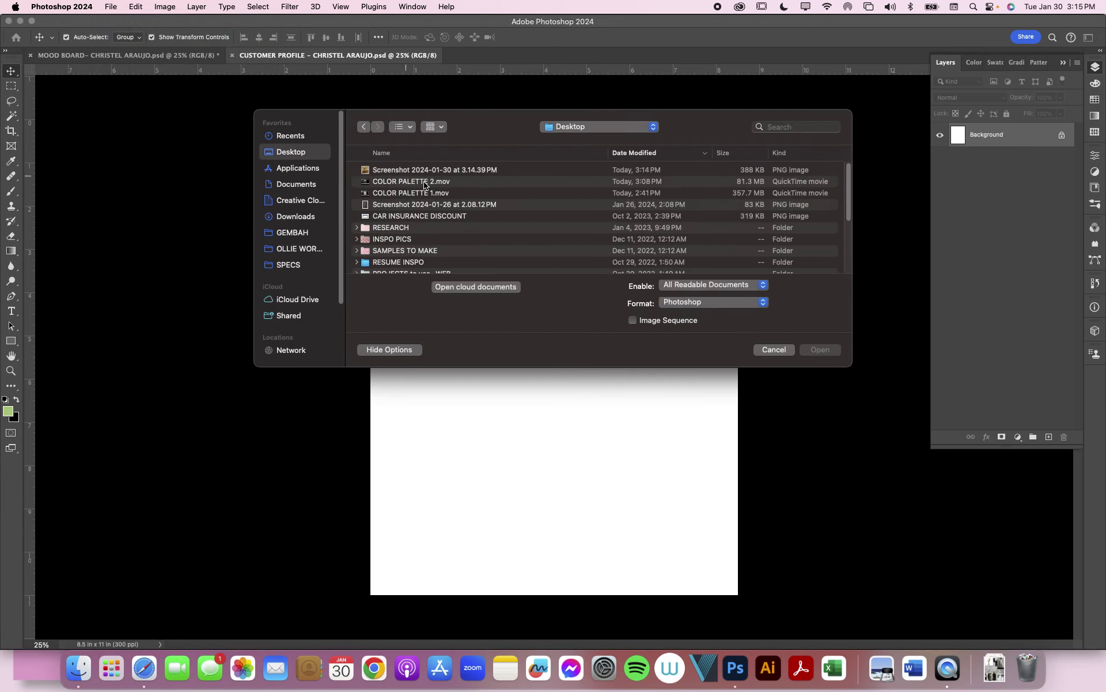
{"action": "double_click", "coordinate": [451, 171]}
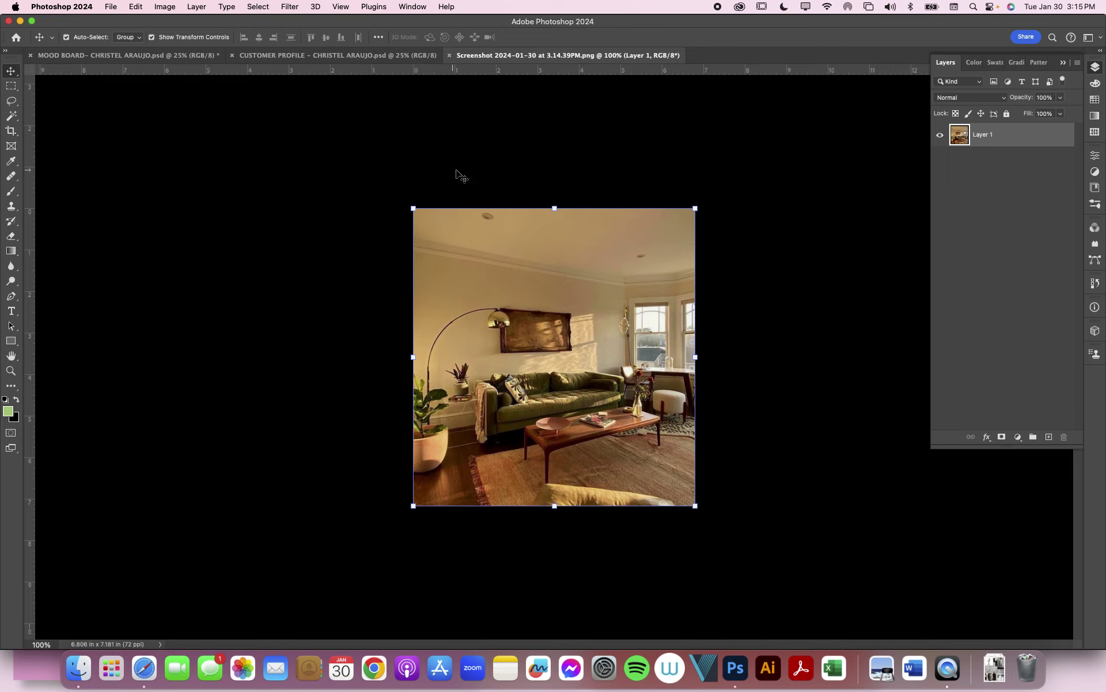
- Drag the living room image into the customer profile page, comparing it with the mood board
{"action": "left_click_drag", "start_coordinate": [529, 310], "coordinate": [583, 339]}
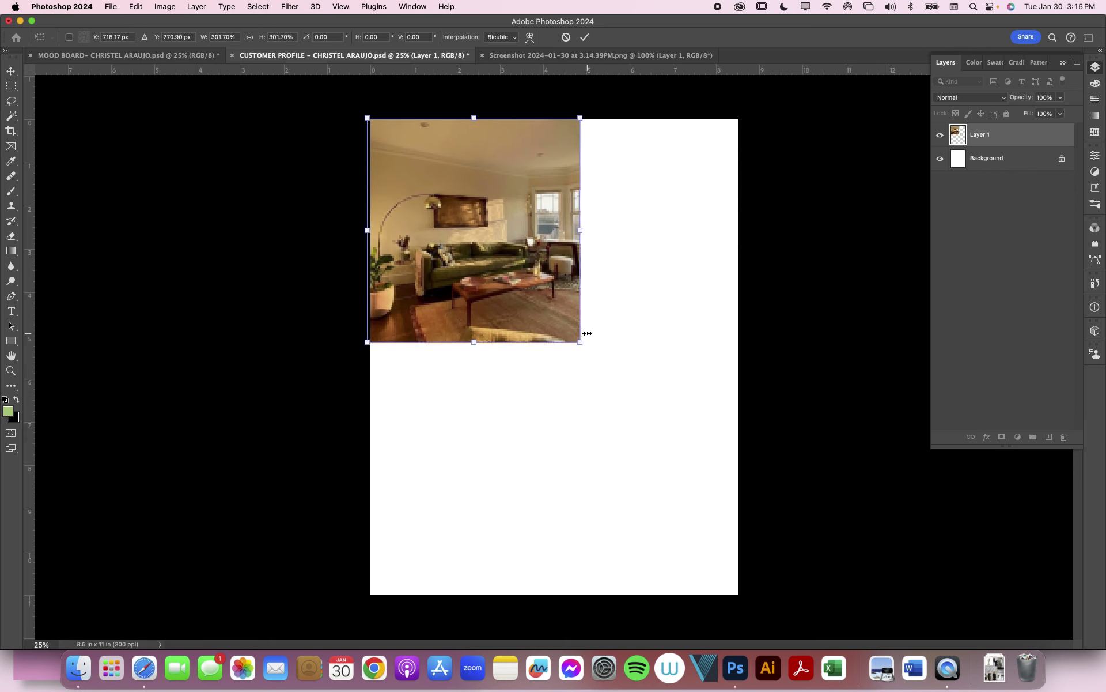
{"action": "left_click", "coordinate": [210, 57]}
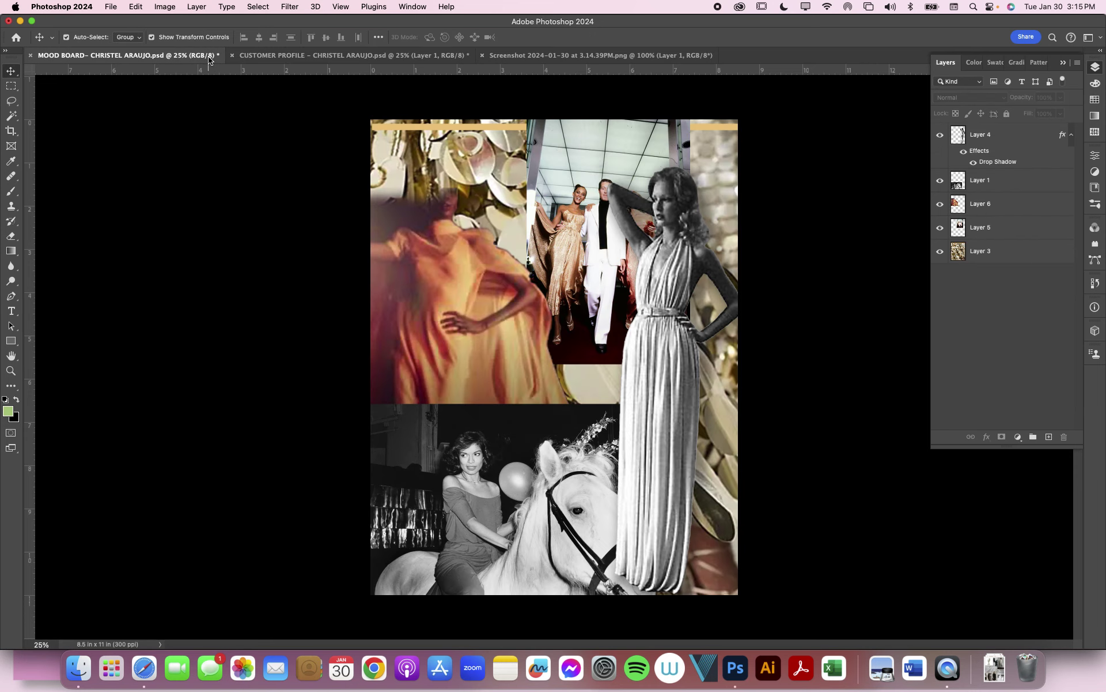
{"action": "left_click", "coordinate": [294, 56]}
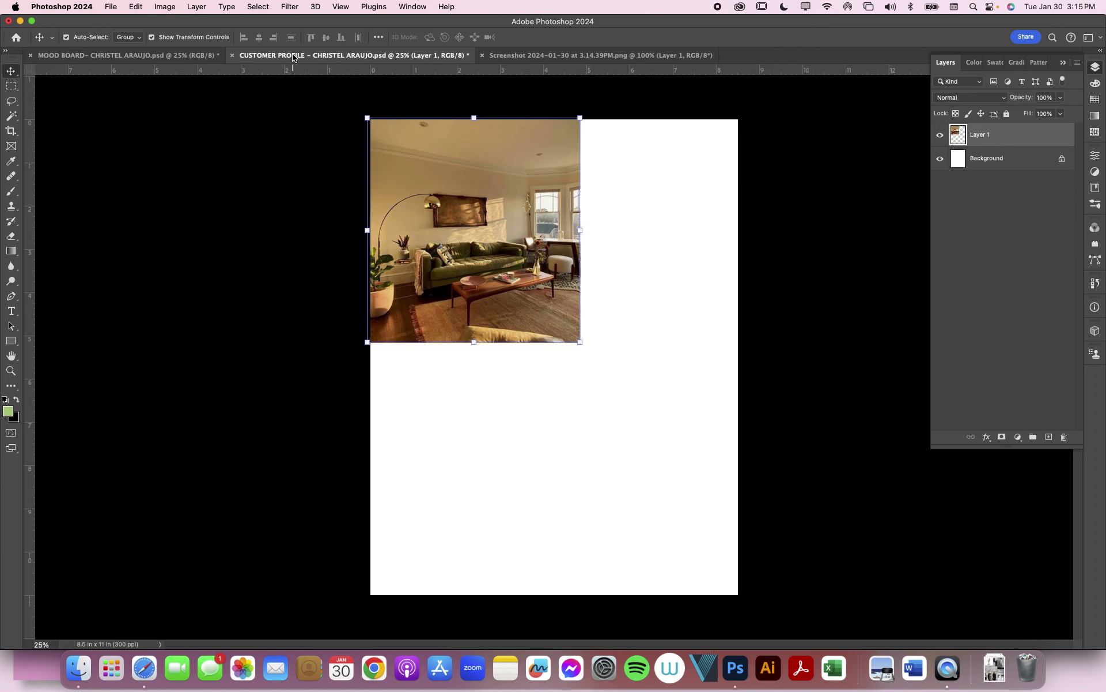
{"action": "left_click", "coordinate": [208, 56]}
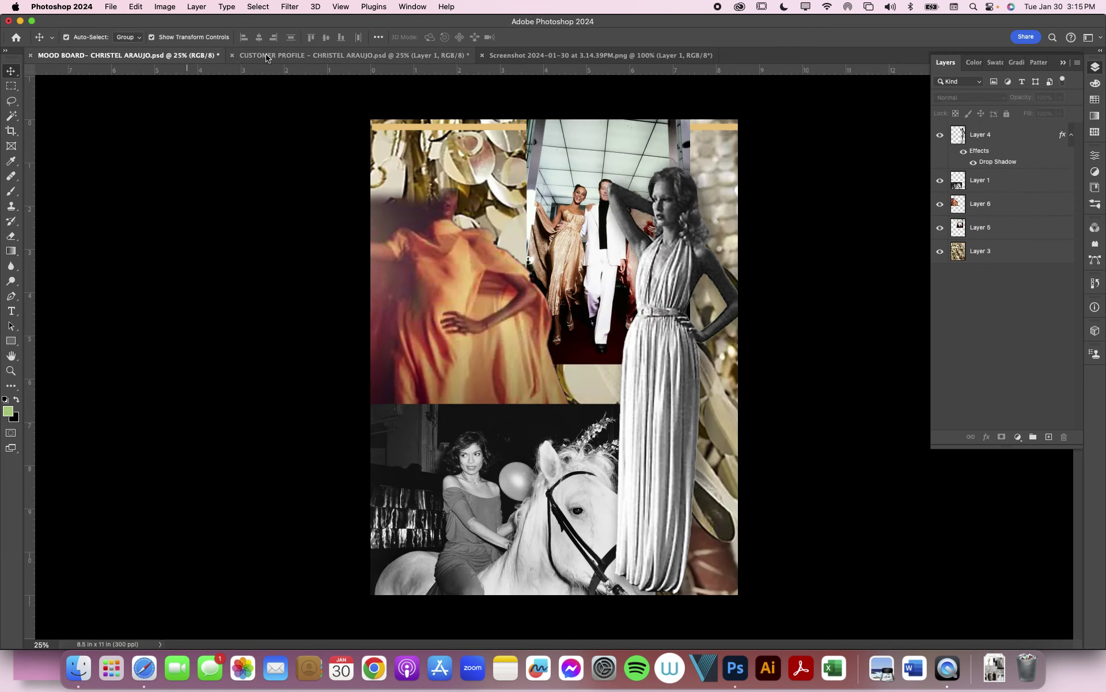
{"action": "left_click", "coordinate": [288, 55]}
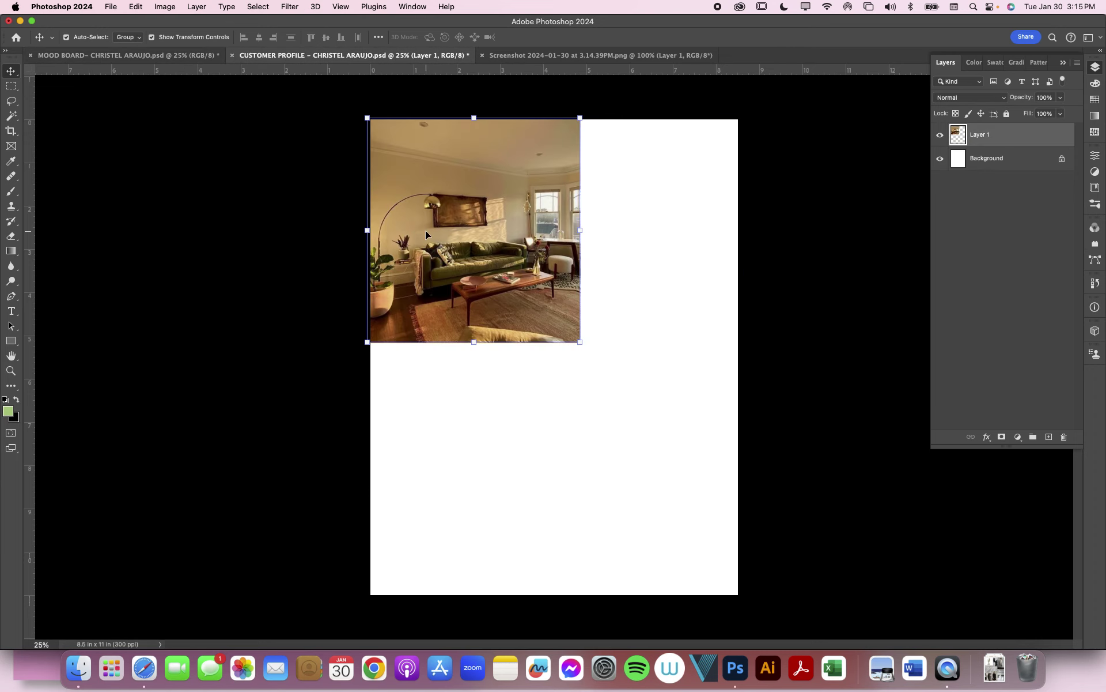
- Replace the Pinterest query with 'minamilist aesthetic seventies' and run the search
{"action": "left_click", "coordinate": [144, 667]}
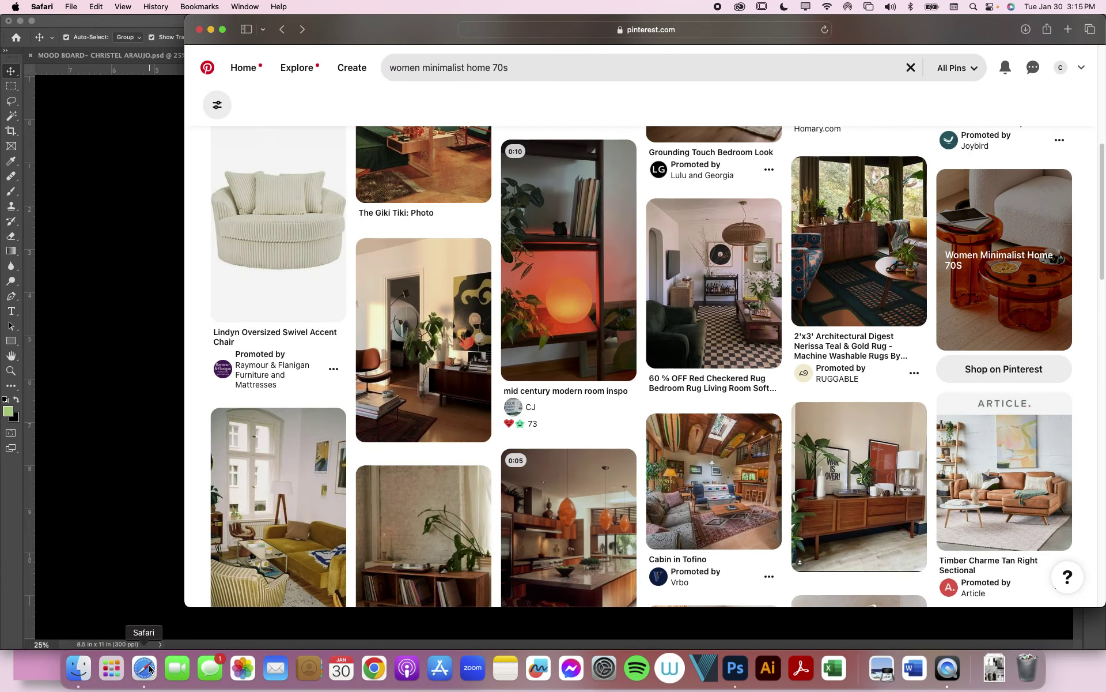
{"action": "scroll", "coordinate": [424, 289], "scroll_direction": "up", "scroll_amount": 5}
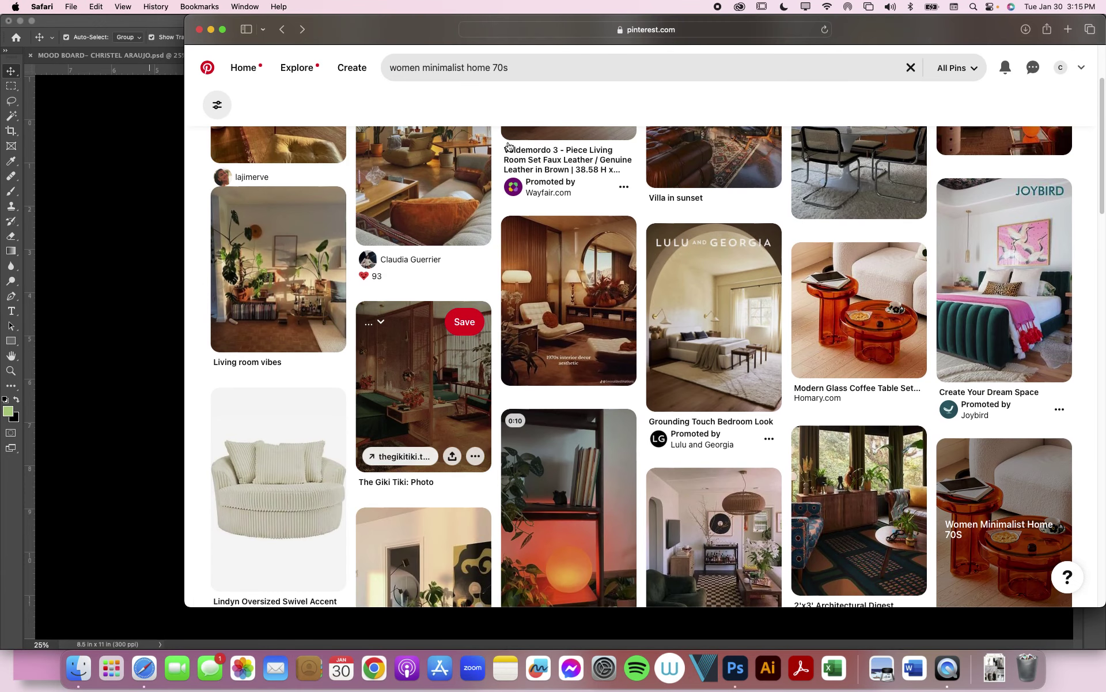
{"action": "left_click", "coordinate": [547, 64]}
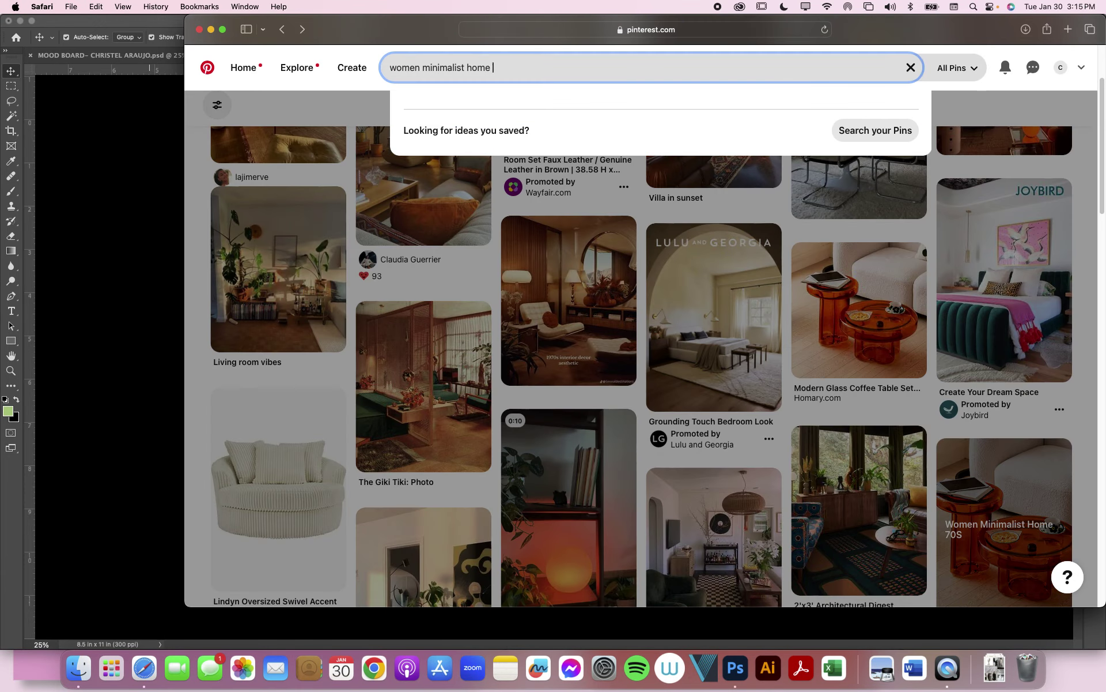
{"action": "key", "text": "BackSpace"}
{"action": "key", "text": "BackSpace"}
{"action": "key", "text": "BackSpace"}
{"action": "key", "text": "BackSpace"}
{"action": "key", "text": "BackSpace"}
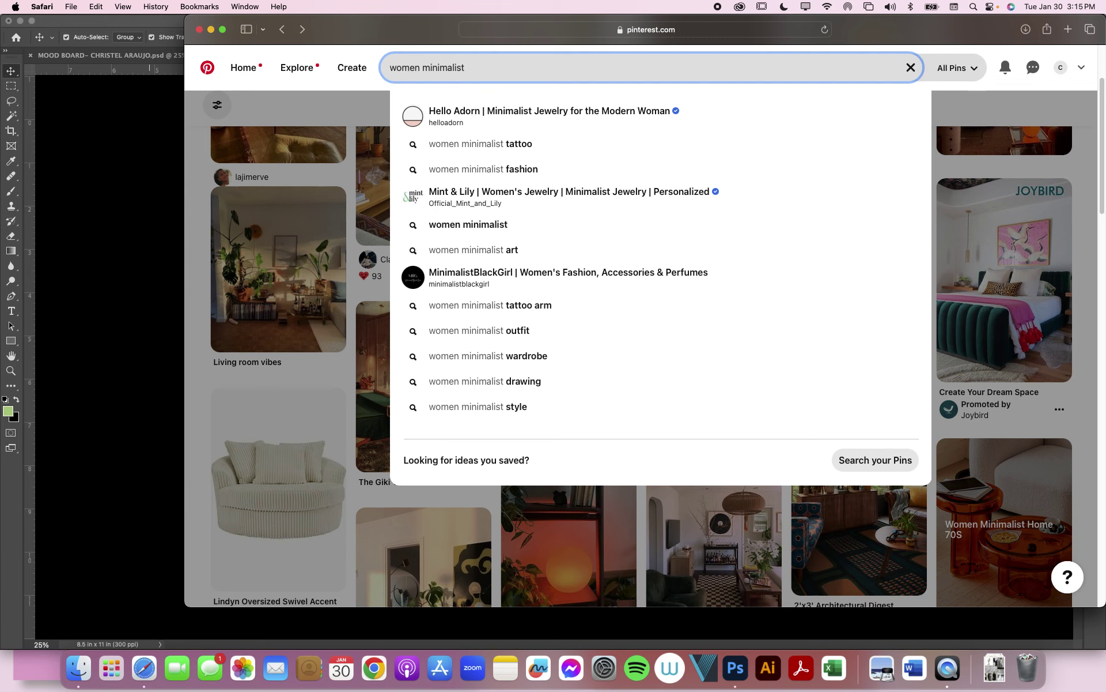
{"action": "key", "text": "super+a"}
{"action": "key", "text": "BackSpace"}
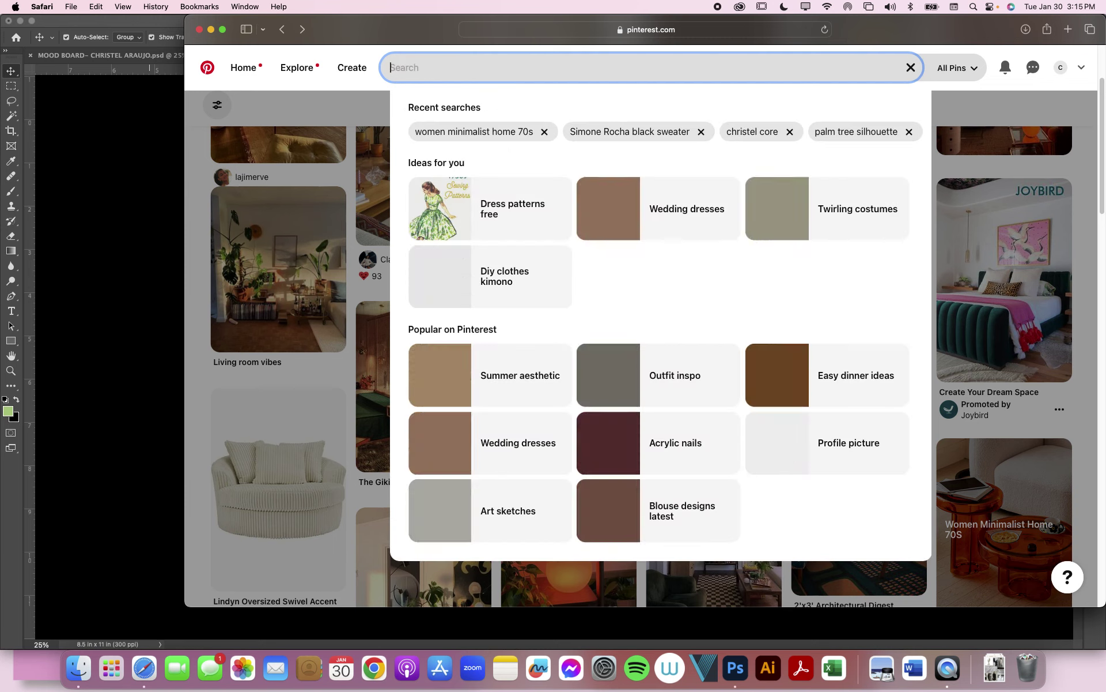
{"action": "type", "text": "women "}
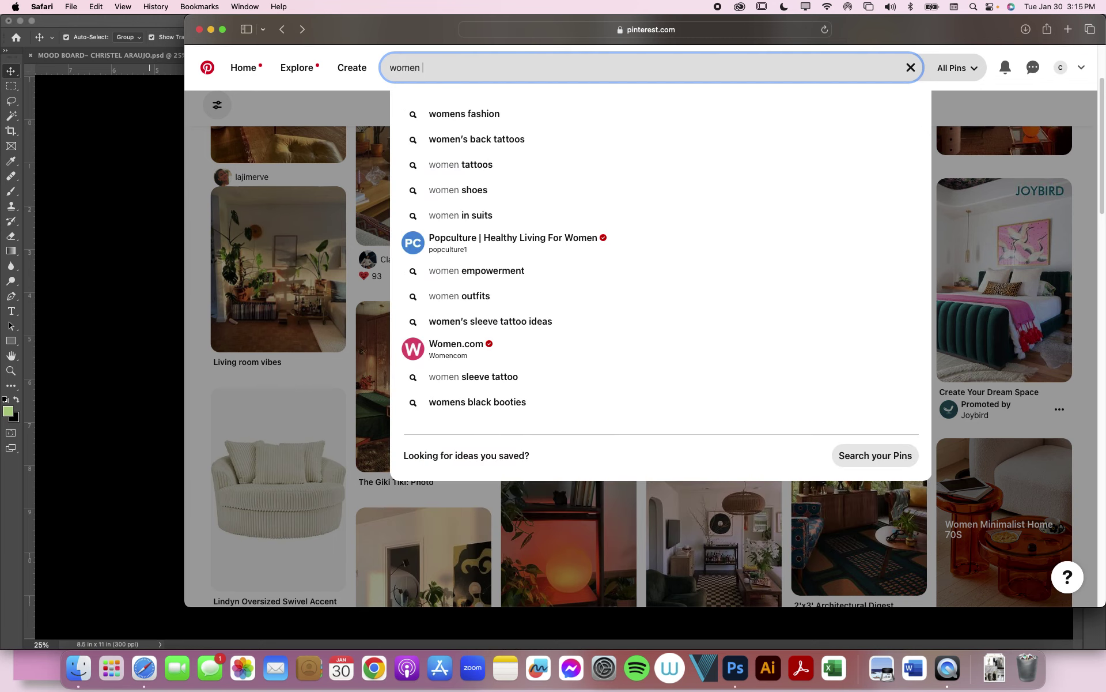
{"action": "type", "text": "s"}
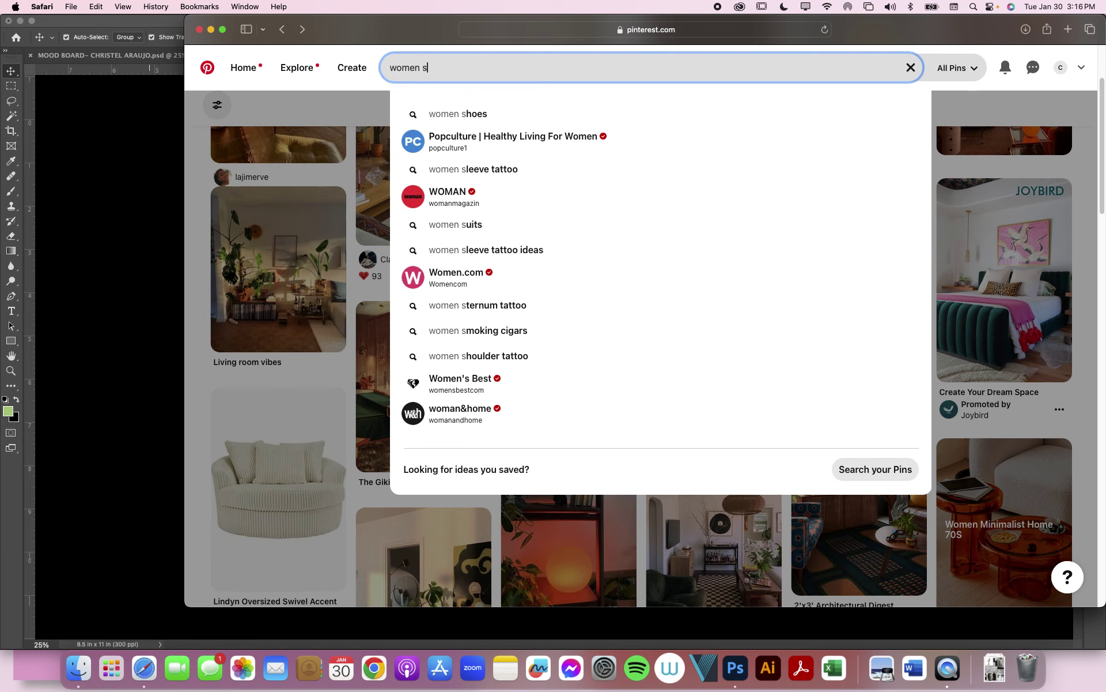
{"action": "key", "text": "BackSpace"}
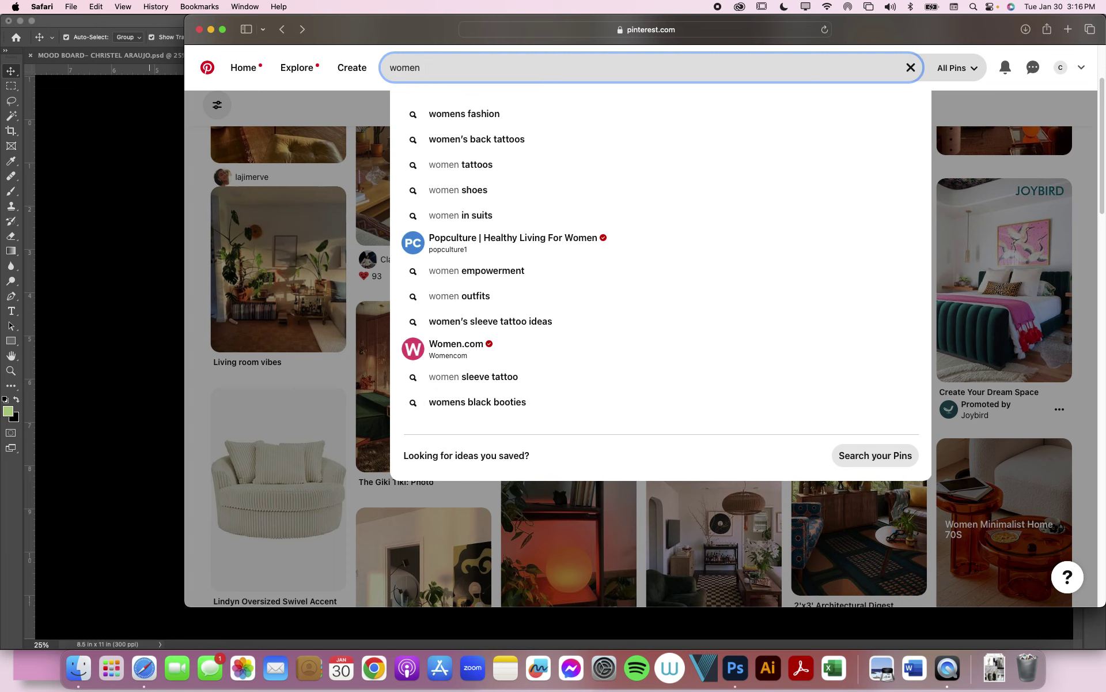
{"action": "key", "text": "super+a"}
{"action": "type", "text": "mina"}
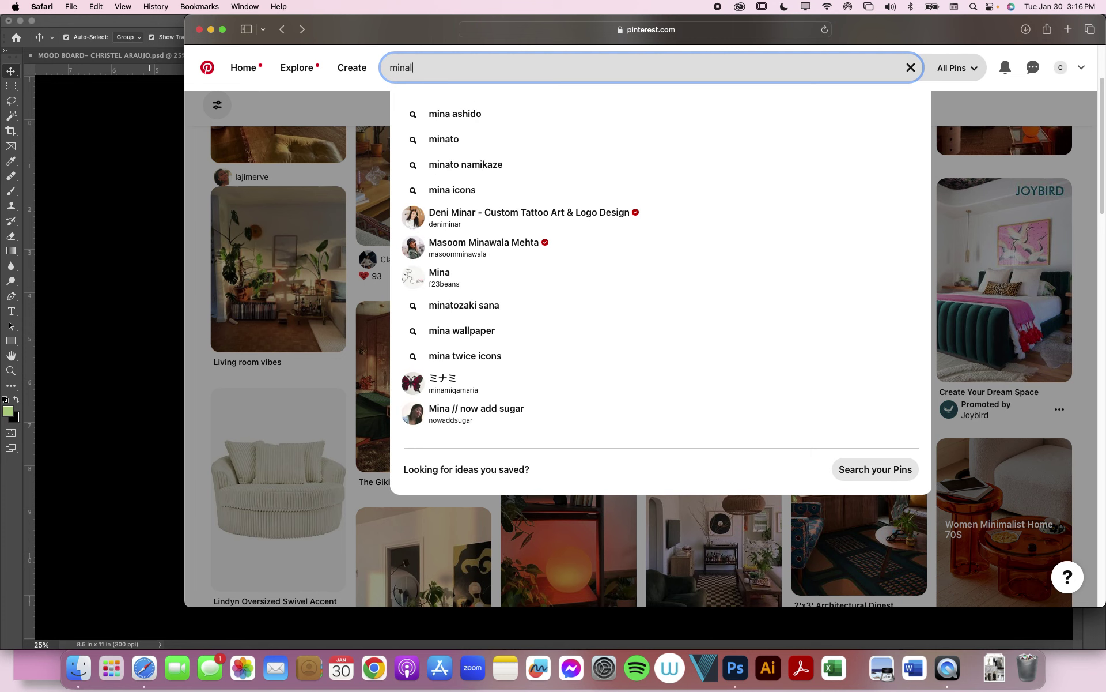
{"action": "type", "text": "milist a"}
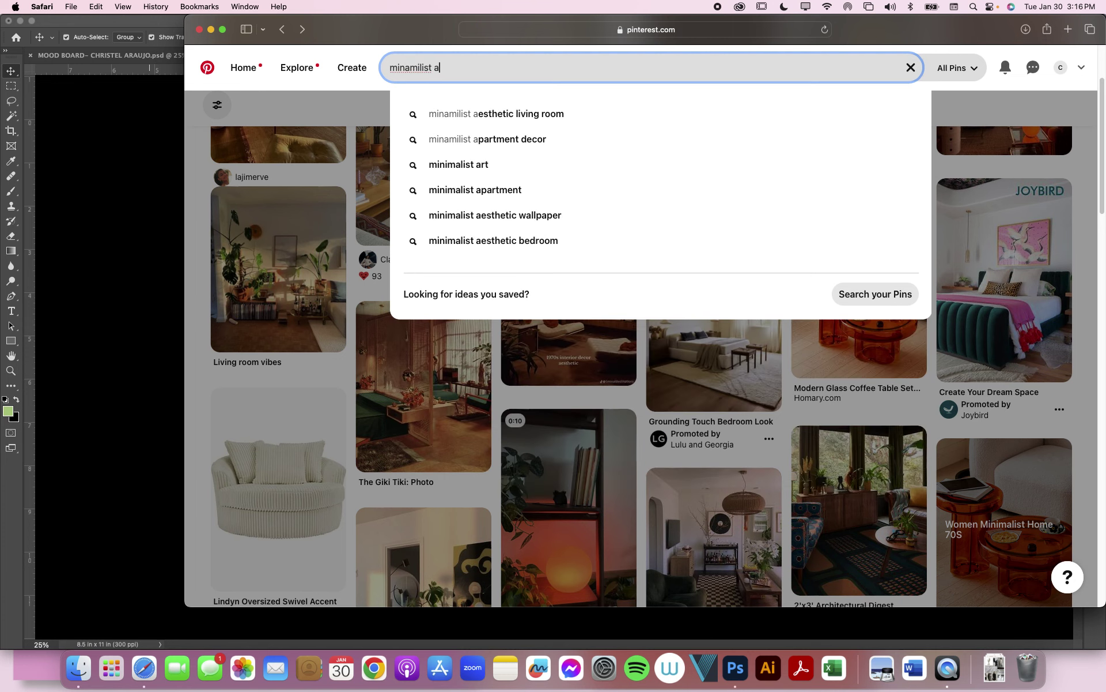
{"action": "type", "text": "esthetic seventies"}
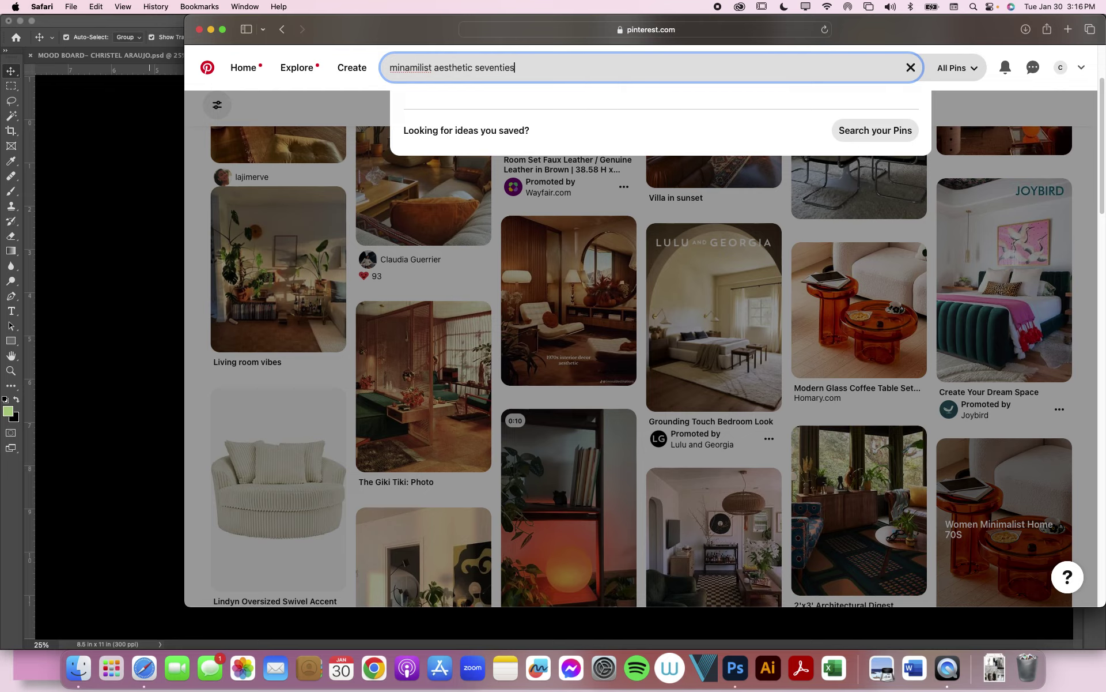
{"action": "key", "text": "Return"}
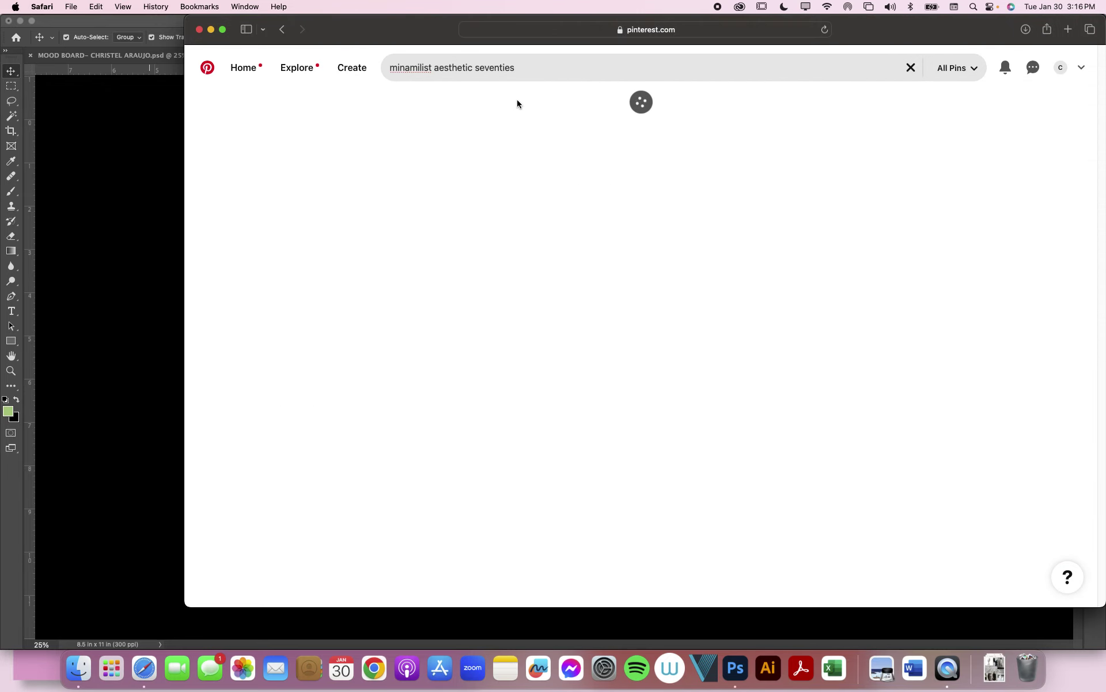
- Scroll the results, open a promoted Poshmark pin, and close its new tab
{"action": "scroll", "coordinate": [570, 253], "scroll_direction": "down", "scroll_amount": 5}
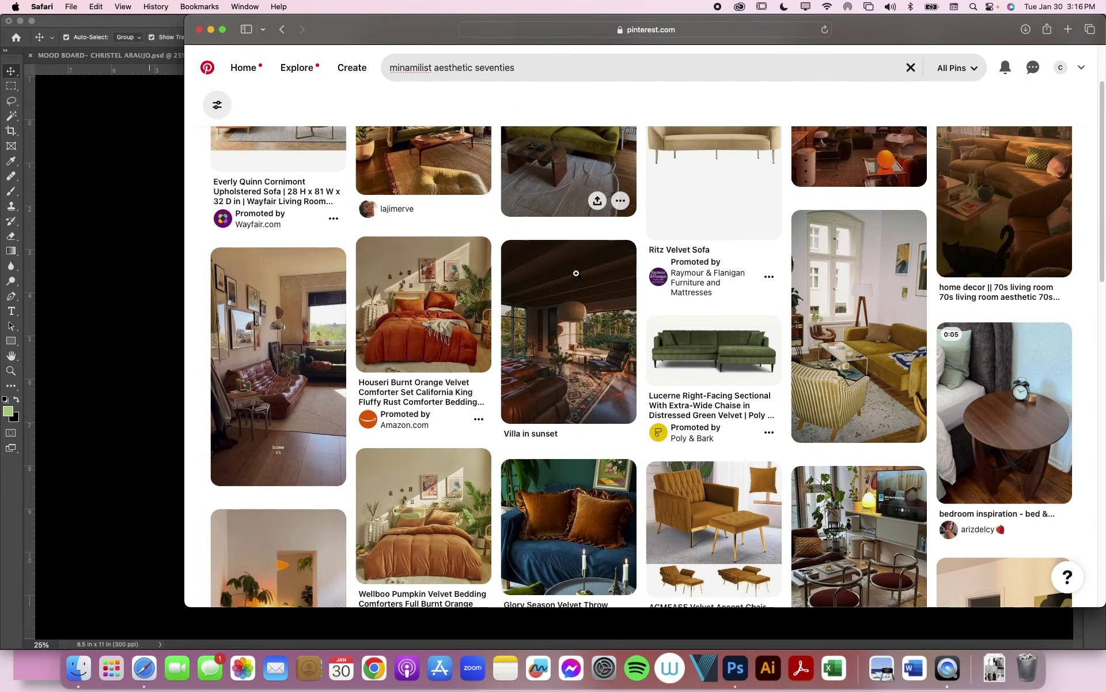
{"action": "scroll", "coordinate": [575, 273], "scroll_direction": "down", "scroll_amount": 10}
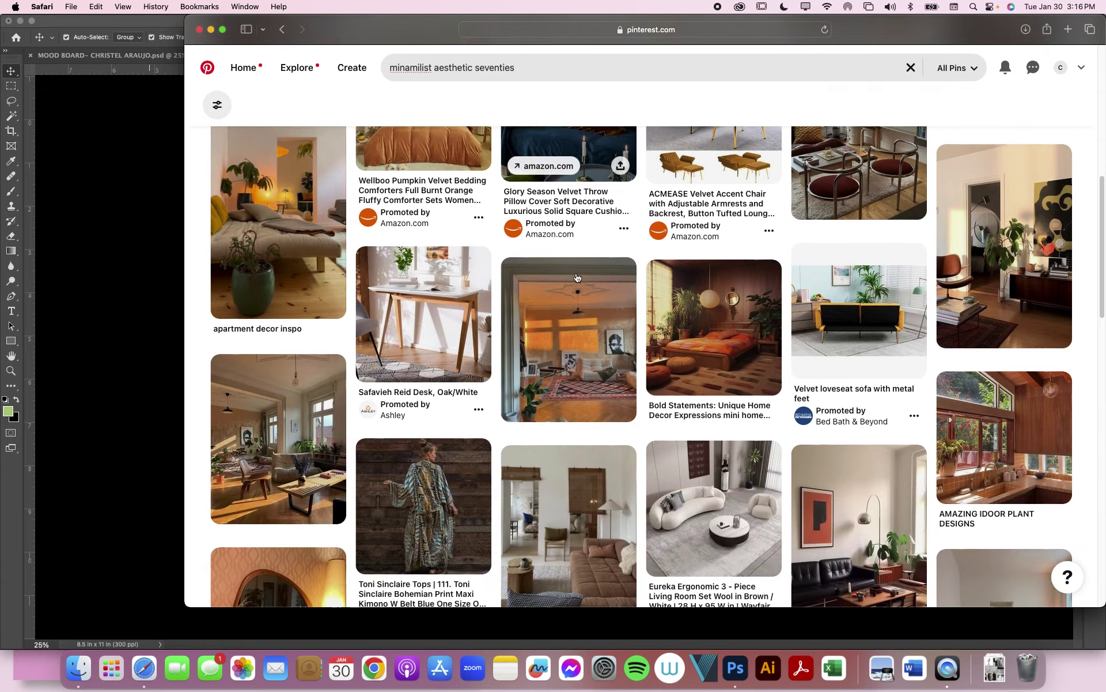
{"action": "scroll", "coordinate": [576, 273], "scroll_direction": "down", "scroll_amount": 5}
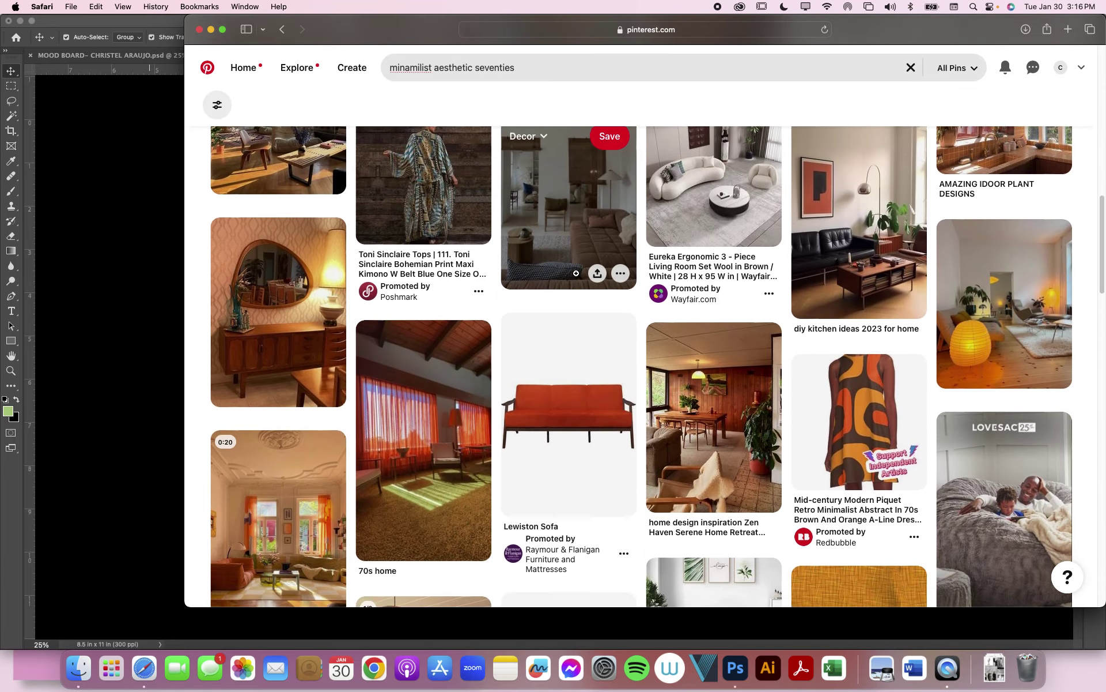
{"action": "scroll", "coordinate": [576, 274], "scroll_direction": "down", "scroll_amount": 10}
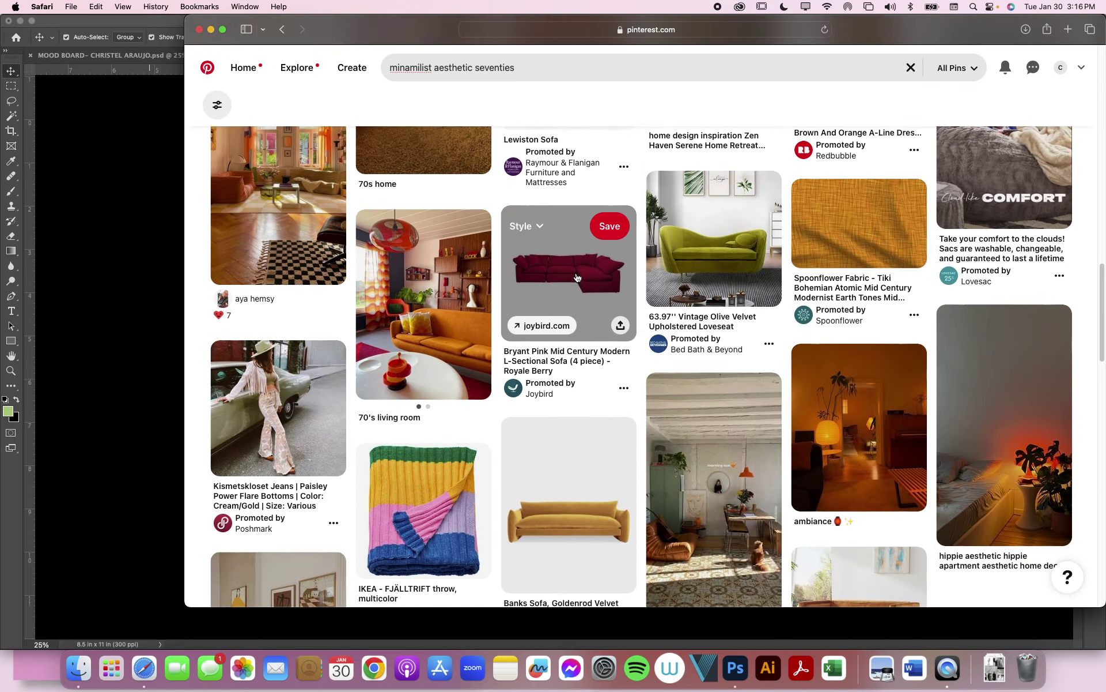
{"action": "scroll", "coordinate": [577, 278], "scroll_direction": "down", "scroll_amount": 3}
{"action": "left_click", "coordinate": [279, 291]}
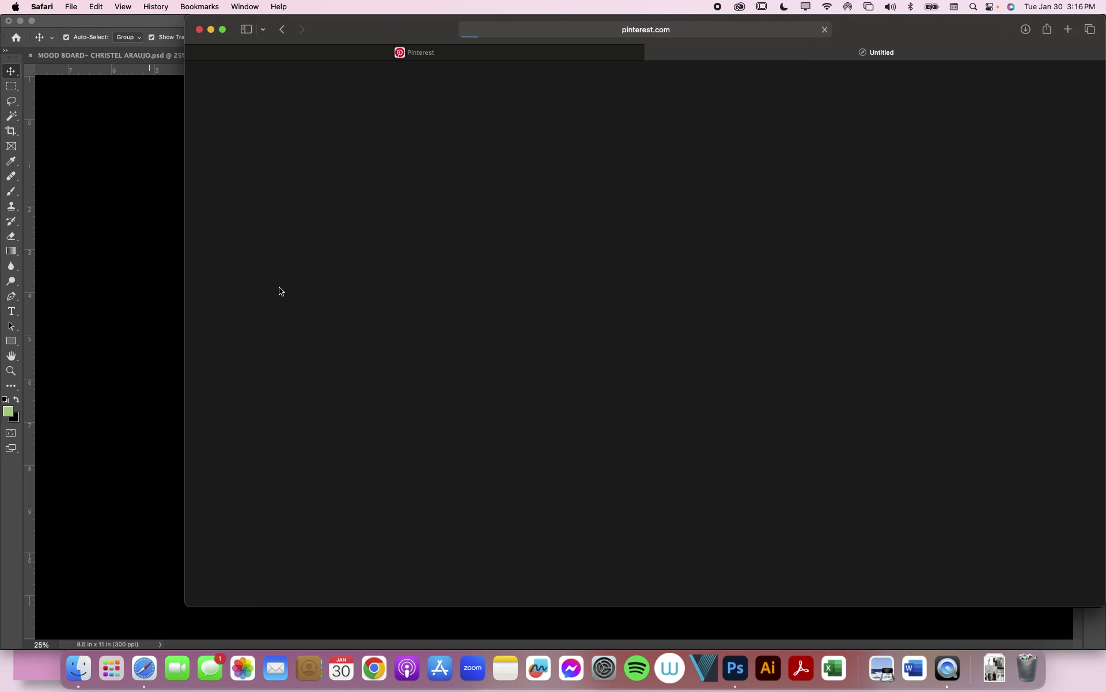
{"action": "key", "text": "super+w"}
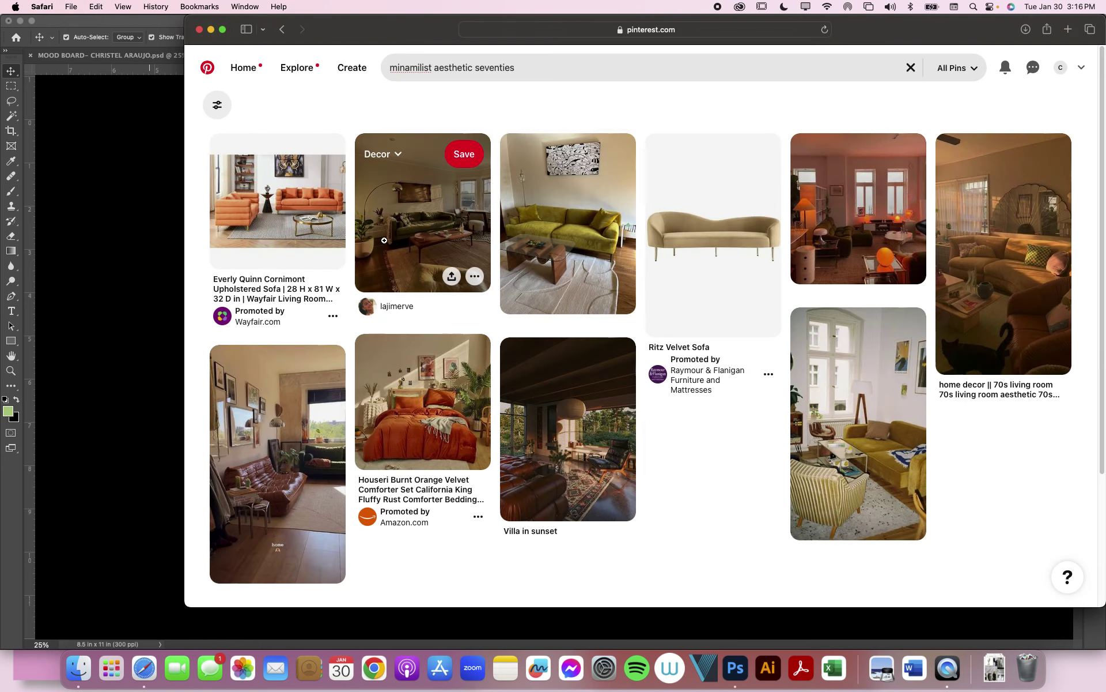
- Browse further down the results and open the pin of two models in long suede coats
{"action": "scroll", "coordinate": [273, 375], "scroll_direction": "down", "scroll_amount": 15}
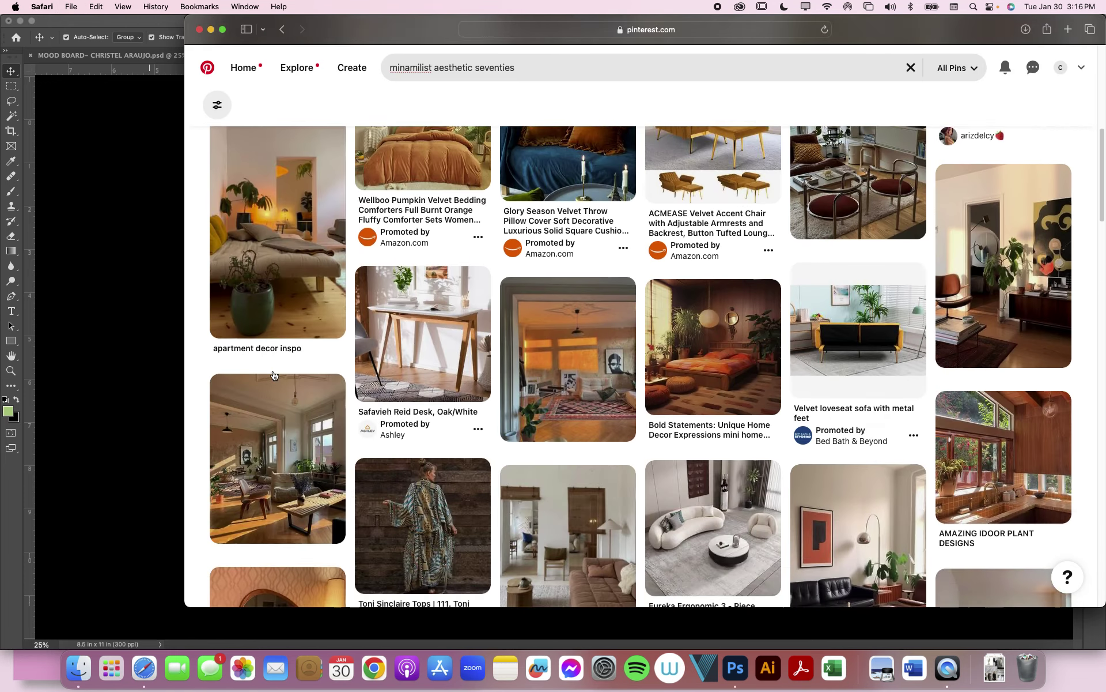
{"action": "scroll", "coordinate": [274, 372], "scroll_direction": "down", "scroll_amount": 7}
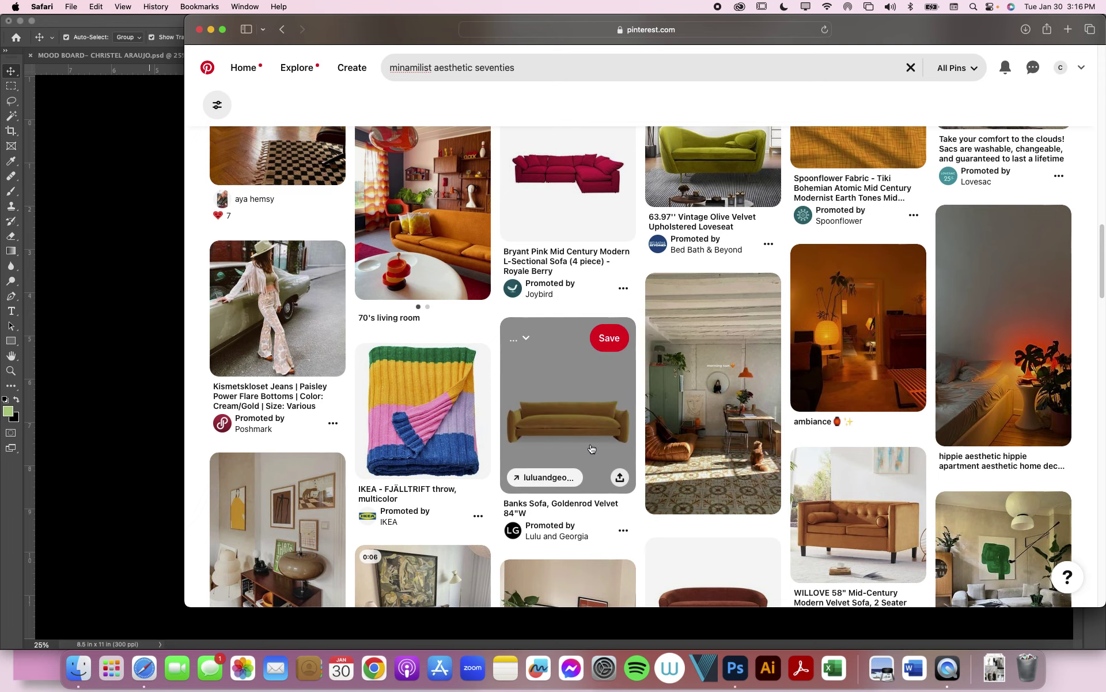
{"action": "scroll", "coordinate": [516, 320], "scroll_direction": "down", "scroll_amount": 15}
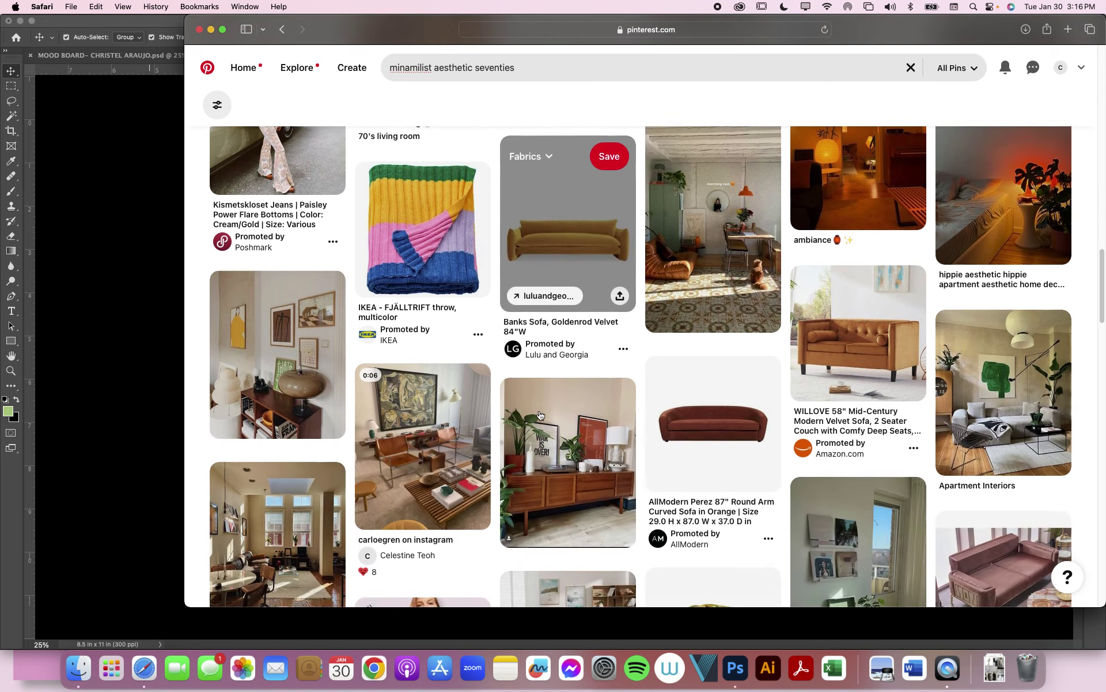
{"action": "scroll", "coordinate": [540, 415], "scroll_direction": "down", "scroll_amount": 10}
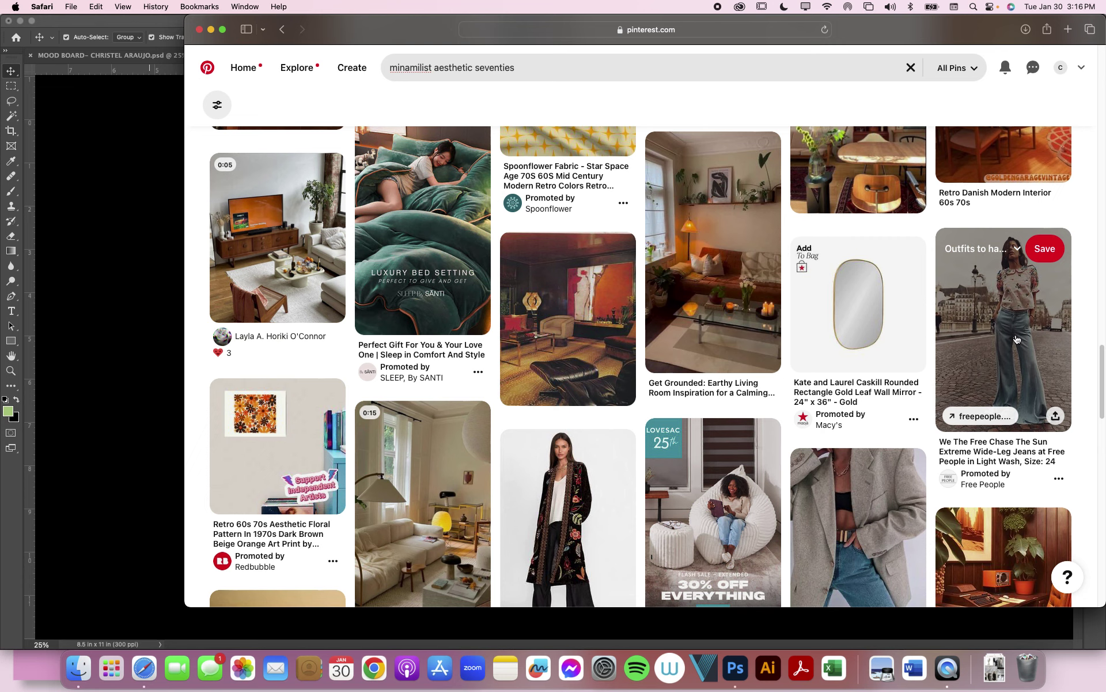
{"action": "scroll", "coordinate": [932, 321], "scroll_direction": "down", "scroll_amount": 3}
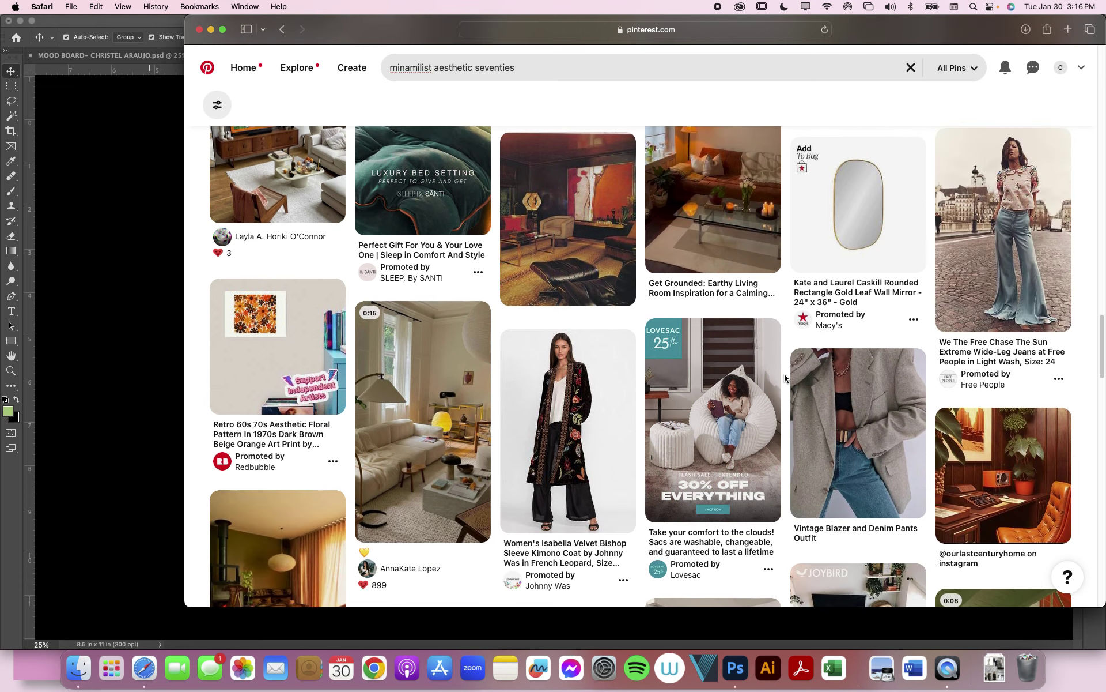
{"action": "scroll", "coordinate": [785, 379], "scroll_direction": "down", "scroll_amount": 12}
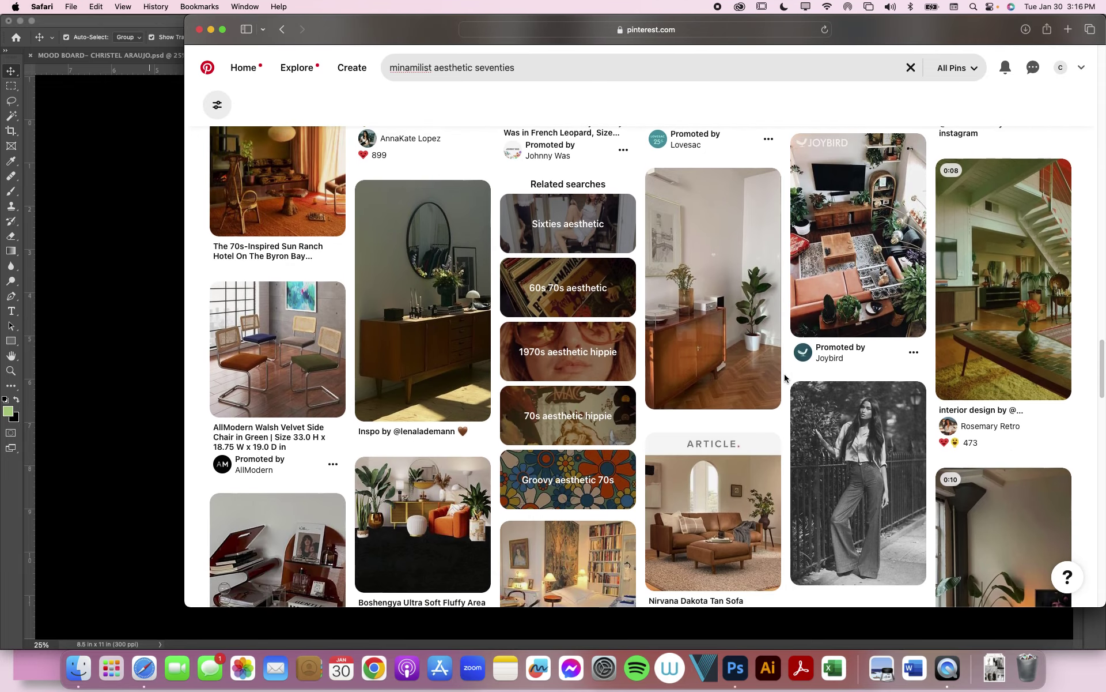
{"action": "scroll", "coordinate": [785, 378], "scroll_direction": "down", "scroll_amount": 7}
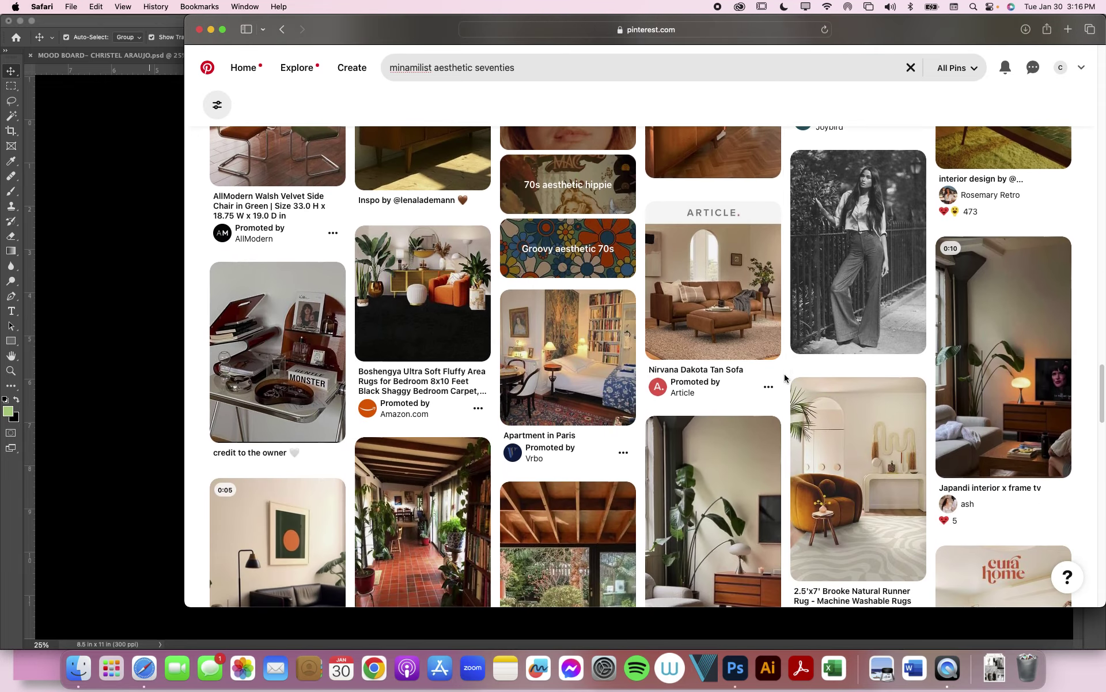
{"action": "scroll", "coordinate": [785, 378], "scroll_direction": "down", "scroll_amount": 14}
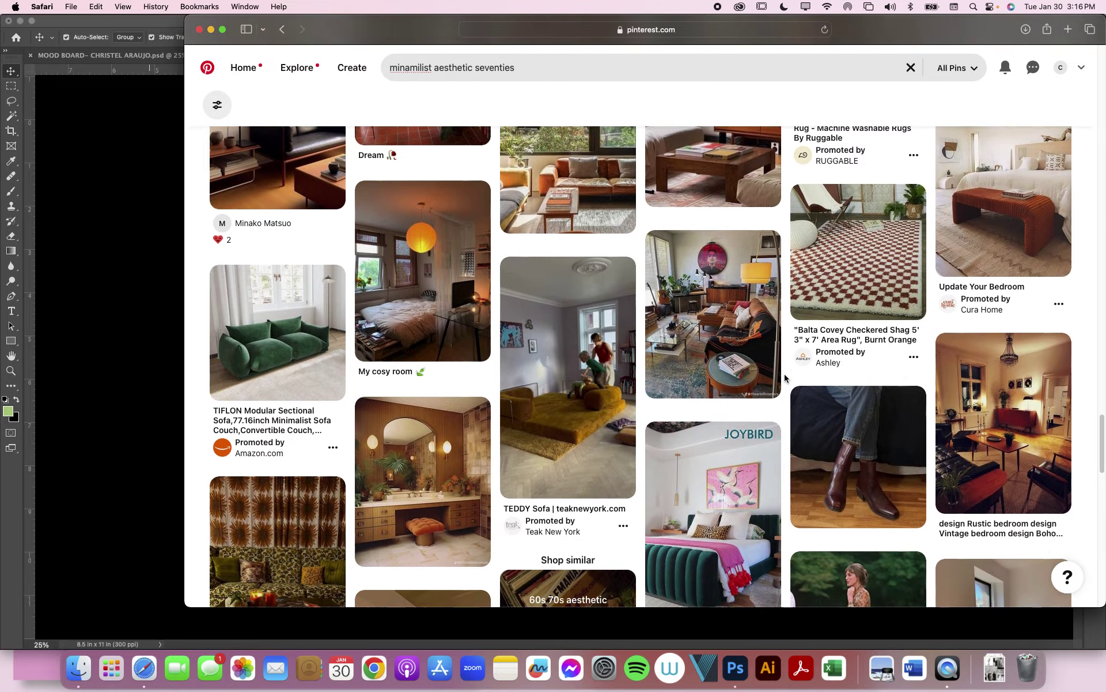
{"action": "scroll", "coordinate": [785, 378], "scroll_direction": "down", "scroll_amount": 10}
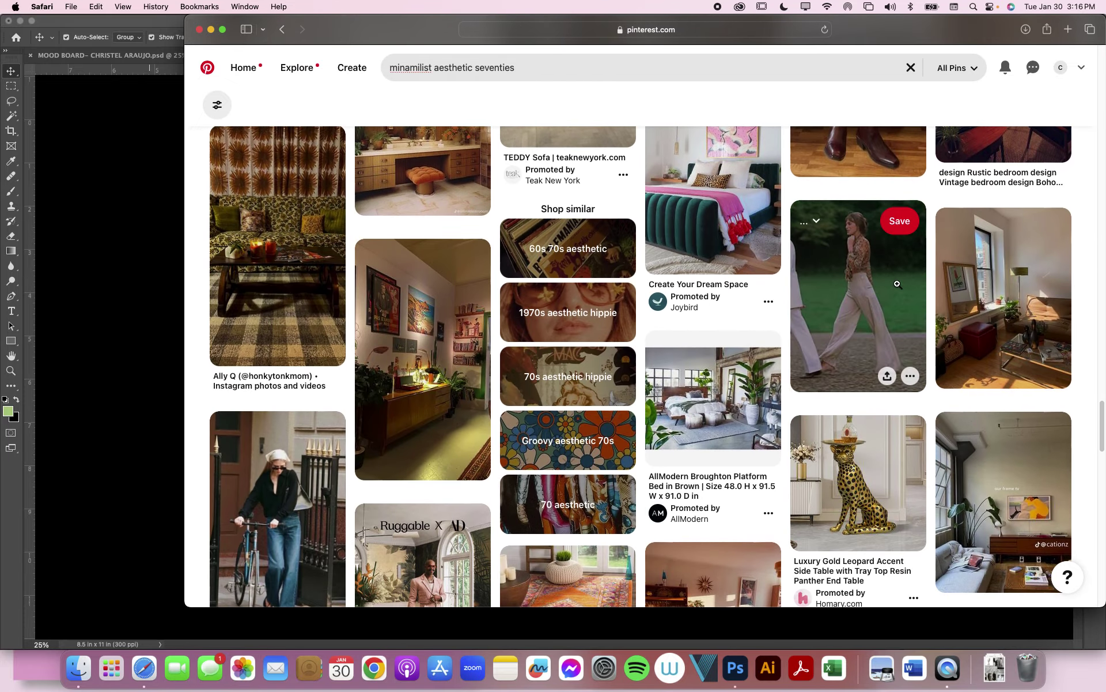
{"action": "scroll", "coordinate": [720, 346], "scroll_direction": "down", "scroll_amount": 10}
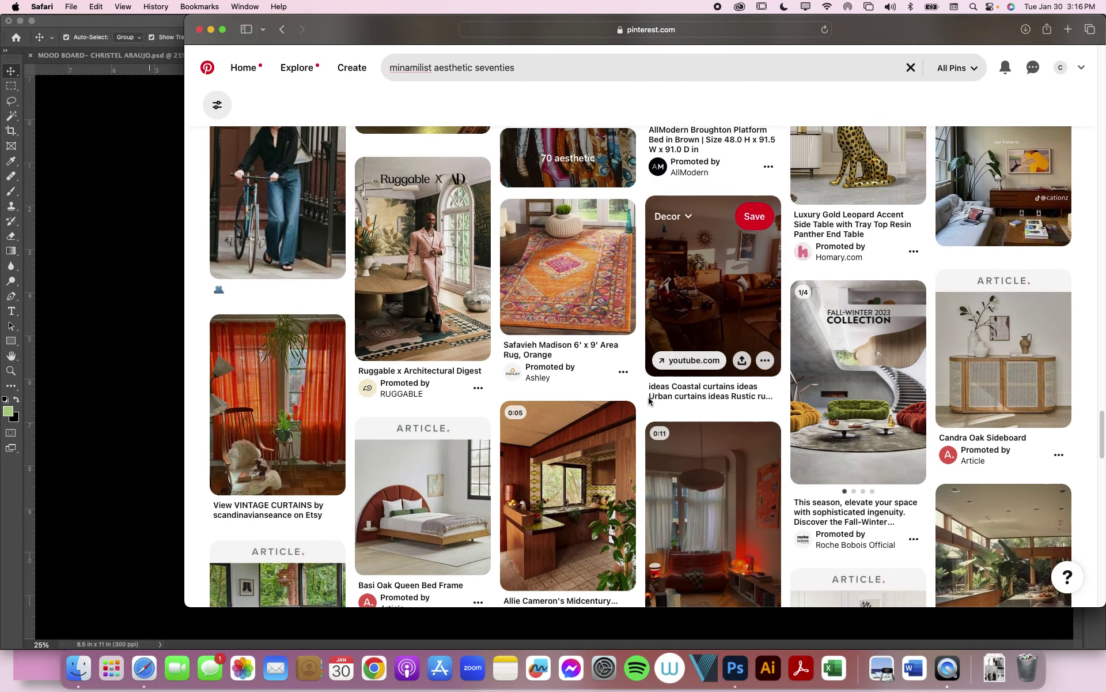
{"action": "scroll", "coordinate": [649, 400], "scroll_direction": "down", "scroll_amount": 15}
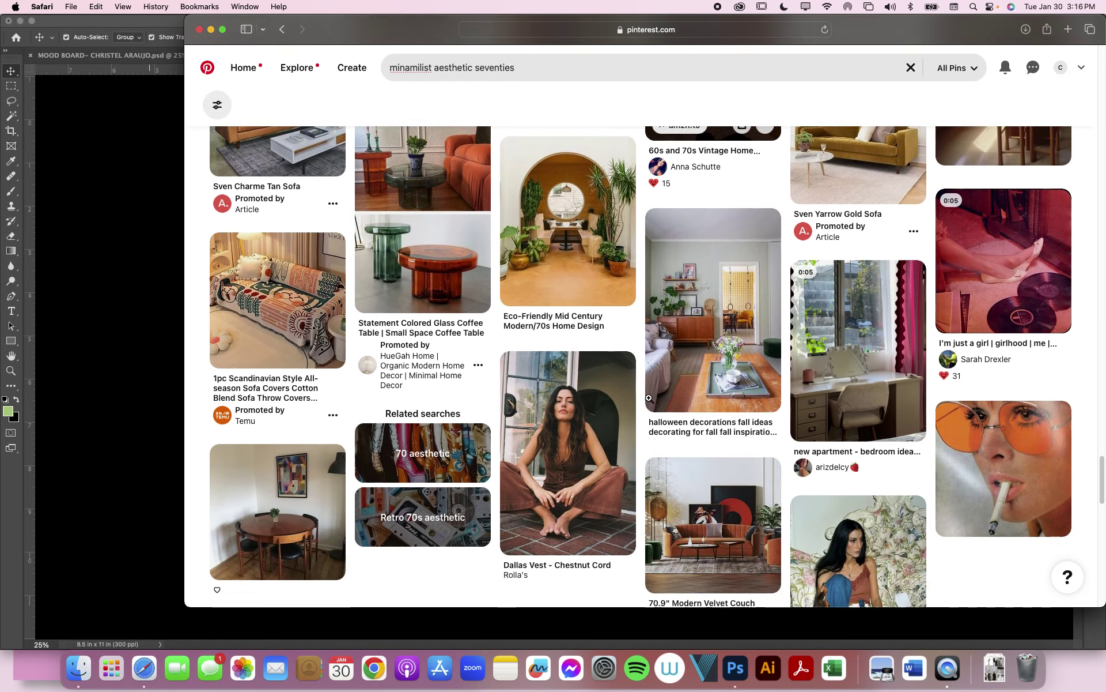
{"action": "scroll", "coordinate": [649, 398], "scroll_direction": "down", "scroll_amount": 5}
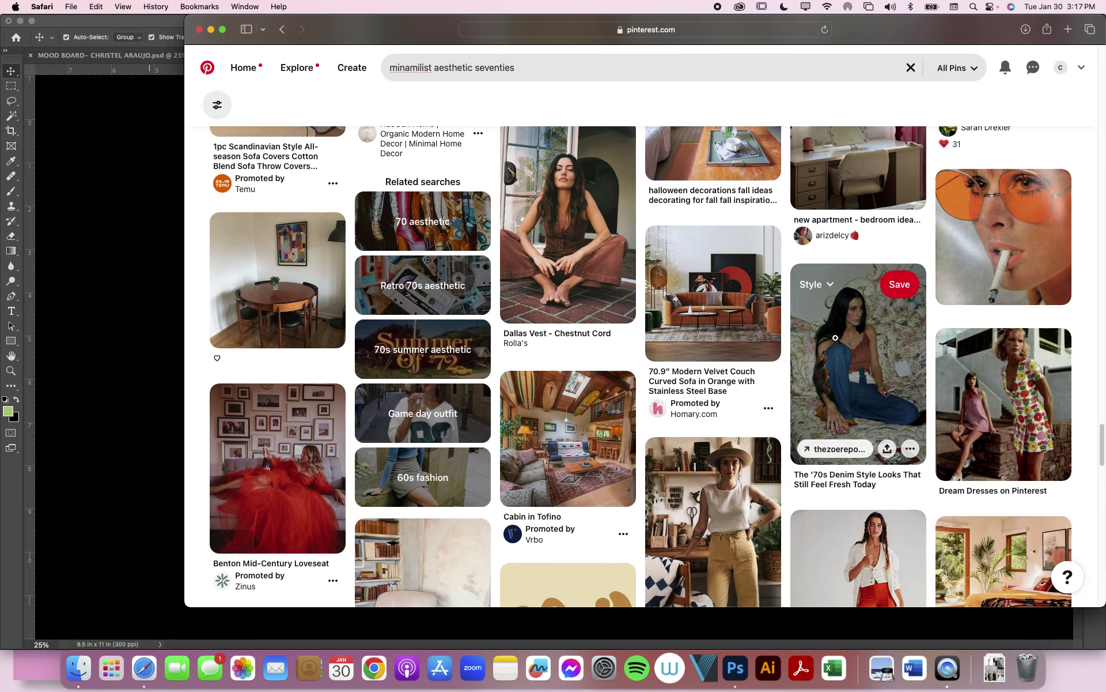
{"action": "scroll", "coordinate": [835, 337], "scroll_direction": "down", "scroll_amount": 1}
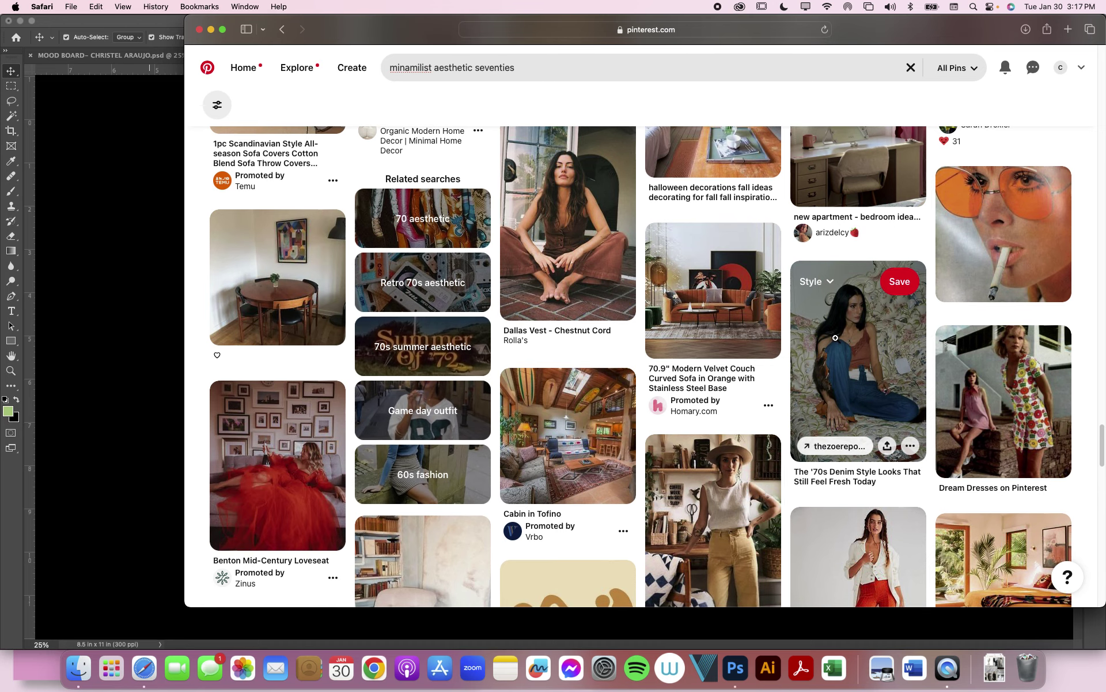
{"action": "scroll", "coordinate": [835, 338], "scroll_direction": "down", "scroll_amount": 5}
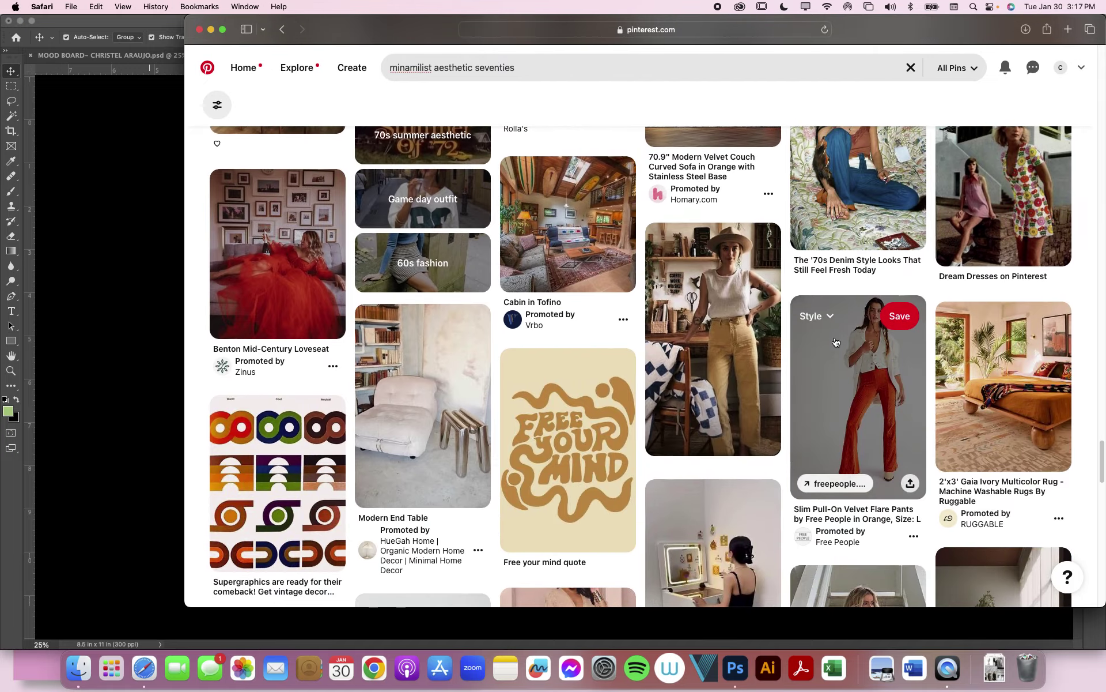
{"action": "scroll", "coordinate": [835, 341], "scroll_direction": "down", "scroll_amount": 8}
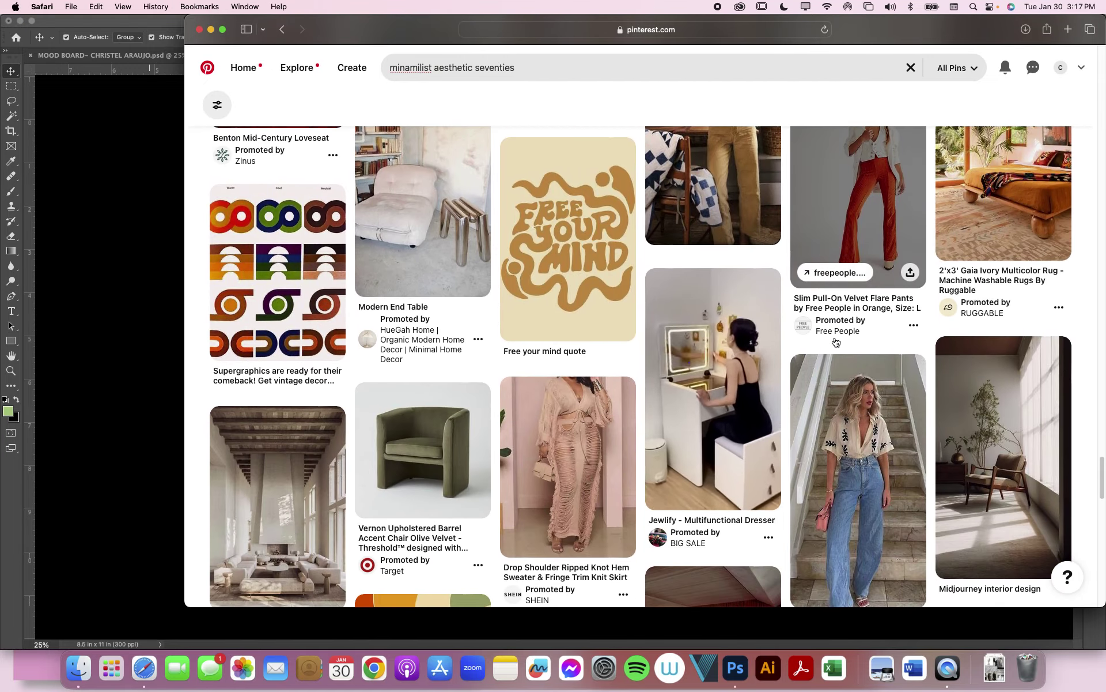
{"action": "scroll", "coordinate": [835, 342], "scroll_direction": "down", "scroll_amount": 6}
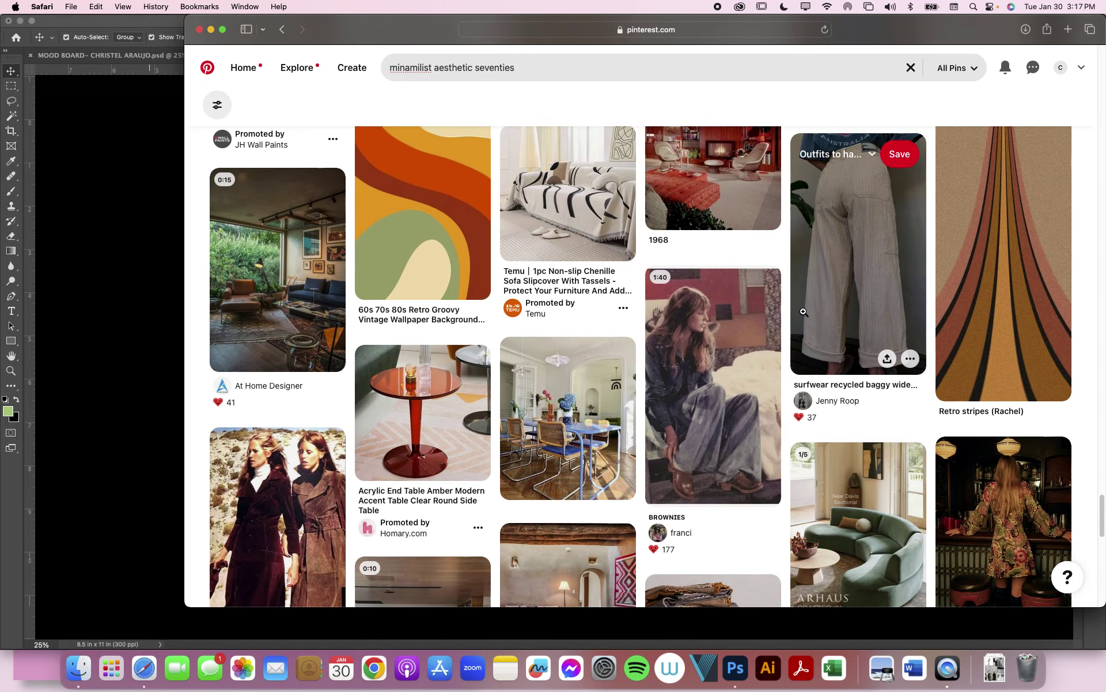
{"action": "scroll", "coordinate": [803, 312], "scroll_direction": "up", "scroll_amount": 4}
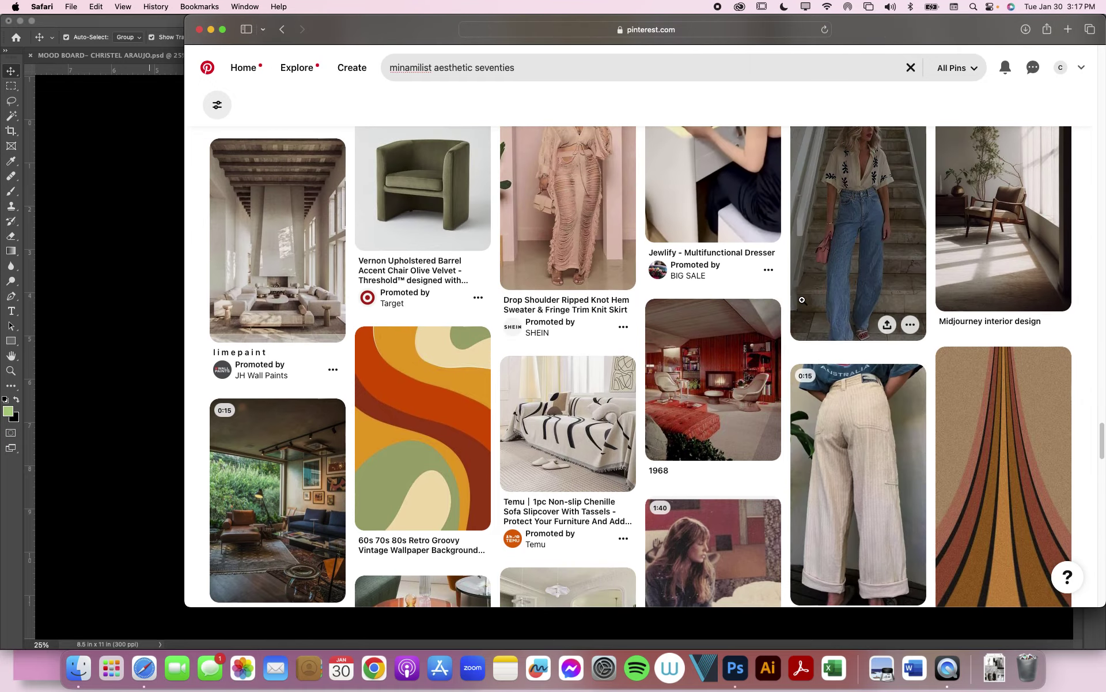
{"action": "scroll", "coordinate": [748, 252], "scroll_direction": "up", "scroll_amount": 2}
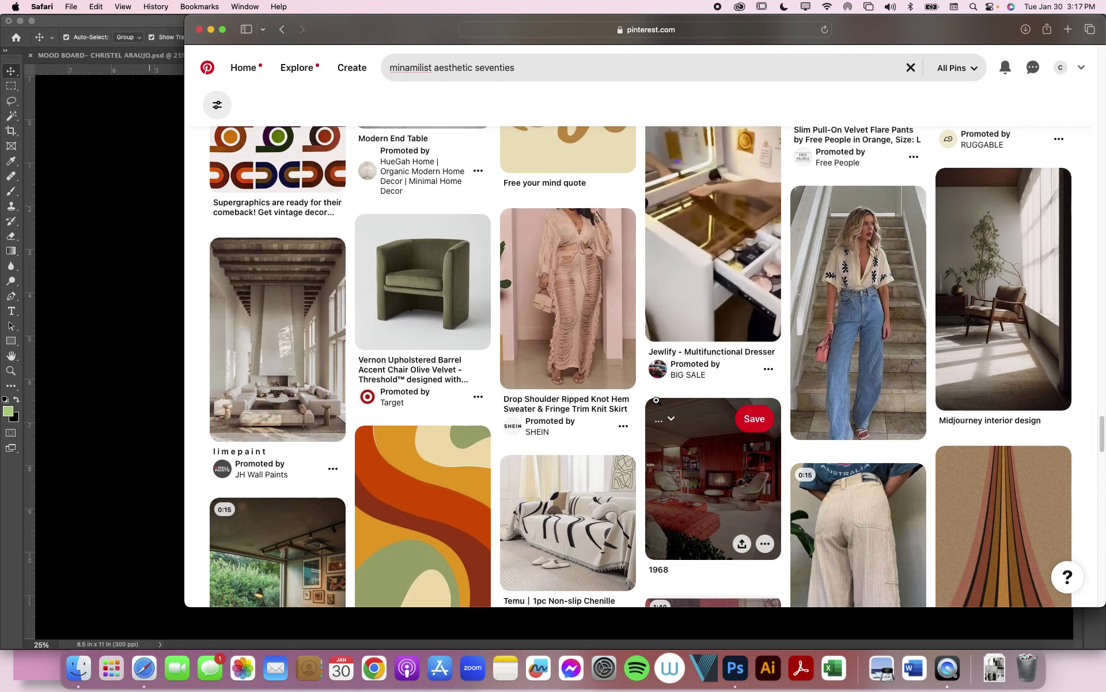
{"action": "scroll", "coordinate": [657, 401], "scroll_direction": "up", "scroll_amount": 2}
{"action": "scroll", "coordinate": [657, 400], "scroll_direction": "up", "scroll_amount": 6}
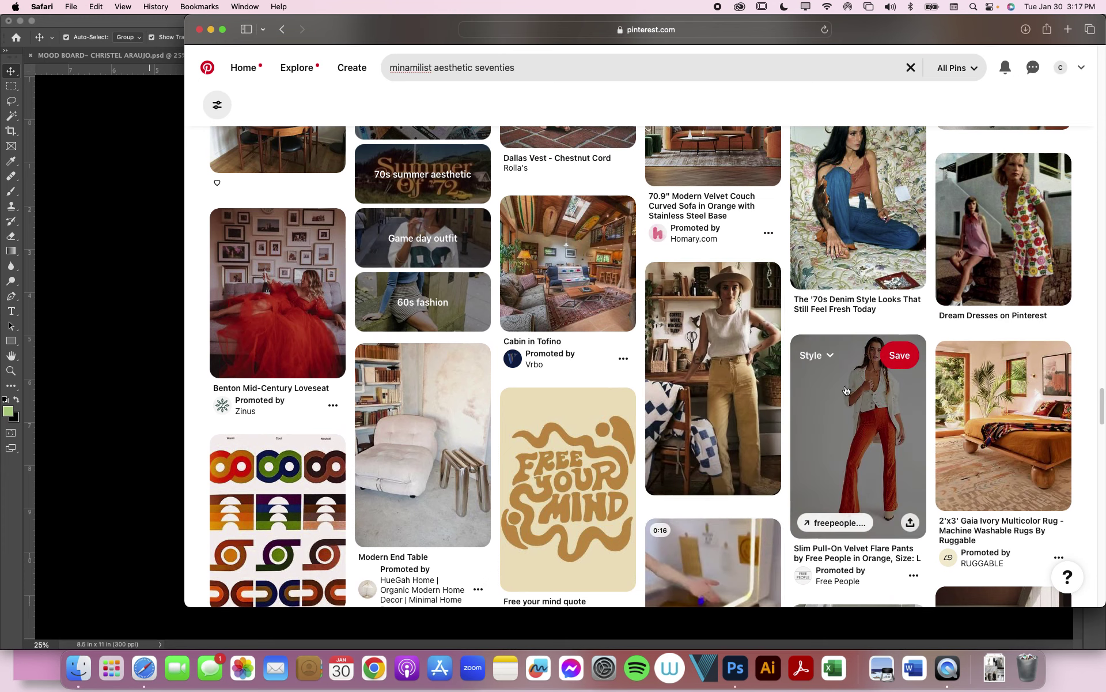
{"action": "scroll", "coordinate": [749, 375], "scroll_direction": "down", "scroll_amount": 1}
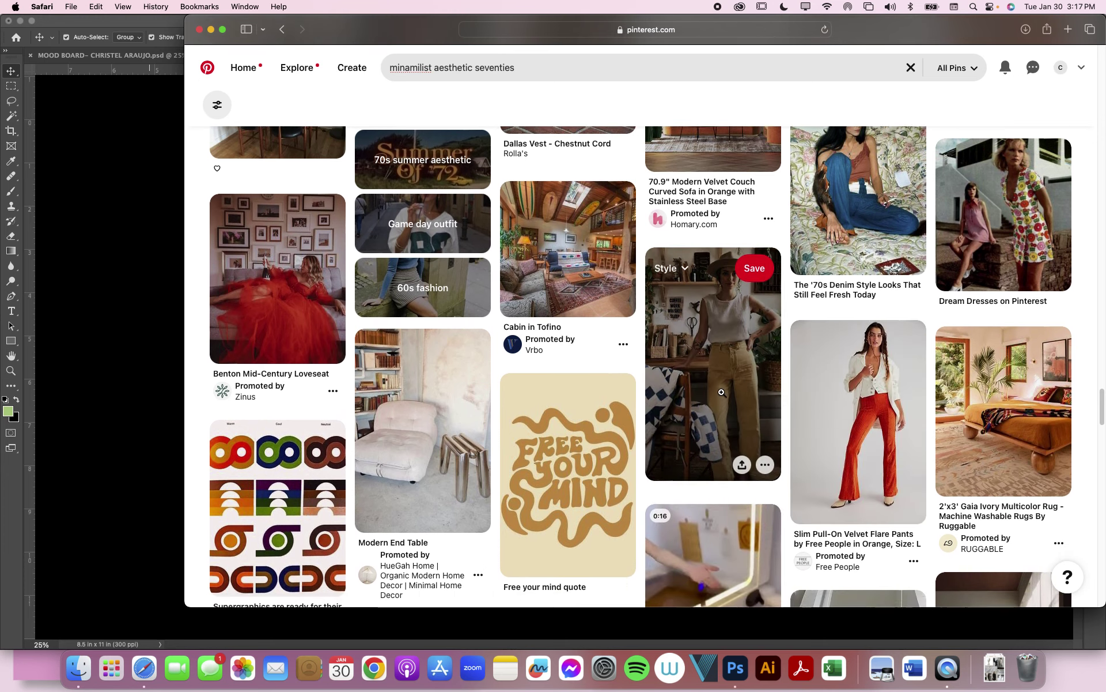
{"action": "scroll", "coordinate": [722, 392], "scroll_direction": "down", "scroll_amount": 15}
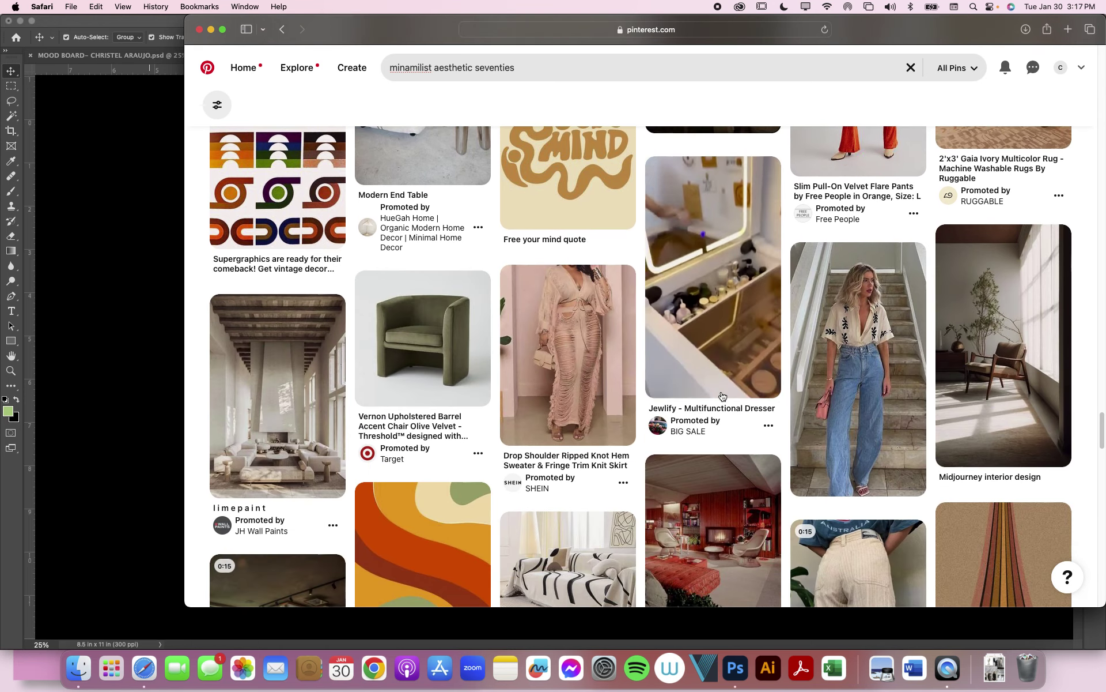
{"action": "scroll", "coordinate": [721, 396], "scroll_direction": "down", "scroll_amount": 5}
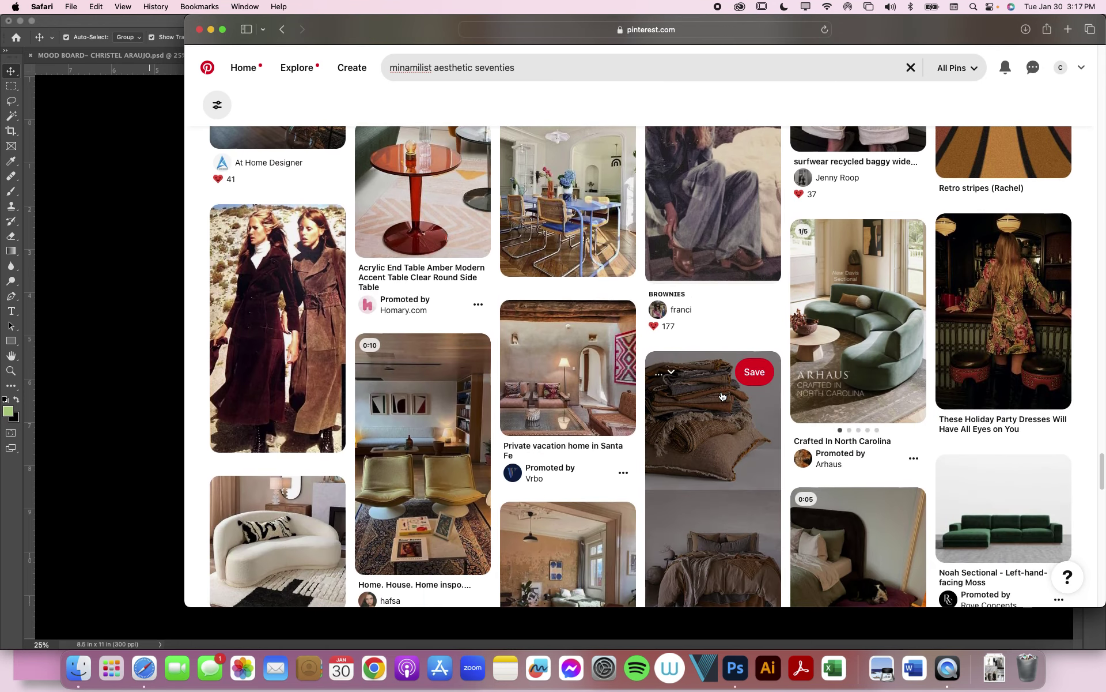
{"action": "left_click", "coordinate": [264, 255]}
- Screenshot the suede coats photo and return to the customer profile document
{"action": "scroll", "coordinate": [881, 315], "scroll_direction": "down", "scroll_amount": 1}
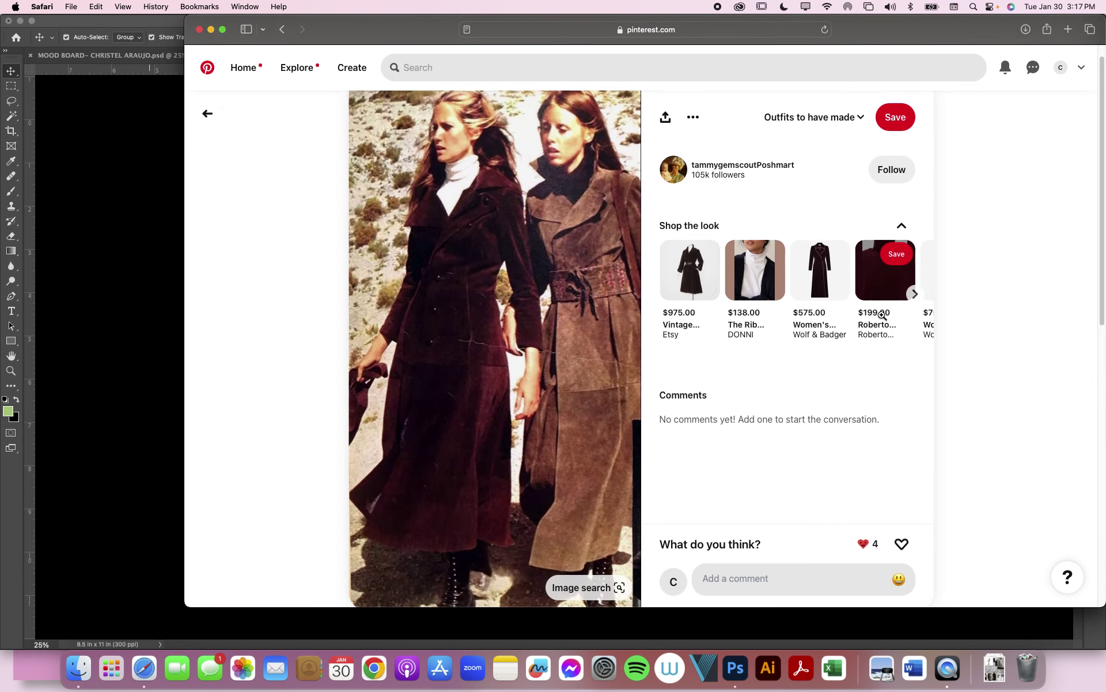
{"action": "key", "text": "super+shift+4"}
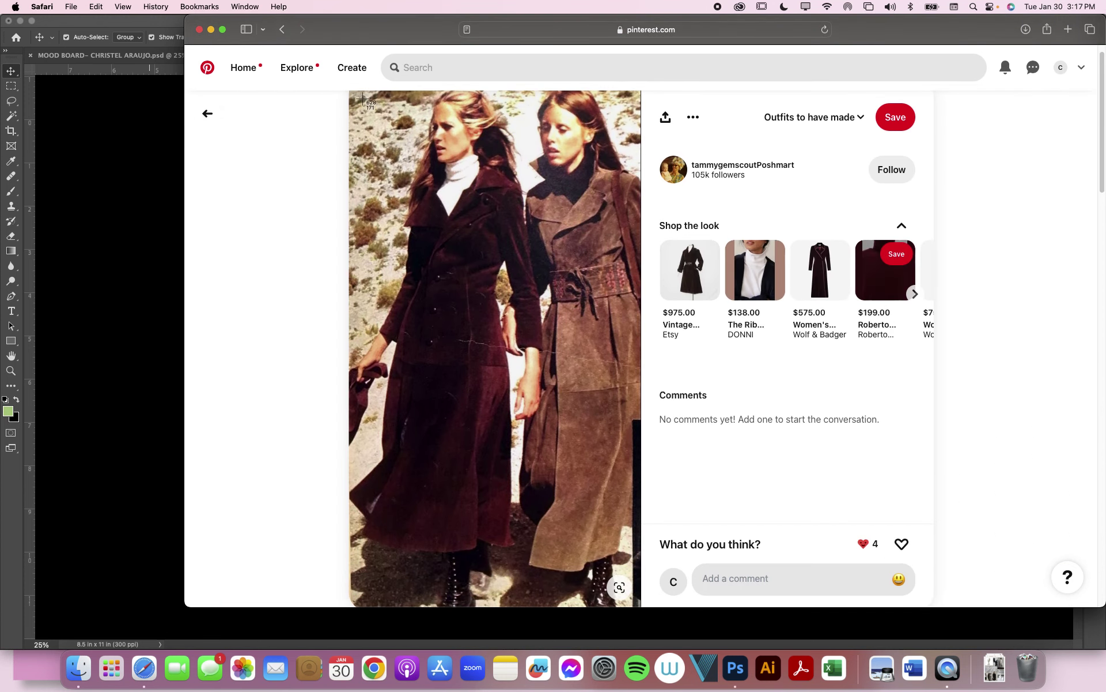
{"action": "left_click_drag", "start_coordinate": [355, 95], "coordinate": [631, 599]}
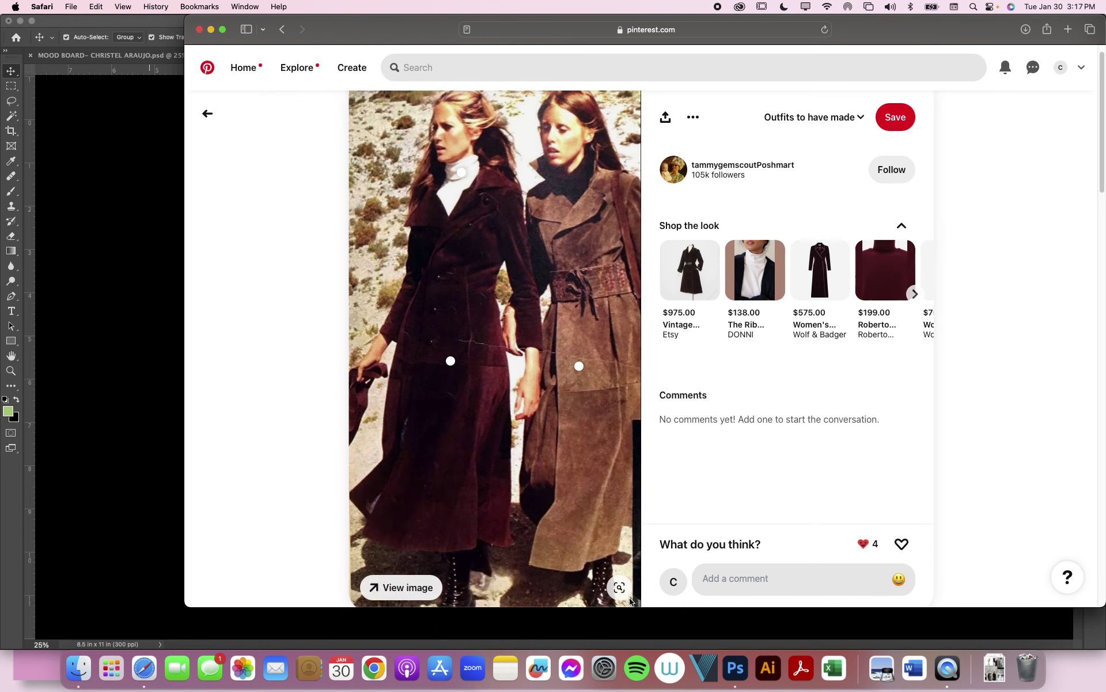
{"action": "scroll", "coordinate": [788, 531], "scroll_direction": "down", "scroll_amount": 1}
{"action": "scroll", "coordinate": [789, 533], "scroll_direction": "down", "scroll_amount": 10}
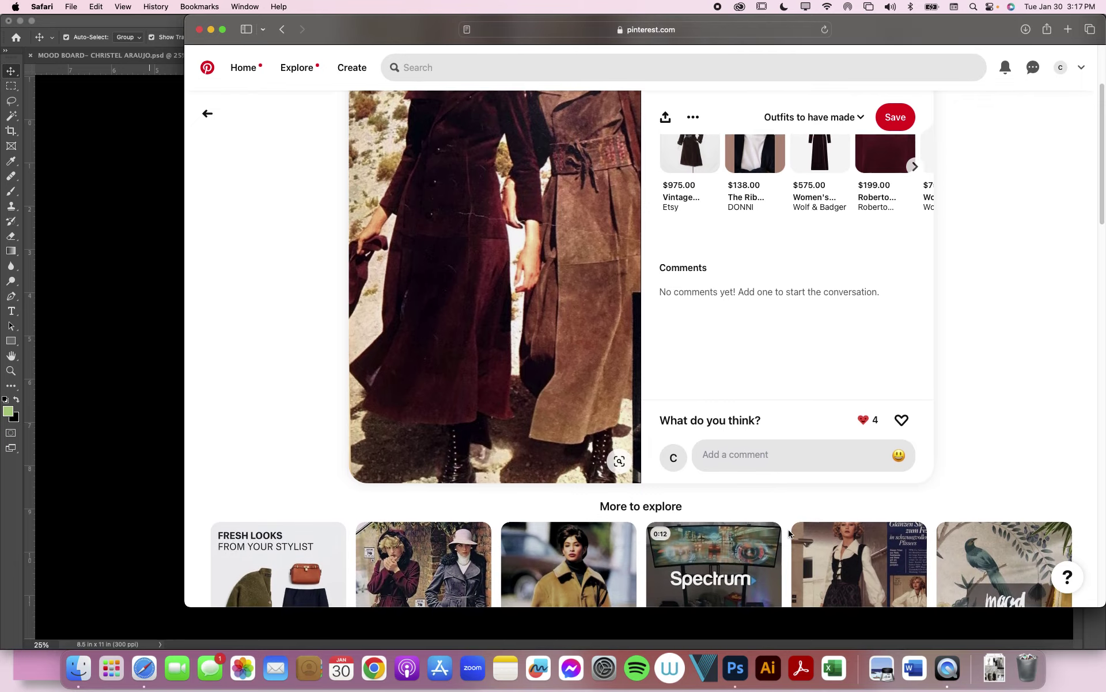
{"action": "scroll", "coordinate": [789, 533], "scroll_direction": "down", "scroll_amount": 4}
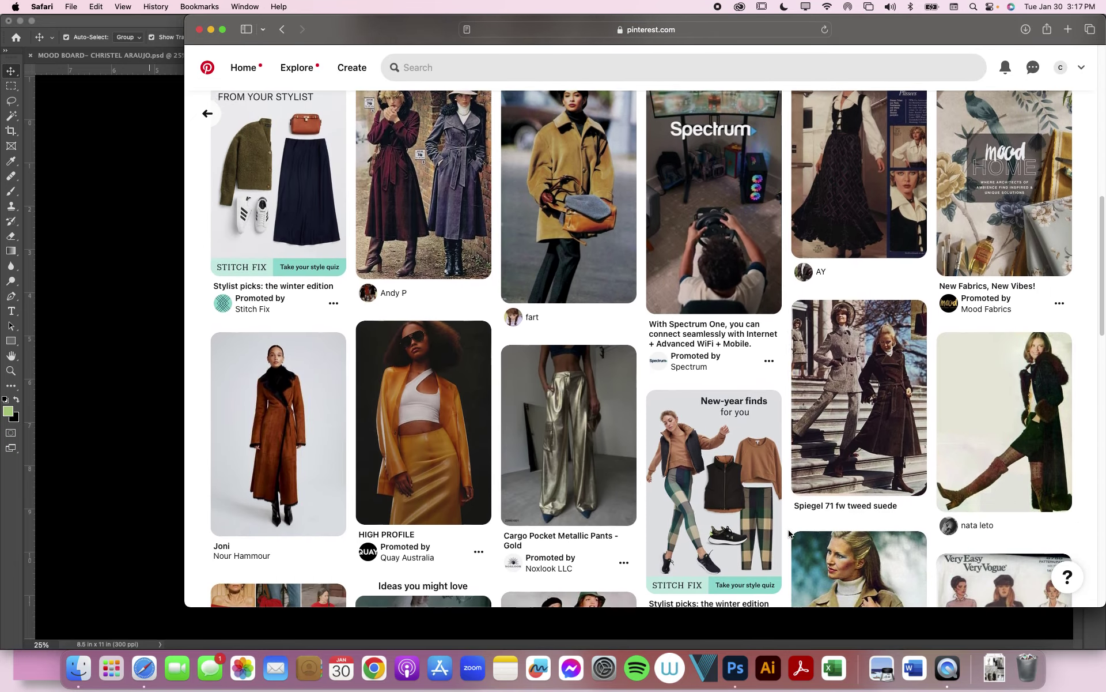
{"action": "left_click", "coordinate": [139, 235]}
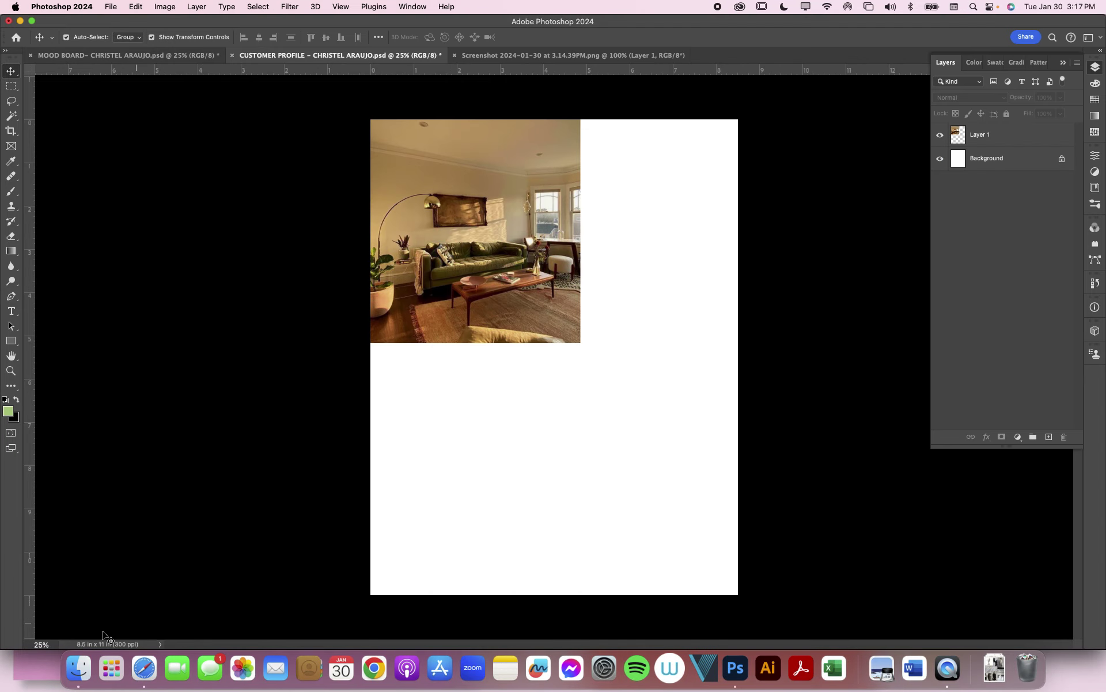
- Drag the suede coats screenshot from the Desktop onto the profile page and commit it
{"action": "left_click", "coordinate": [79, 668]}
{"action": "left_click", "coordinate": [454, 301]}
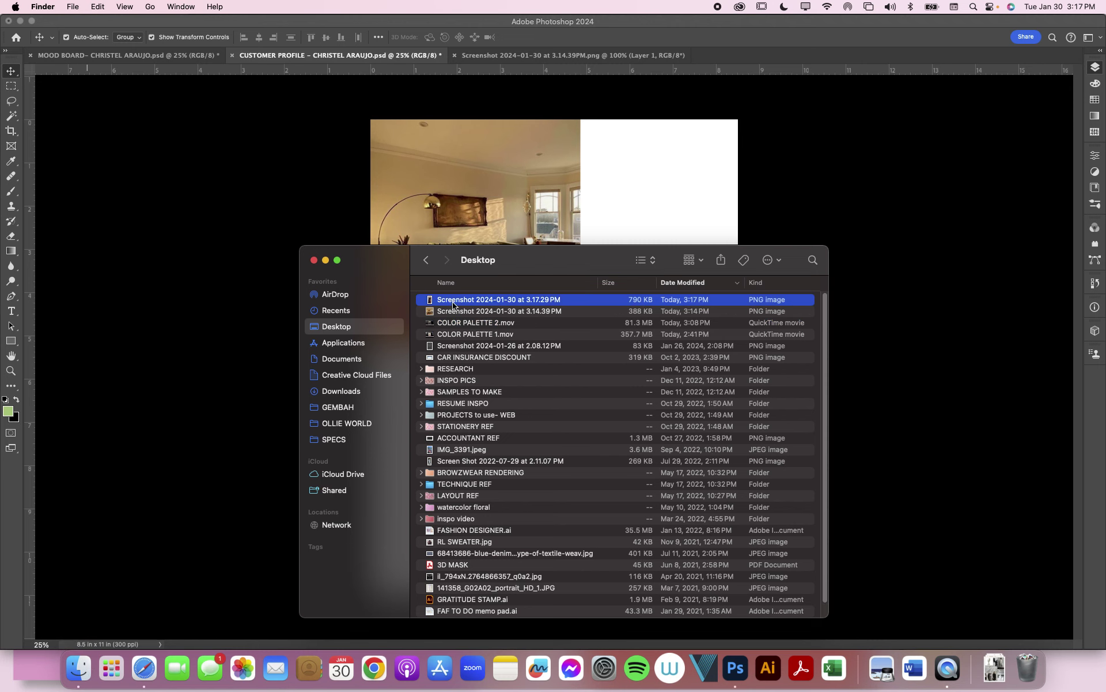
{"action": "left_click_drag", "start_coordinate": [470, 306], "coordinate": [561, 192]}
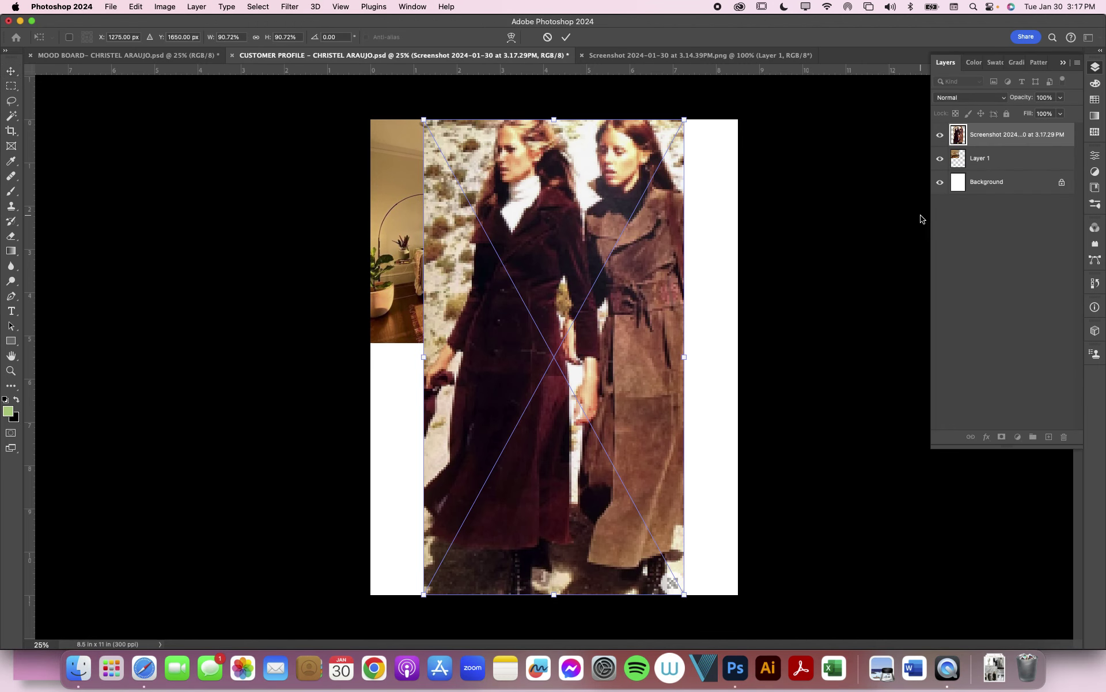
{"action": "key", "text": "Return"}
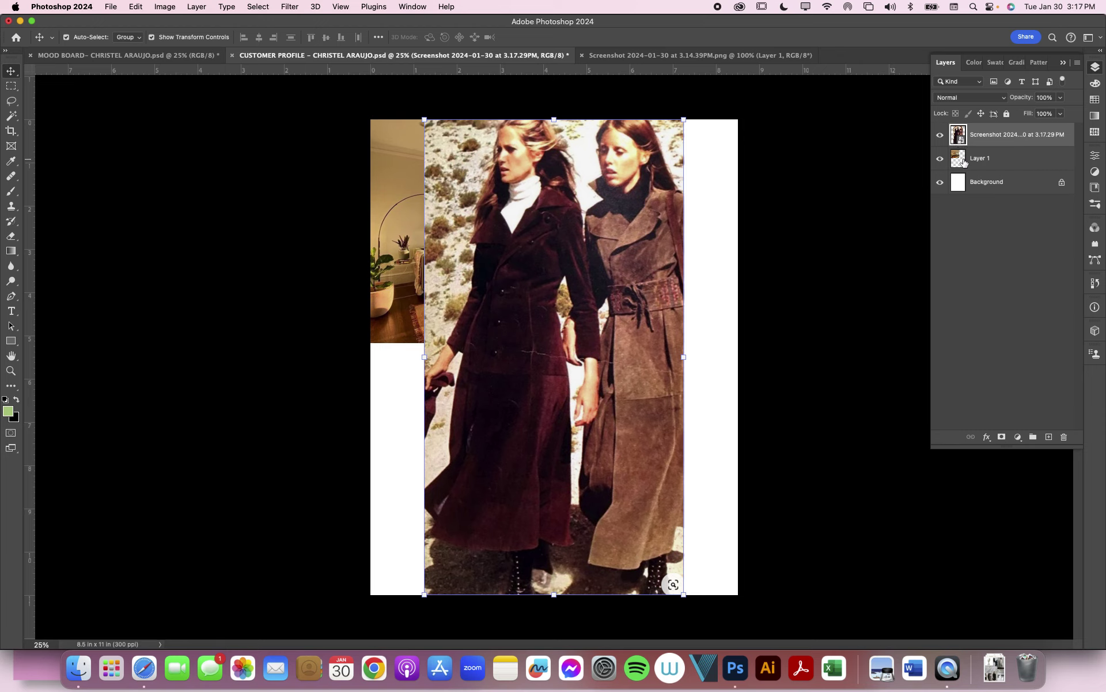
- Reselect the coats layer and nudge the photo slightly right
{"action": "left_click", "coordinate": [964, 163]}
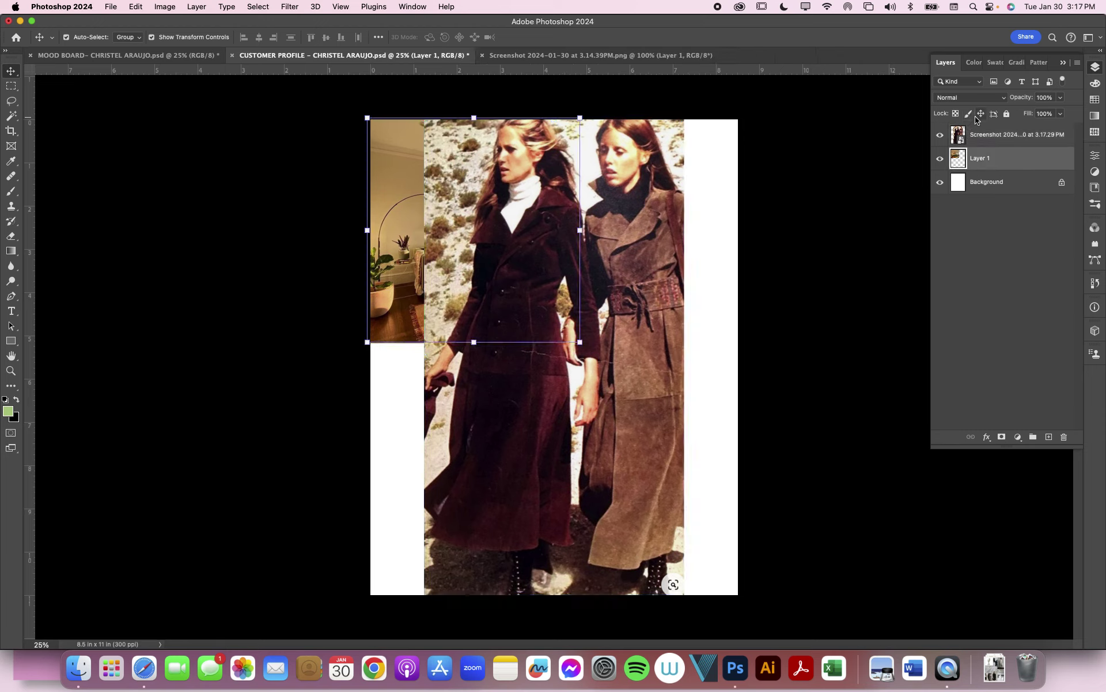
{"action": "left_click", "coordinate": [976, 137]}
{"action": "left_click_drag", "start_coordinate": [663, 232], "coordinate": [669, 229]}
{"action": "key", "text": "i"}
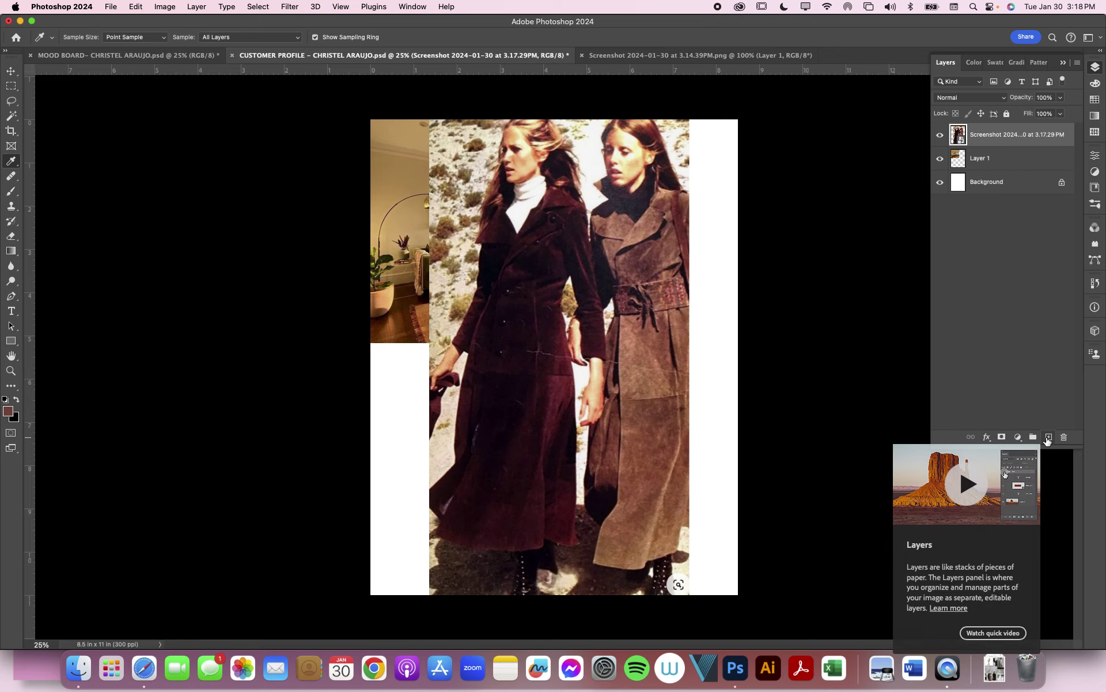
- Merge the suede-coats screenshot into Layer 2 with Cmd+E and check it is visible
{"action": "left_click", "coordinate": [1048, 438]}
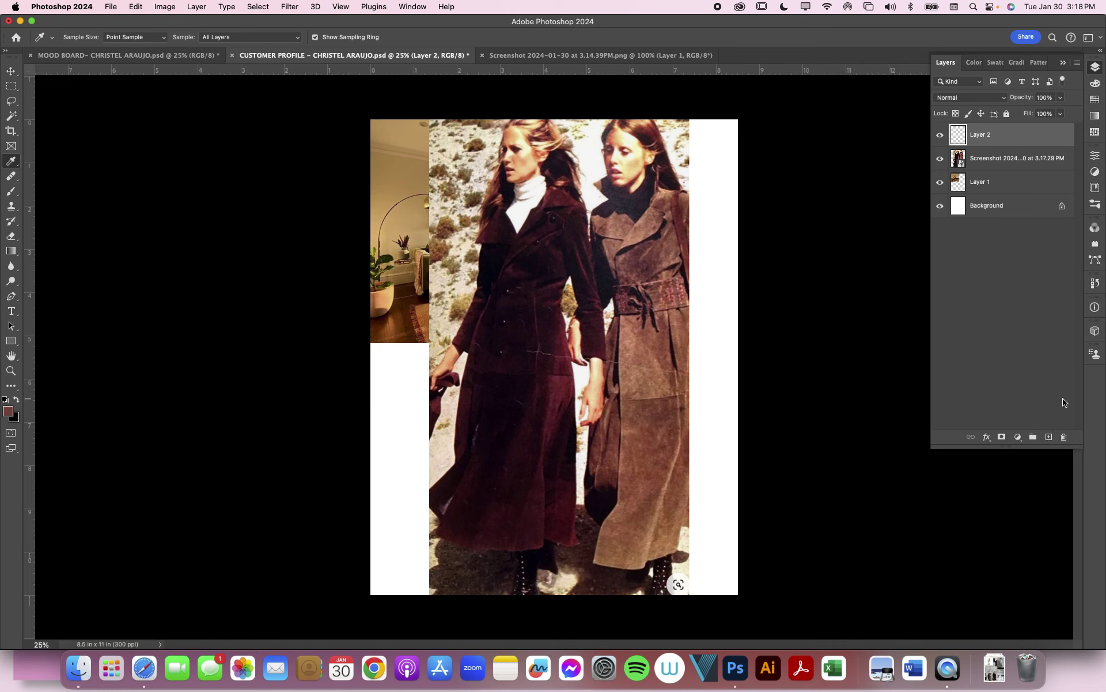
{"action": "left_click", "coordinate": [1035, 162], "text": "shift"}
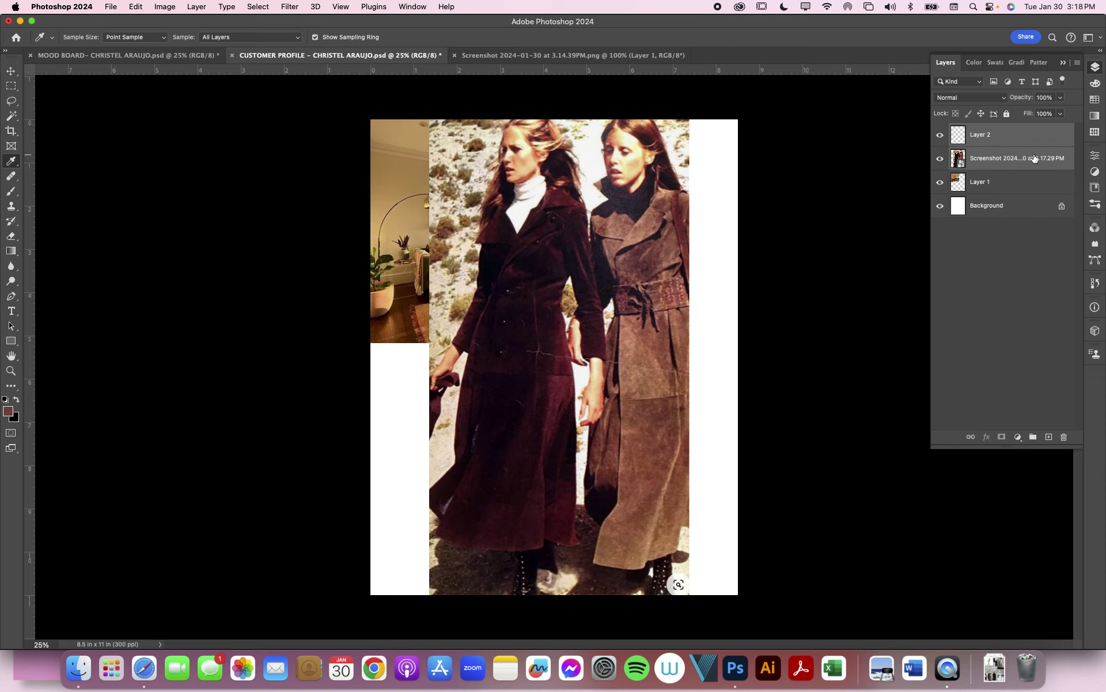
{"action": "key", "text": "super+e"}
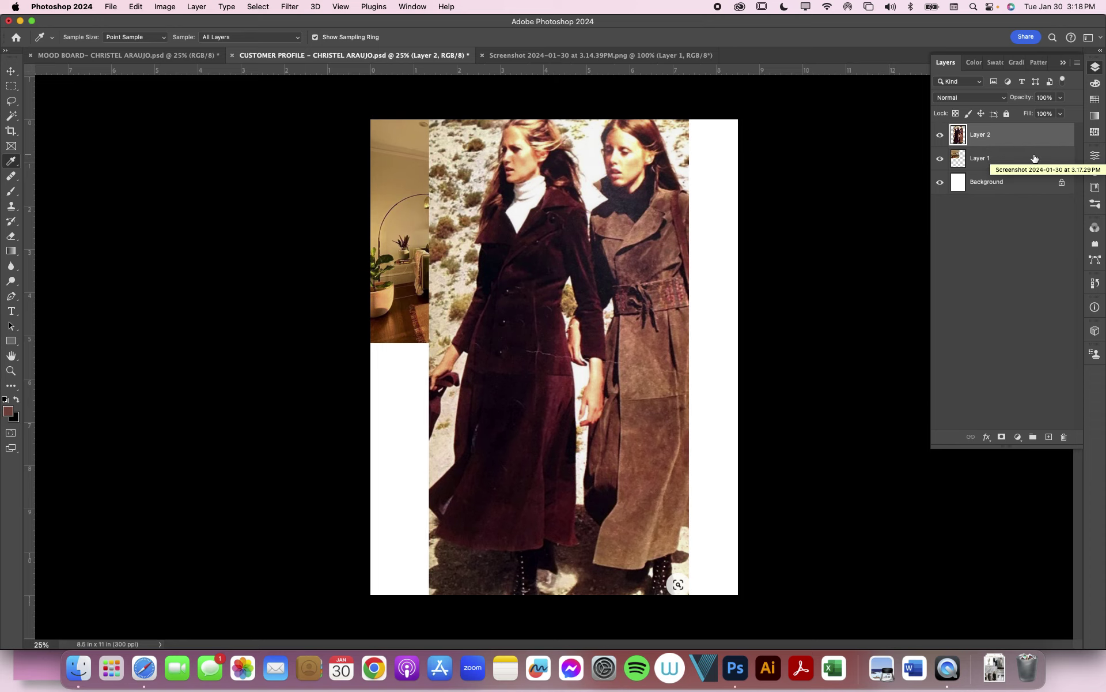
{"action": "left_click", "coordinate": [941, 135]}
{"action": "left_click", "coordinate": [940, 135]}
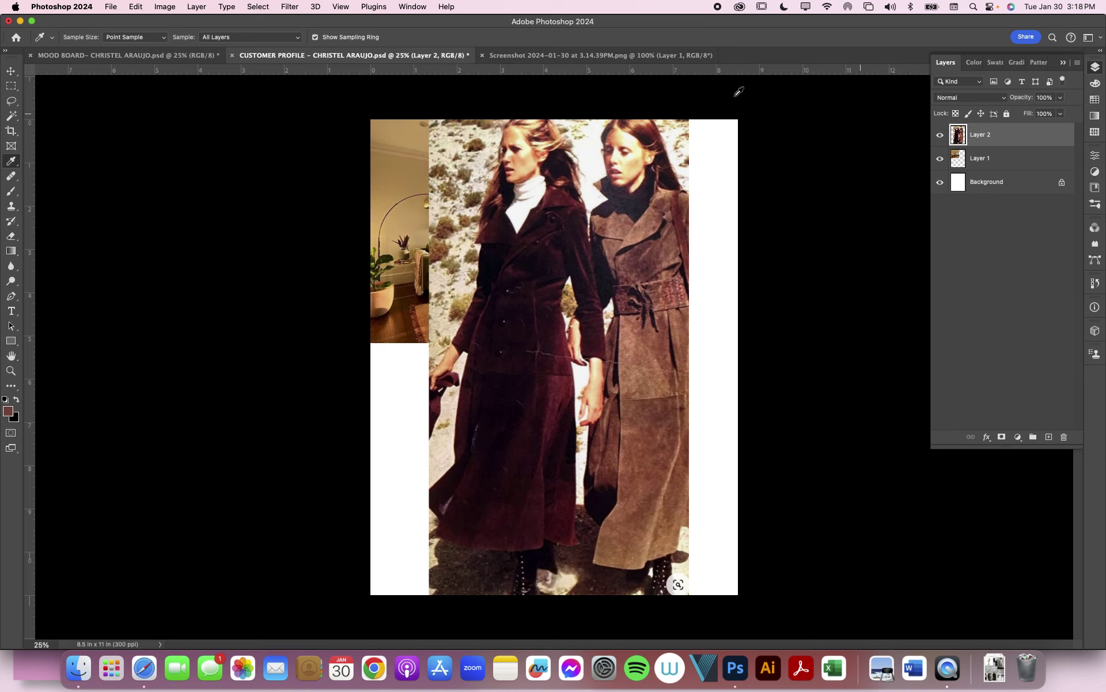
- Shrink the coats photo to about 70% and move it to the page's top-right corner
{"action": "left_click", "coordinate": [10, 71]}
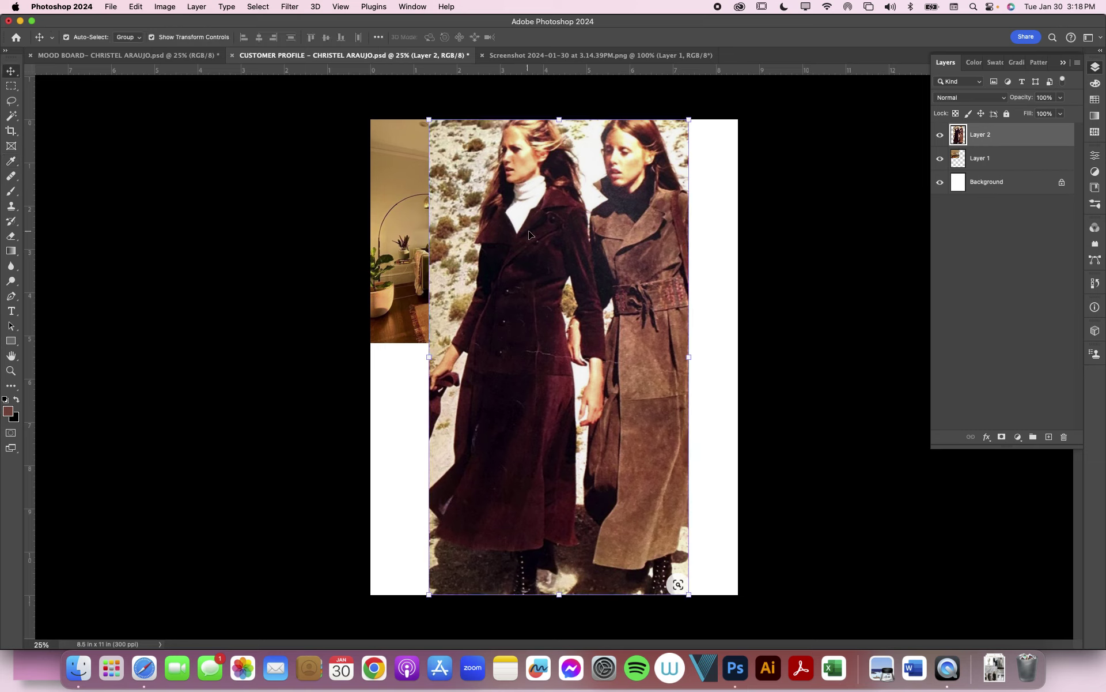
{"action": "left_click_drag", "start_coordinate": [529, 234], "coordinate": [584, 232]}
{"action": "left_click_drag", "start_coordinate": [487, 122], "coordinate": [577, 245]}
{"action": "left_click_drag", "start_coordinate": [623, 330], "coordinate": [618, 191]}
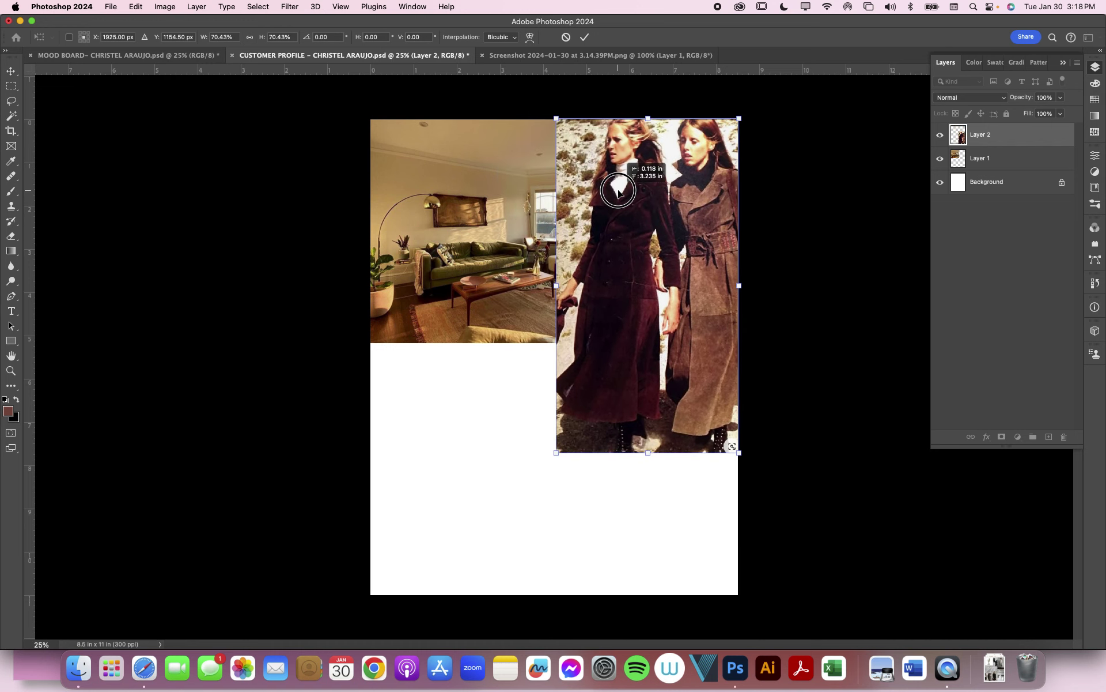
{"action": "key", "text": "Return"}
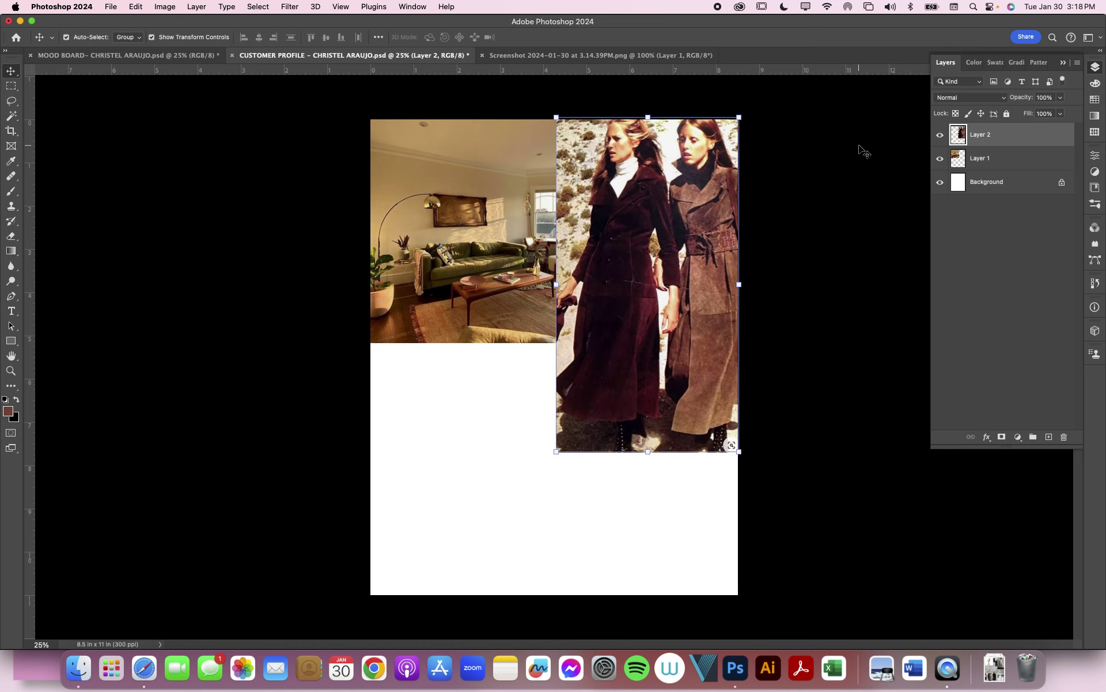
- Keep the coats layer above the living-room photo and deselect it
{"action": "left_click_drag", "start_coordinate": [980, 144], "coordinate": [980, 170]}
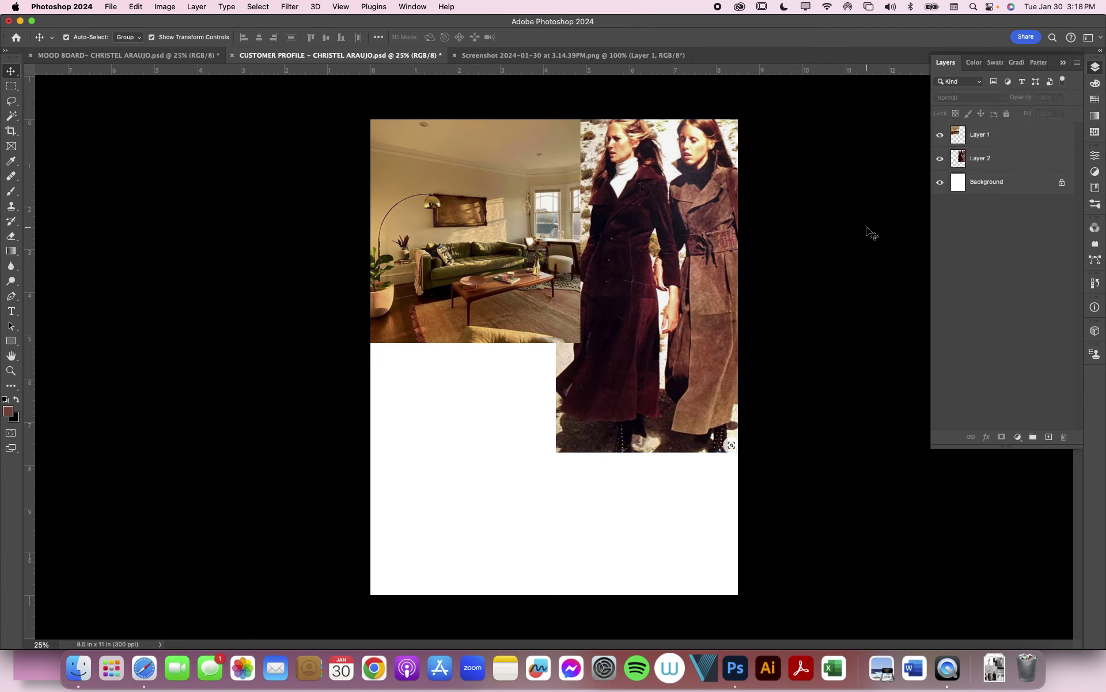
{"action": "left_click_drag", "start_coordinate": [994, 153], "coordinate": [1006, 130]}
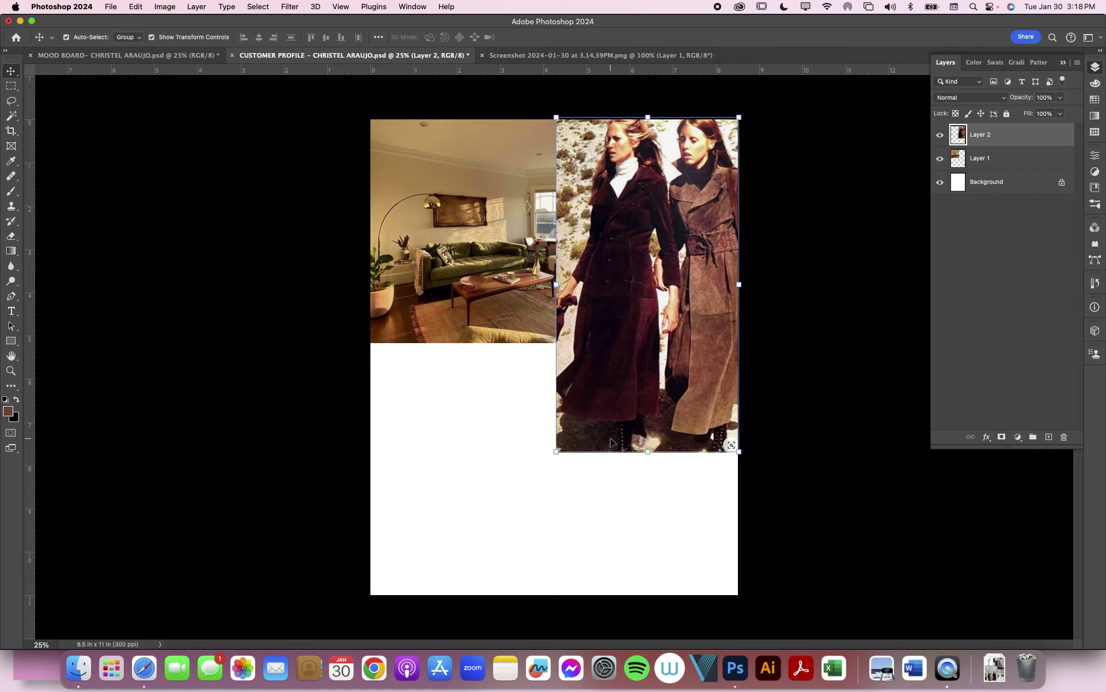
{"action": "left_click", "coordinate": [805, 284]}
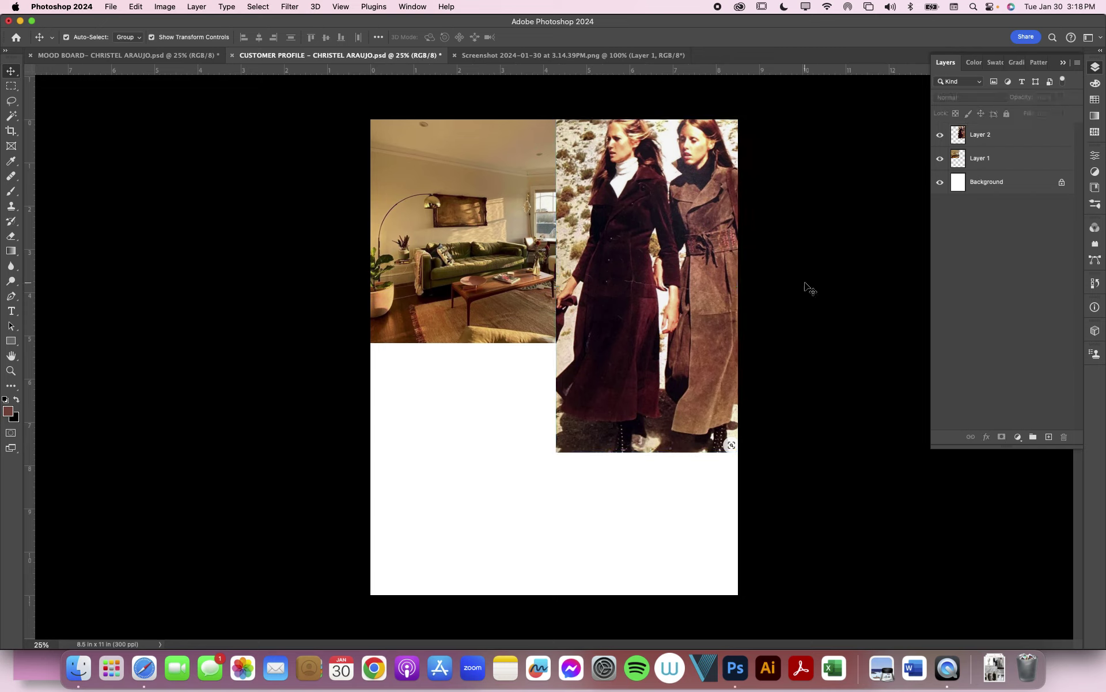
{"action": "left_click", "coordinate": [81, 667]}
{"action": "left_click", "coordinate": [223, 405]}
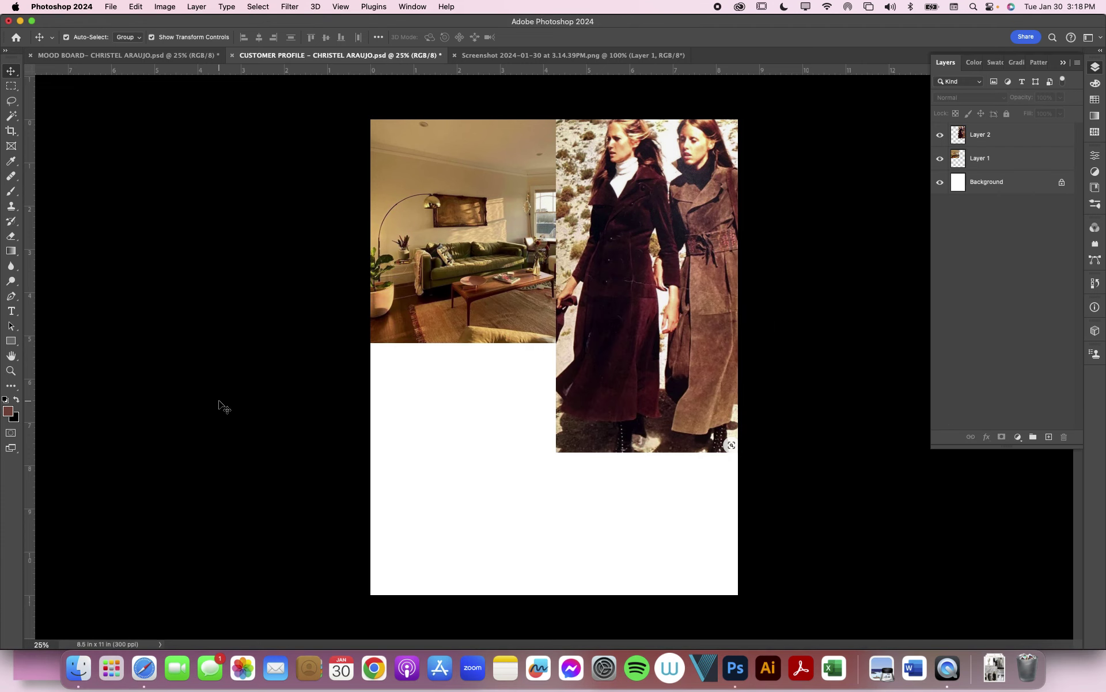
- Search Pinterest for 'rachel welch 70s'
{"action": "left_click", "coordinate": [143, 667]}
{"action": "scroll", "coordinate": [608, 379], "scroll_direction": "down", "scroll_amount": 3}
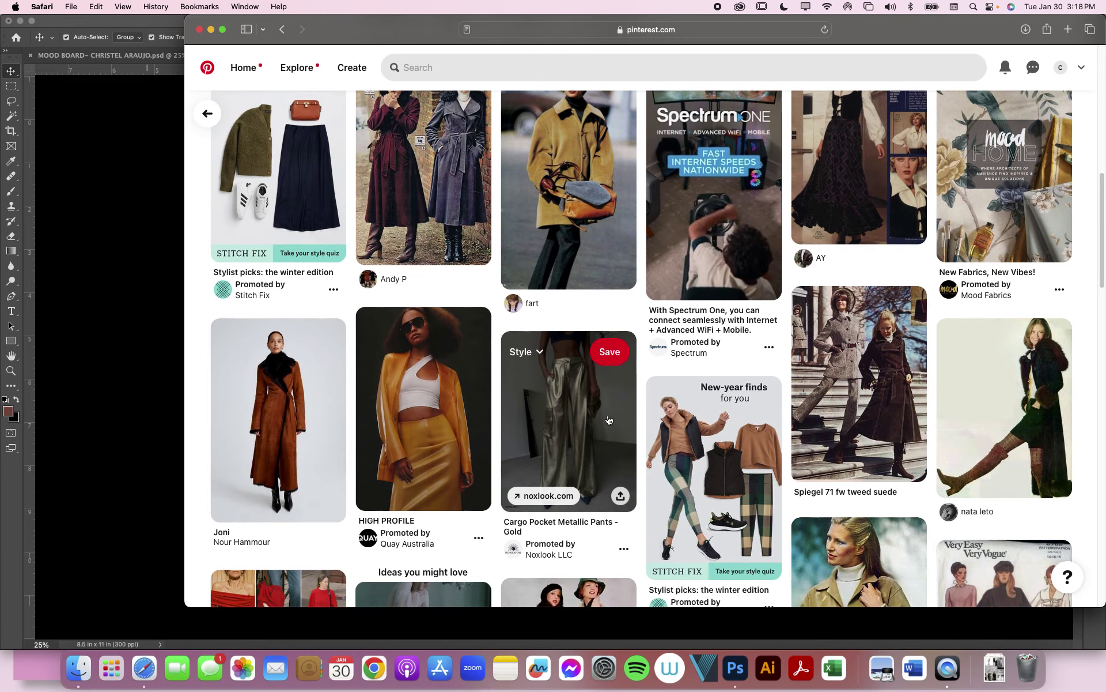
{"action": "scroll", "coordinate": [570, 231], "scroll_direction": "up", "scroll_amount": 4}
{"action": "left_click", "coordinate": [541, 71]}
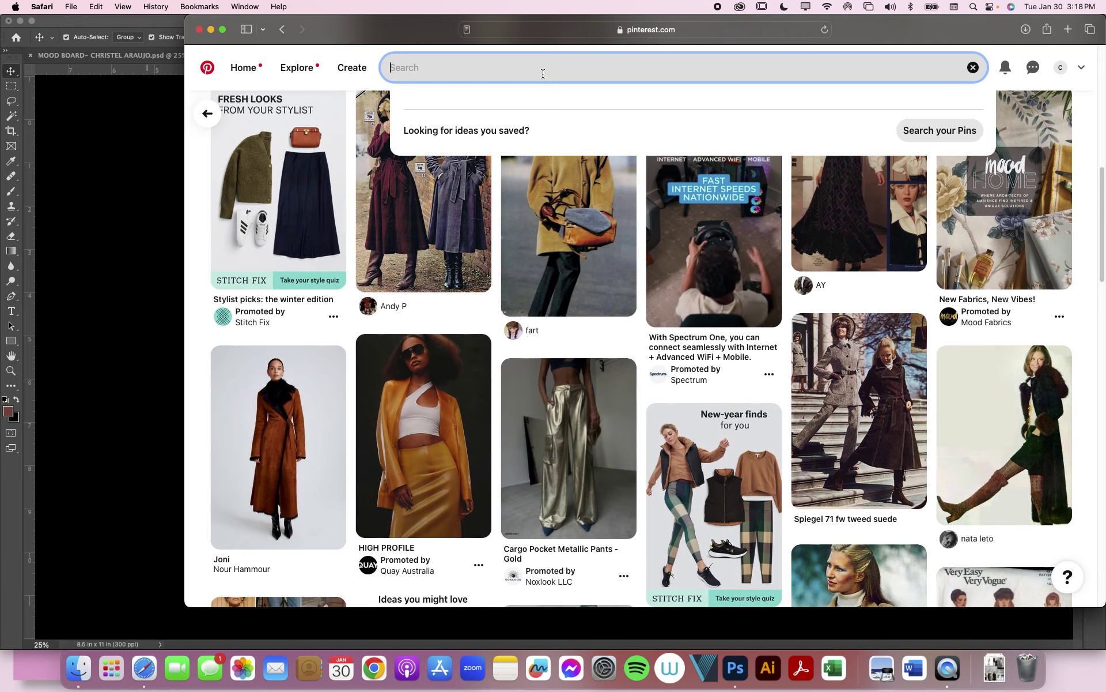
{"action": "type", "text": "racjel"}
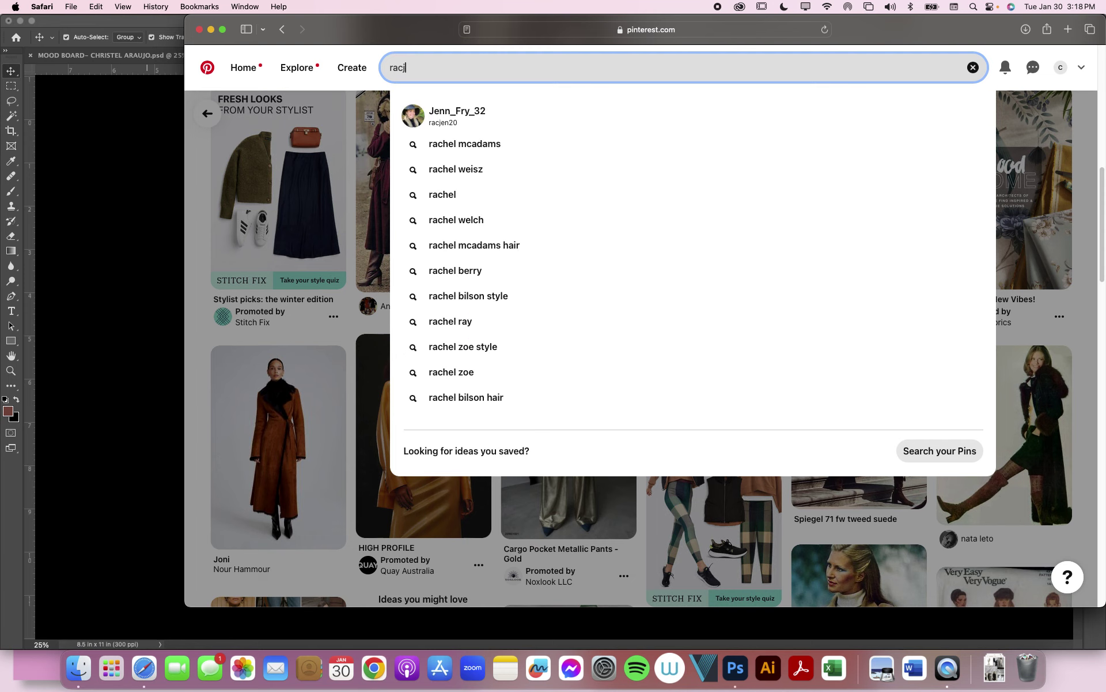
{"action": "key", "text": "BackSpace"}
{"action": "type", "text": "hel welch"}
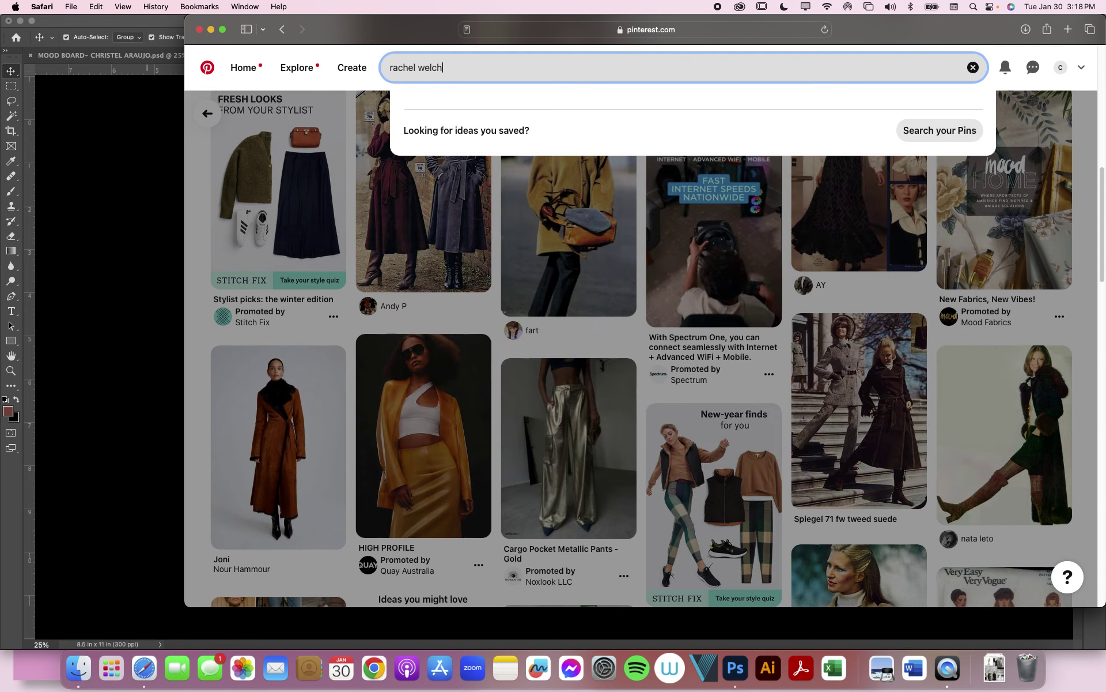
{"action": "type", "text": " 70s"}
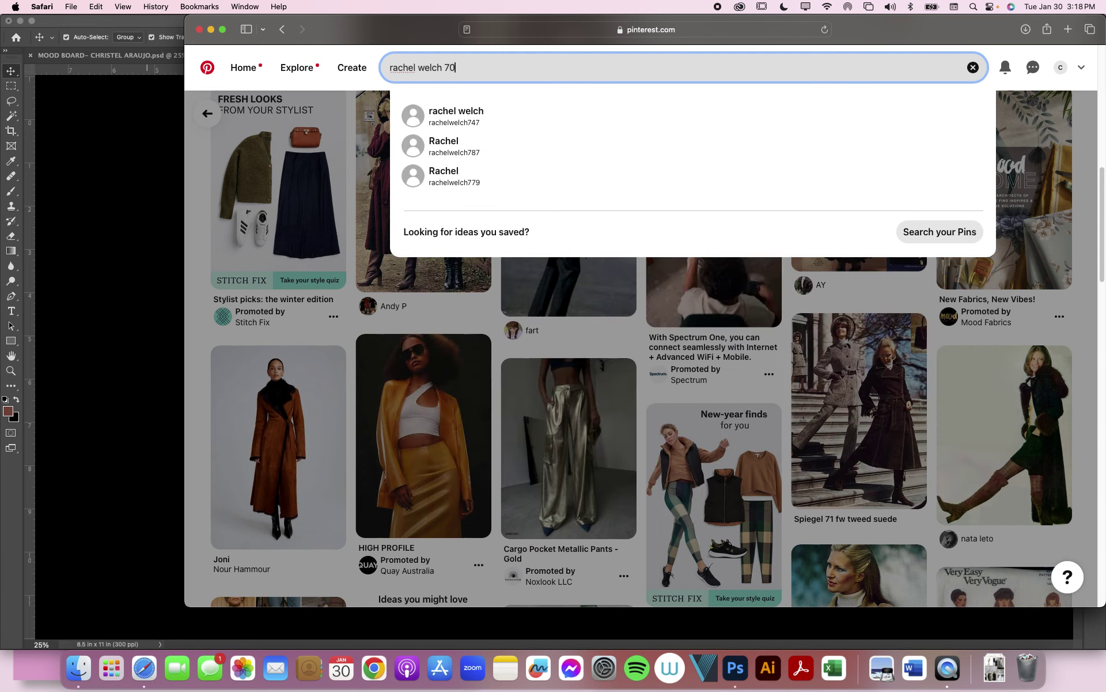
{"action": "key", "text": "Return"}
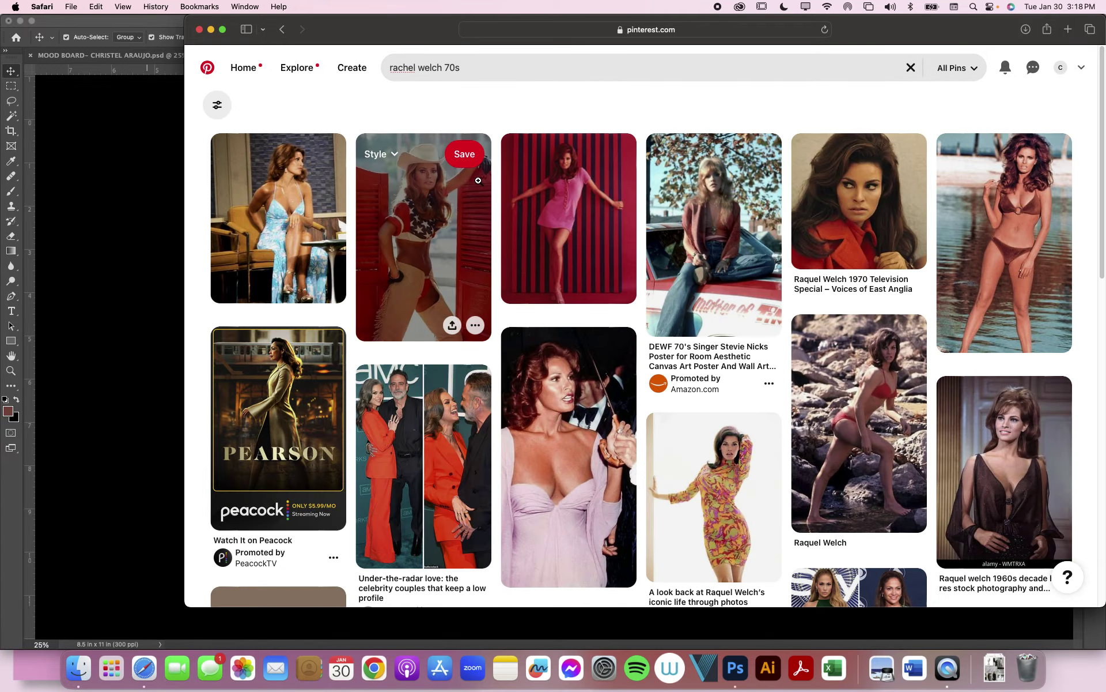
- Open the black-and-white portrait pin and capture its image with Cmd+Shift+4
{"action": "scroll", "coordinate": [592, 318], "scroll_direction": "down", "scroll_amount": 2}
{"action": "scroll", "coordinate": [591, 317], "scroll_direction": "down", "scroll_amount": 8}
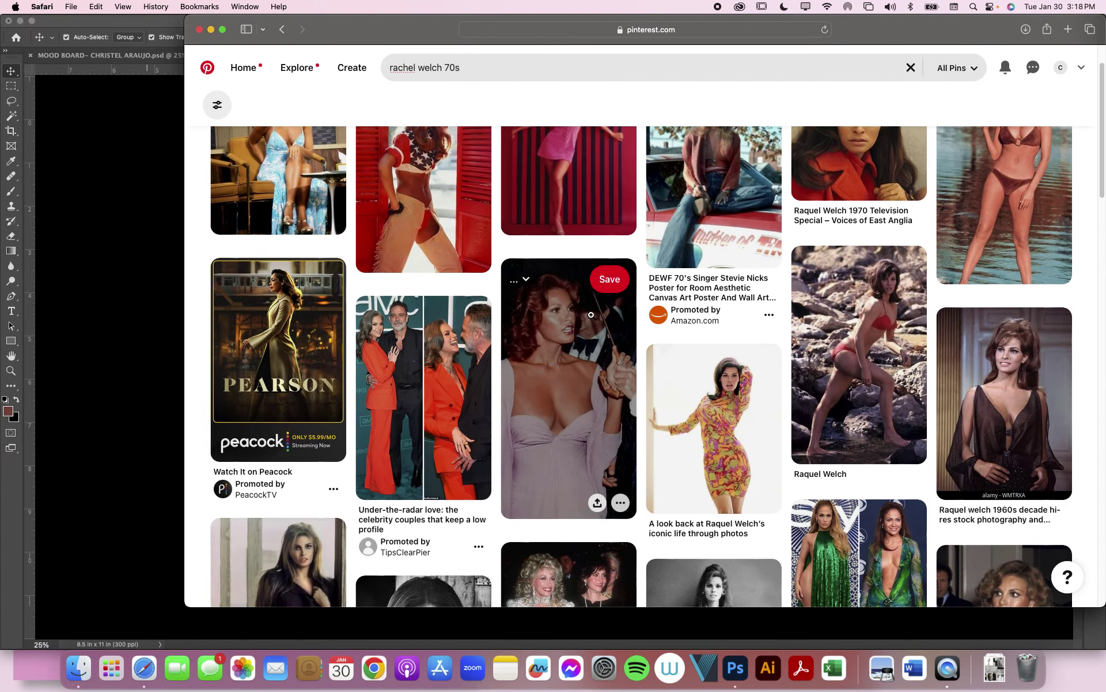
{"action": "scroll", "coordinate": [592, 318], "scroll_direction": "up", "scroll_amount": 2}
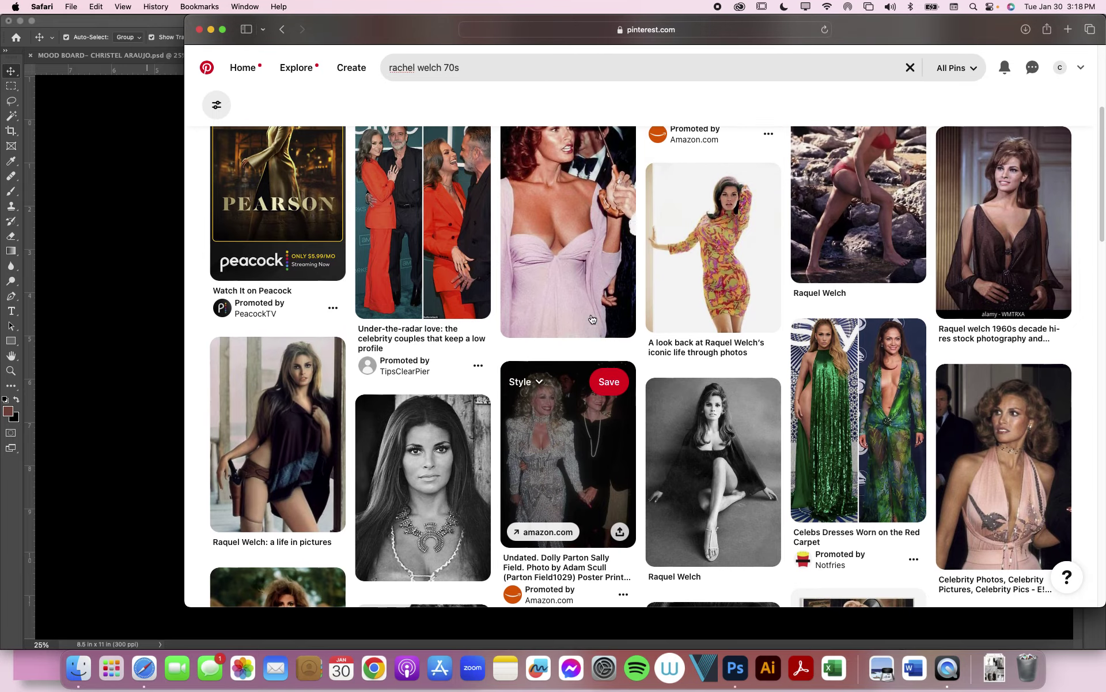
{"action": "scroll", "coordinate": [608, 340], "scroll_direction": "down", "scroll_amount": 10}
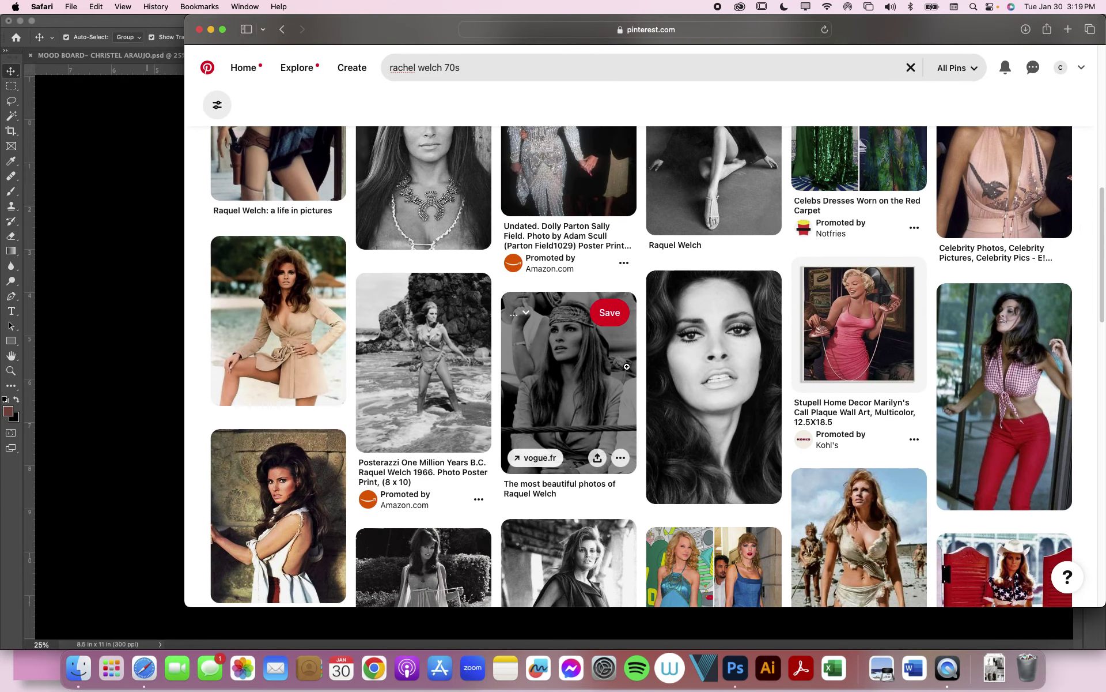
{"action": "left_click", "coordinate": [727, 375]}
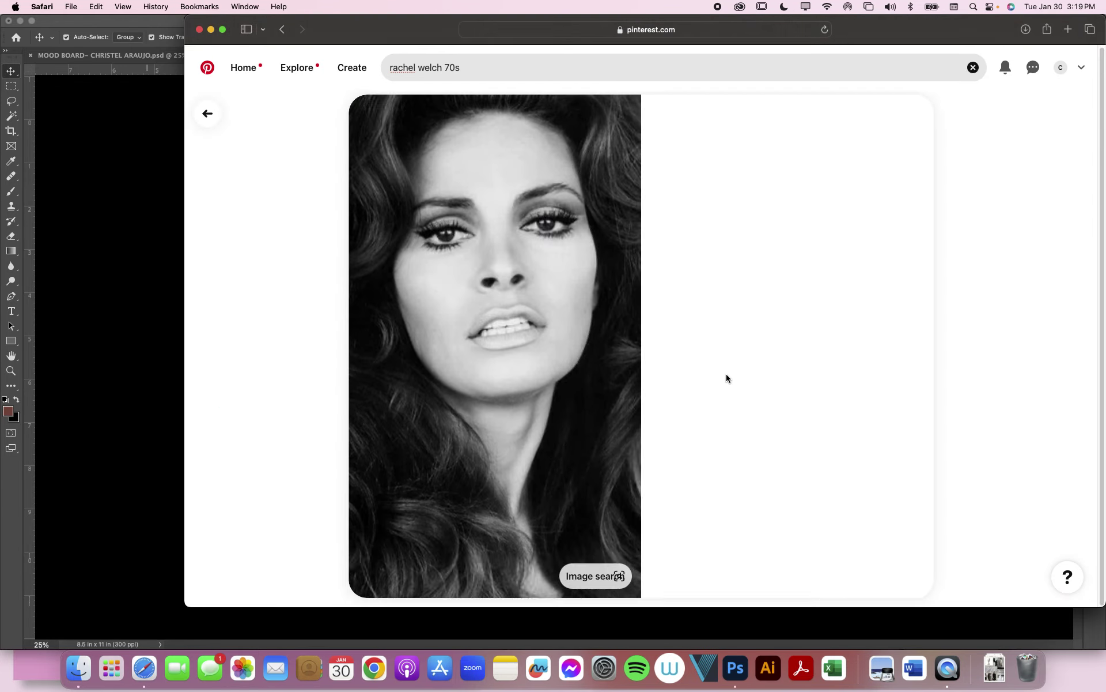
{"action": "scroll", "coordinate": [765, 336], "scroll_direction": "down", "scroll_amount": 1}
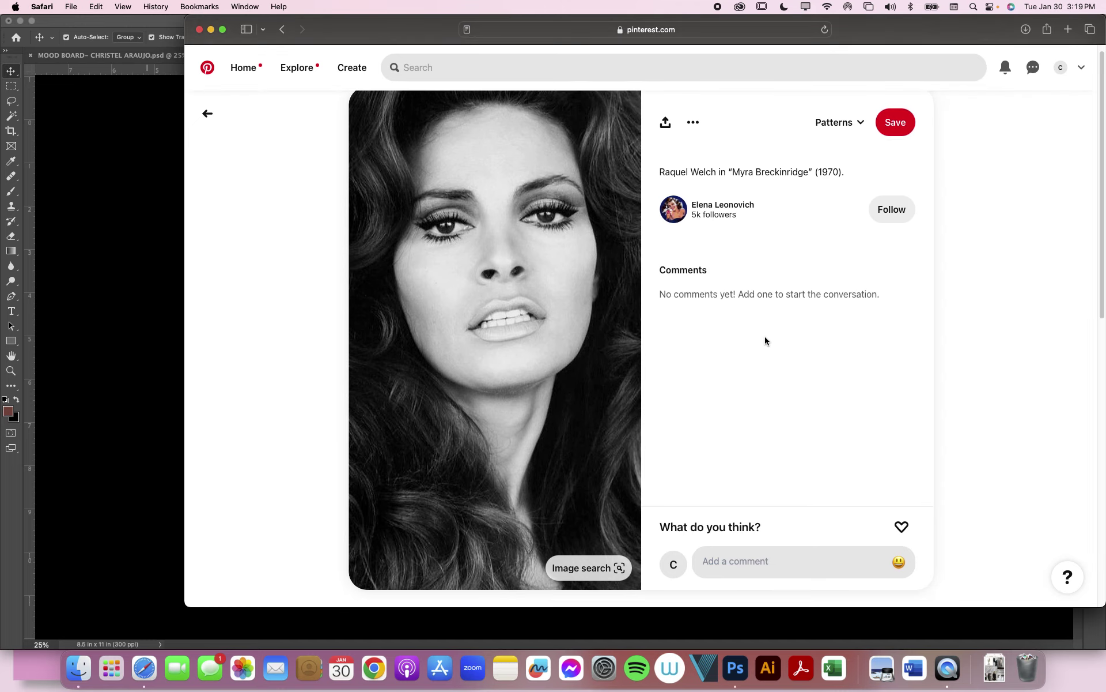
{"action": "key", "text": "super+shift+4"}
{"action": "left_click_drag", "start_coordinate": [357, 96], "coordinate": [637, 542]}
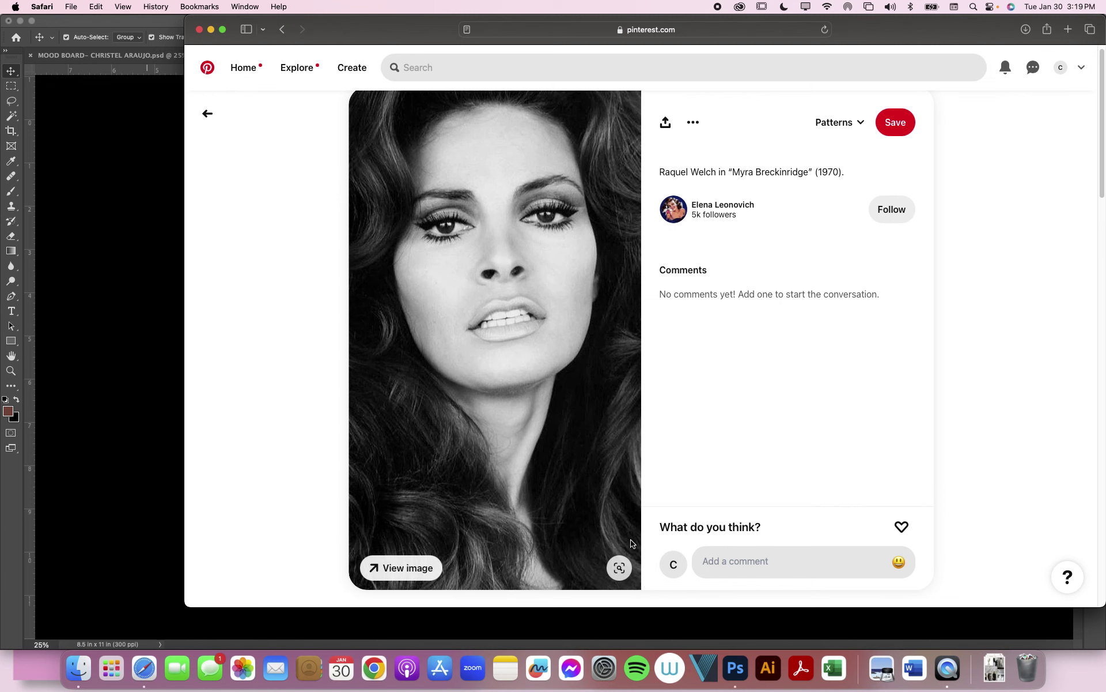
- Place the portrait screenshot into the collage, shrunk to about 44% below the coats photo
{"action": "left_click", "coordinate": [183, 413]}
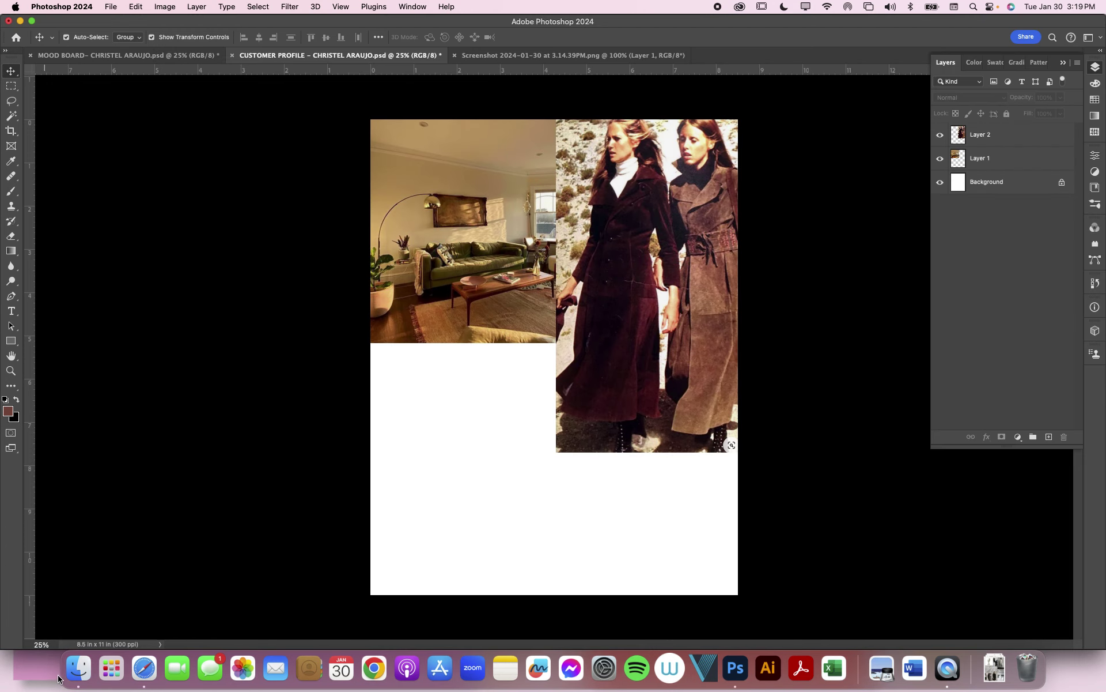
{"action": "left_click", "coordinate": [78, 667]}
{"action": "left_click_drag", "start_coordinate": [447, 302], "coordinate": [237, 316]}
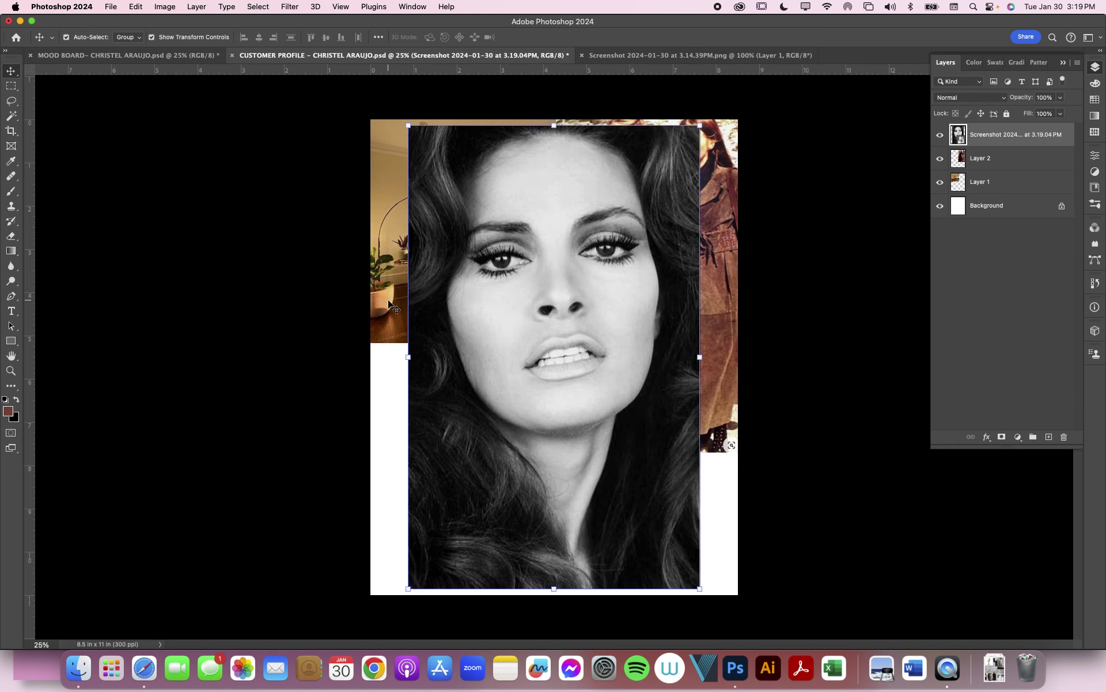
{"action": "left_click_drag", "start_coordinate": [414, 118], "coordinate": [628, 351]}
{"action": "left_click_drag", "start_coordinate": [627, 461], "coordinate": [611, 415]}
{"action": "key", "text": "Return"}
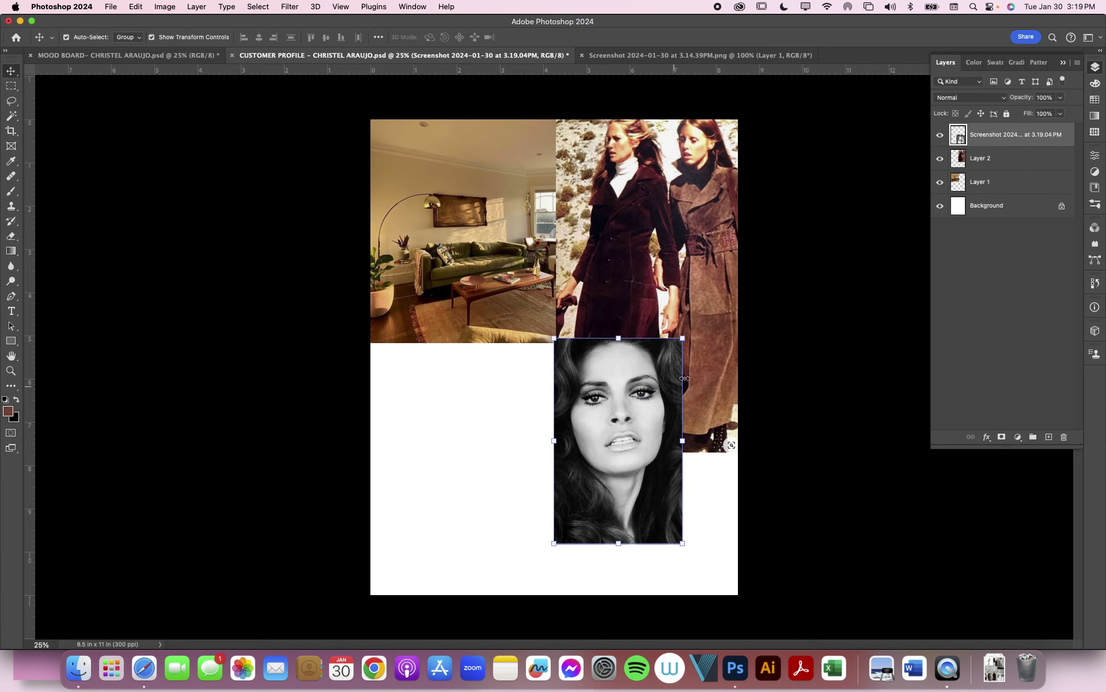
{"action": "left_click", "coordinate": [144, 669]}
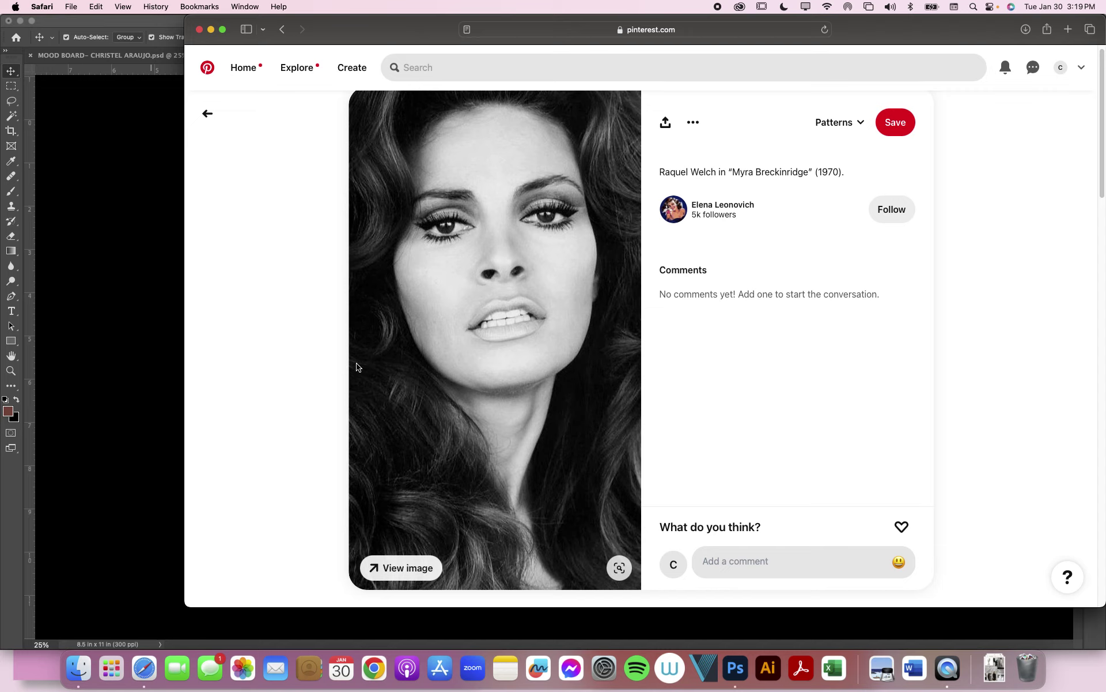
- Search Pinterest for 'sahara dessert' and browse the results
{"action": "left_click", "coordinate": [515, 66]}
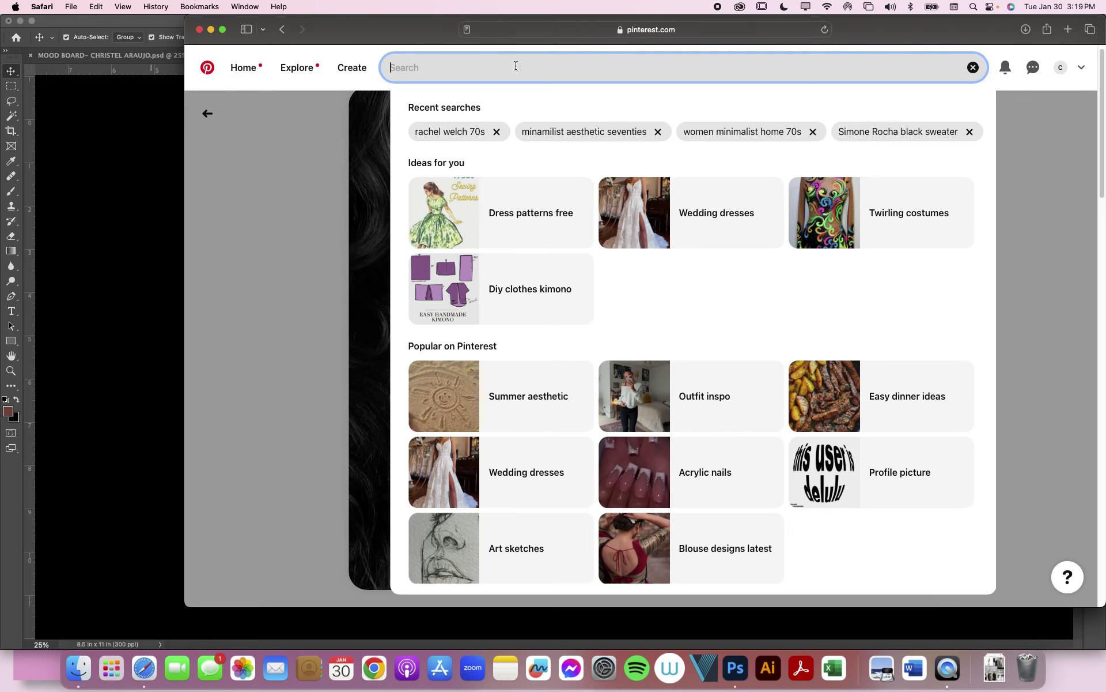
{"action": "type", "text": "sahara "}
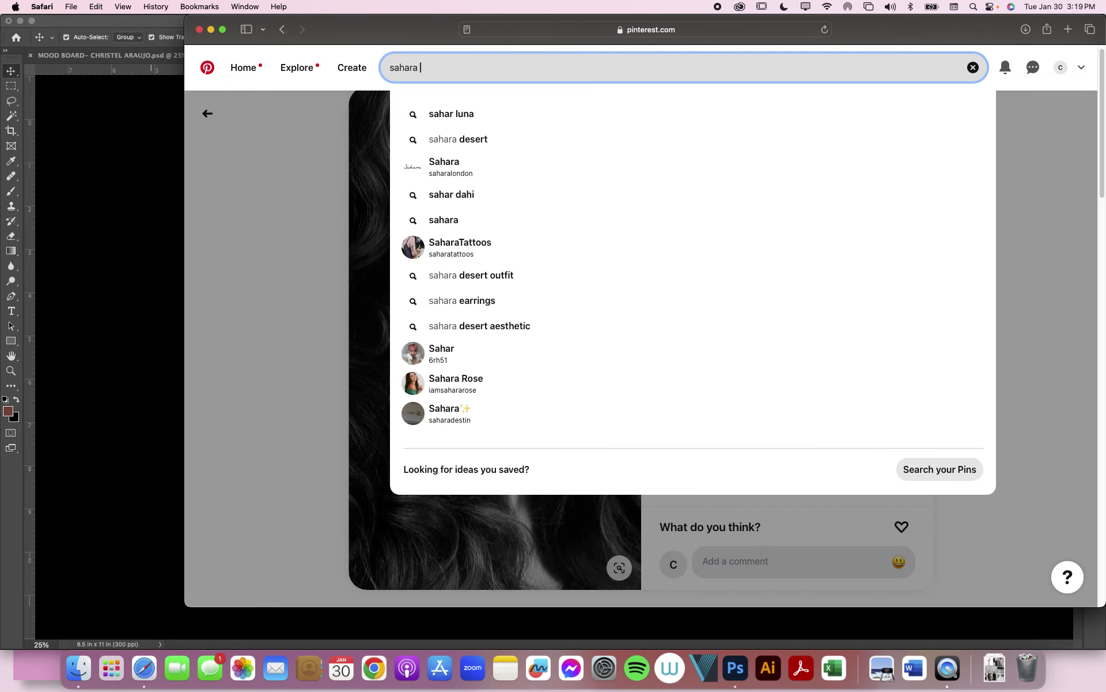
{"action": "type", "text": "dessert"}
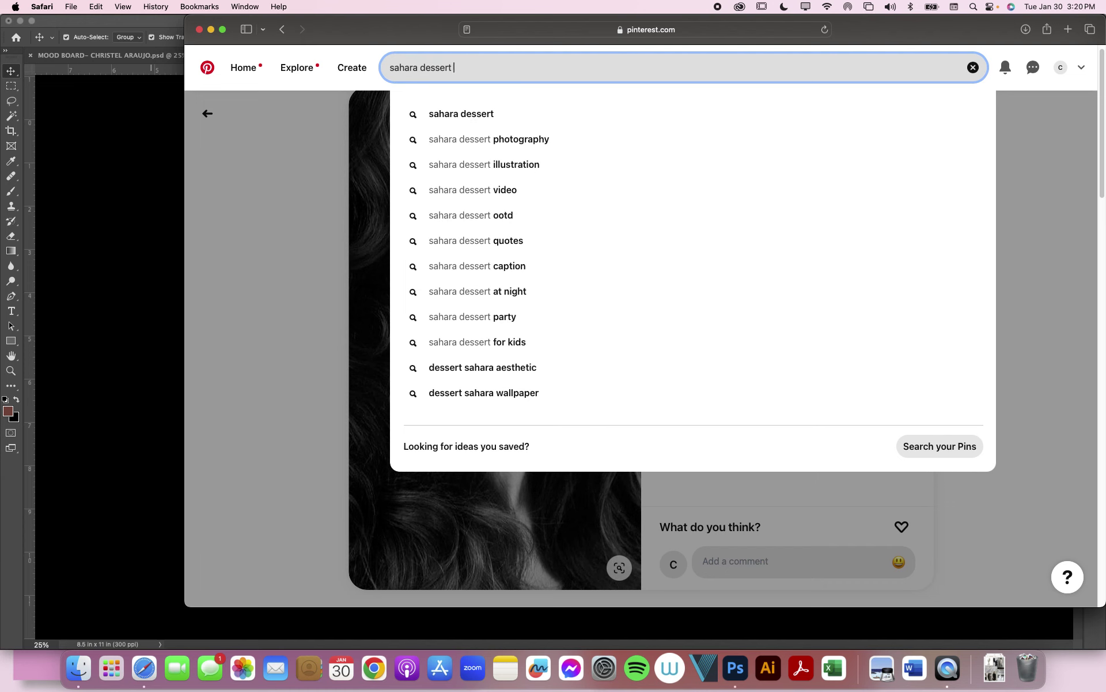
{"action": "key", "text": "Return"}
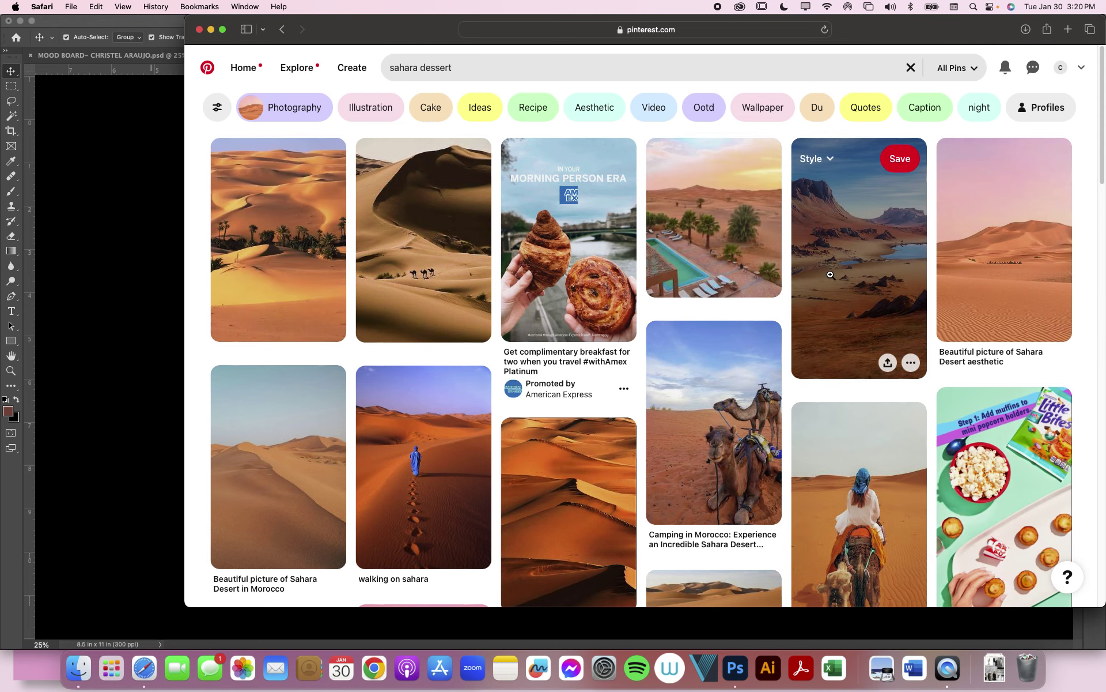
{"action": "scroll", "coordinate": [285, 467], "scroll_direction": "down", "scroll_amount": 3}
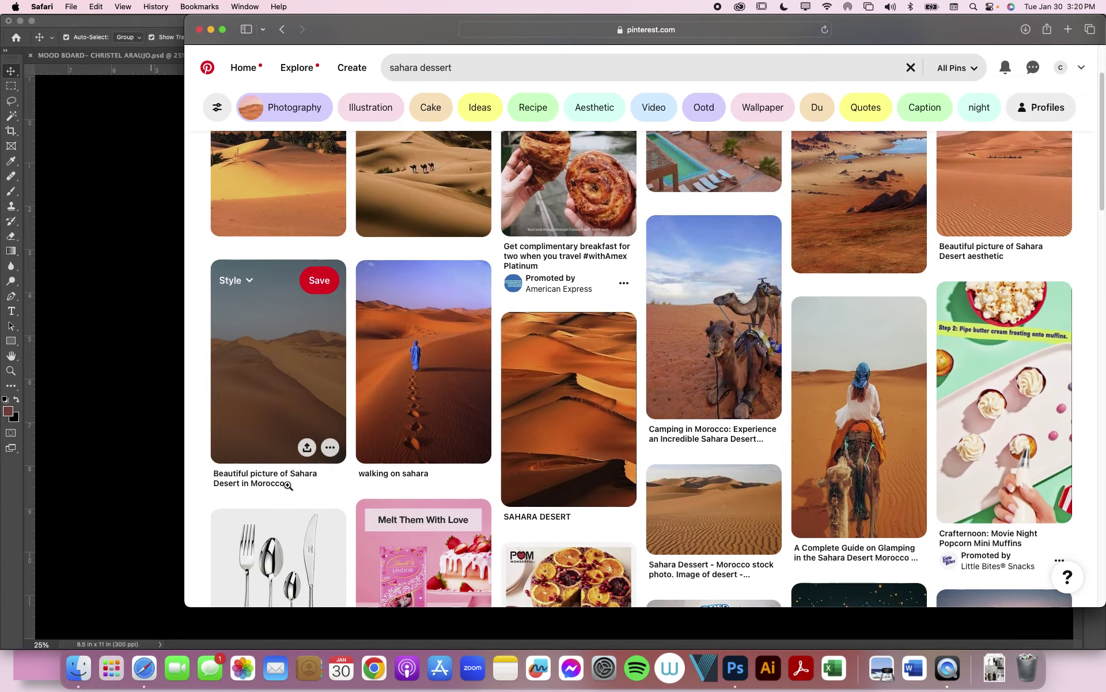
{"action": "scroll", "coordinate": [289, 485], "scroll_direction": "down", "scroll_amount": 10}
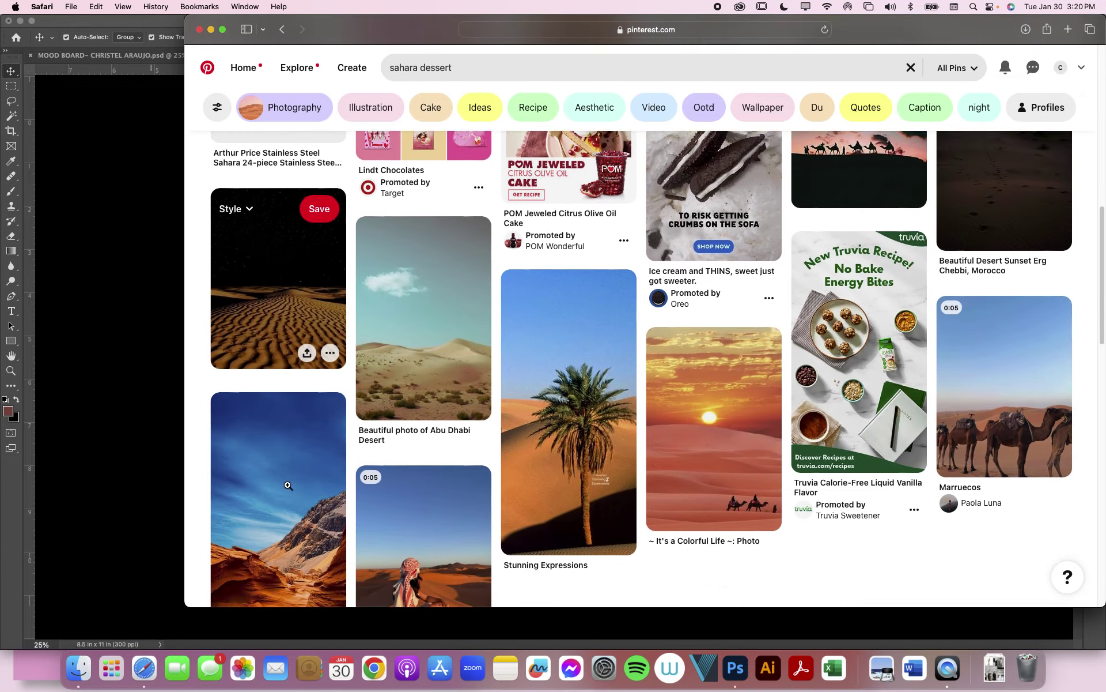
{"action": "scroll", "coordinate": [288, 485], "scroll_direction": "down", "scroll_amount": 2}
{"action": "scroll", "coordinate": [288, 485], "scroll_direction": "up", "scroll_amount": 3}
- Replace the query with the 'dubai aesthetic' suggestion and run it
{"action": "left_click", "coordinate": [459, 68]}
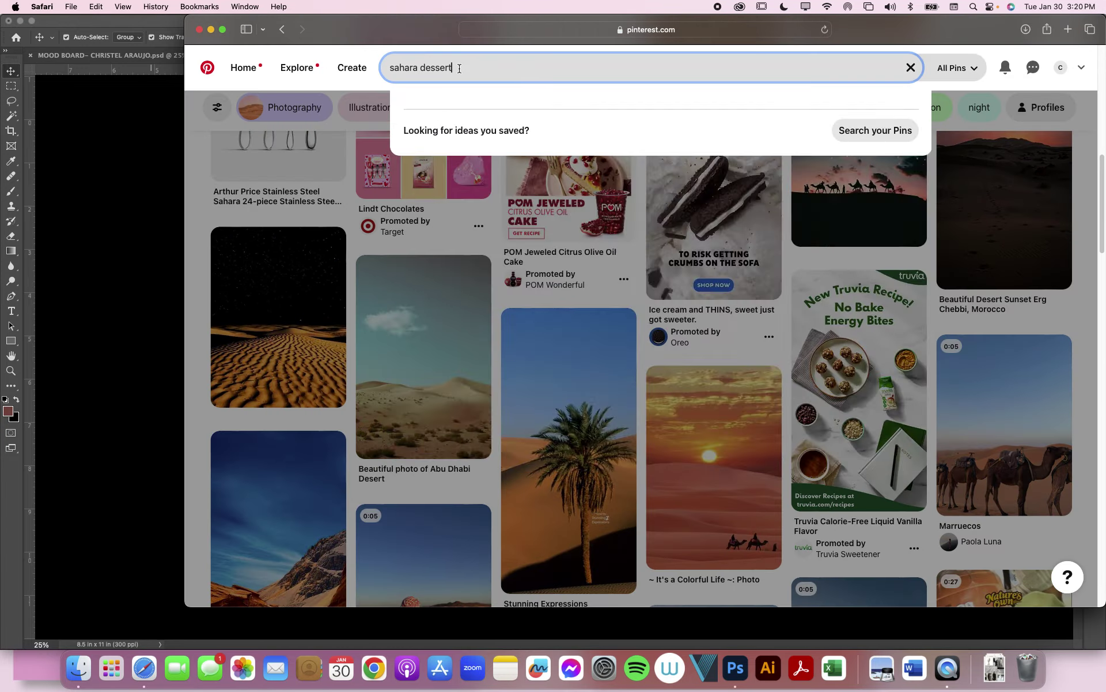
{"action": "triple_click", "coordinate": [459, 68]}
{"action": "type", "text": "duba"}
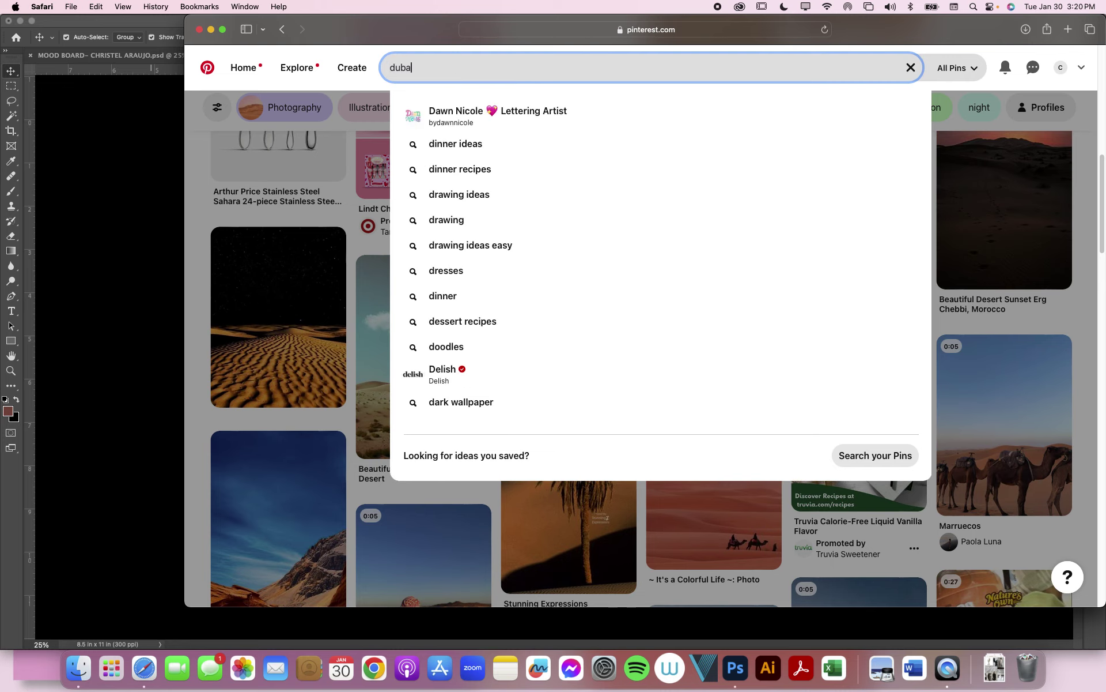
{"action": "type", "text": "i"}
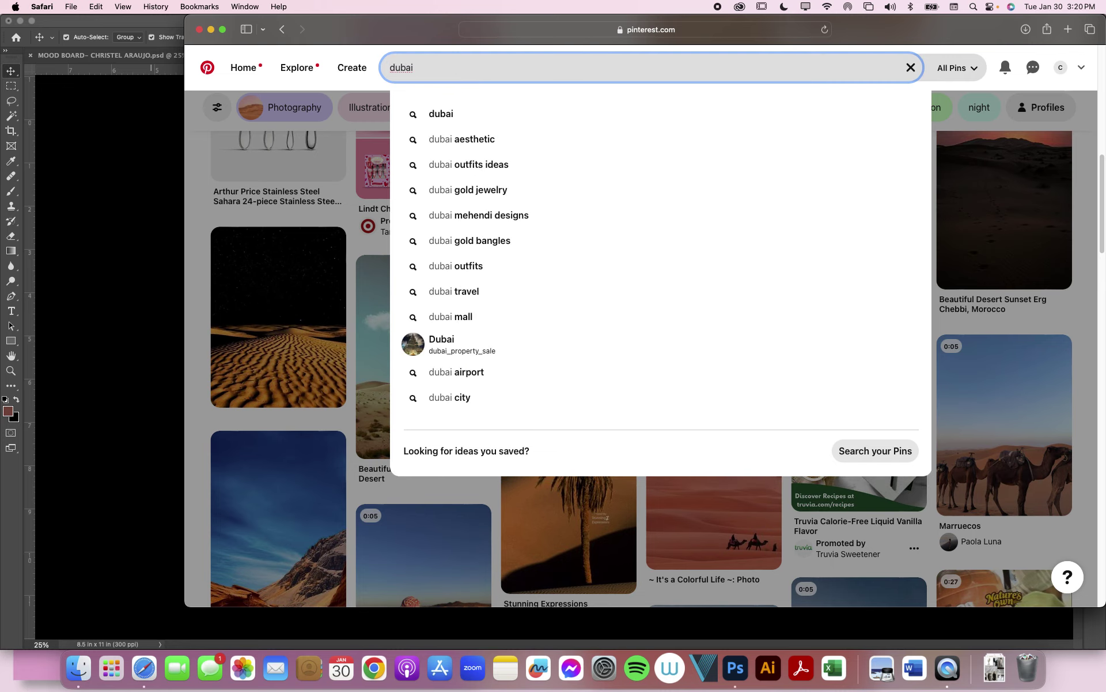
{"action": "key", "text": "Down"}
{"action": "key", "text": "Return"}
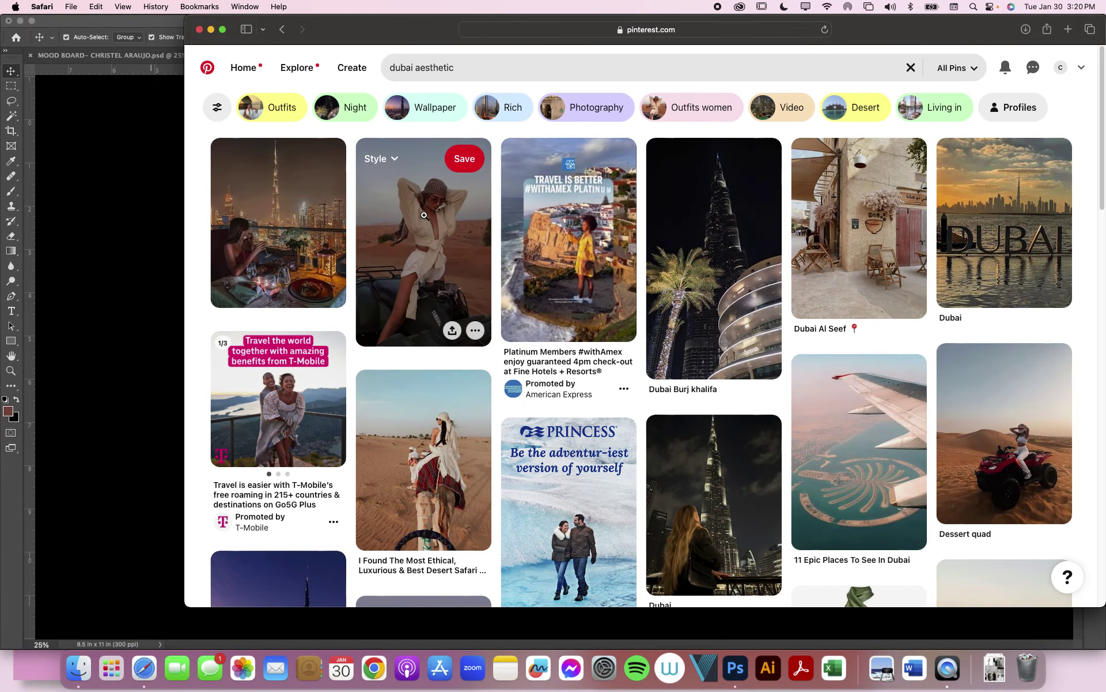
- Open the desert camp pin with carpets and palm trees and start a screen capture
{"action": "scroll", "coordinate": [590, 329], "scroll_direction": "down", "scroll_amount": 5}
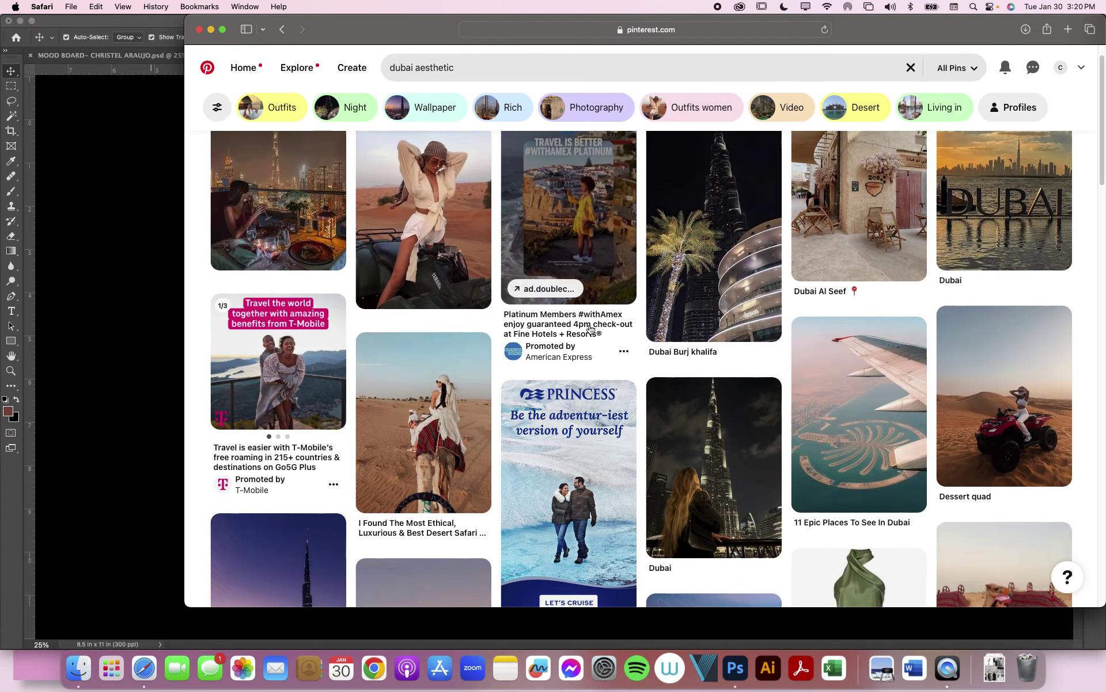
{"action": "scroll", "coordinate": [590, 329], "scroll_direction": "down", "scroll_amount": 10}
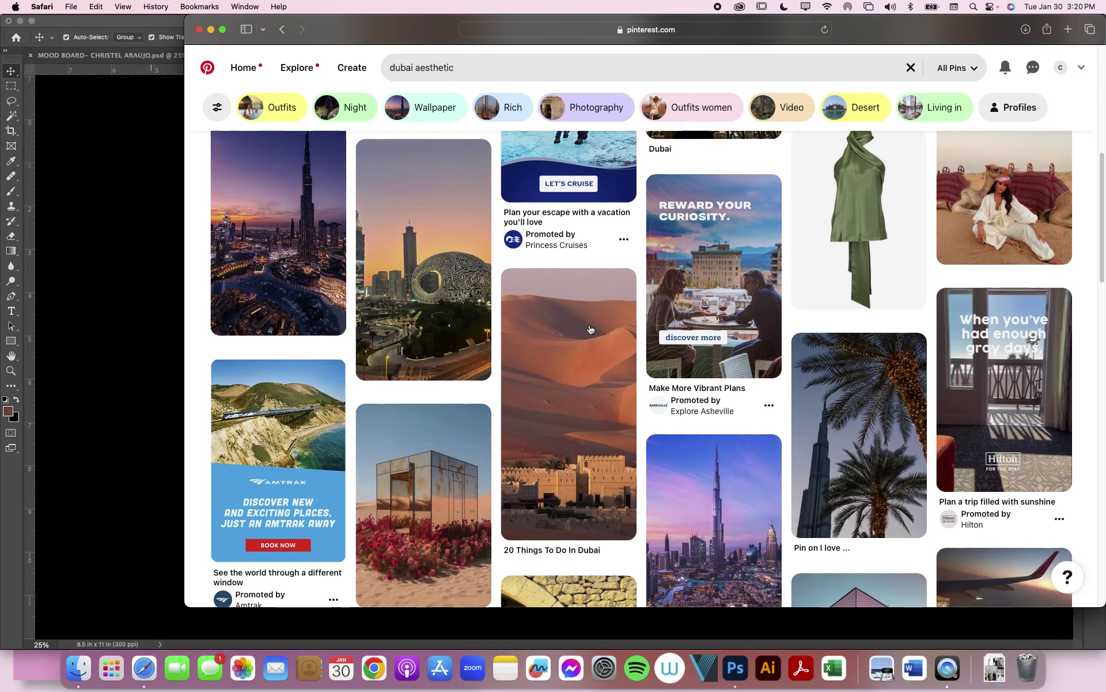
{"action": "scroll", "coordinate": [567, 388], "scroll_direction": "down", "scroll_amount": 7}
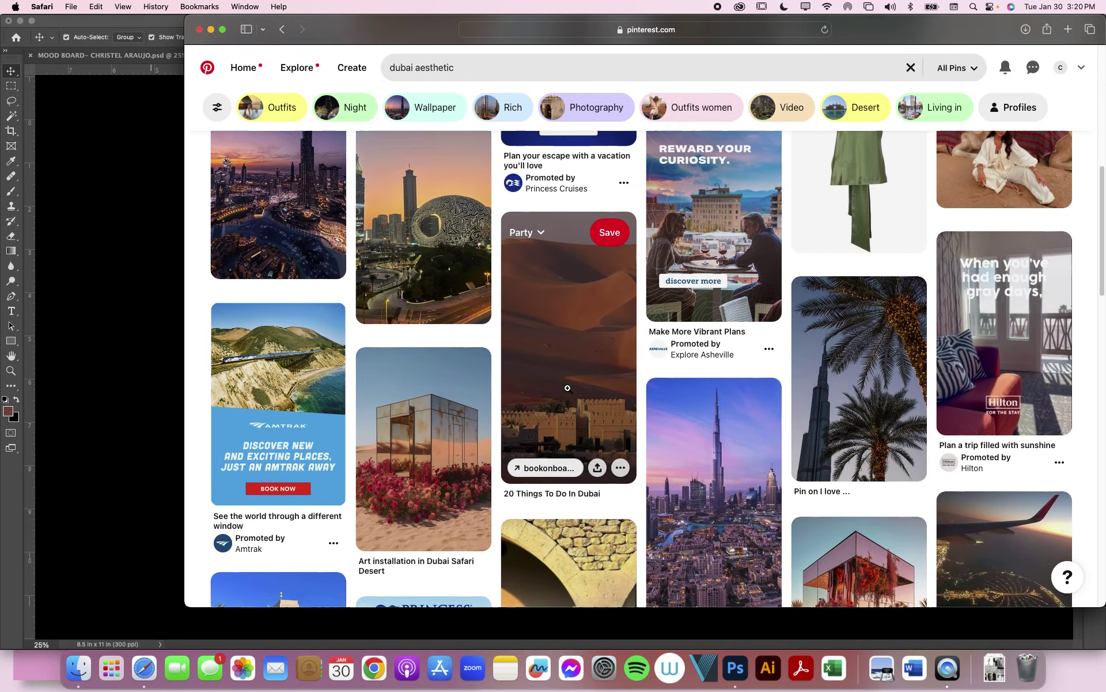
{"action": "scroll", "coordinate": [567, 388], "scroll_direction": "down", "scroll_amount": 11}
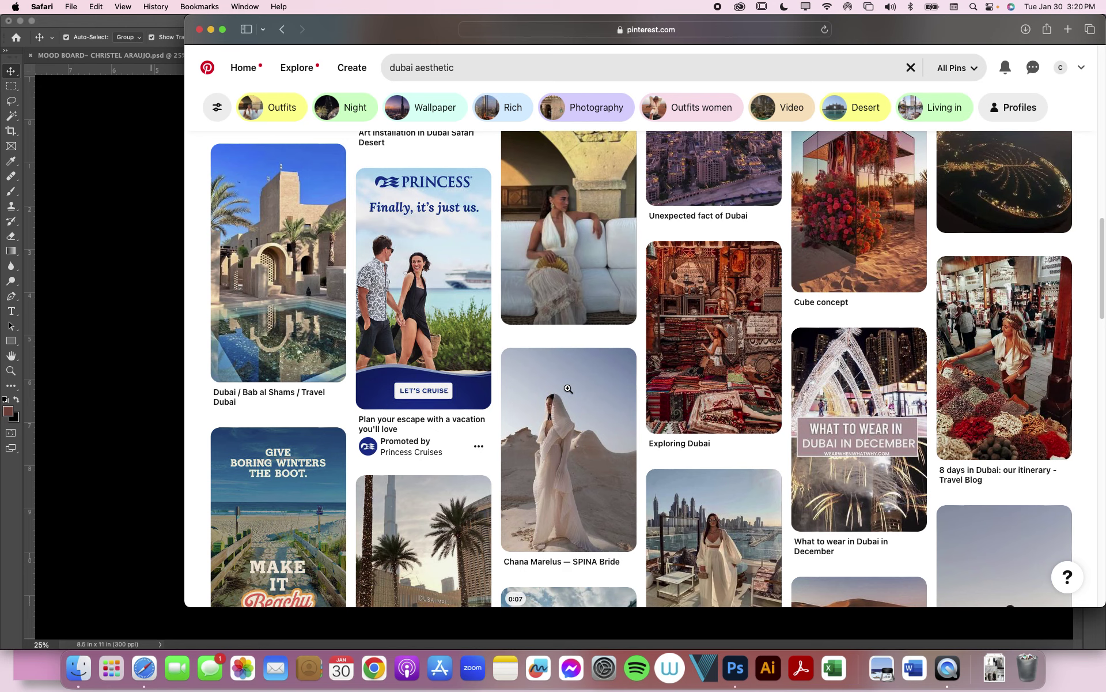
{"action": "scroll", "coordinate": [568, 387], "scroll_direction": "down", "scroll_amount": 20}
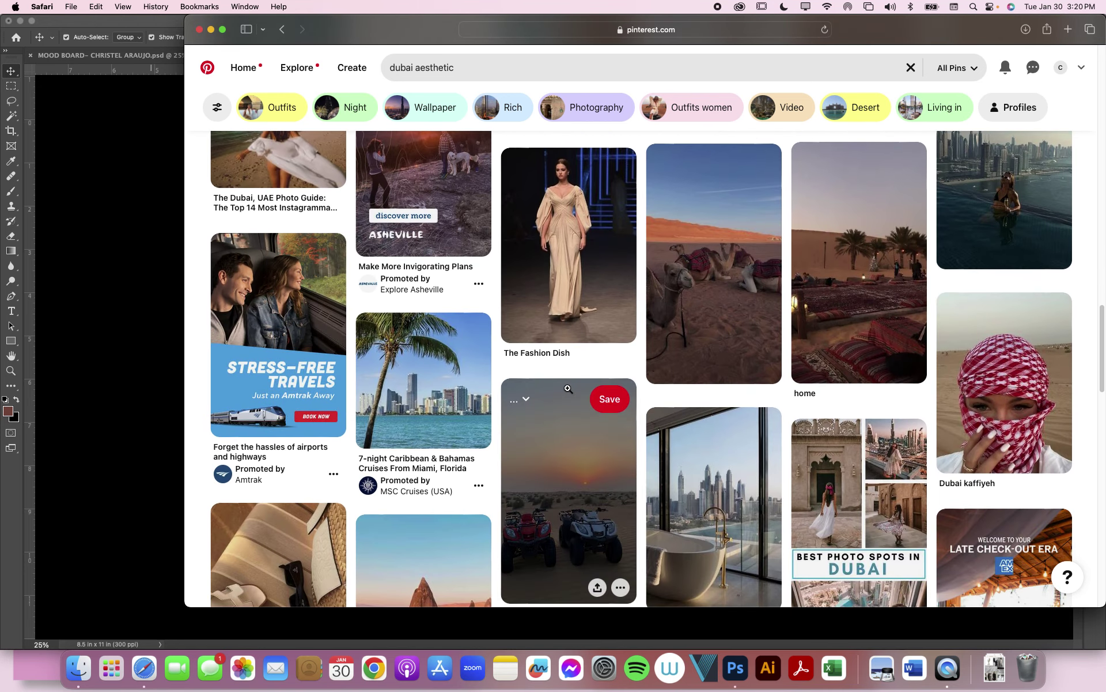
{"action": "left_click", "coordinate": [896, 333]}
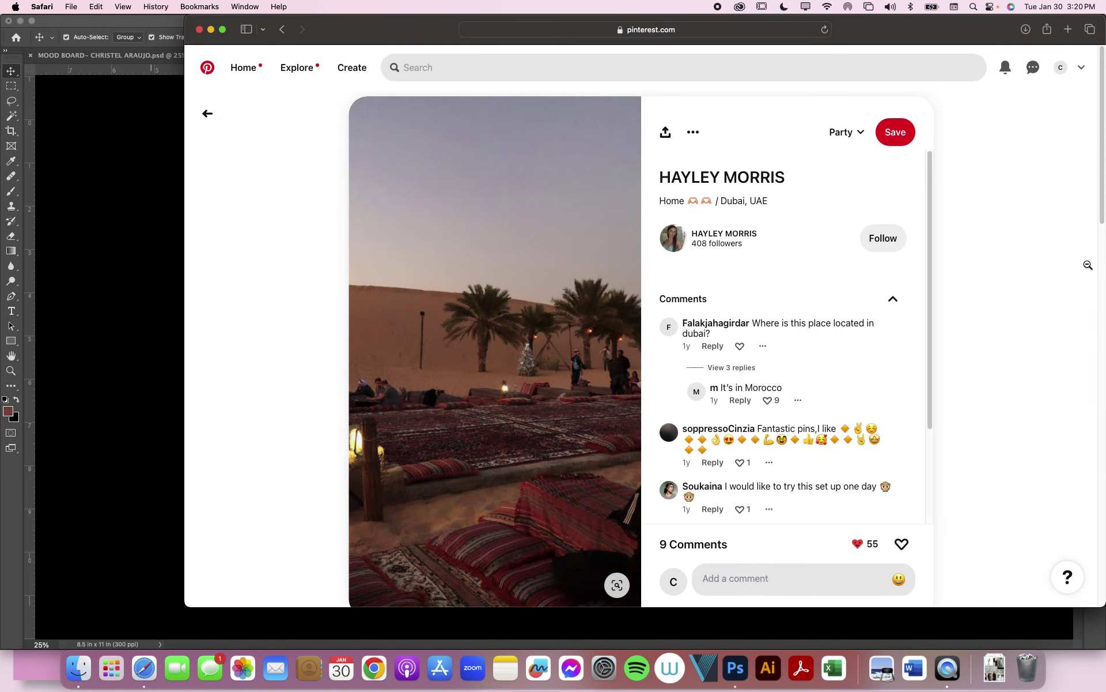
{"action": "key", "text": "super+shift+4"}
- Capture the desert camp image, then resize the portrait to about 46% under the coats photo
{"action": "left_click_drag", "start_coordinate": [358, 105], "coordinate": [634, 569]}
{"action": "left_click", "coordinate": [122, 410]}
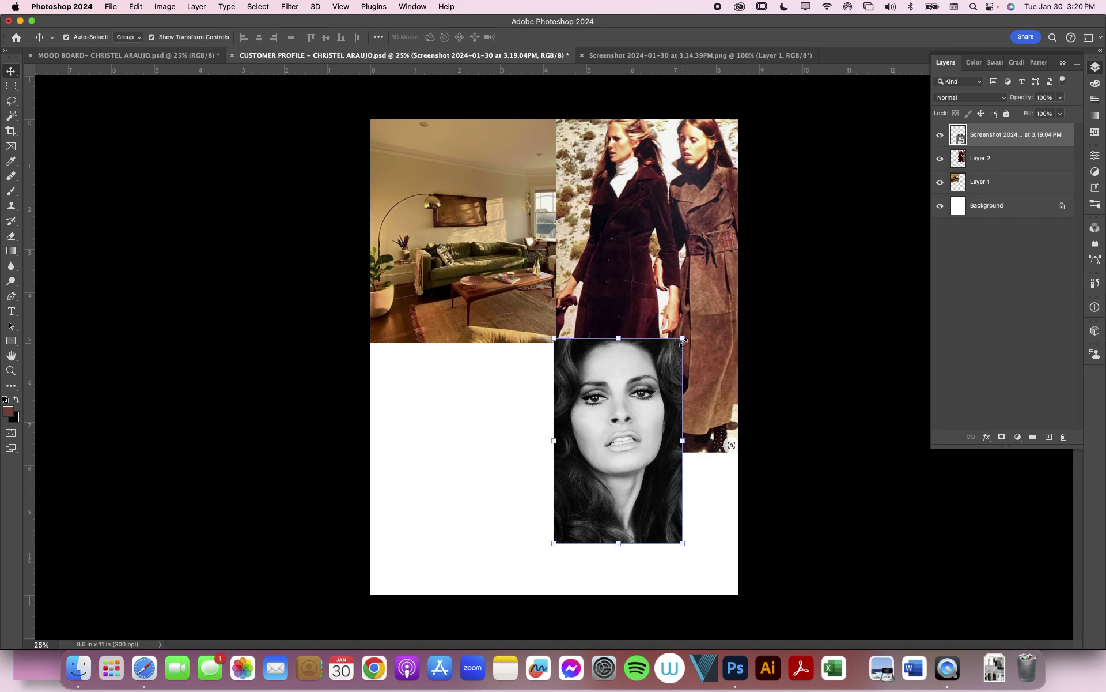
{"action": "left_click_drag", "start_coordinate": [683, 340], "coordinate": [662, 376]}
{"action": "left_click_drag", "start_coordinate": [622, 425], "coordinate": [624, 396]}
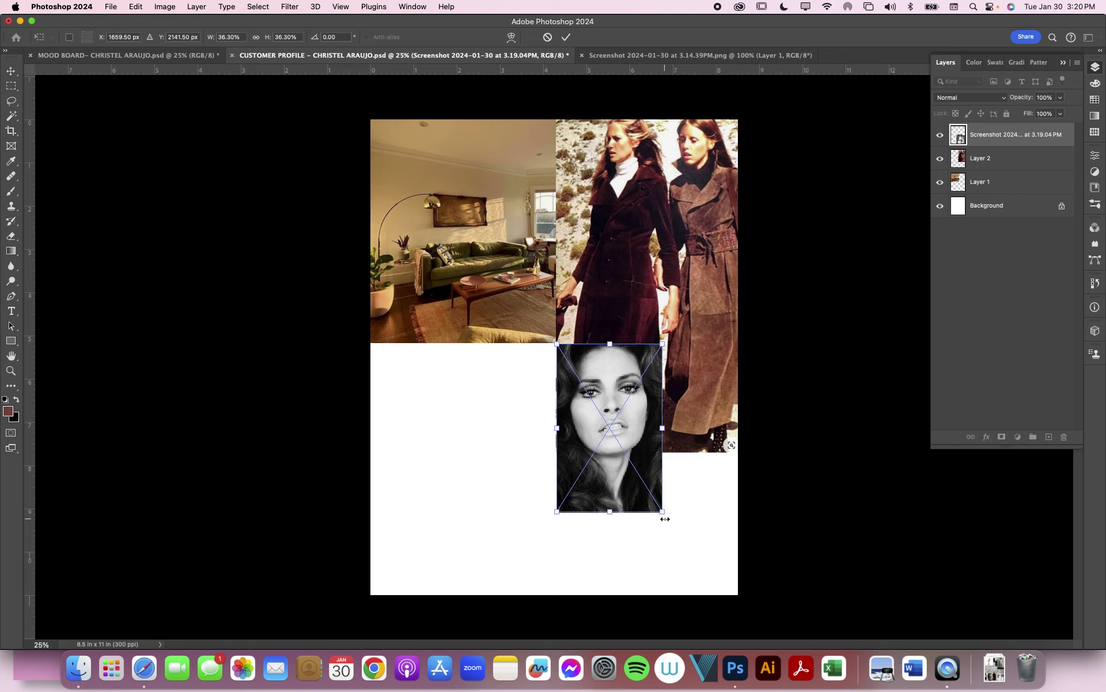
{"action": "left_click_drag", "start_coordinate": [665, 519], "coordinate": [693, 557]}
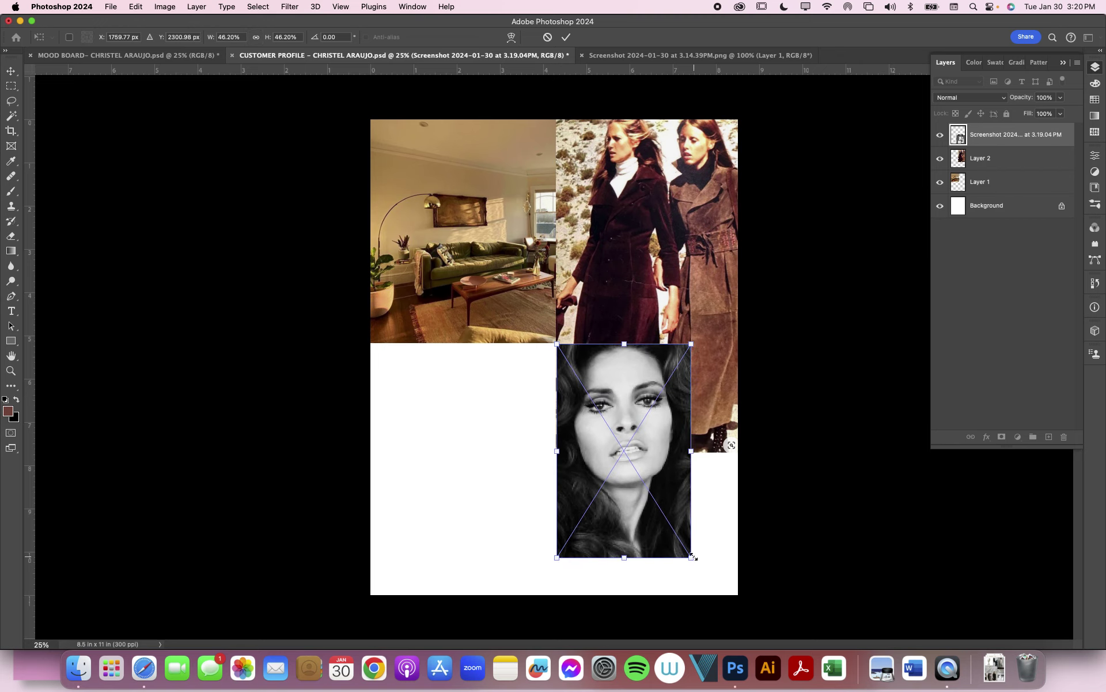
{"action": "key", "text": "Return"}
- Shrink the suede coats photo to about 82%
{"action": "left_click", "coordinate": [672, 329]}
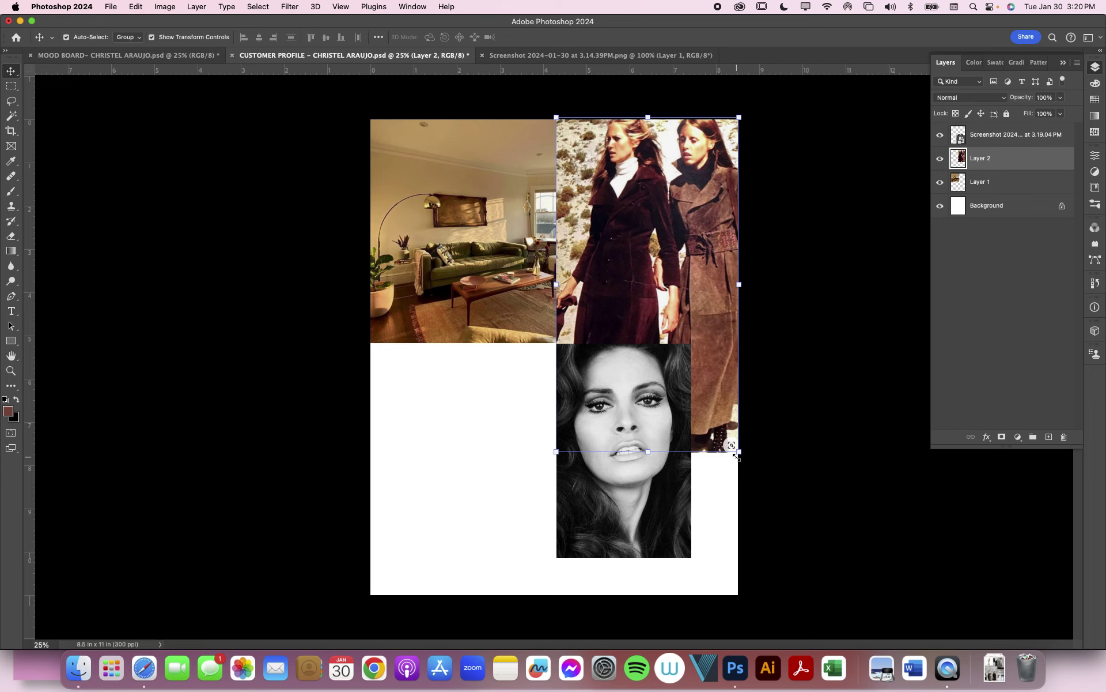
{"action": "left_click_drag", "start_coordinate": [736, 456], "coordinate": [706, 392]}
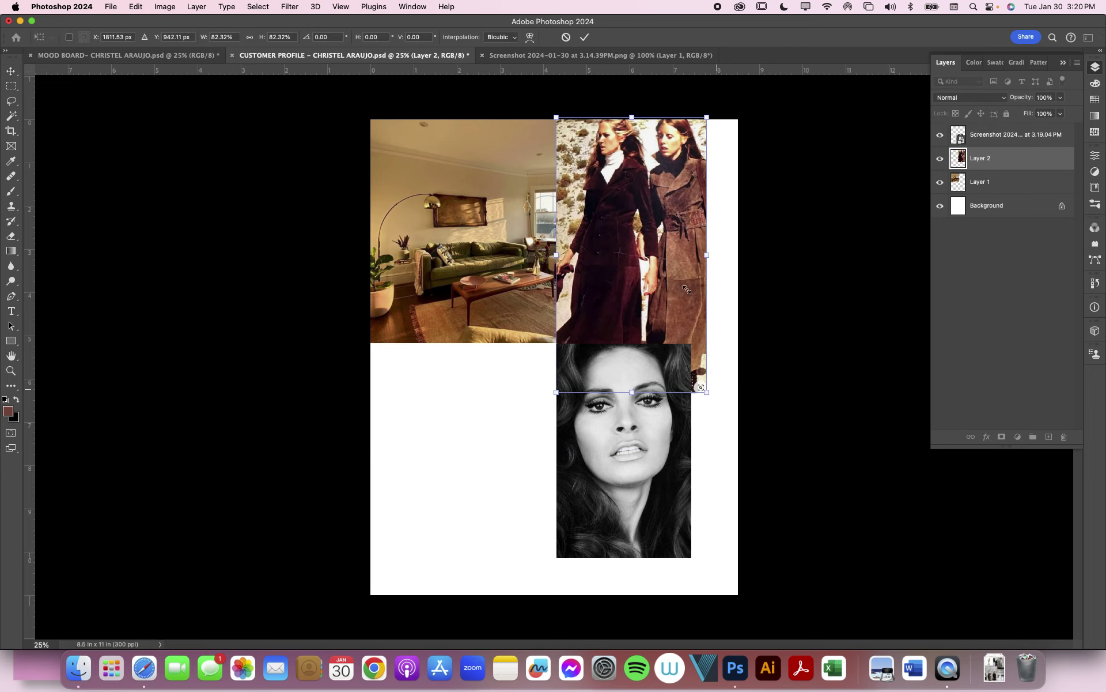
{"action": "key", "text": "Return"}
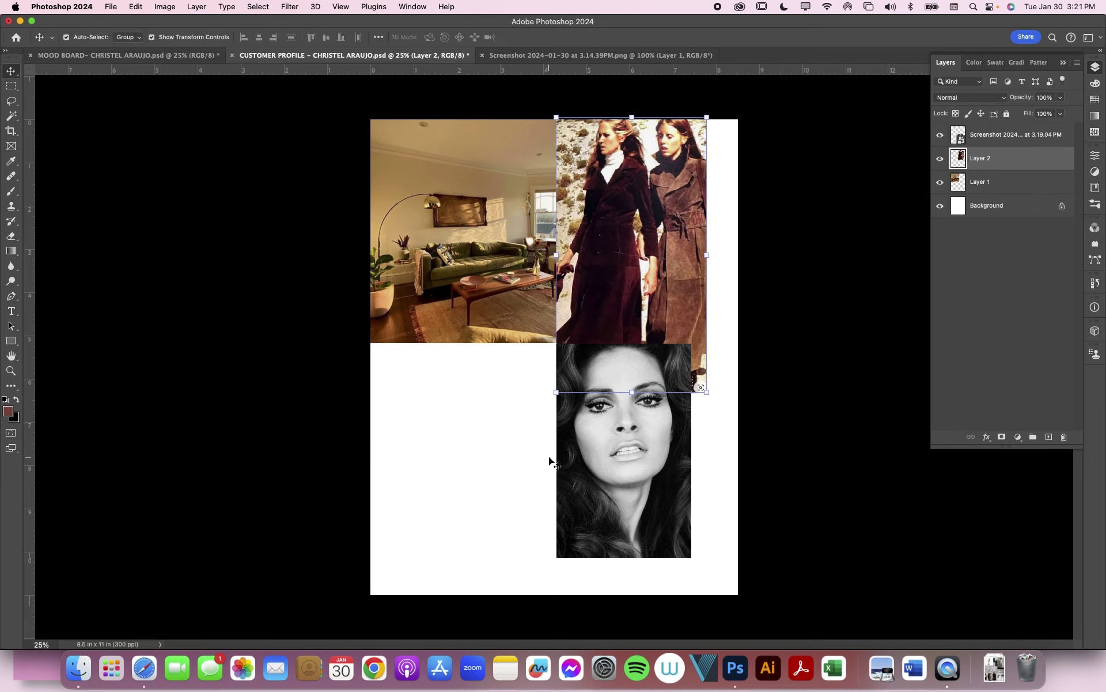
{"action": "left_click", "coordinate": [79, 669]}
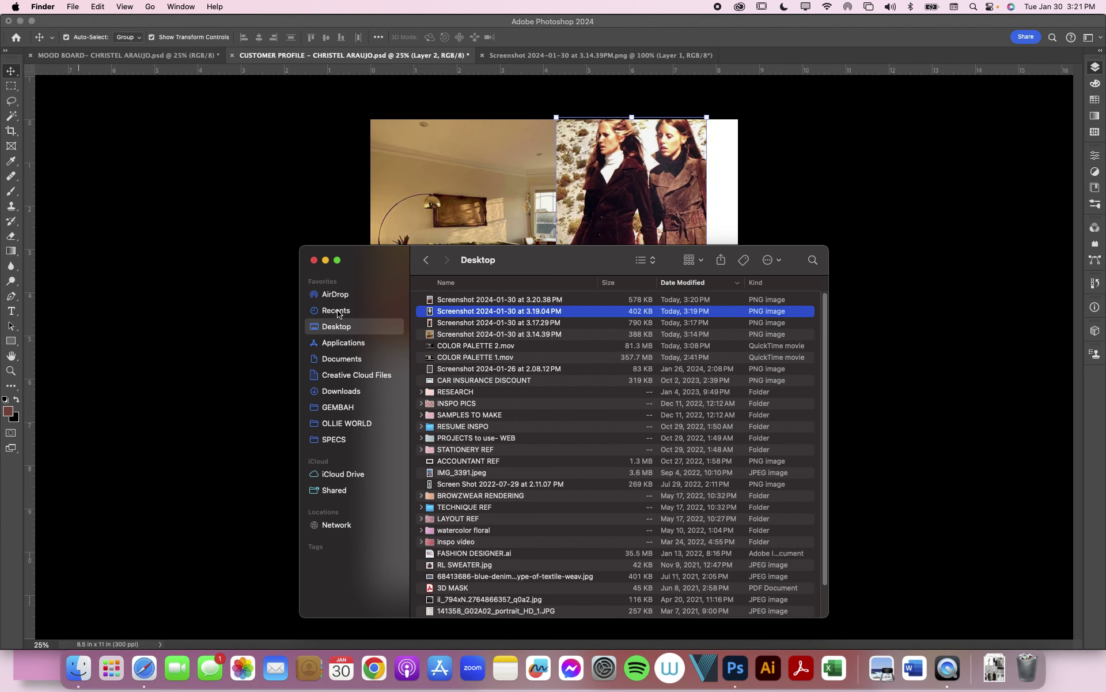
- Place the desert camp screenshot at about 117% in the lower left, behind the other photos
{"action": "left_click_drag", "start_coordinate": [445, 304], "coordinate": [471, 214]}
{"action": "left_click_drag", "start_coordinate": [493, 380], "coordinate": [458, 387]}
{"action": "left_click_drag", "start_coordinate": [662, 593], "coordinate": [708, 639]}
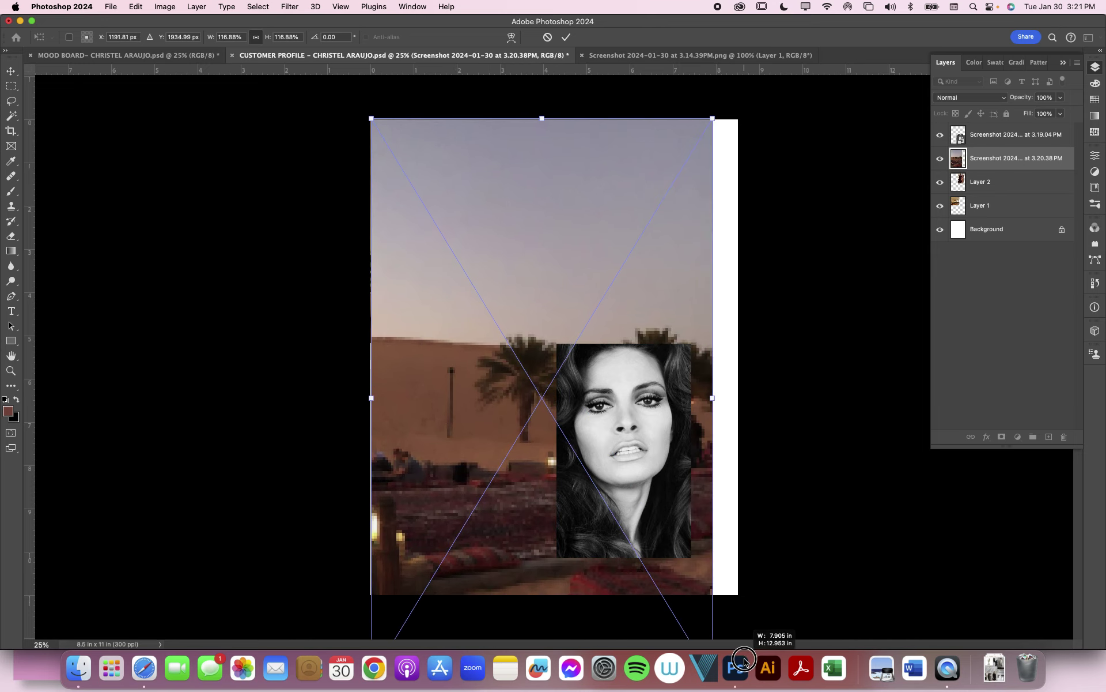
{"action": "key", "text": "Return"}
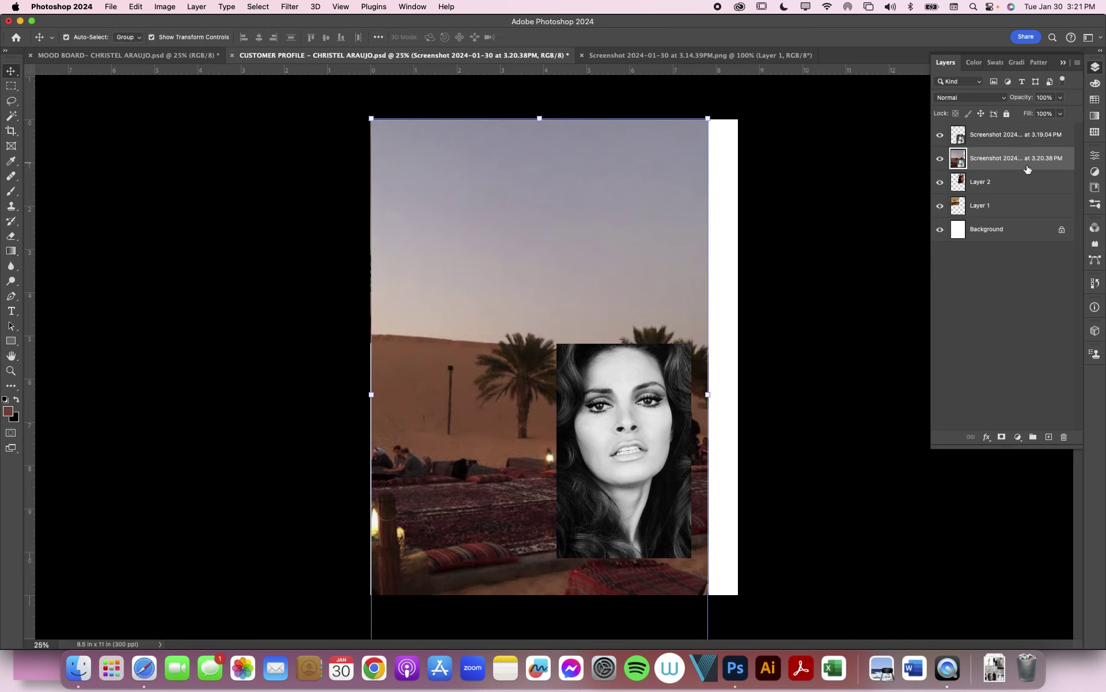
{"action": "left_click_drag", "start_coordinate": [1027, 168], "coordinate": [1017, 214]}
{"action": "left_click", "coordinate": [686, 256]}
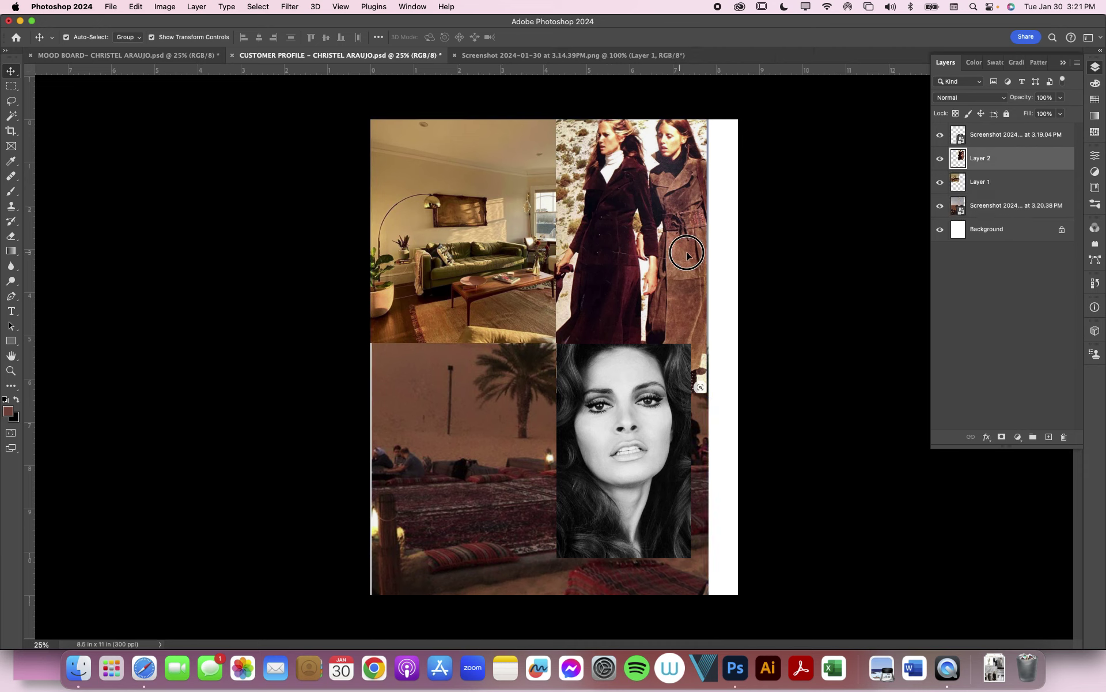
{"action": "left_click_drag", "start_coordinate": [687, 255], "coordinate": [717, 255]}
- Enlarge the coat photo to about 105% and stretch the portrait into the bottom-right quarter
{"action": "left_click", "coordinate": [645, 428]}
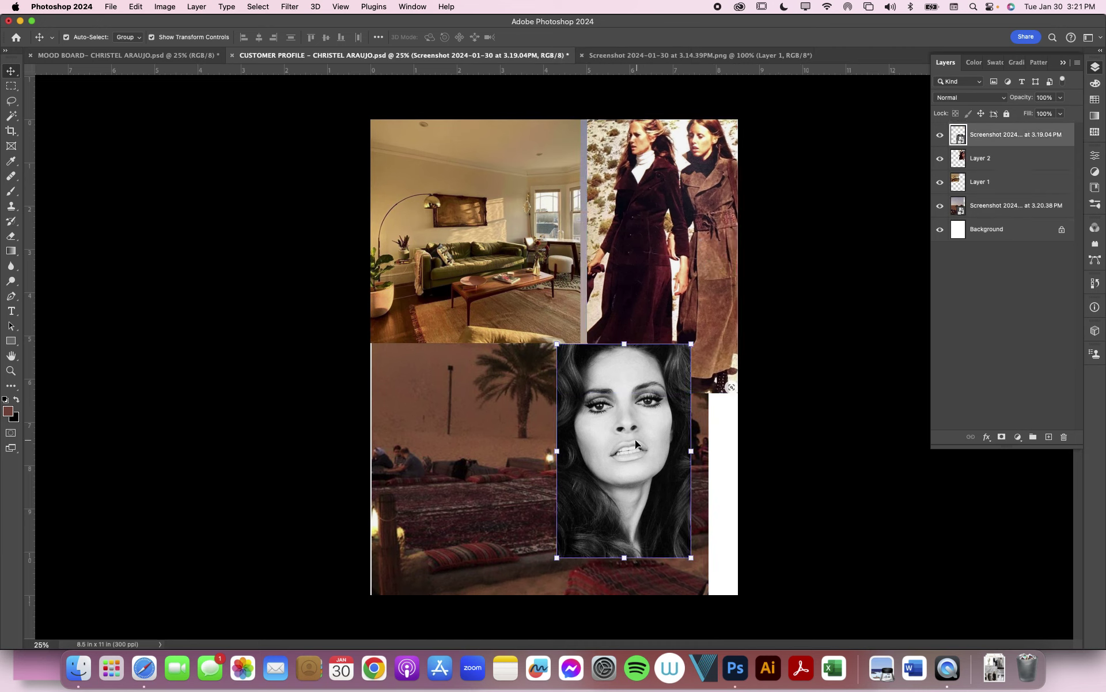
{"action": "left_click_drag", "start_coordinate": [635, 443], "coordinate": [662, 480]}
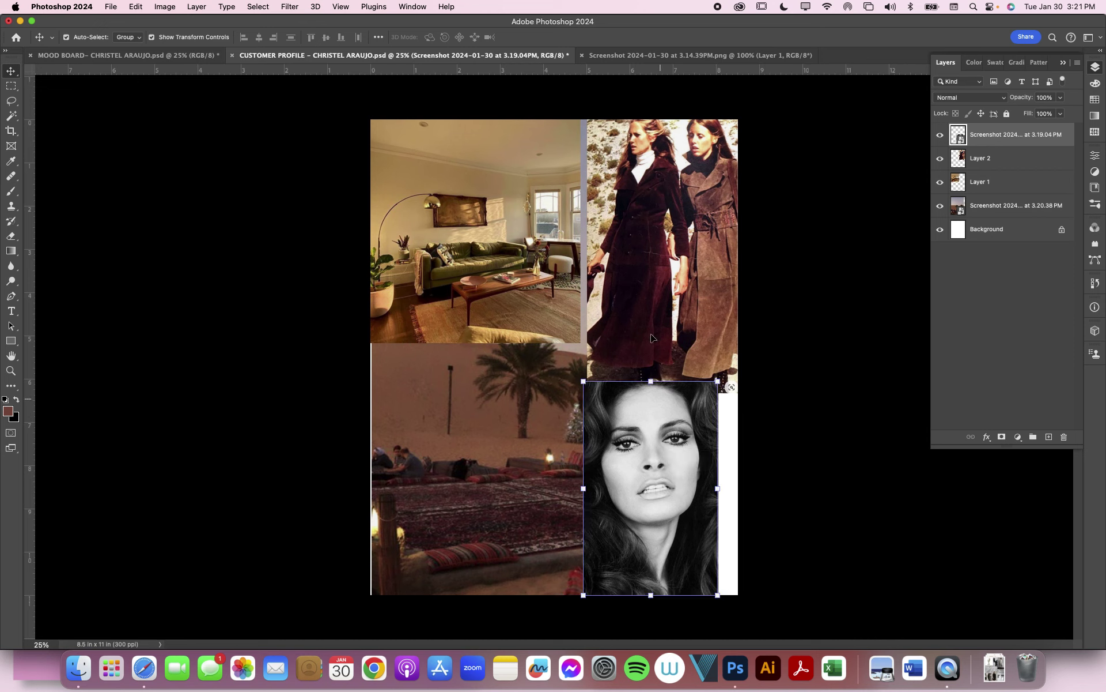
{"action": "left_click_drag", "start_coordinate": [652, 337], "coordinate": [658, 301]}
{"action": "left_click_drag", "start_coordinate": [735, 391], "coordinate": [741, 407]}
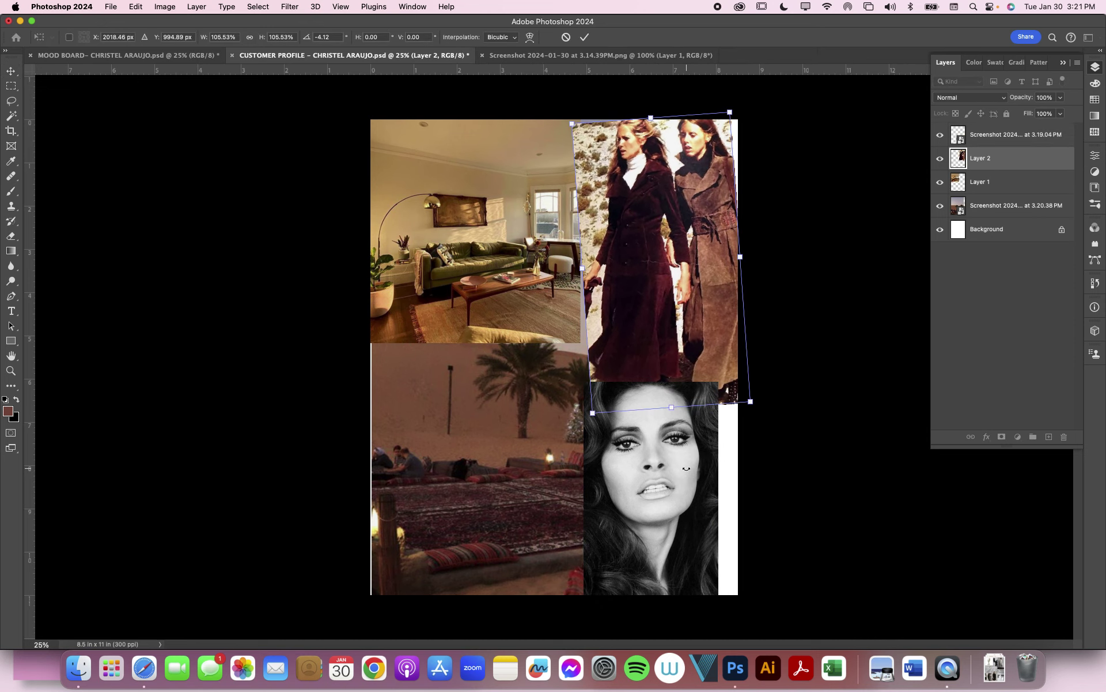
{"action": "key", "text": "Return"}
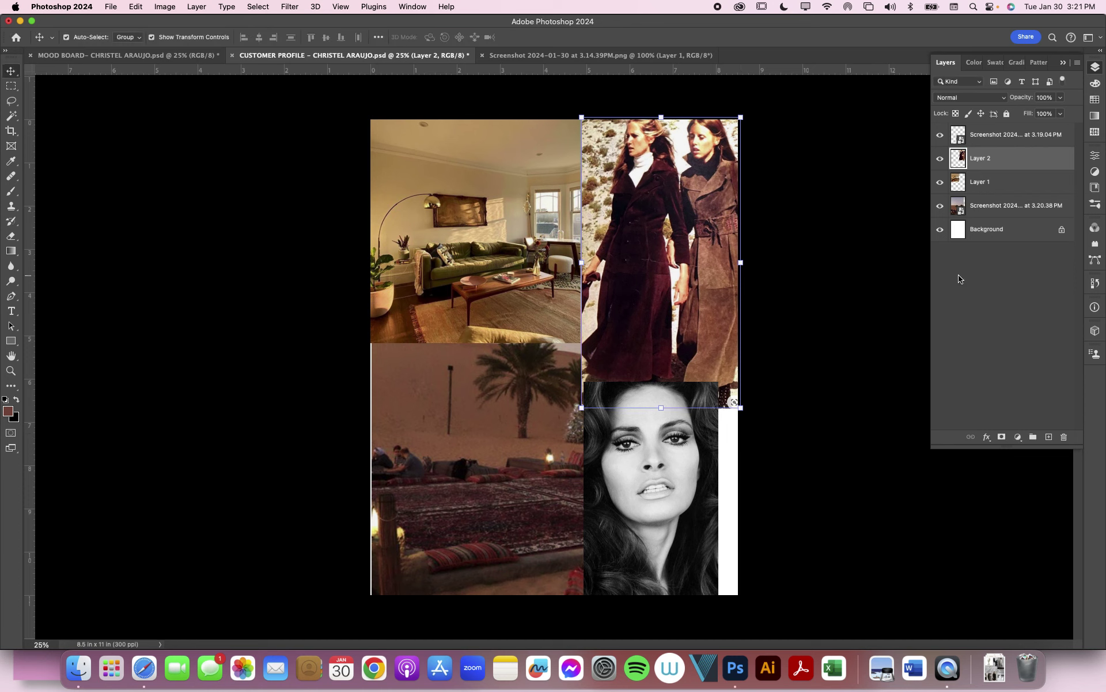
{"action": "left_click", "coordinate": [714, 441]}
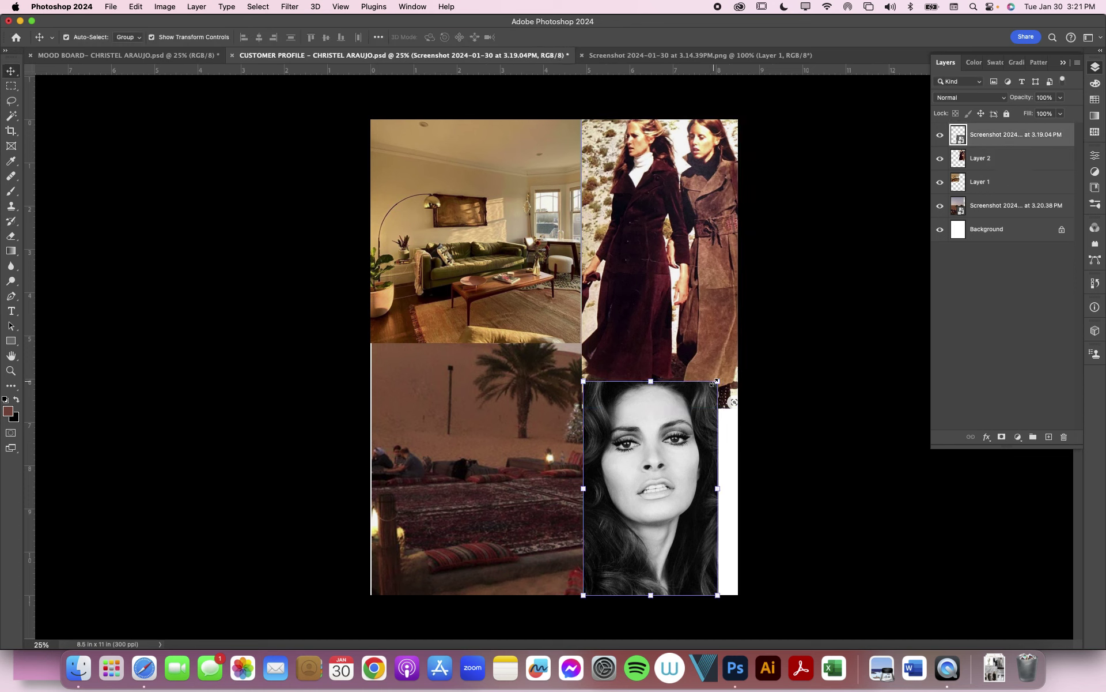
{"action": "left_click_drag", "start_coordinate": [716, 382], "coordinate": [754, 353]}
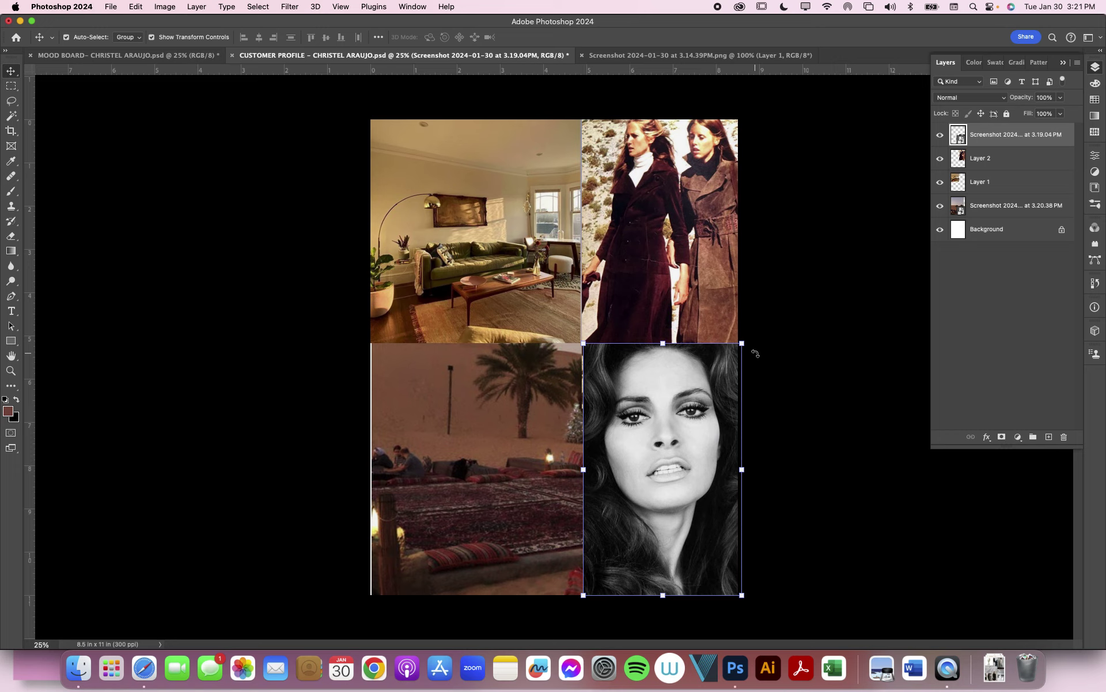
- Shrink and raise the desert image, and shrink the living room photo to about 84% at the left edge
{"action": "left_click", "coordinate": [495, 476]}
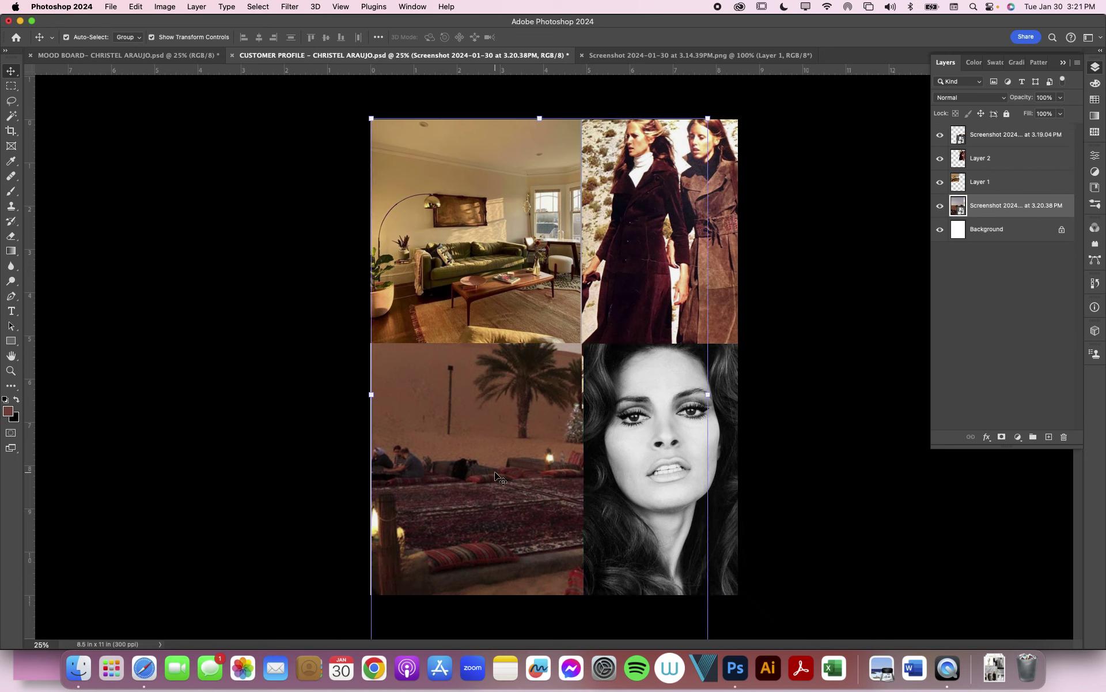
{"action": "left_click_drag", "start_coordinate": [708, 119], "coordinate": [614, 267]}
{"action": "left_click_drag", "start_coordinate": [498, 397], "coordinate": [489, 356]}
{"action": "key", "text": "Return"}
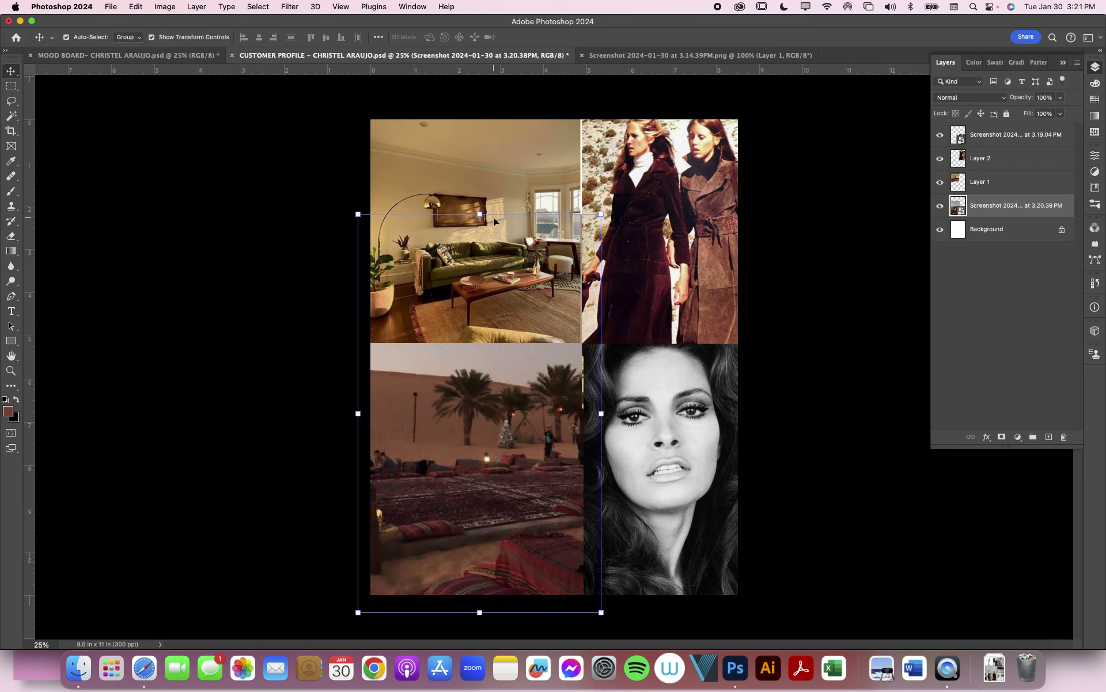
{"action": "left_click", "coordinate": [499, 203]}
{"action": "left_click_drag", "start_coordinate": [368, 342], "coordinate": [375, 284]}
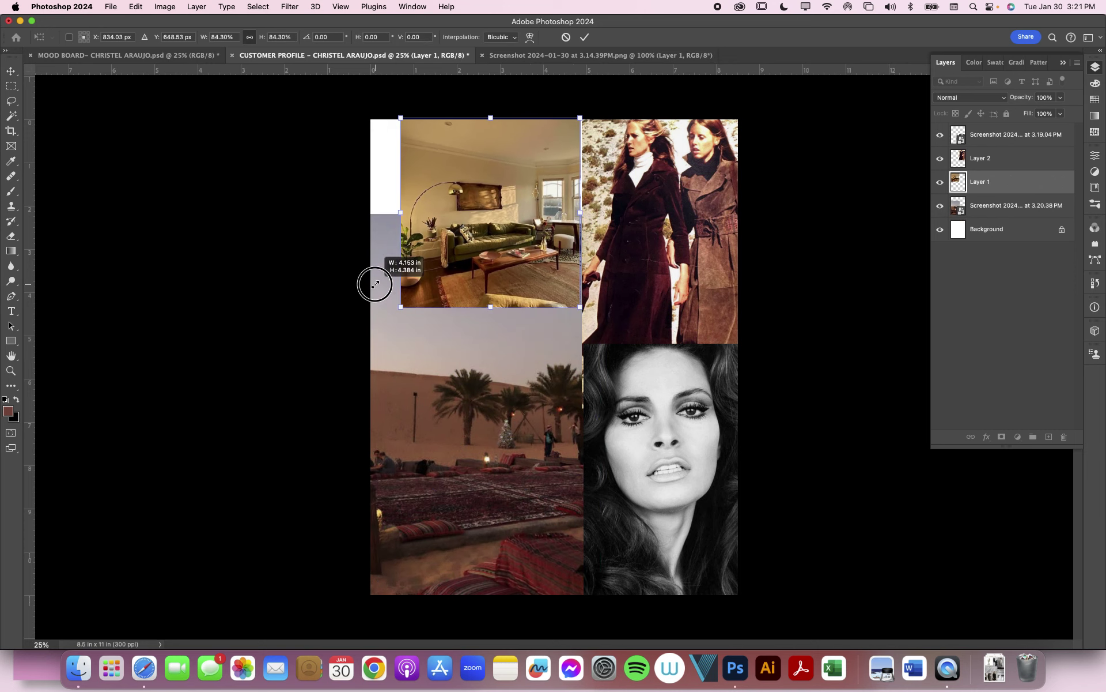
{"action": "left_click_drag", "start_coordinate": [449, 259], "coordinate": [418, 262]}
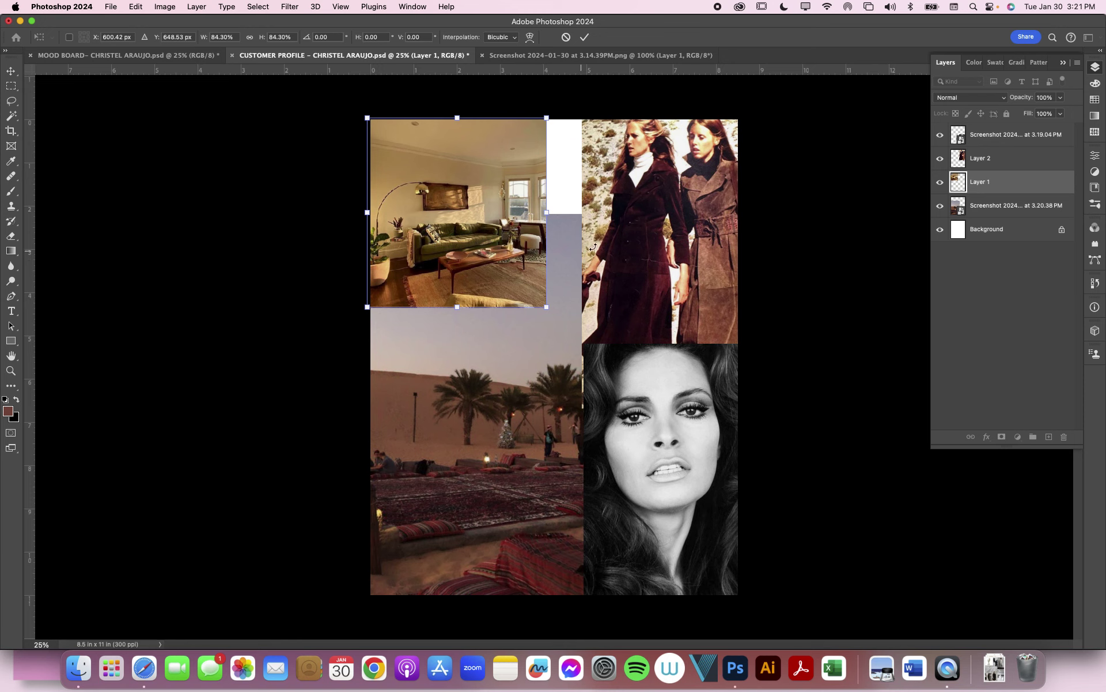
{"action": "key", "text": "Return"}
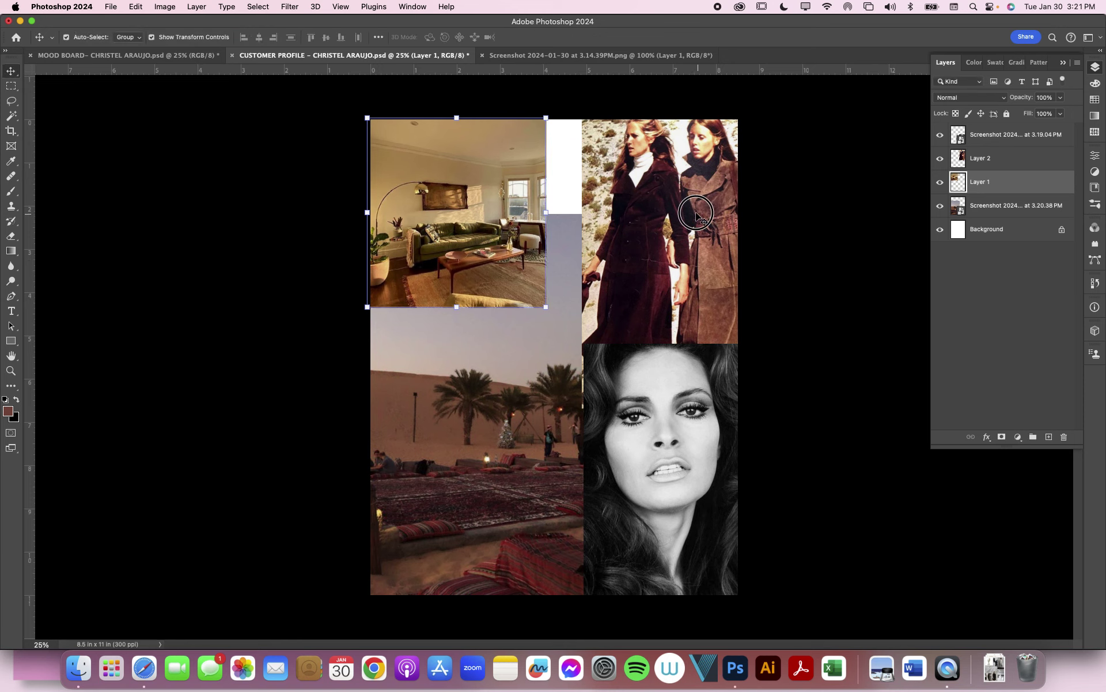
- Move the coat photo against the room photo and enlarge it to about 124%
{"action": "left_click_drag", "start_coordinate": [697, 214], "coordinate": [658, 208]}
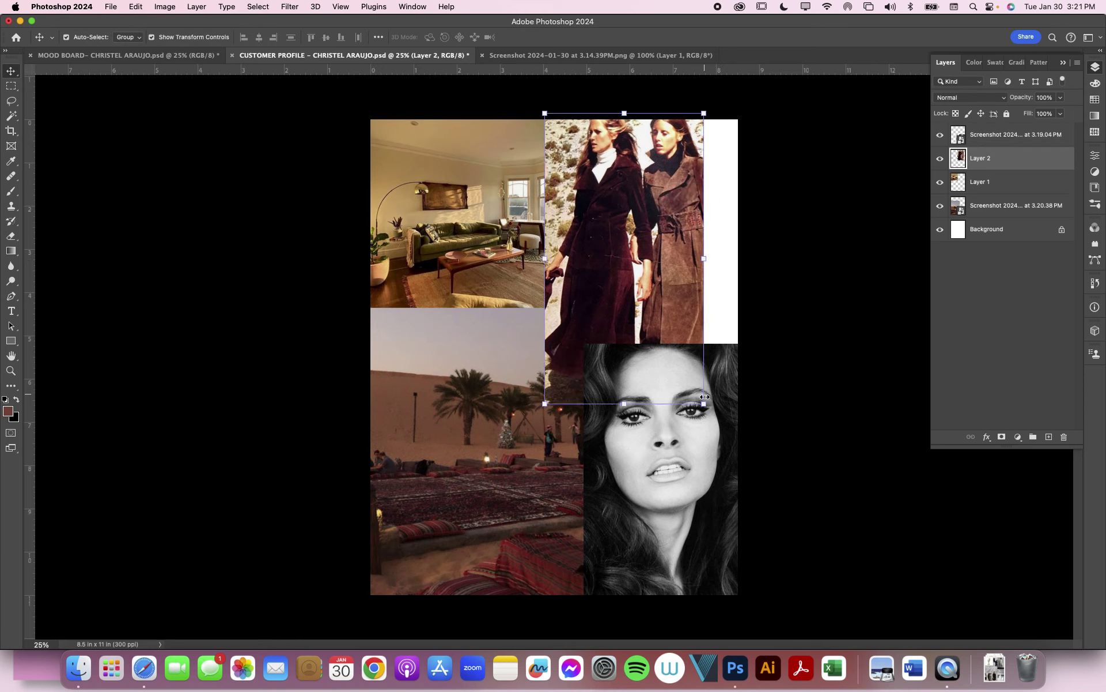
{"action": "left_click_drag", "start_coordinate": [704, 404], "coordinate": [741, 474]}
{"action": "key", "text": "Return"}
{"action": "left_click_drag", "start_coordinate": [689, 431], "coordinate": [696, 546]}
{"action": "left_click_drag", "start_coordinate": [751, 447], "coordinate": [723, 491]}
{"action": "key", "text": "Escape"}
- Shrink the coat photo to about 89%, enlarge the living room photo, and delete the portrait
{"action": "left_click", "coordinate": [675, 363]}
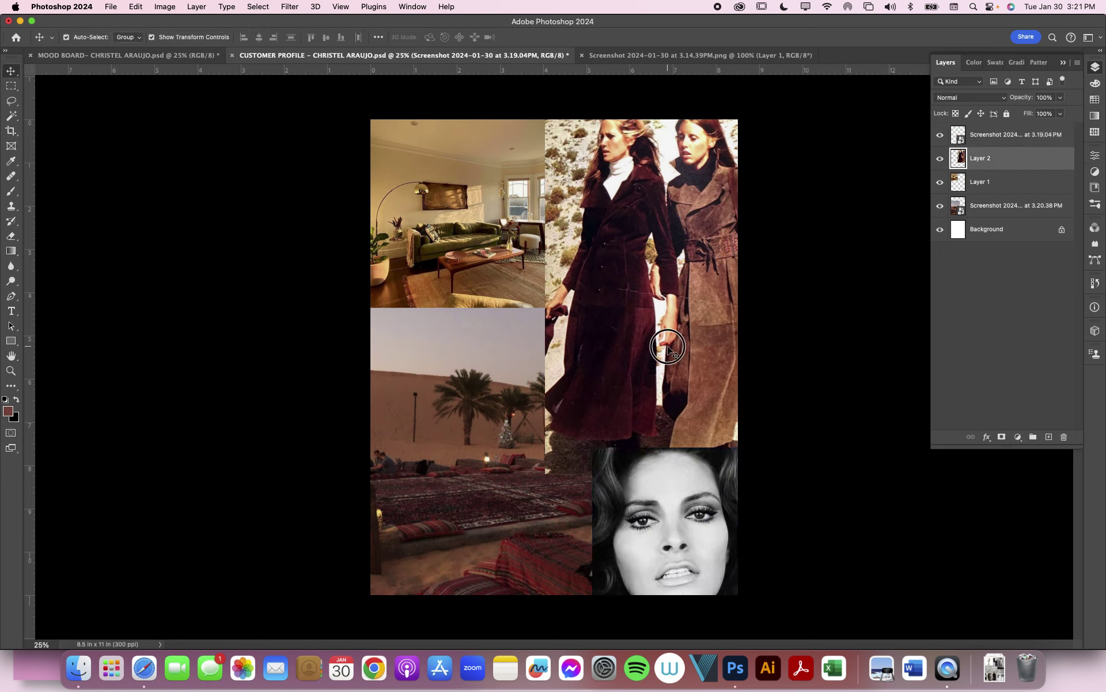
{"action": "left_click_drag", "start_coordinate": [544, 473], "coordinate": [567, 432]}
{"action": "left_click_drag", "start_coordinate": [592, 371], "coordinate": [592, 368]}
{"action": "key", "text": "Return"}
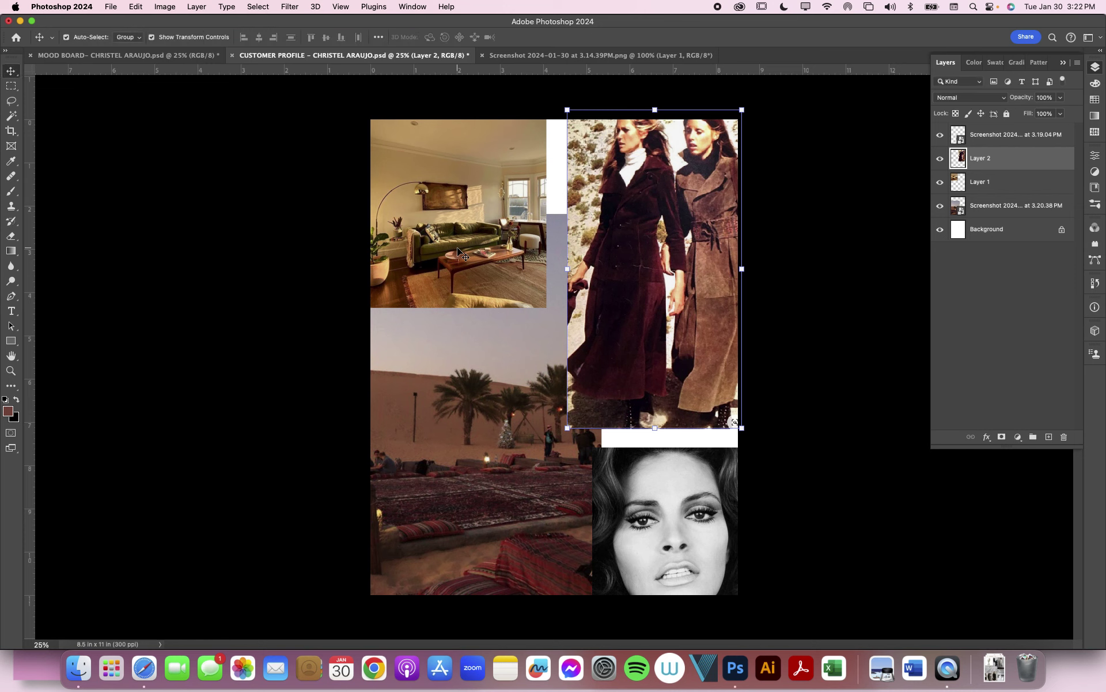
{"action": "left_click", "coordinate": [454, 228]}
{"action": "left_click_drag", "start_coordinate": [547, 307], "coordinate": [567, 328]}
{"action": "key", "text": "Return"}
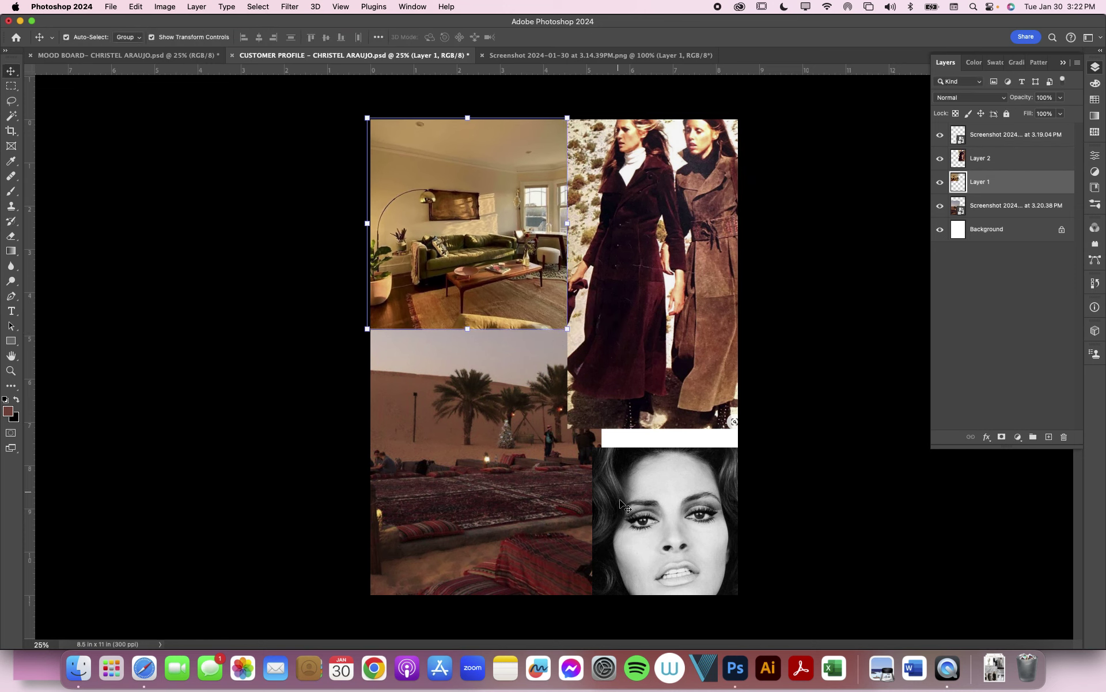
{"action": "left_click", "coordinate": [620, 500]}
{"action": "key", "text": "Delete"}
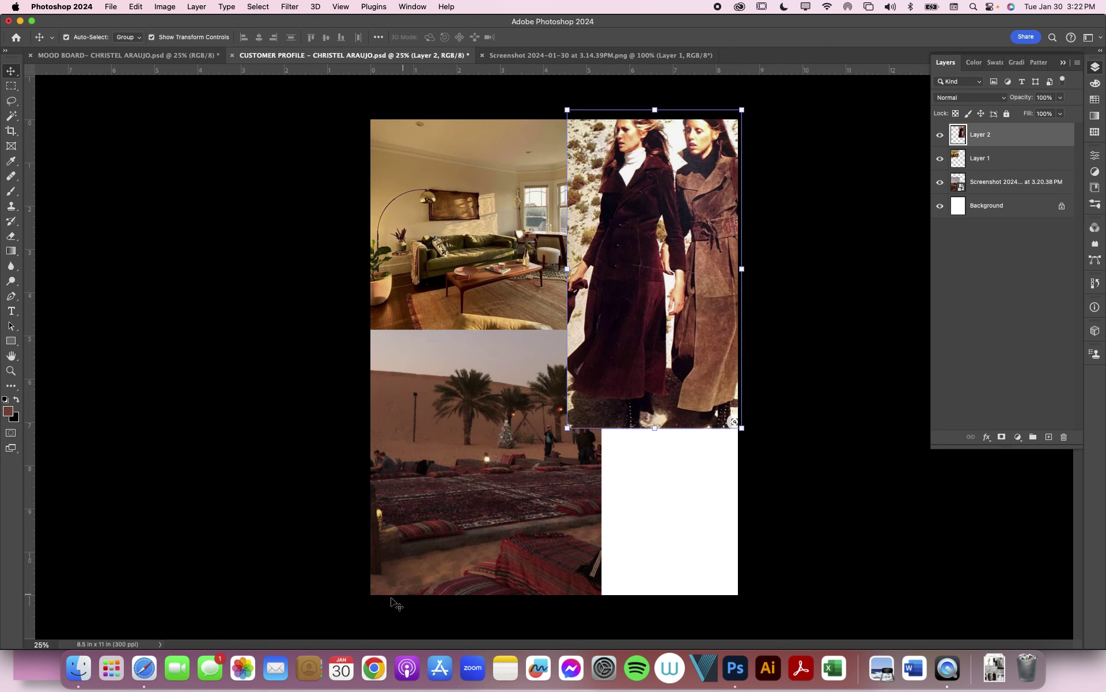
- Search Google Images for 'brioni models'
{"action": "left_click", "coordinate": [144, 668]}
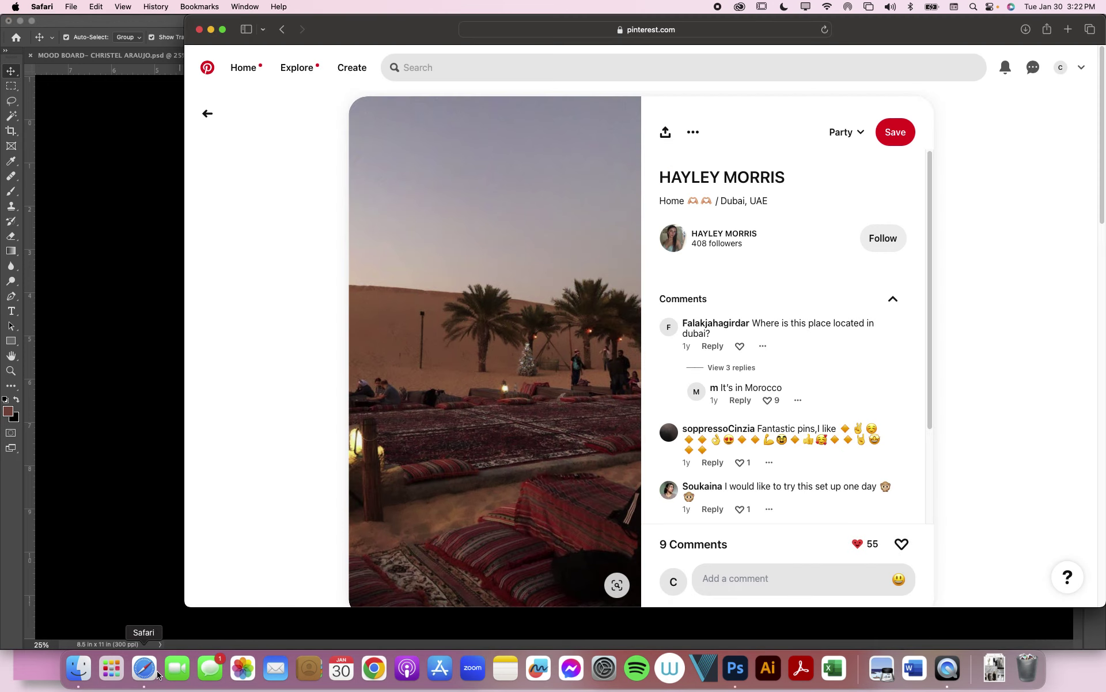
{"action": "left_click", "coordinate": [703, 30]}
{"action": "type", "text": "brio"}
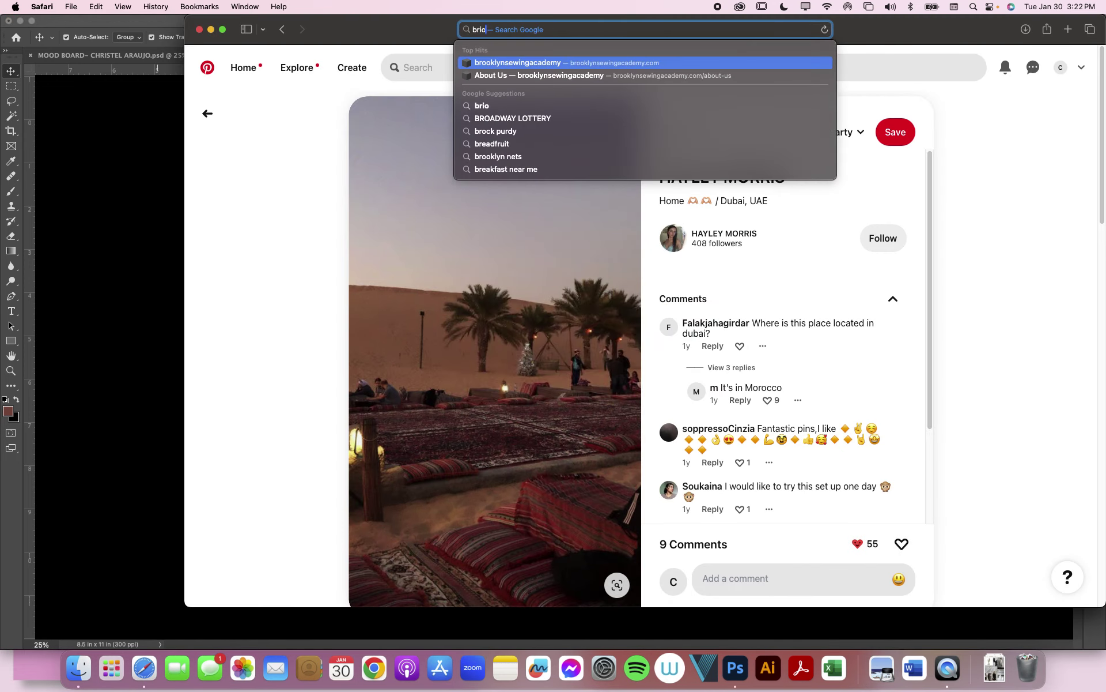
{"action": "type", "text": "ni"}
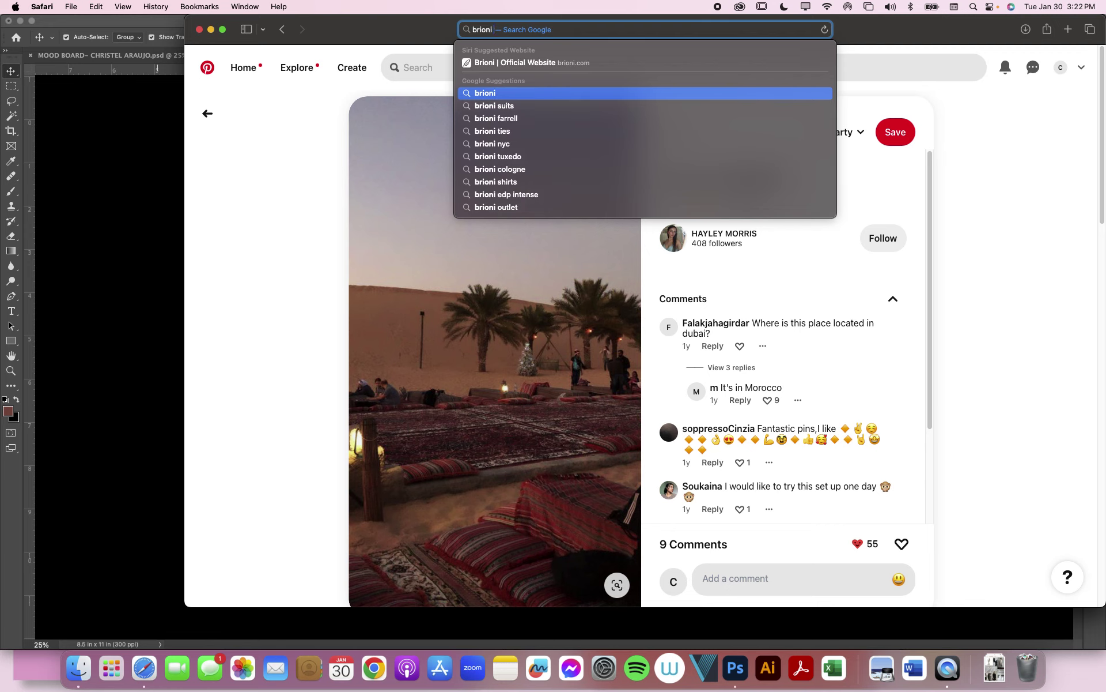
{"action": "type", "text": " models"}
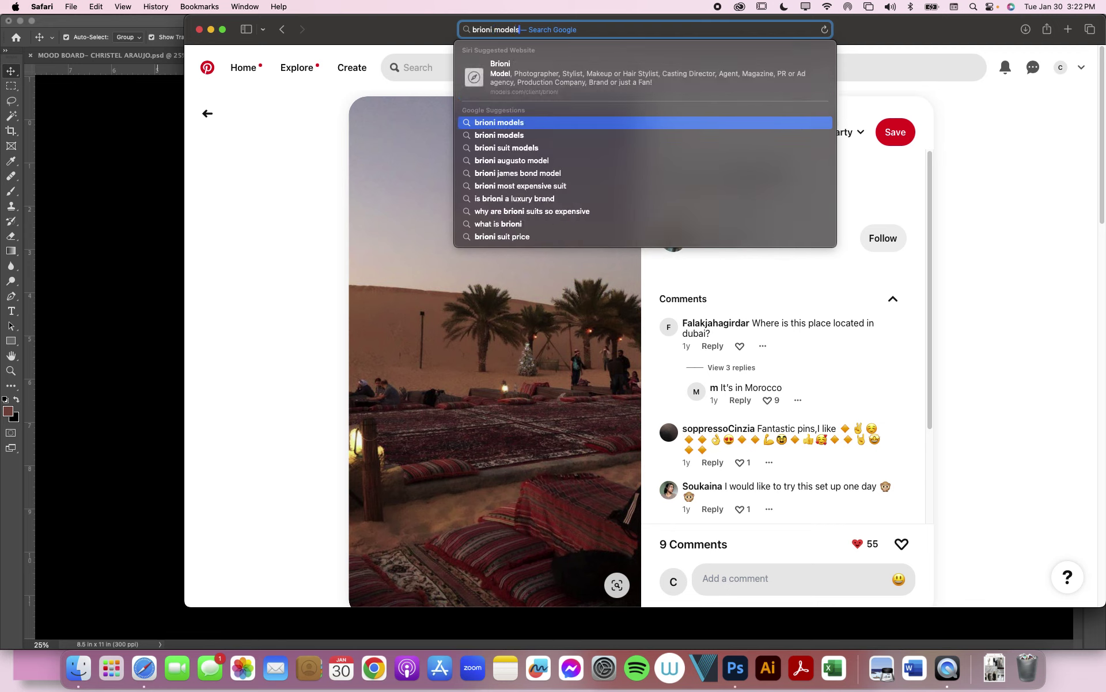
{"action": "type", "text": " b"}
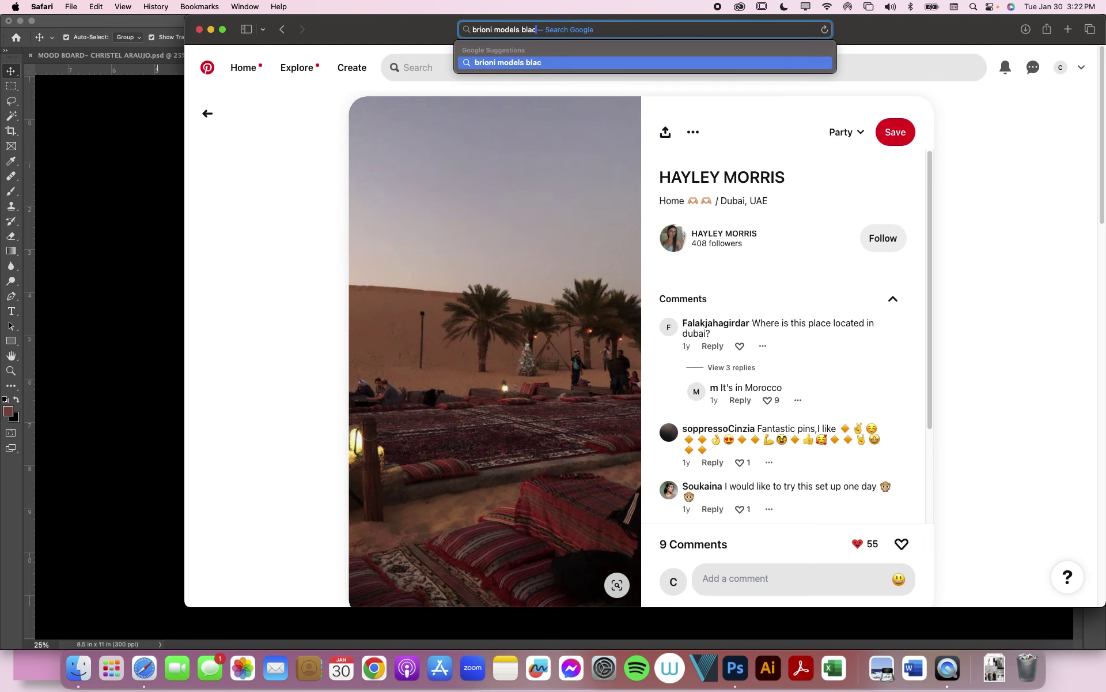
{"action": "key", "text": "BackSpace"}
{"action": "key", "text": "Return"}
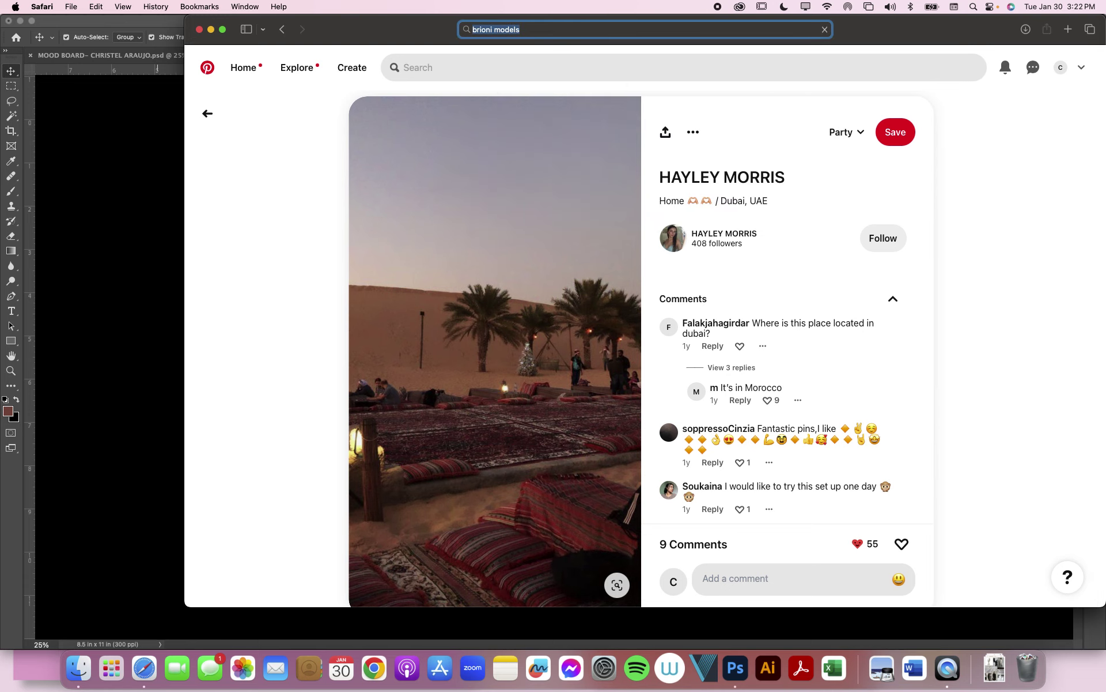
{"action": "left_click", "coordinate": [310, 102]}
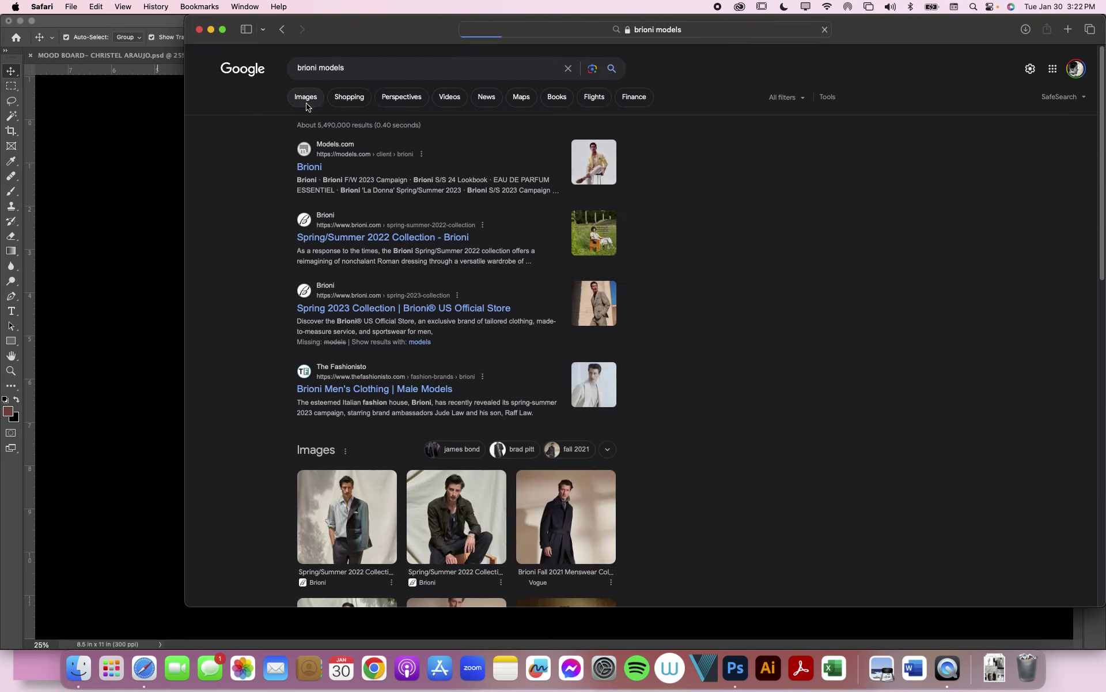
{"action": "scroll", "coordinate": [520, 366], "scroll_direction": "down", "scroll_amount": 5}
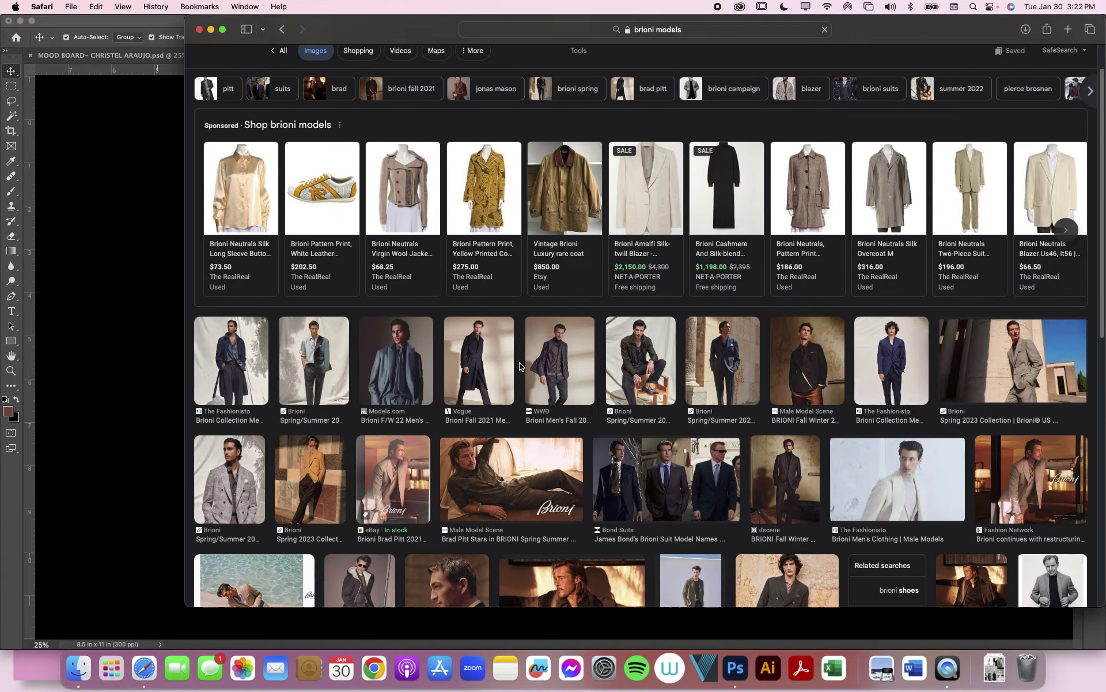
{"action": "scroll", "coordinate": [520, 367], "scroll_direction": "up", "scroll_amount": 5}
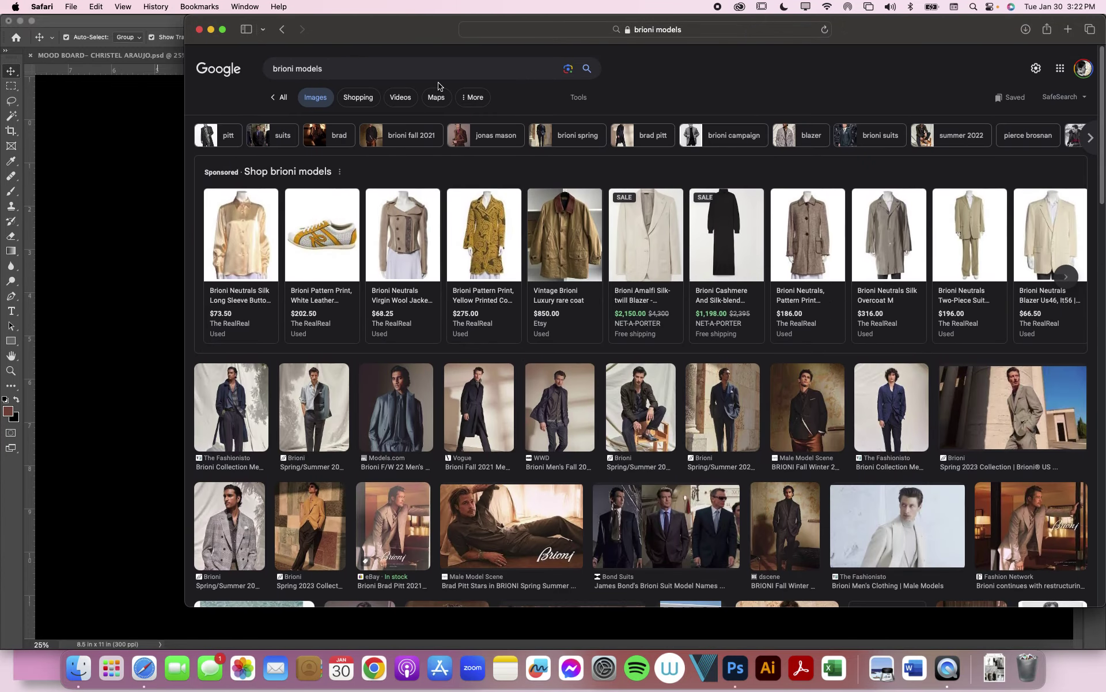
- Refine the image search to 'brioni models women' and browse the results
{"action": "left_click", "coordinate": [442, 75]}
{"action": "type", "text": "women"}
{"action": "key", "text": "Return"}
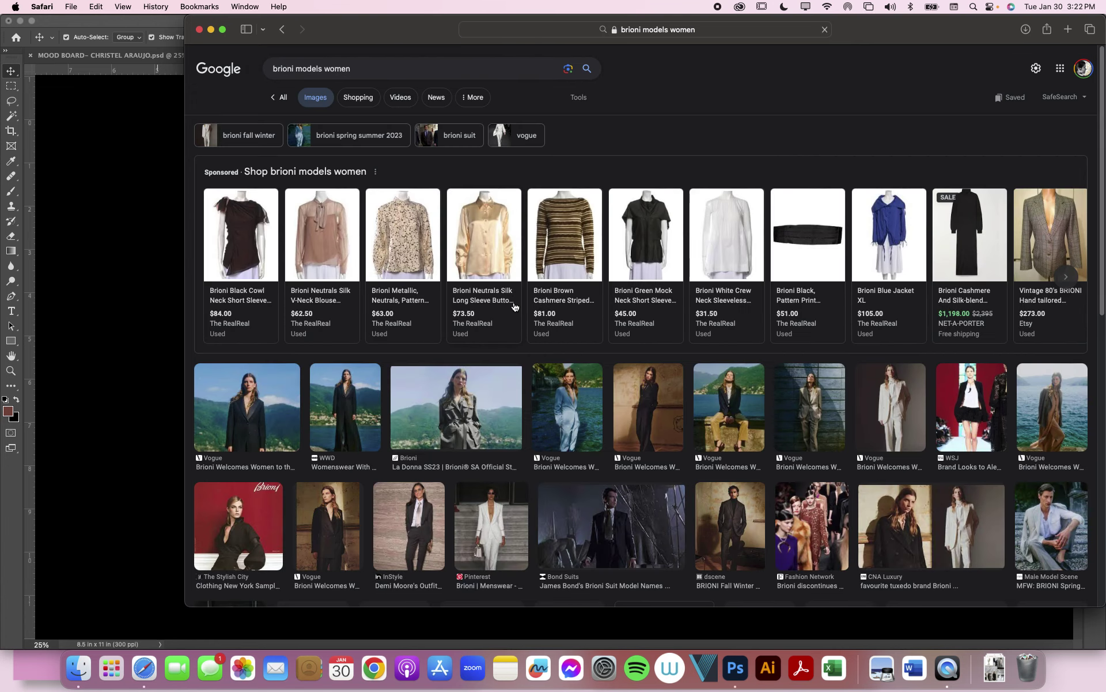
{"action": "scroll", "coordinate": [514, 350], "scroll_direction": "down", "scroll_amount": 10}
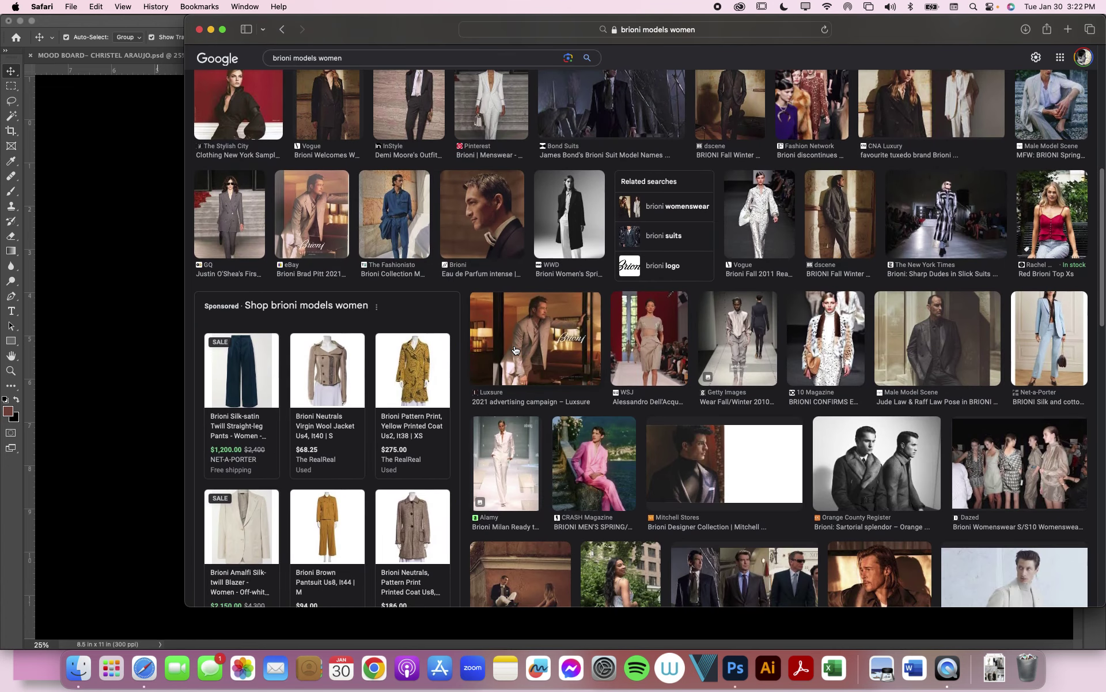
{"action": "scroll", "coordinate": [515, 350], "scroll_direction": "up", "scroll_amount": 3}
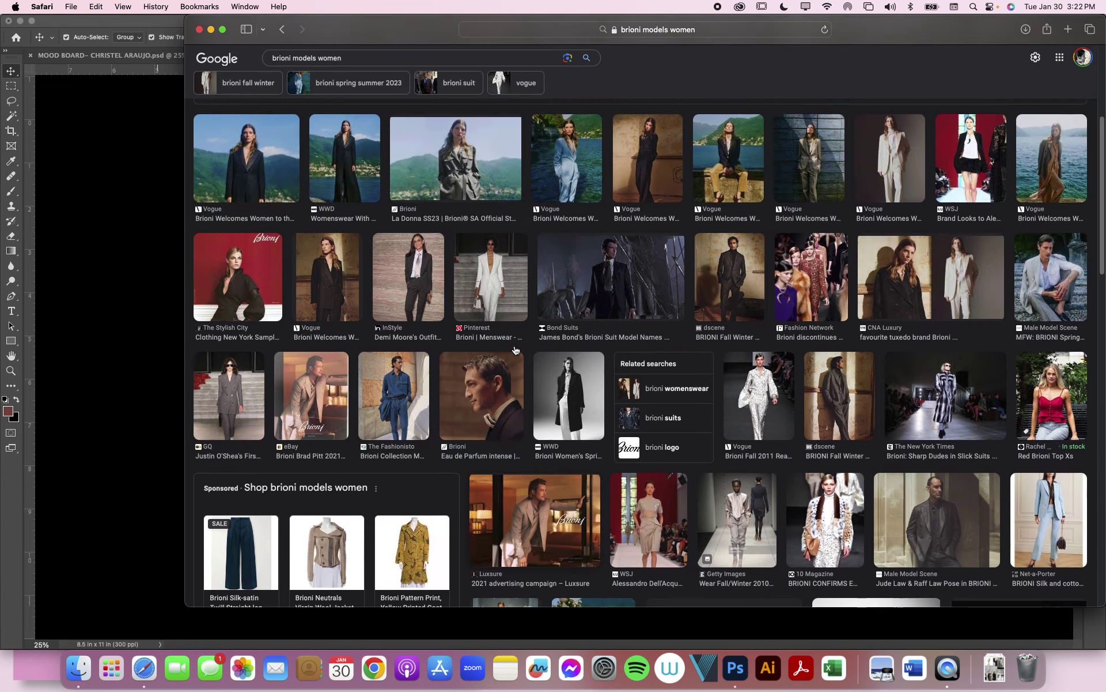
{"action": "scroll", "coordinate": [515, 350], "scroll_direction": "up", "scroll_amount": 1}
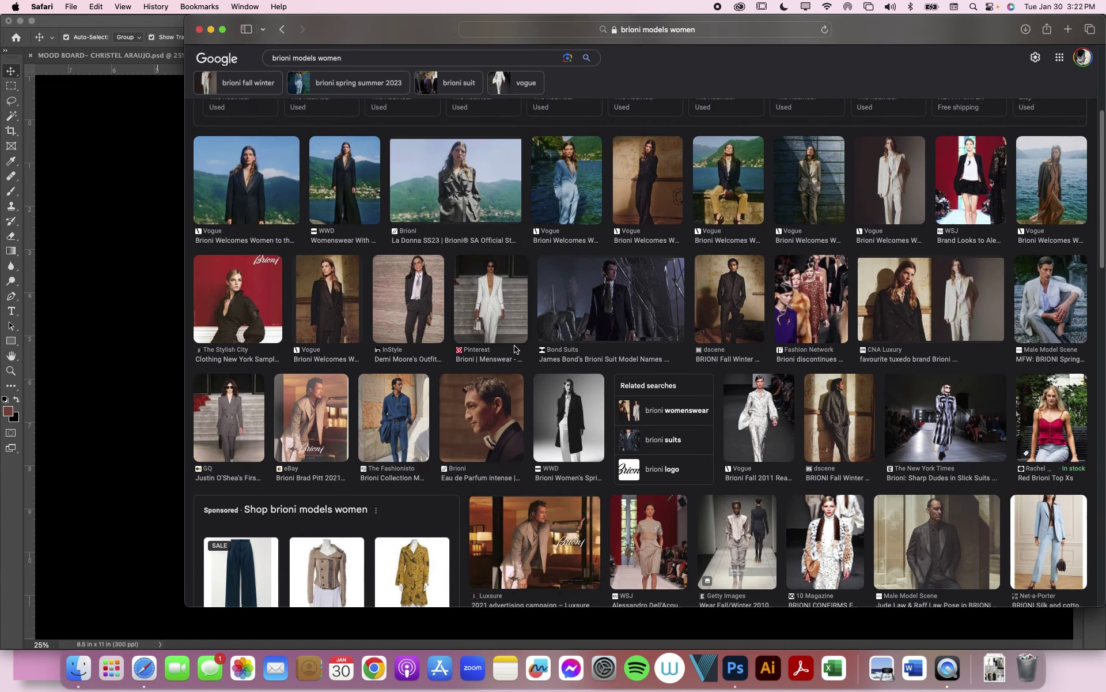
{"action": "scroll", "coordinate": [635, 382], "scroll_direction": "down", "scroll_amount": 7}
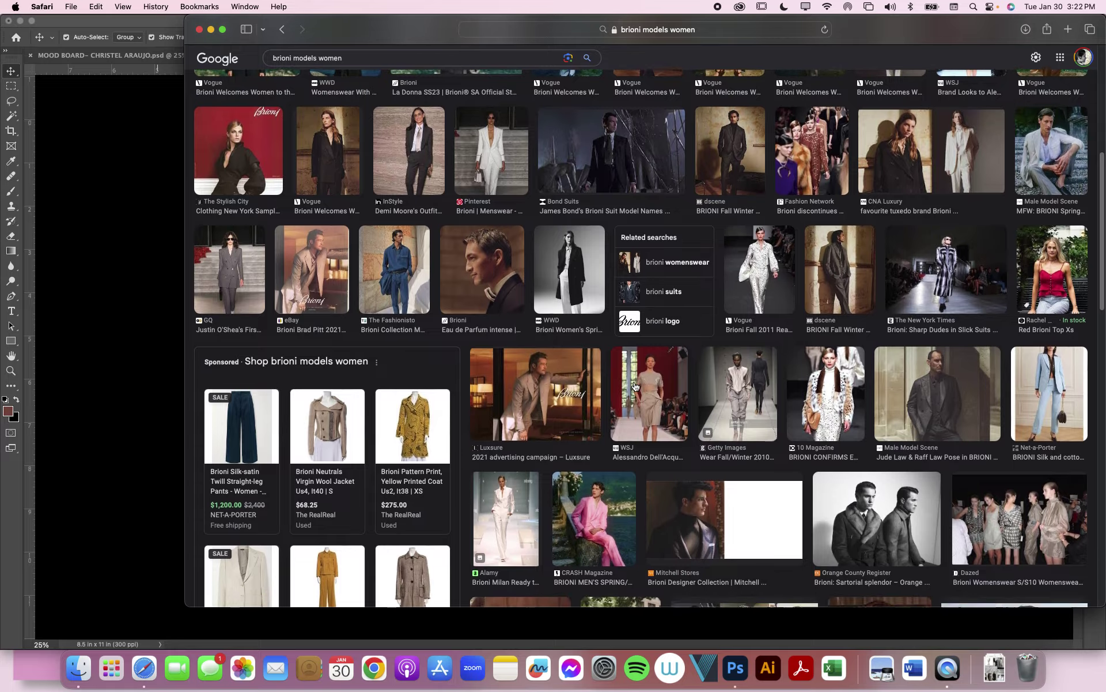
{"action": "scroll", "coordinate": [656, 286], "scroll_direction": "up", "scroll_amount": 6}
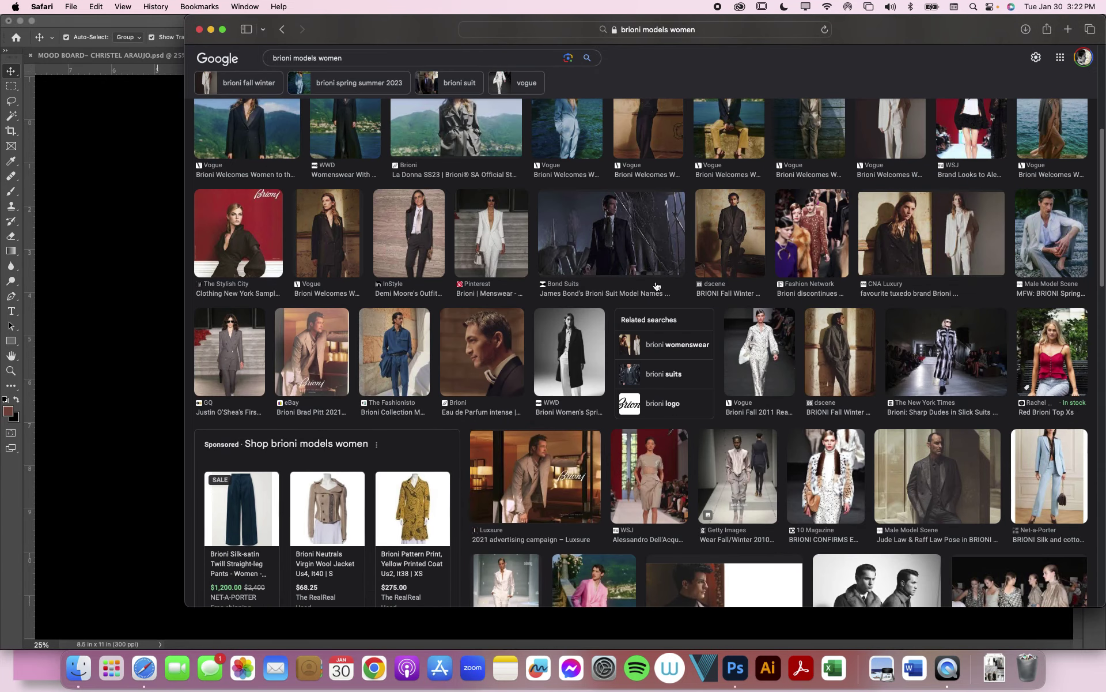
- Go to pinterest.com from the address bar
{"action": "left_click", "coordinate": [717, 36]}
{"action": "type", "text": "pinterest.com"}
{"action": "key", "text": "Return"}
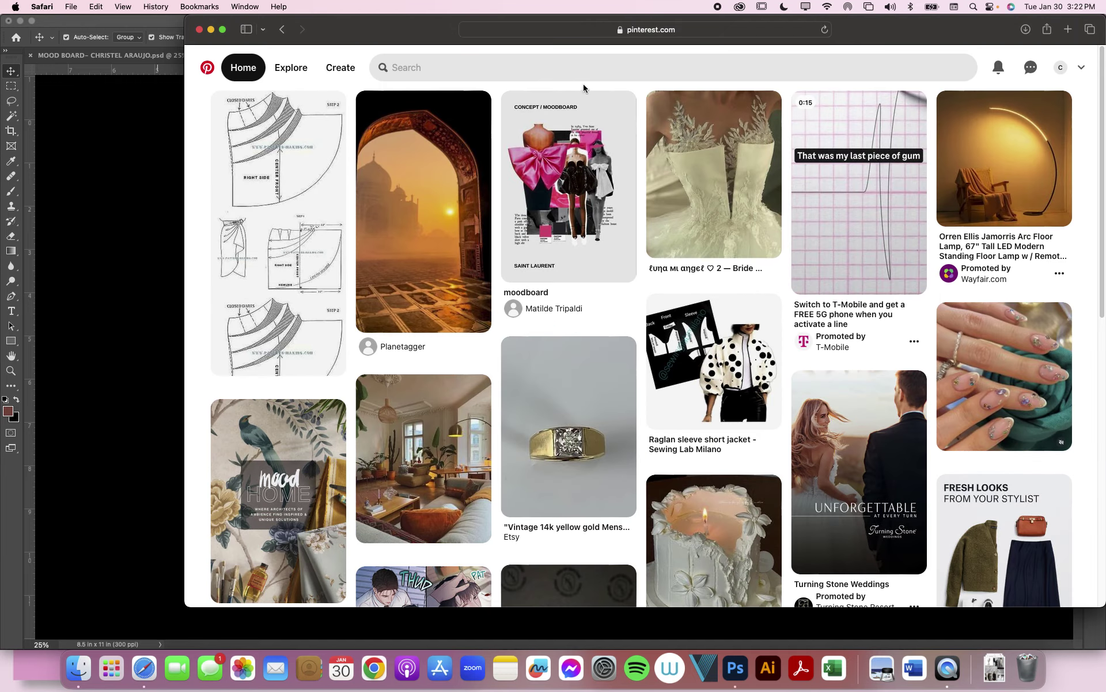
- Search Pinterest for 'brioni model women' and scroll through the resulting pins
{"action": "left_click", "coordinate": [573, 71]}
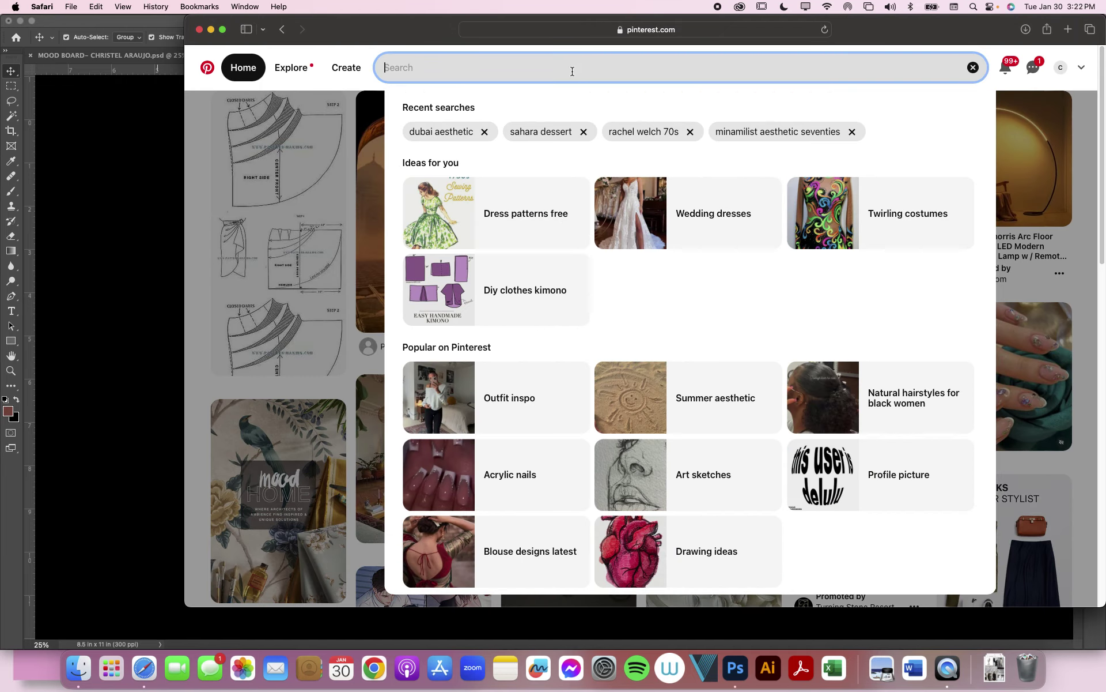
{"action": "type", "text": "brio"}
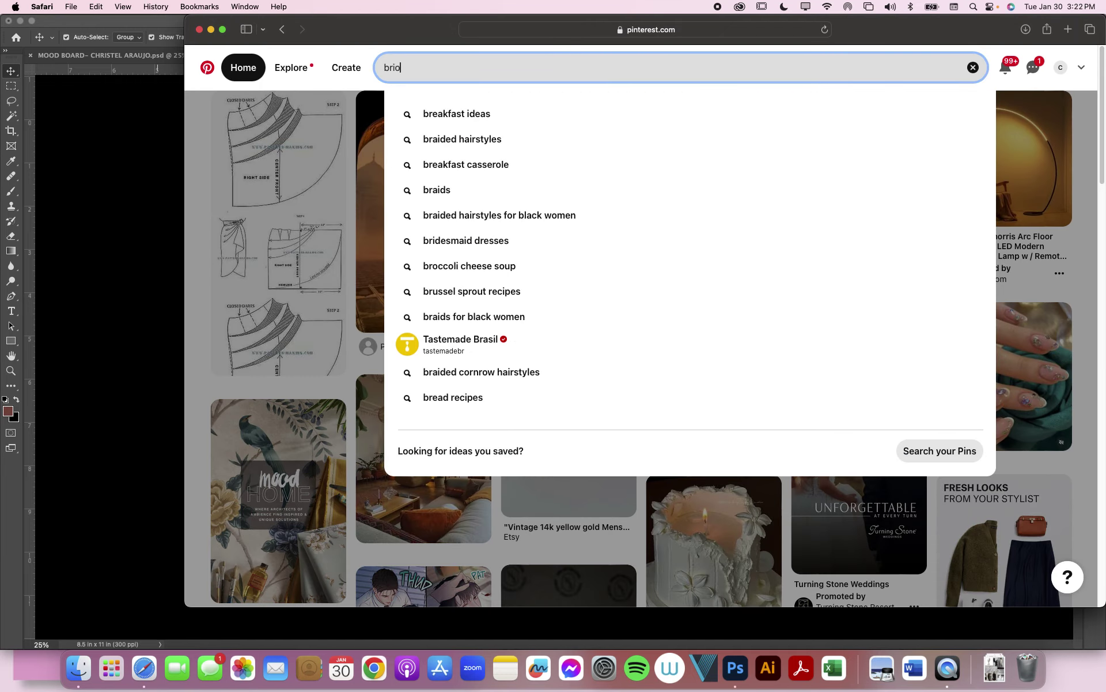
{"action": "type", "text": "ni model women"}
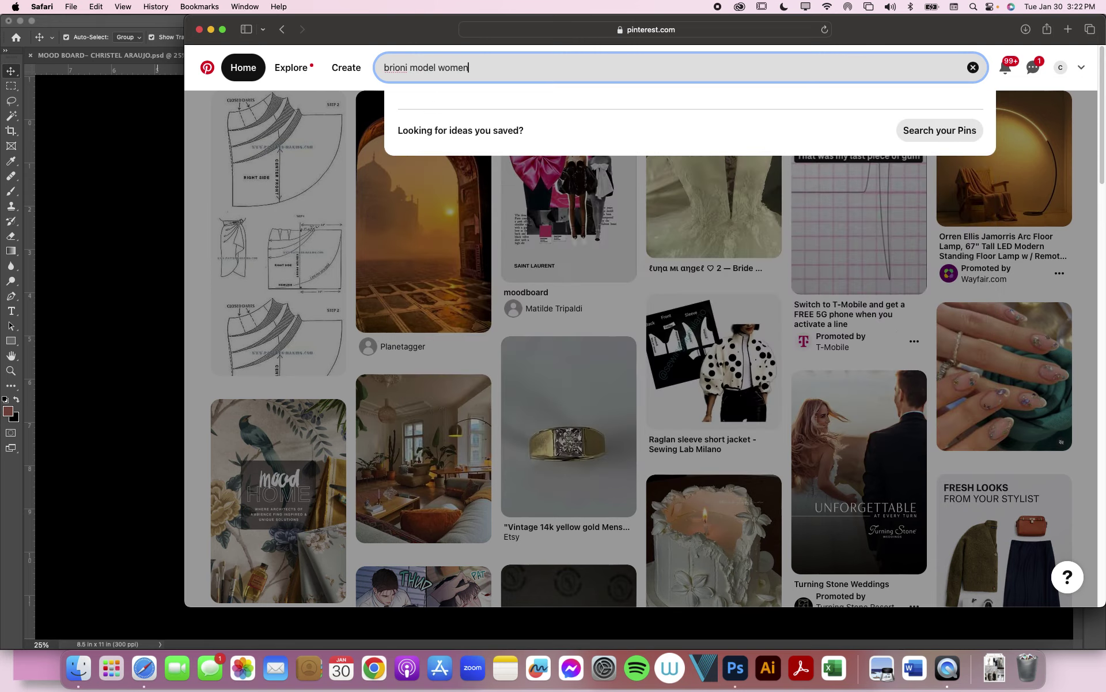
{"action": "key", "text": "Return"}
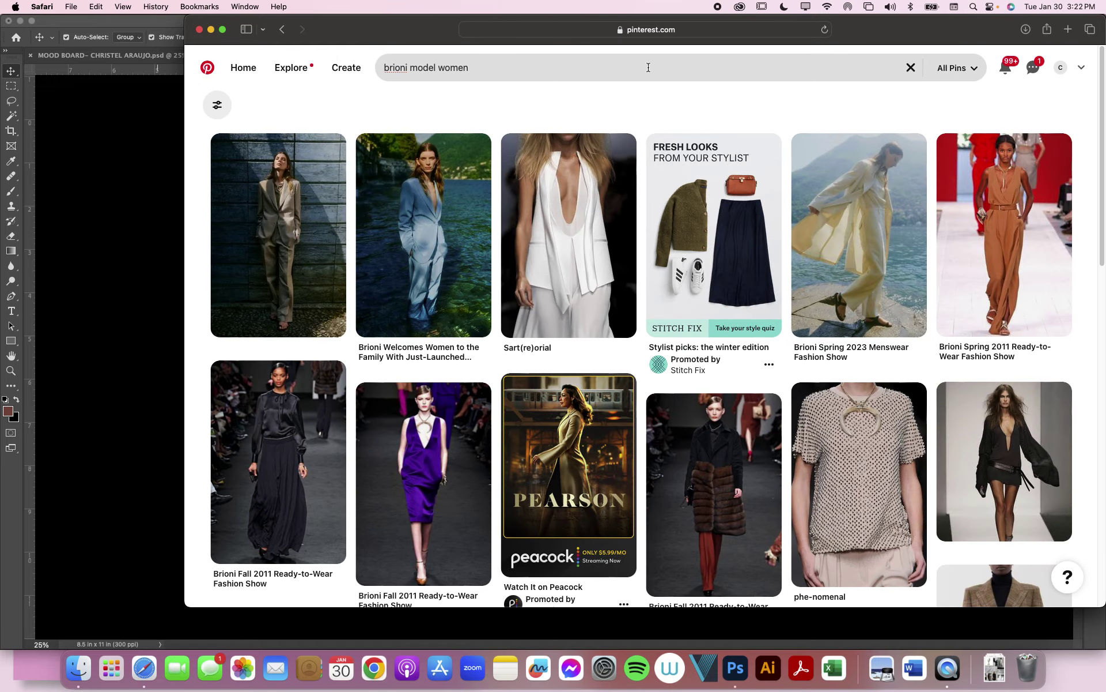
{"action": "scroll", "coordinate": [604, 294], "scroll_direction": "down", "scroll_amount": 1}
{"action": "scroll", "coordinate": [604, 294], "scroll_direction": "up", "scroll_amount": 1}
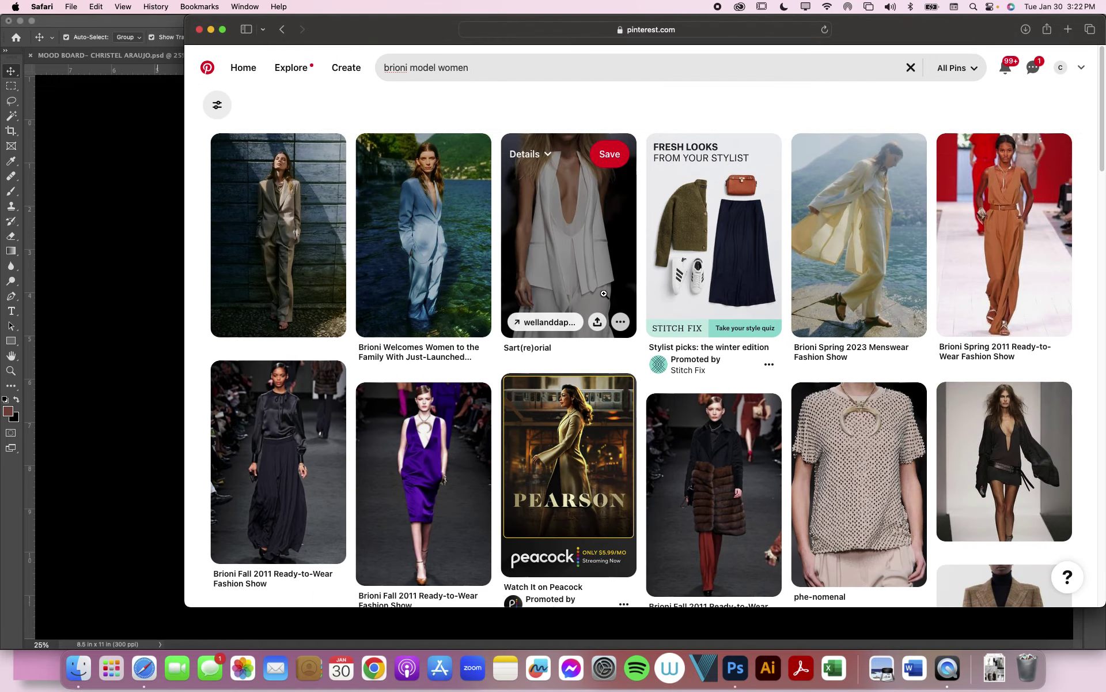
{"action": "scroll", "coordinate": [604, 294], "scroll_direction": "down", "scroll_amount": 1}
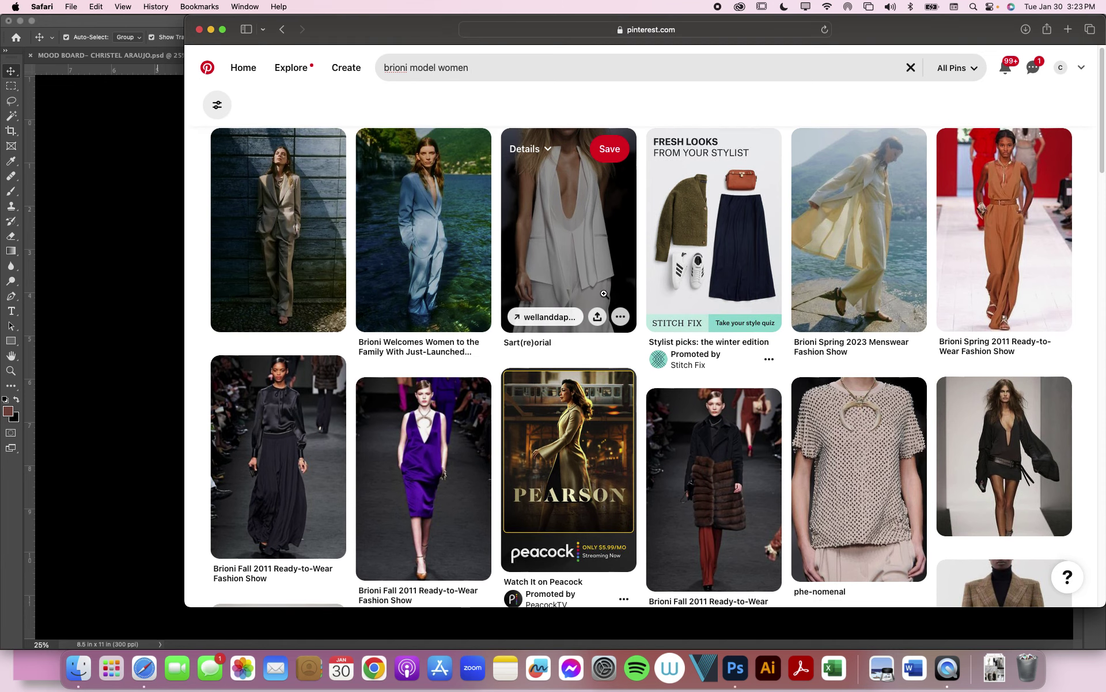
{"action": "scroll", "coordinate": [604, 293], "scroll_direction": "down", "scroll_amount": 15}
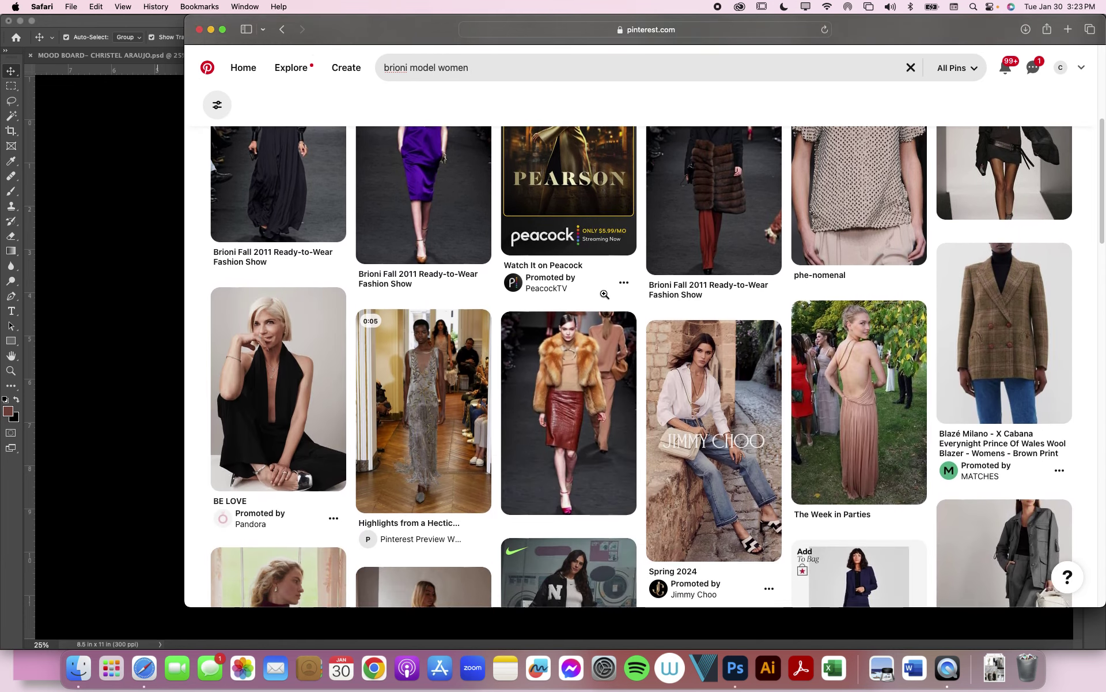
{"action": "scroll", "coordinate": [604, 293], "scroll_direction": "up", "scroll_amount": 5}
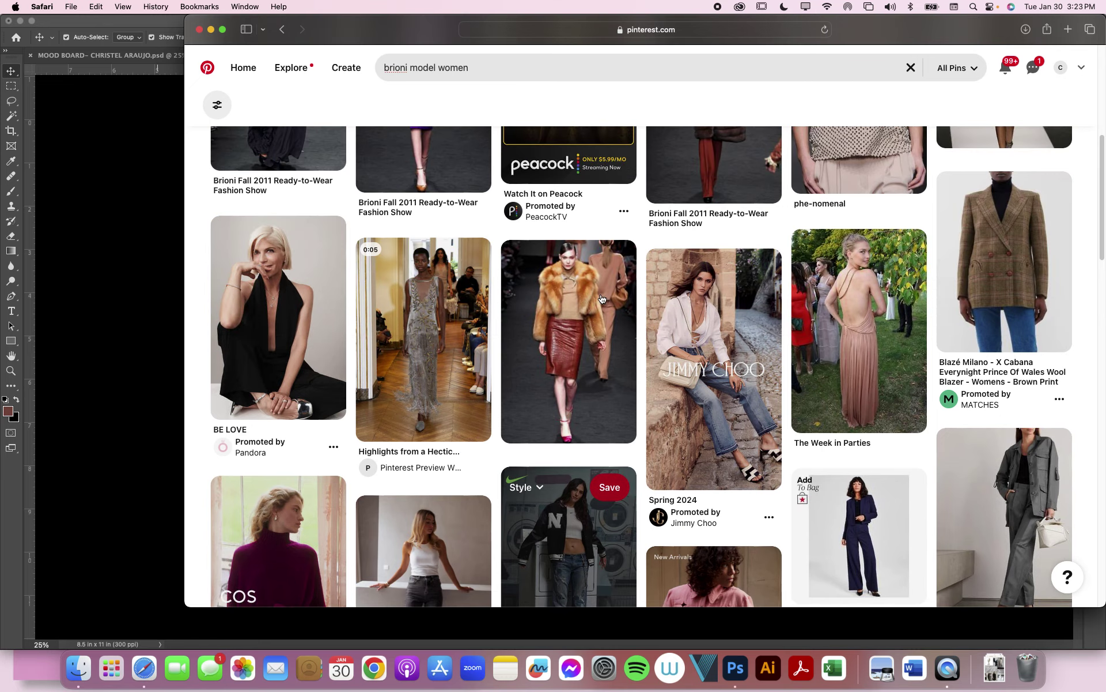
{"action": "scroll", "coordinate": [603, 298], "scroll_direction": "down", "scroll_amount": 3}
{"action": "scroll", "coordinate": [601, 297], "scroll_direction": "down", "scroll_amount": 10}
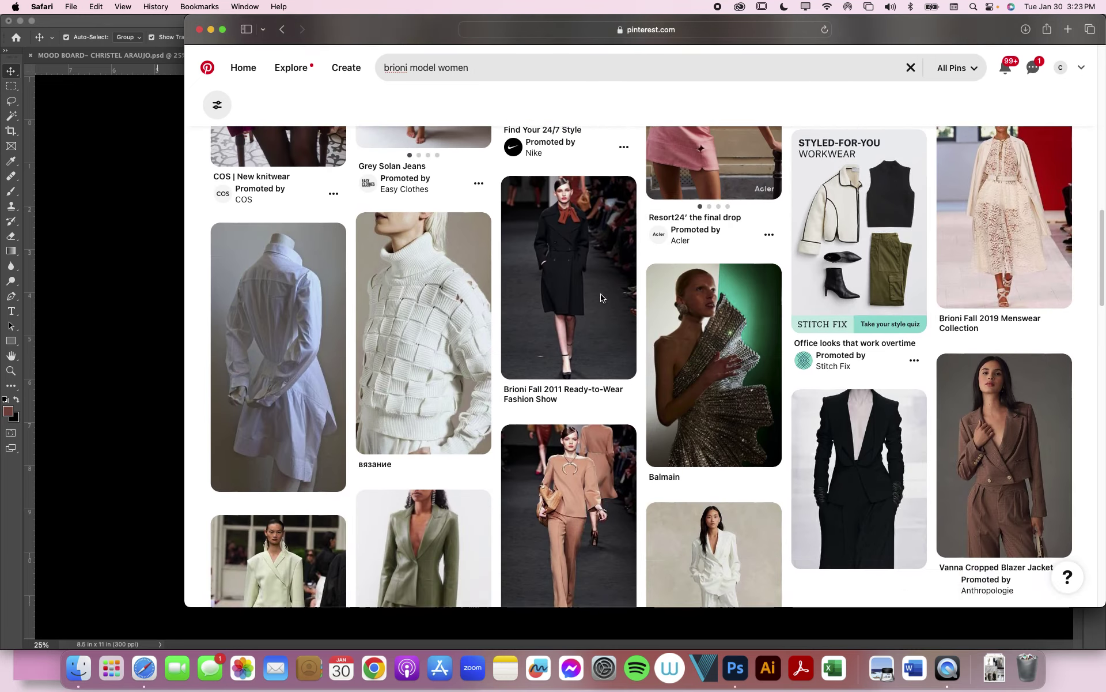
{"action": "scroll", "coordinate": [601, 297], "scroll_direction": "down", "scroll_amount": 9}
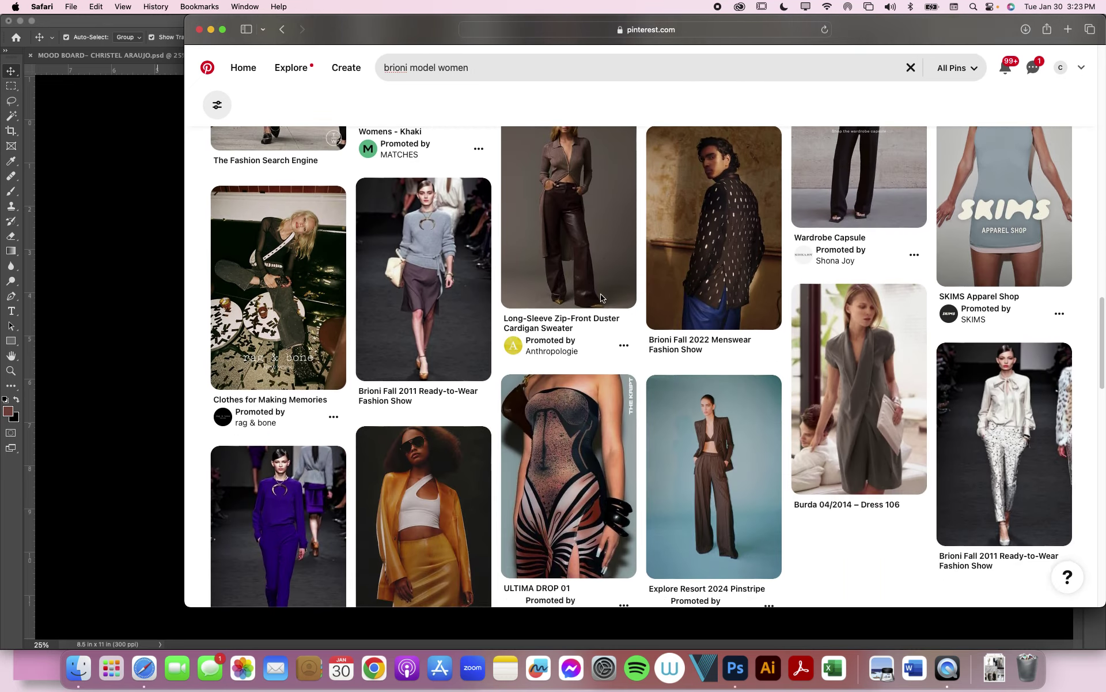
{"action": "scroll", "coordinate": [601, 297], "scroll_direction": "down", "scroll_amount": 2}
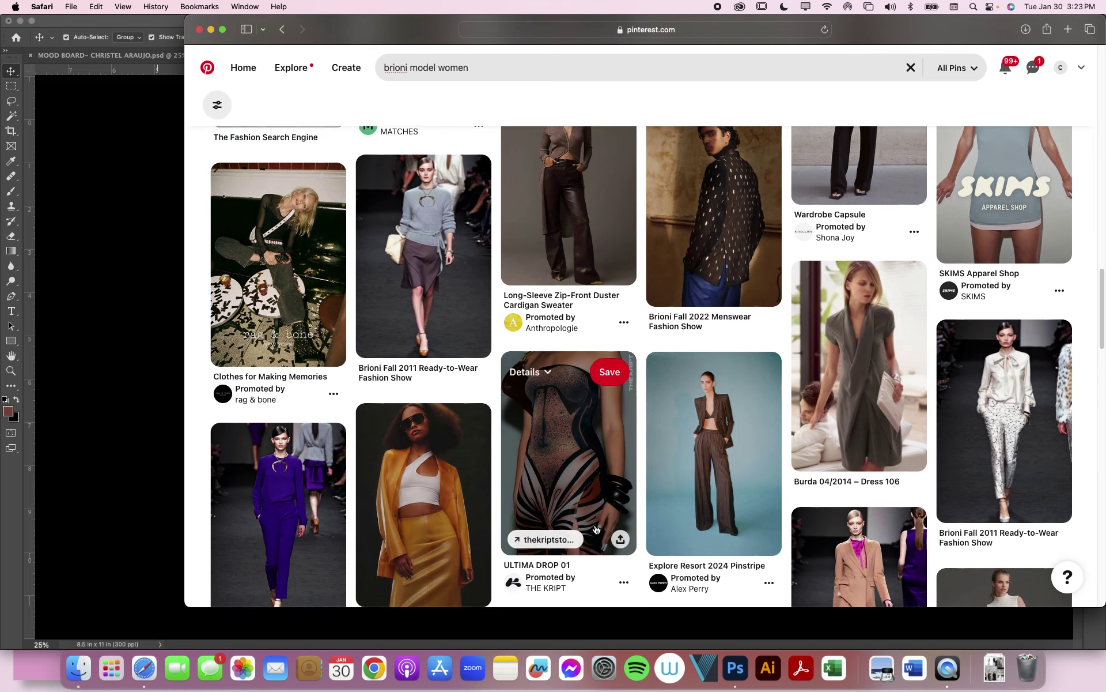
{"action": "scroll", "coordinate": [597, 529], "scroll_direction": "down", "scroll_amount": 2}
{"action": "scroll", "coordinate": [596, 529], "scroll_direction": "down", "scroll_amount": 10}
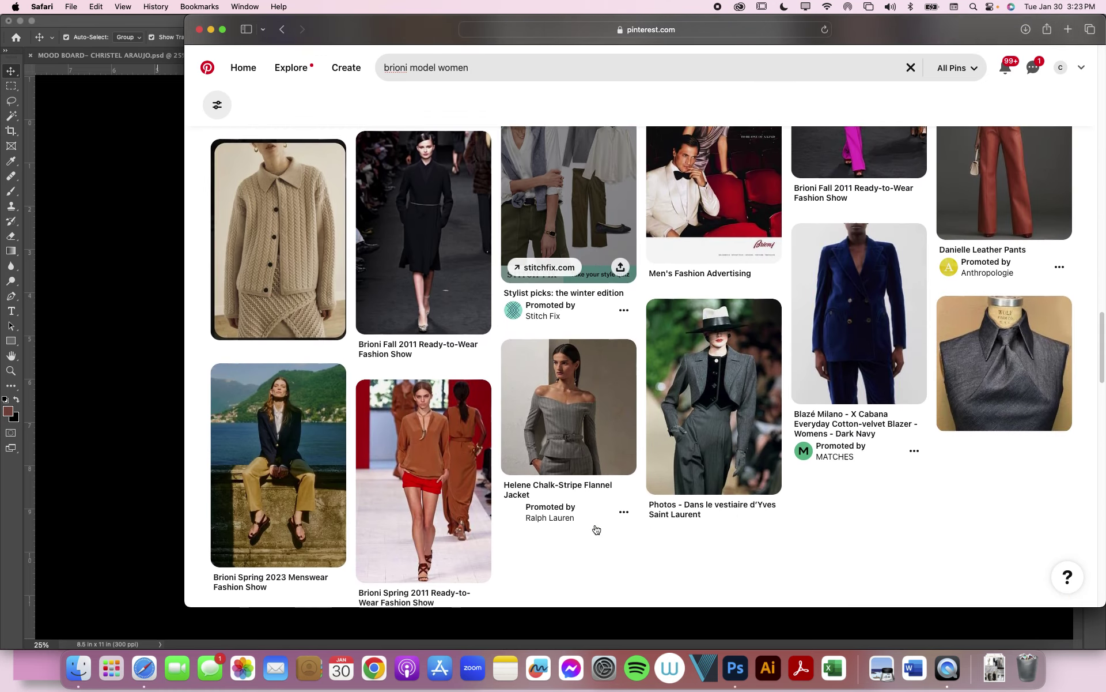
{"action": "scroll", "coordinate": [597, 529], "scroll_direction": "down", "scroll_amount": 5}
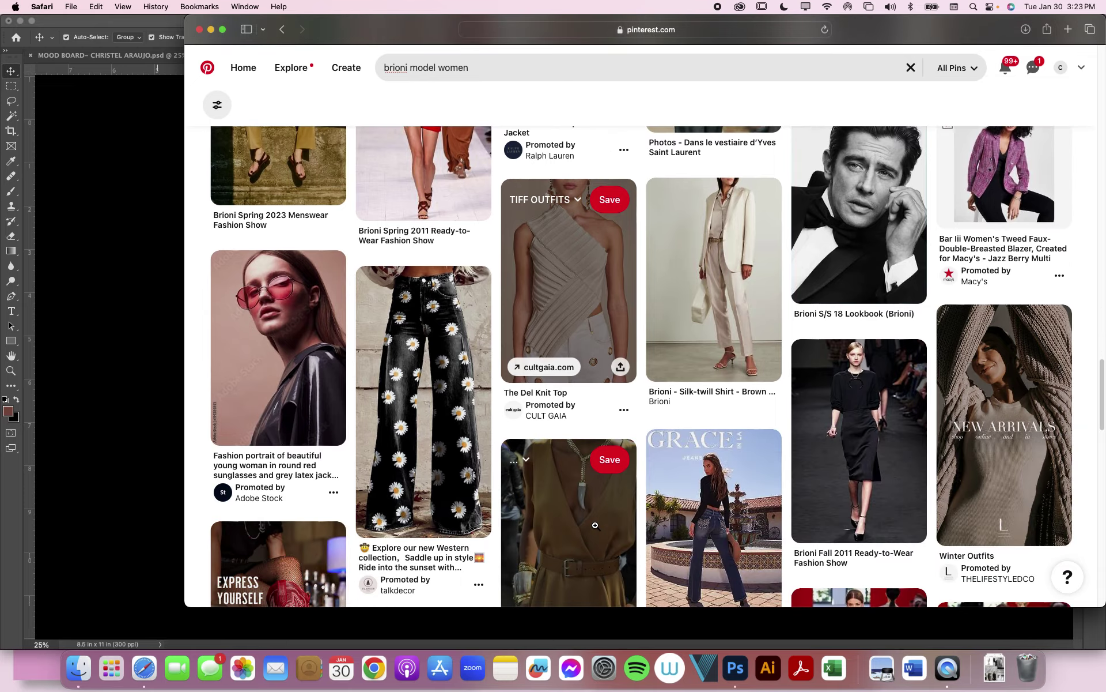
{"action": "scroll", "coordinate": [595, 525], "scroll_direction": "down", "scroll_amount": 5}
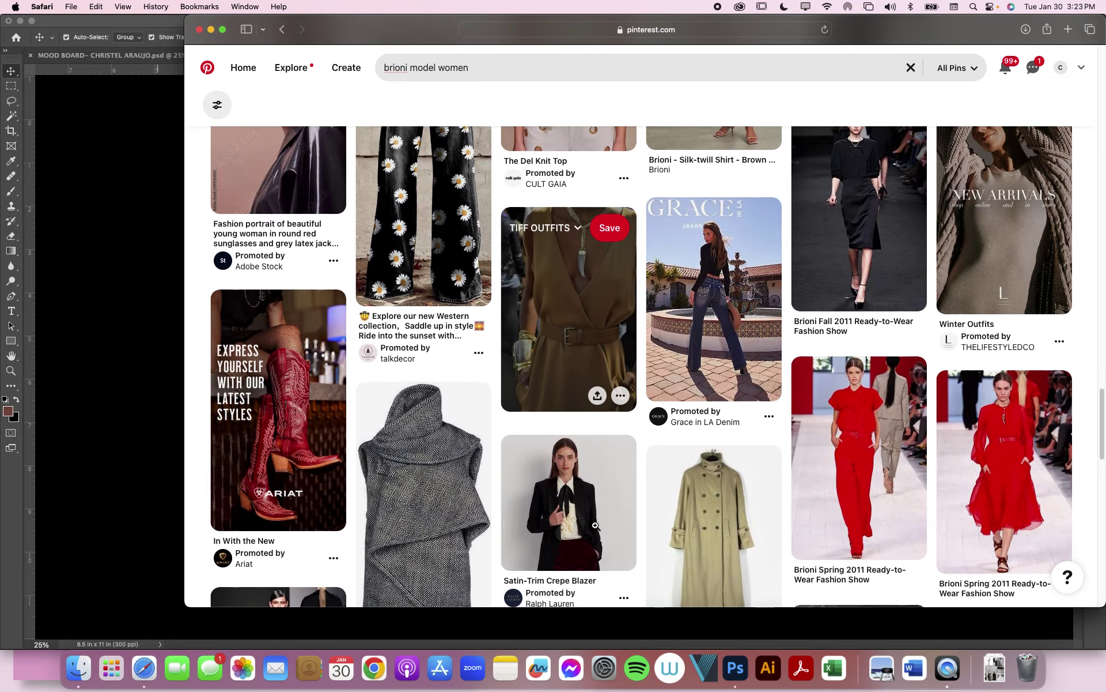
{"action": "scroll", "coordinate": [596, 526], "scroll_direction": "down", "scroll_amount": 7}
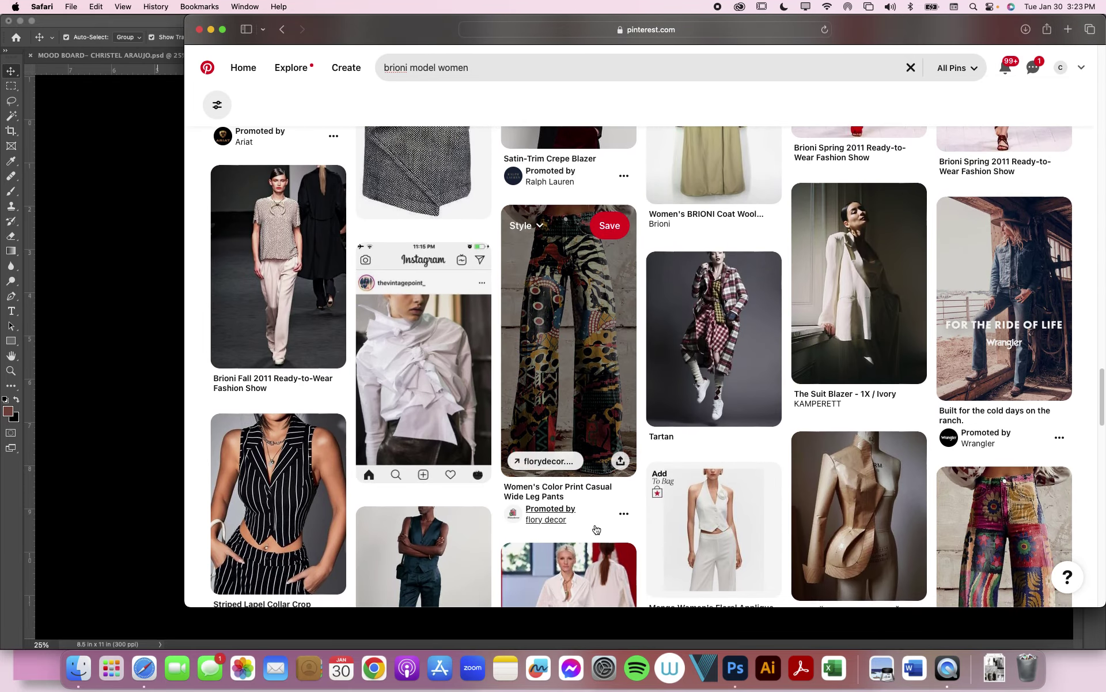
{"action": "scroll", "coordinate": [597, 529], "scroll_direction": "down", "scroll_amount": 7}
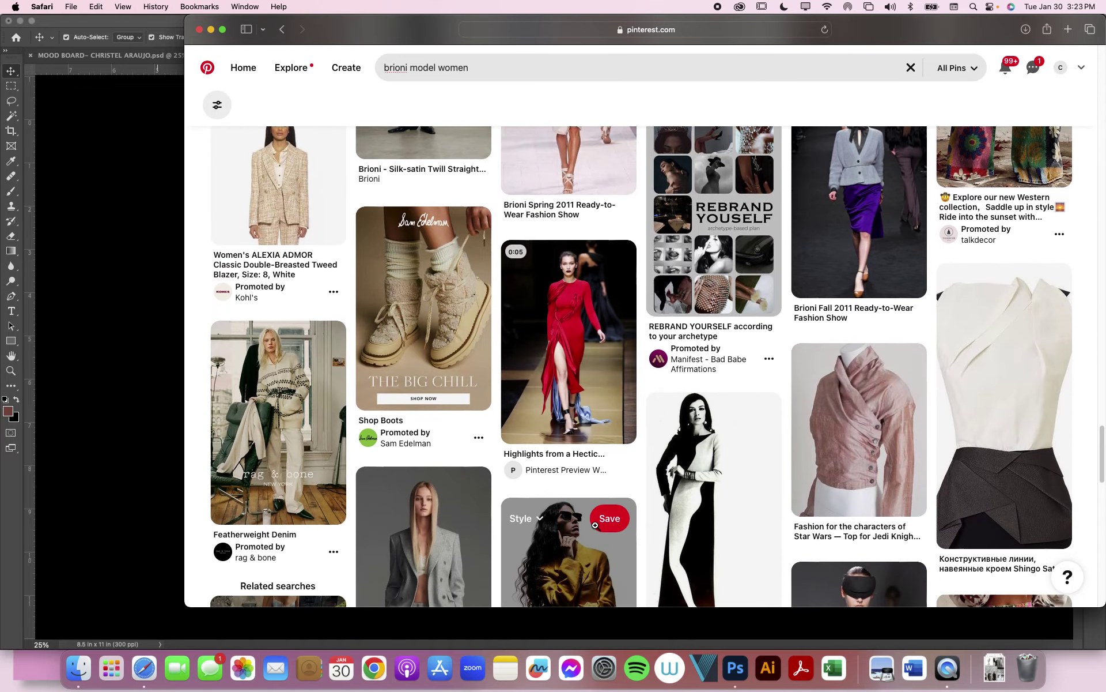
{"action": "scroll", "coordinate": [595, 526], "scroll_direction": "down", "scroll_amount": 5}
{"action": "scroll", "coordinate": [596, 519], "scroll_direction": "up", "scroll_amount": 4}
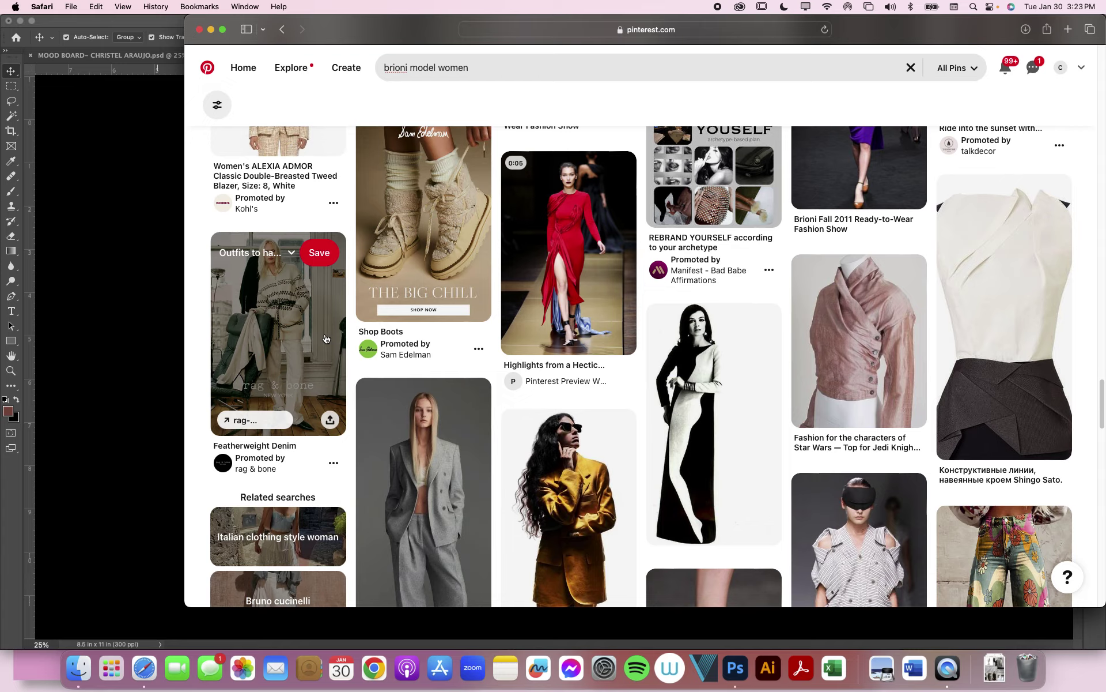
- Open the rag & bone Featherweight Denim pin's site in a new tab and close the 'Take 15% off' popup
{"action": "left_click", "coordinate": [322, 340]}
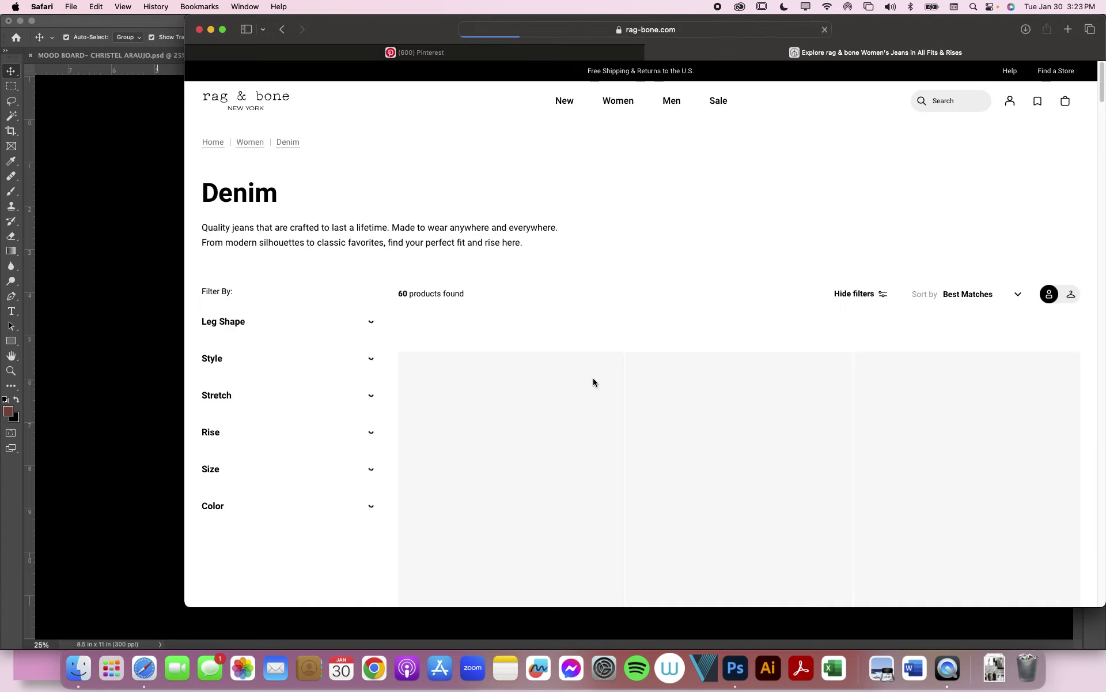
{"action": "scroll", "coordinate": [666, 367], "scroll_direction": "down", "scroll_amount": 10}
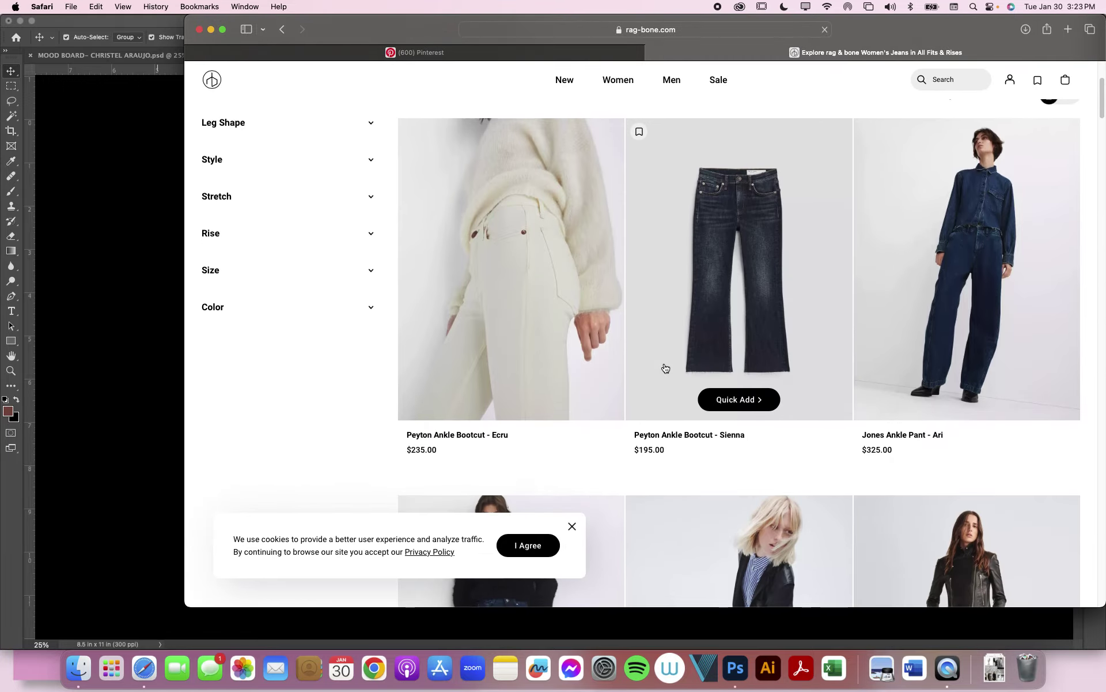
{"action": "scroll", "coordinate": [666, 368], "scroll_direction": "down", "scroll_amount": 6}
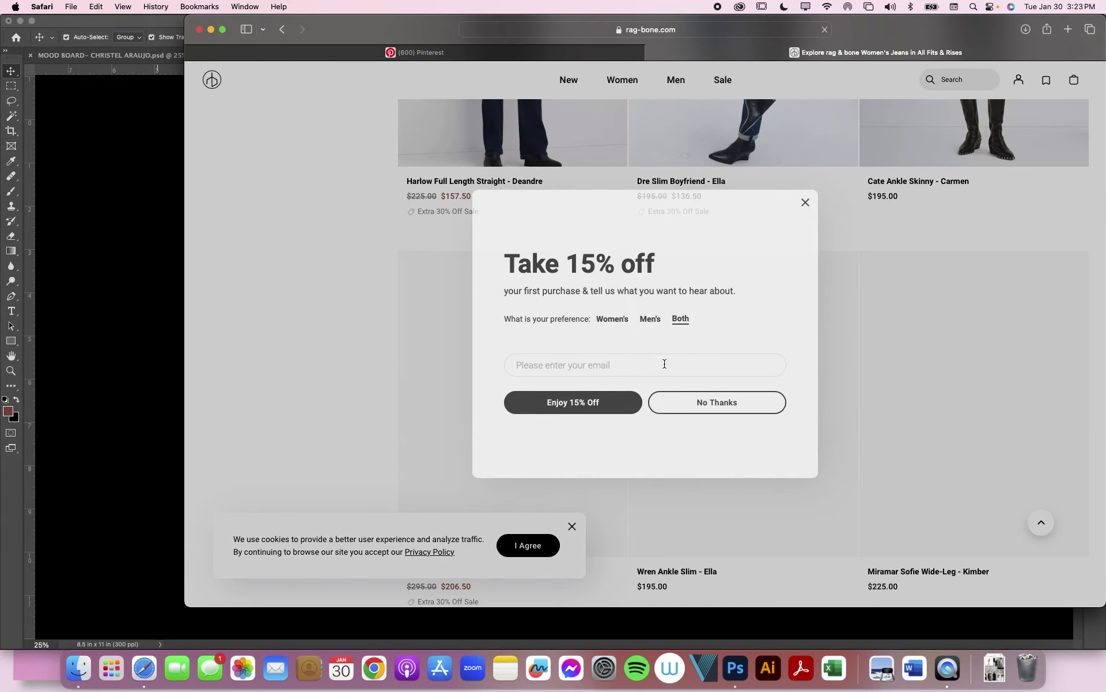
{"action": "left_click", "coordinate": [805, 202]}
{"action": "scroll", "coordinate": [804, 209], "scroll_direction": "up", "scroll_amount": 15}
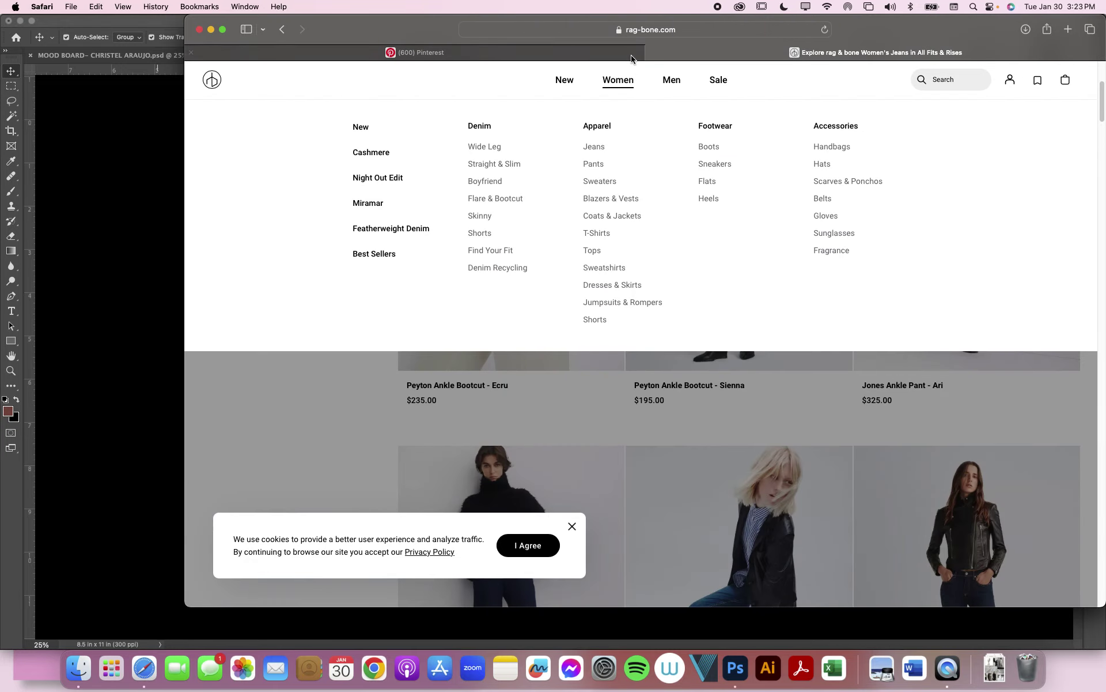
- Return to the brioni results and open the vogue.com Brioni Welcomes Women pin
{"action": "left_click", "coordinate": [422, 53]}
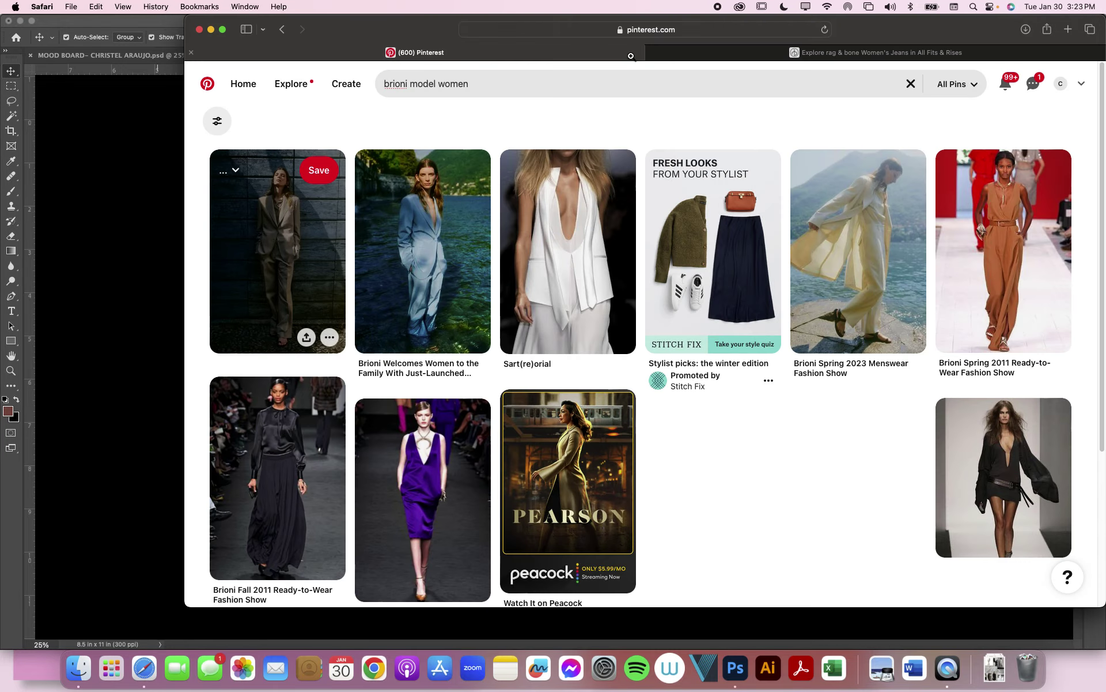
{"action": "scroll", "coordinate": [773, 416], "scroll_direction": "down", "scroll_amount": 8}
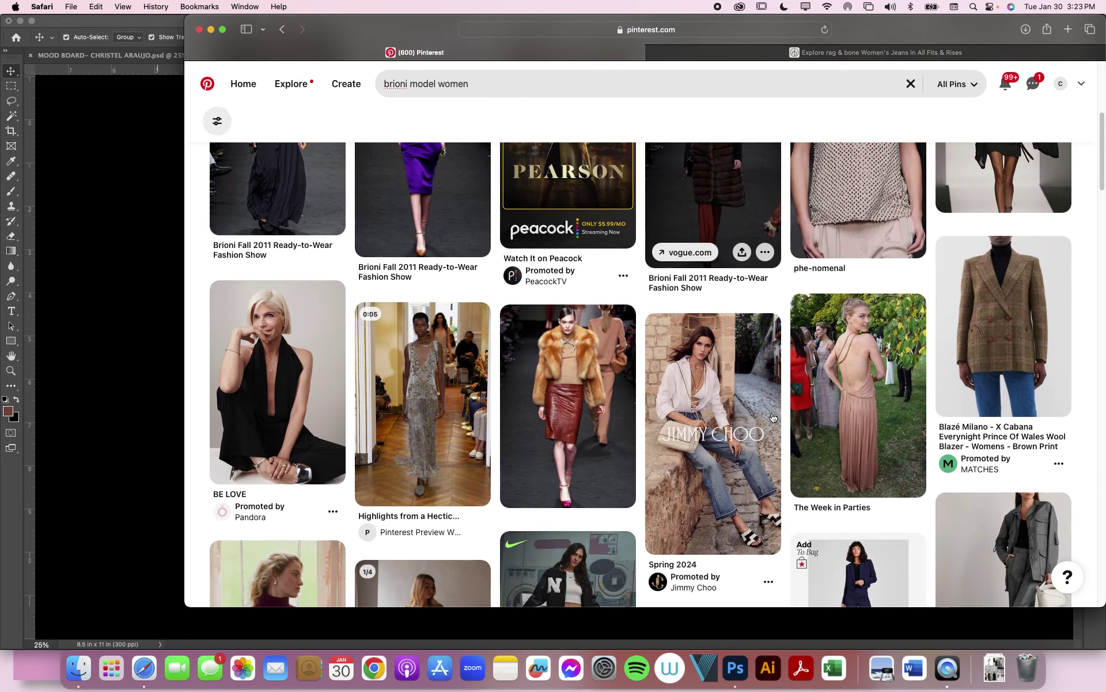
{"action": "scroll", "coordinate": [773, 416], "scroll_direction": "down", "scroll_amount": 7}
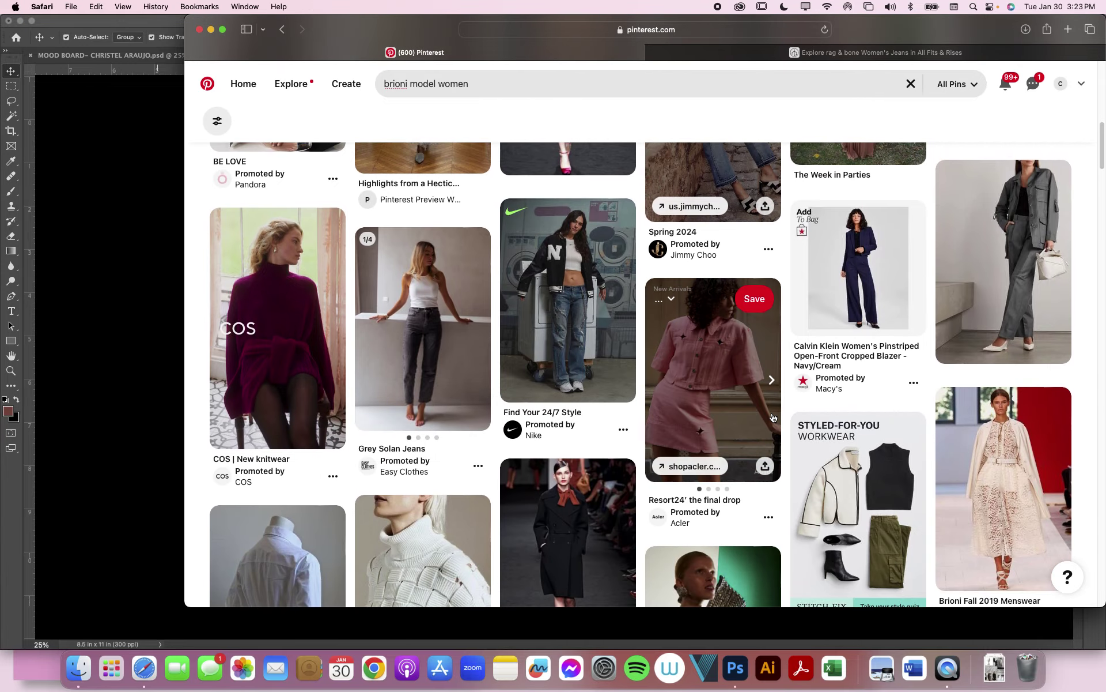
{"action": "scroll", "coordinate": [772, 413], "scroll_direction": "down", "scroll_amount": 2}
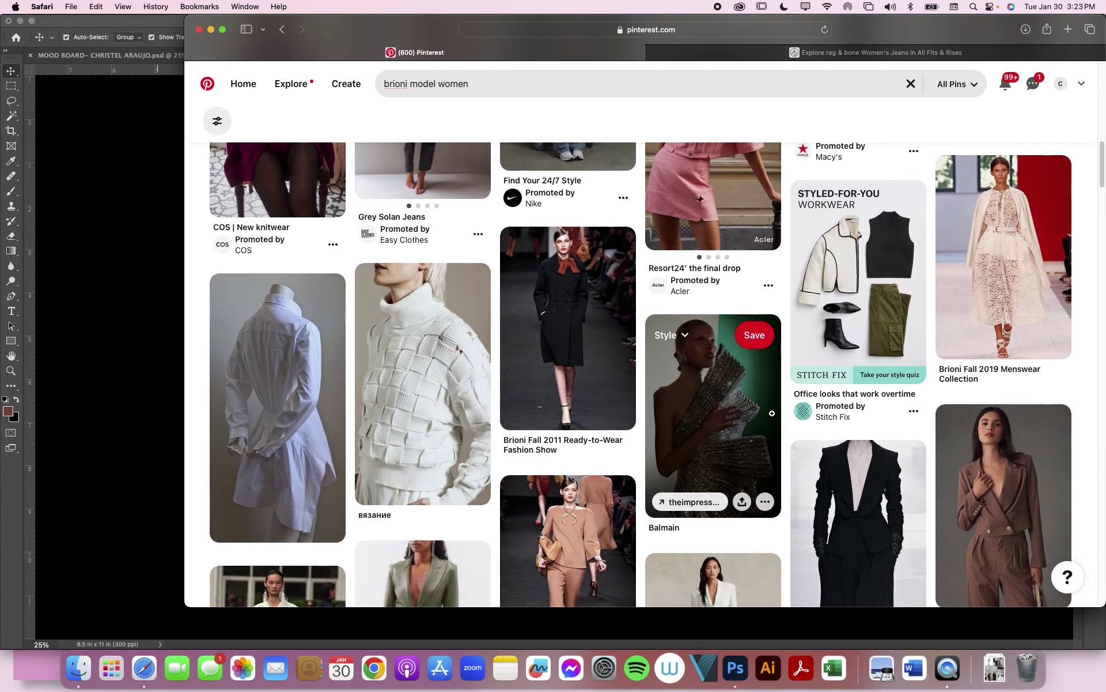
{"action": "scroll", "coordinate": [526, 460], "scroll_direction": "down", "scroll_amount": 6}
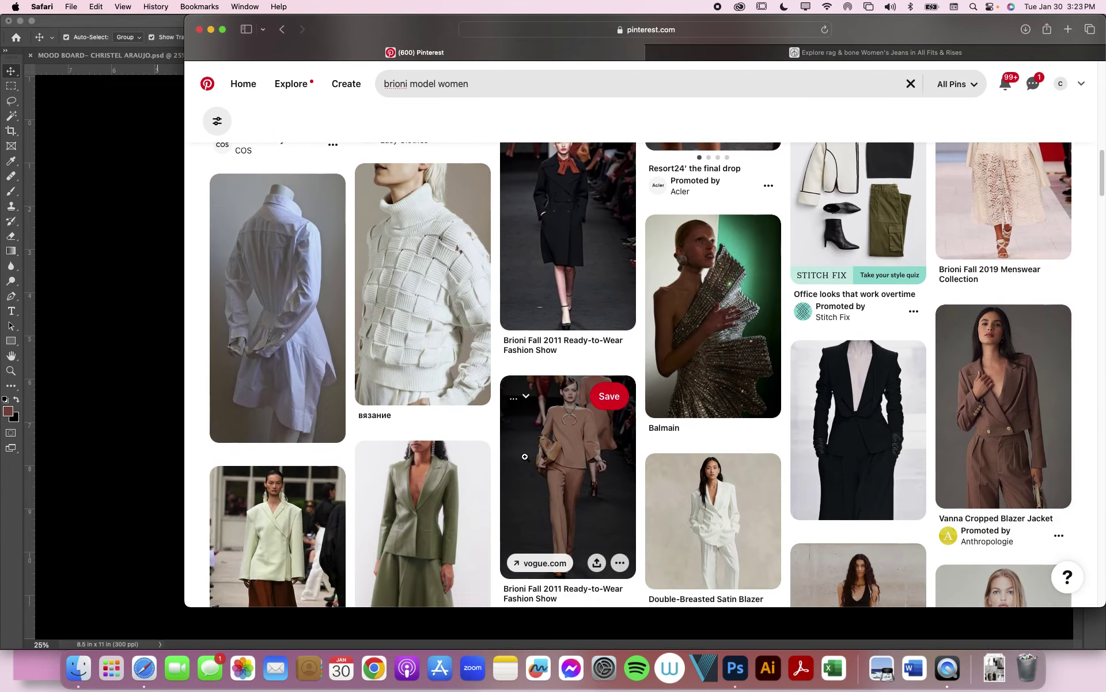
{"action": "scroll", "coordinate": [525, 461], "scroll_direction": "up", "scroll_amount": 15}
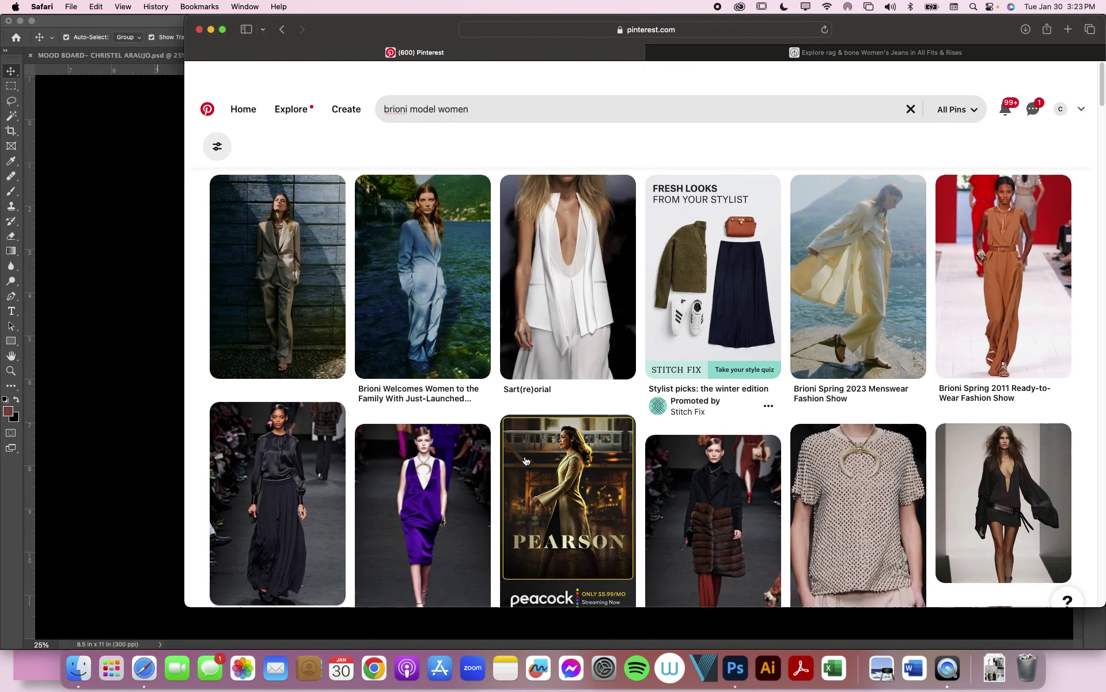
{"action": "left_click", "coordinate": [456, 244]}
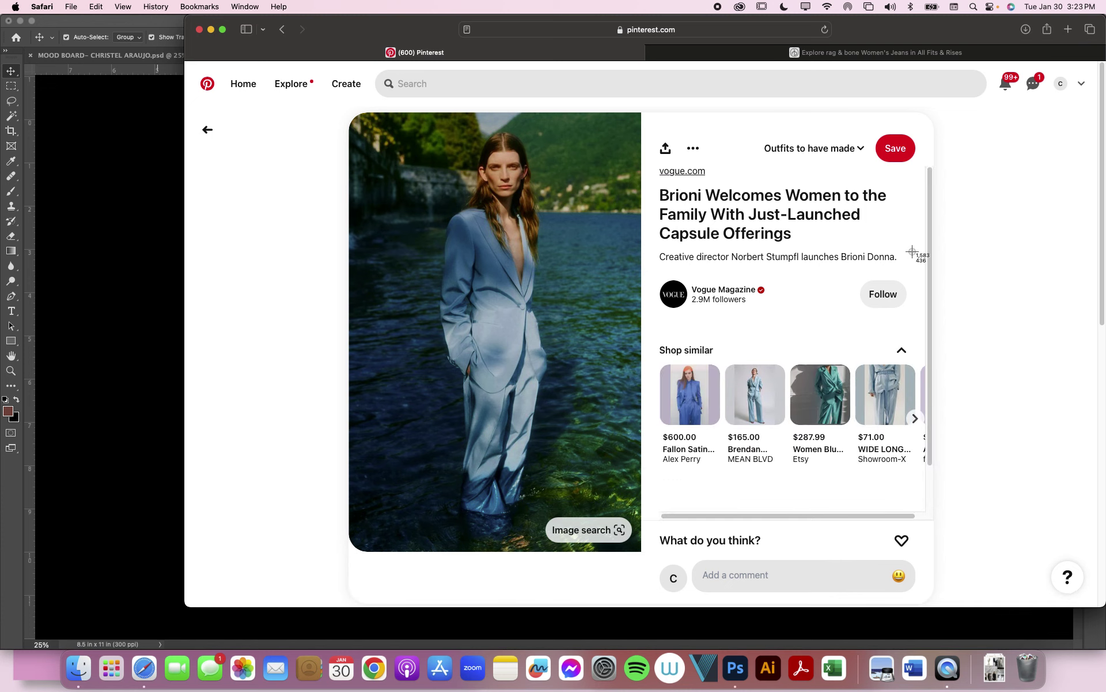
- Screenshot the lakeside blue-suit photo and bring Photoshop back to the front
{"action": "key", "text": "super+shift+4"}
{"action": "left_click_drag", "start_coordinate": [366, 123], "coordinate": [647, 530]}
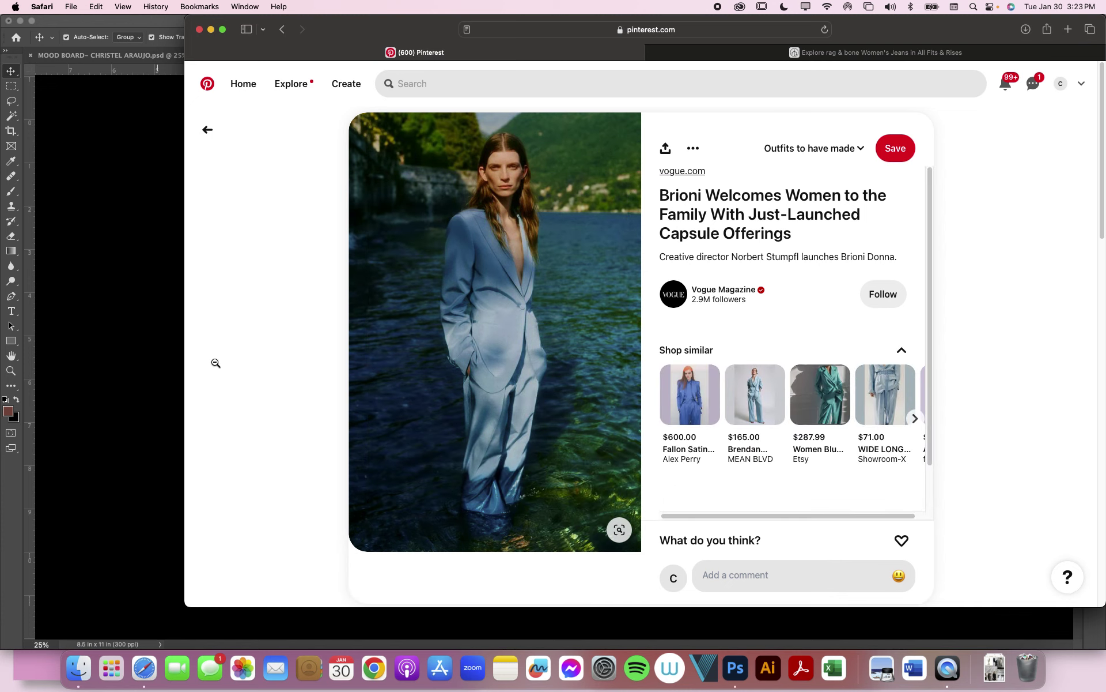
{"action": "left_click", "coordinate": [166, 367]}
- Place the 3.23.50 PM Desktop screenshot into the collage and merge it into new Layer 3
{"action": "left_click", "coordinate": [79, 668]}
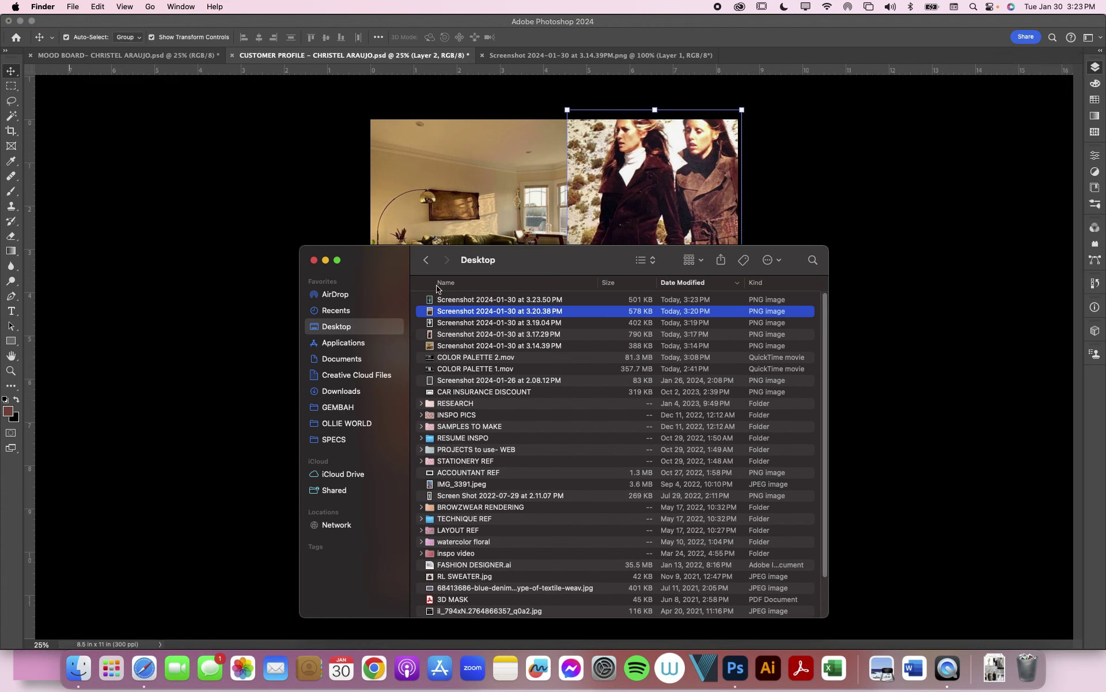
{"action": "left_click", "coordinate": [464, 298]}
{"action": "left_click_drag", "start_coordinate": [462, 293], "coordinate": [449, 178]}
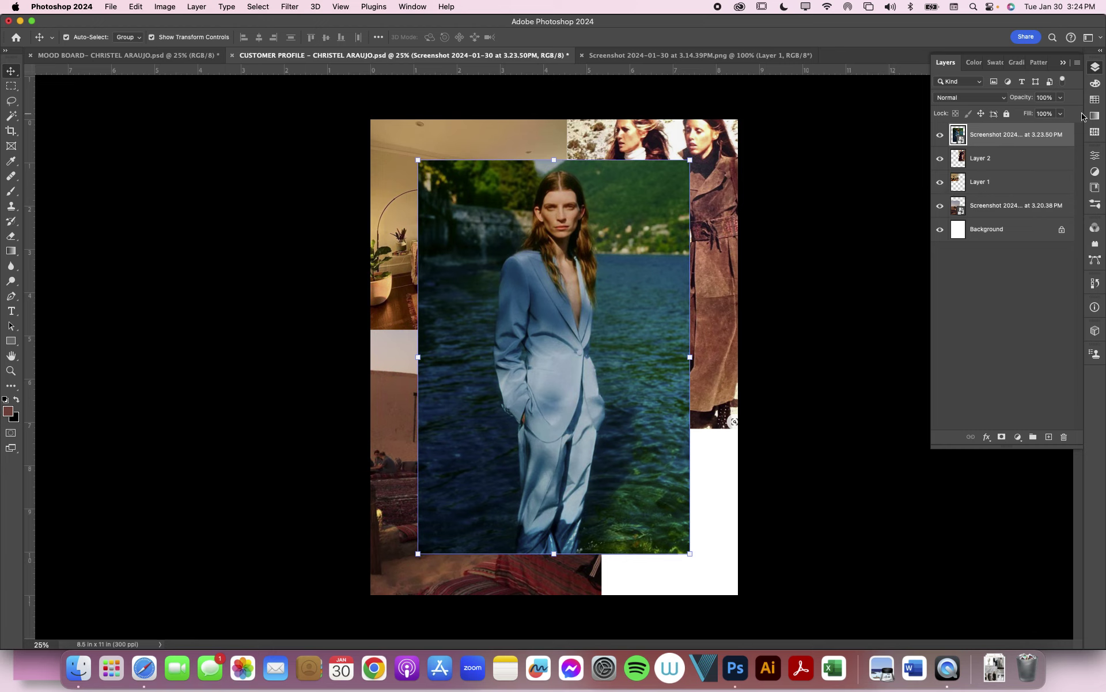
{"action": "left_click", "coordinate": [1050, 437]}
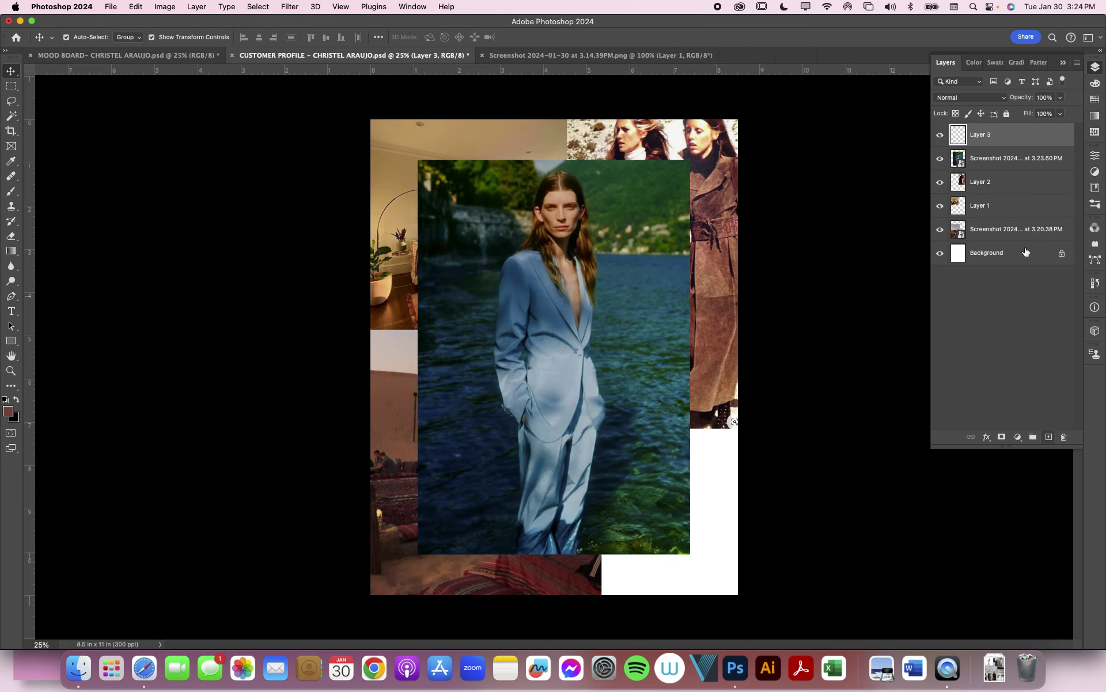
{"action": "left_click", "coordinate": [1026, 156], "text": "shift"}
{"action": "key", "text": "super+e"}
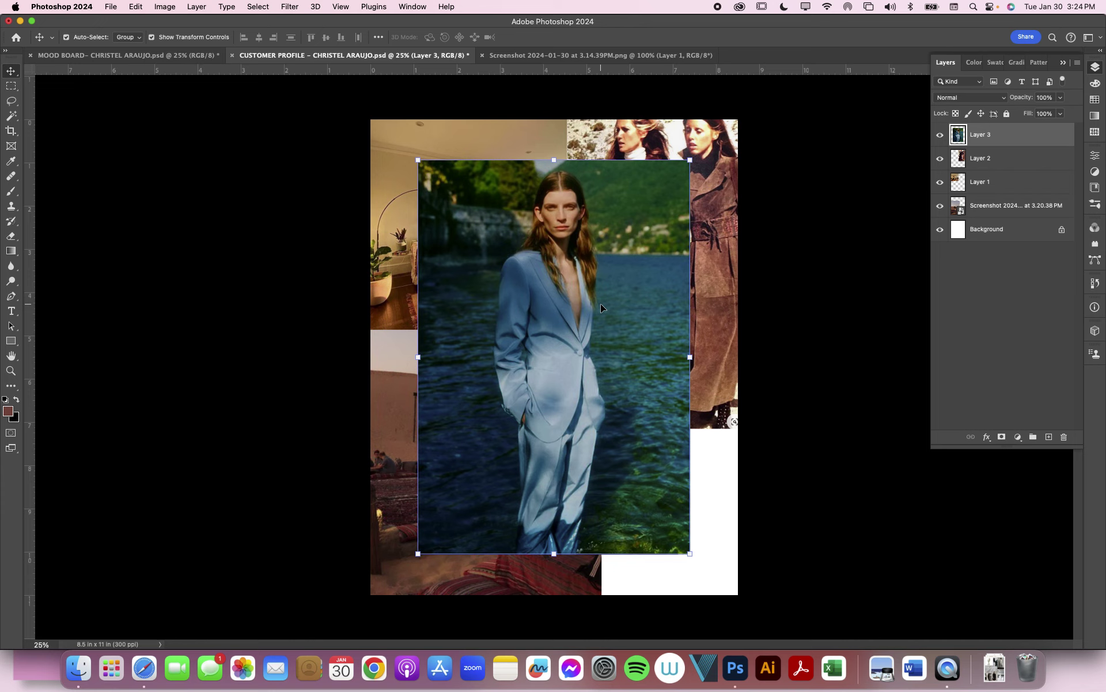
- Convert the Layer 3 blue-suit photo to black and white using the default Black & White preset
{"action": "left_click", "coordinate": [203, 8]}
{"action": "mouse_move", "coordinate": [172, 10]}
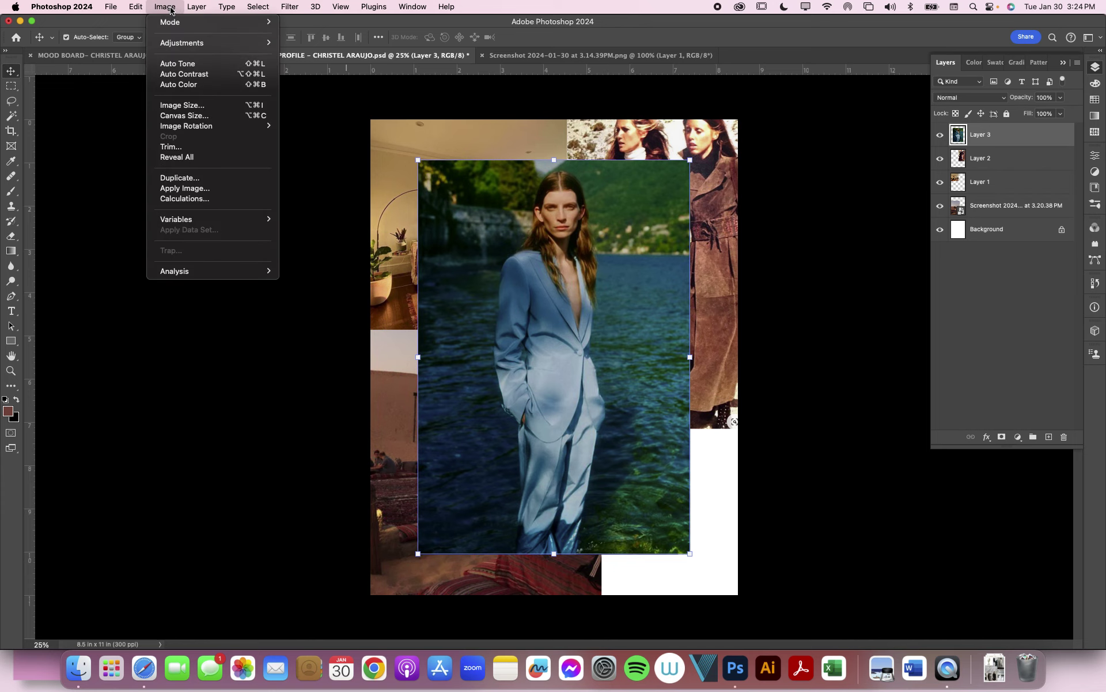
{"action": "mouse_move", "coordinate": [173, 45]}
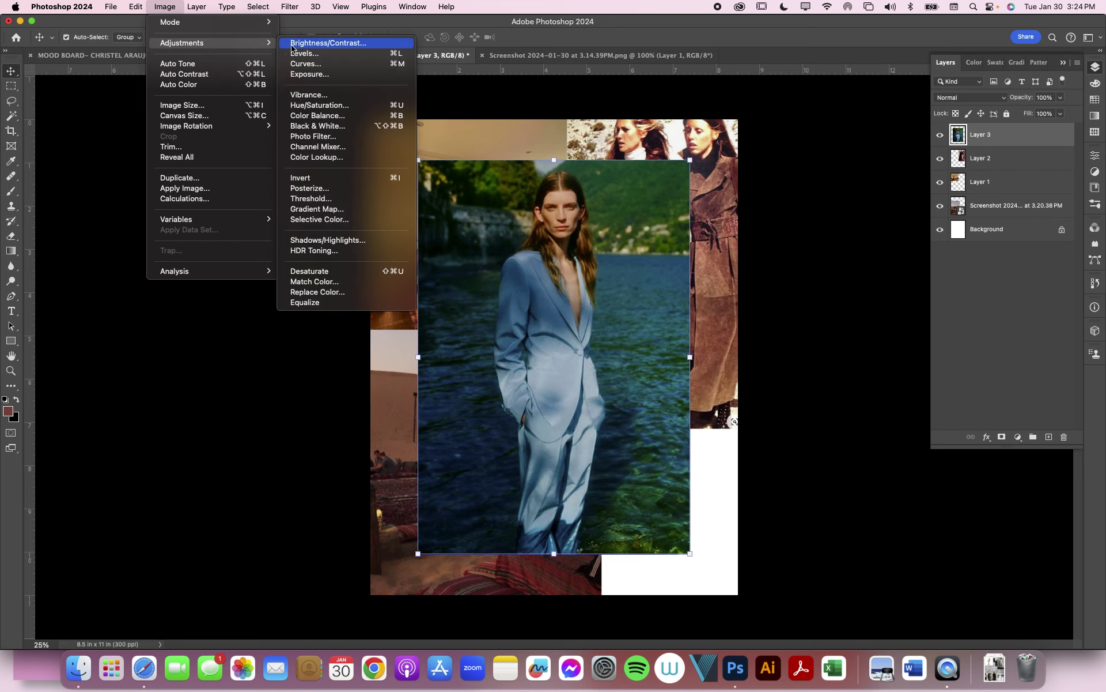
{"action": "left_click", "coordinate": [312, 126]}
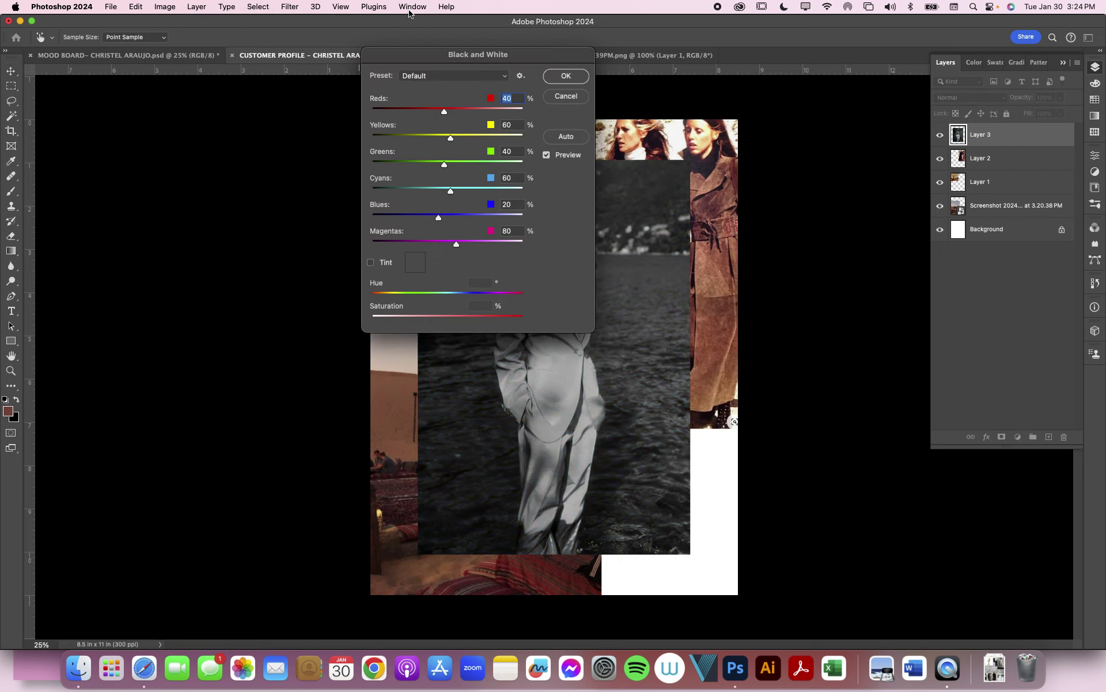
{"action": "left_click_drag", "start_coordinate": [496, 55], "coordinate": [829, 34]}
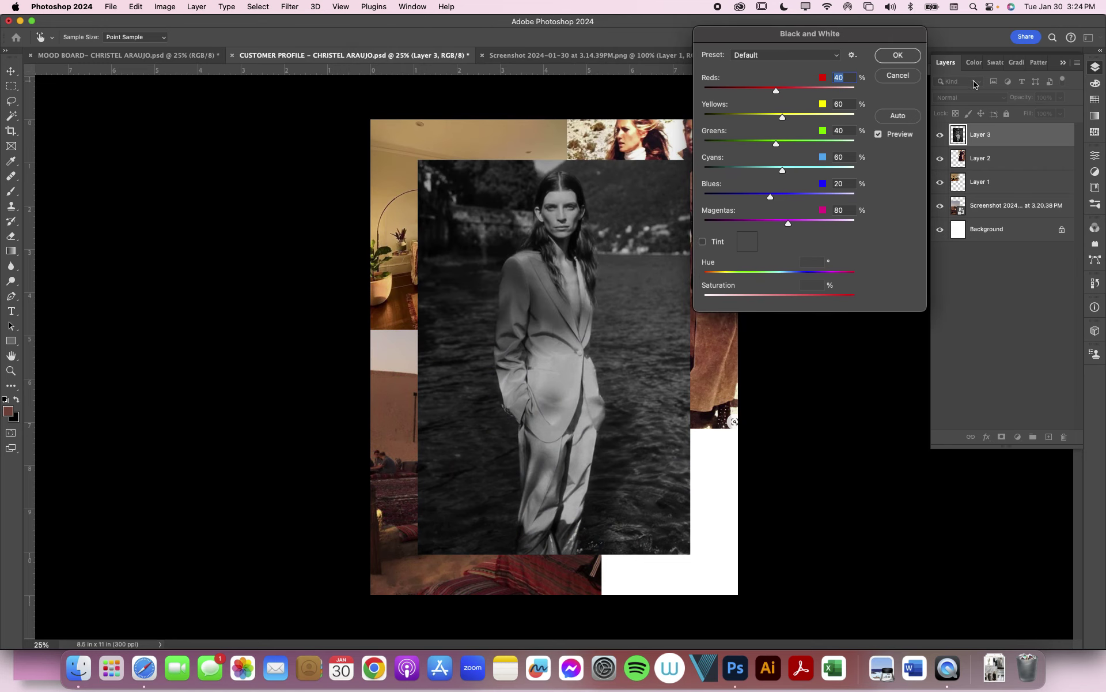
{"action": "left_click", "coordinate": [897, 55]}
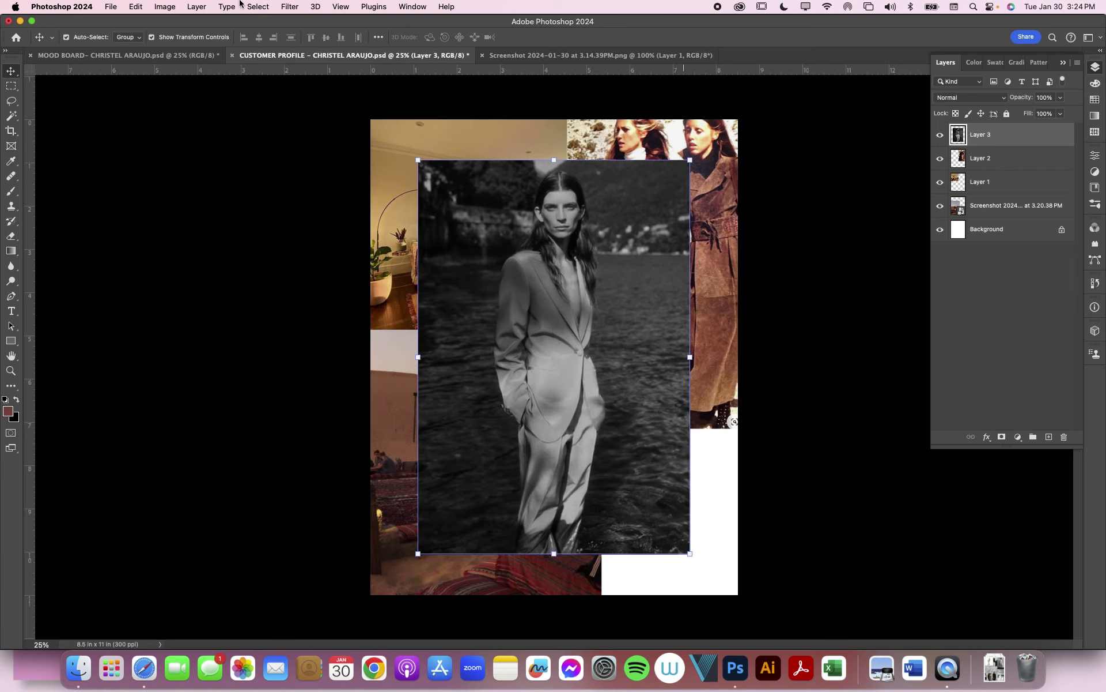
- Open Levels for the black-and-white photo, cancel it once, then reopen the Levels dialog
{"action": "left_click", "coordinate": [165, 6]}
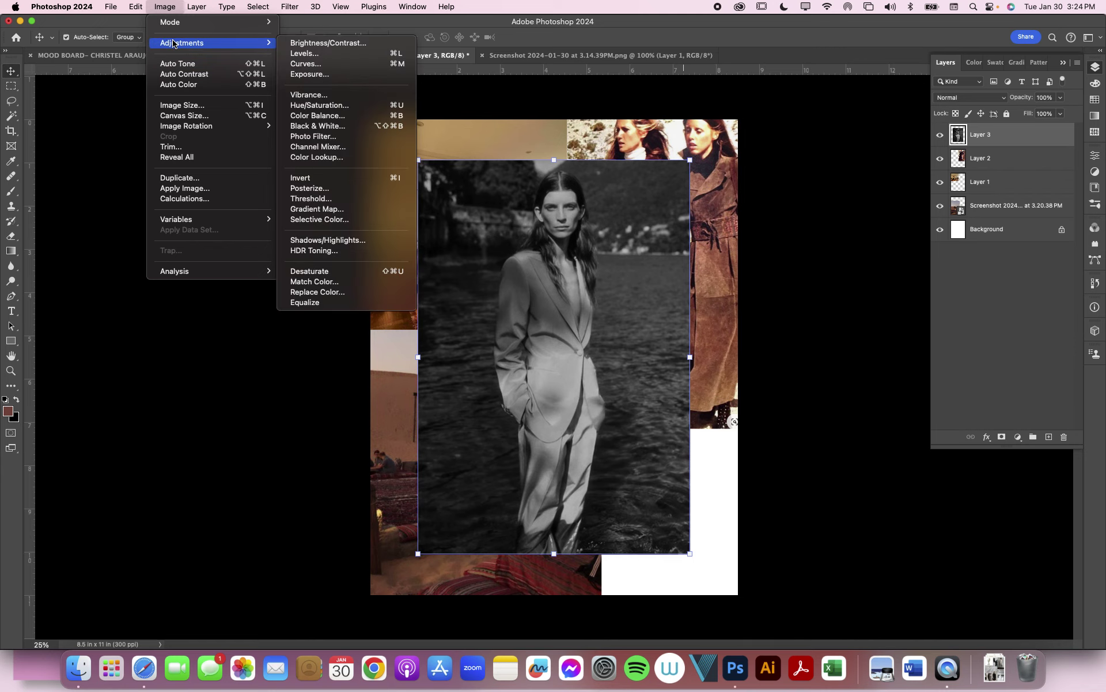
{"action": "left_click", "coordinate": [317, 58]}
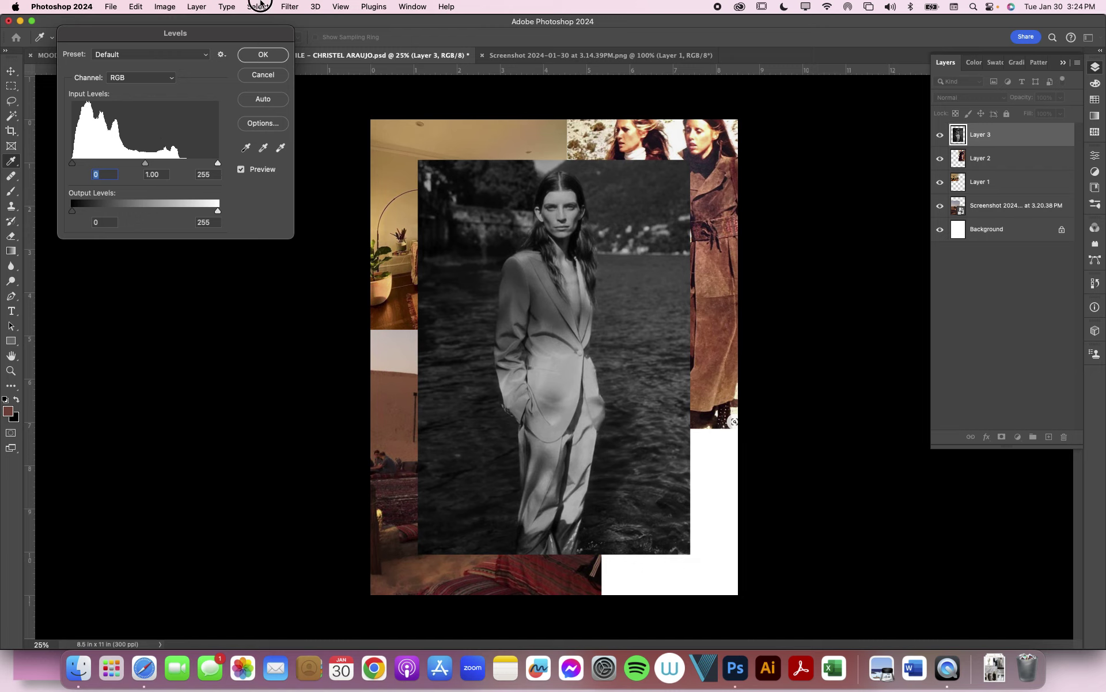
{"action": "left_click", "coordinate": [251, 5]}
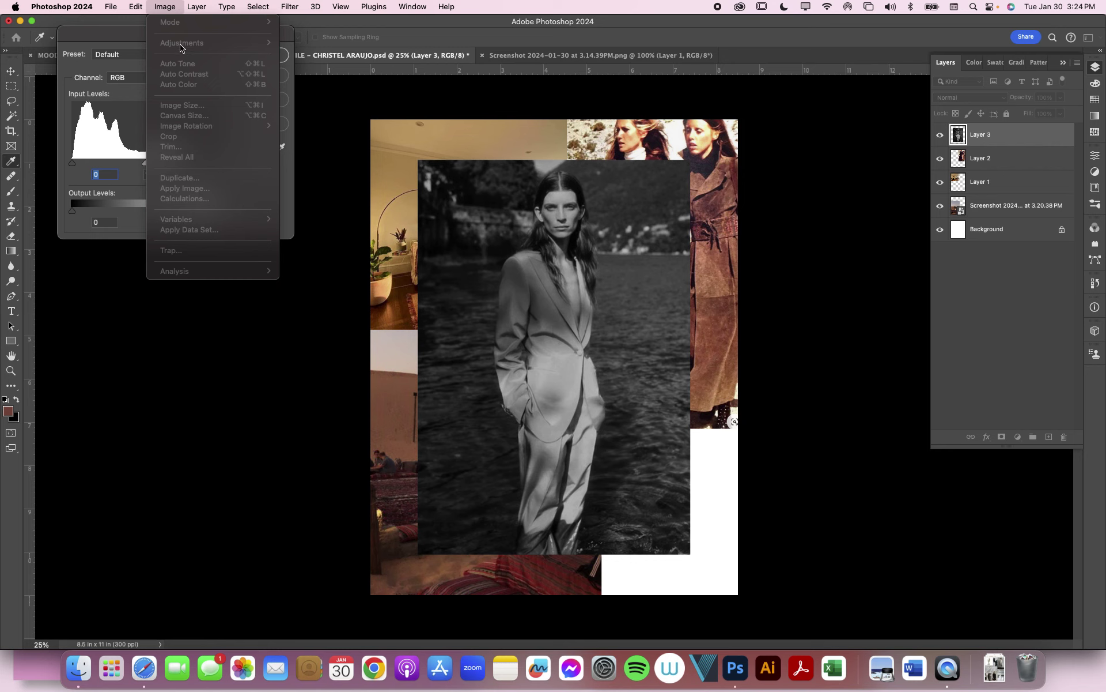
{"action": "key", "text": "Escape"}
{"action": "key", "text": "Escape"}
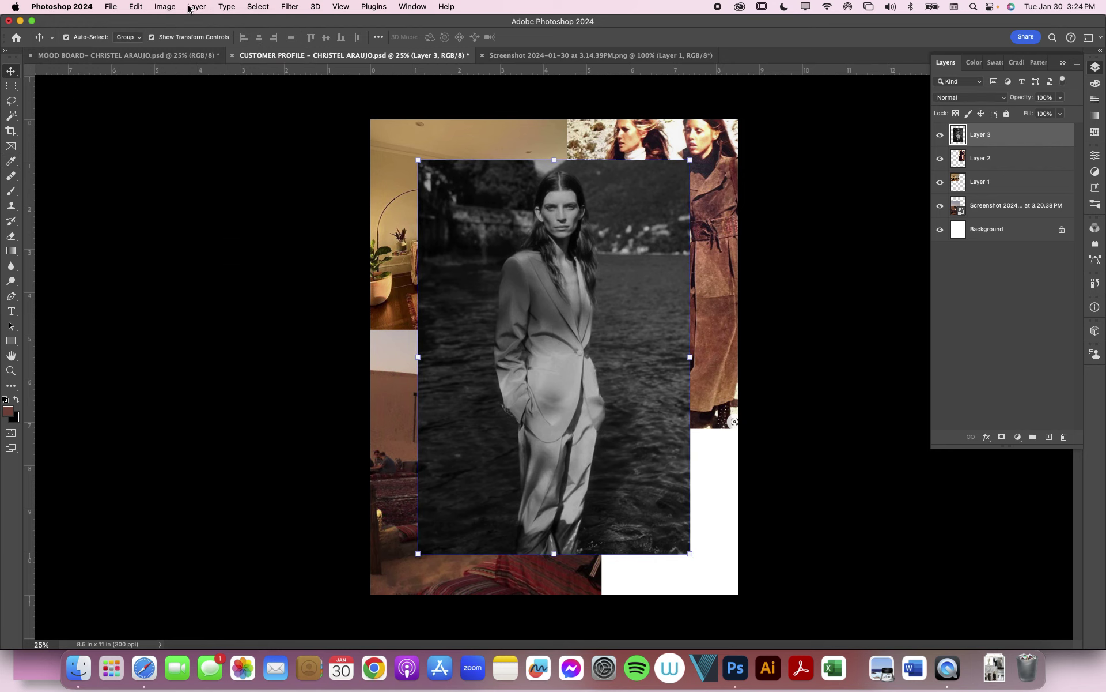
{"action": "left_click", "coordinate": [165, 6]}
{"action": "mouse_move", "coordinate": [173, 50]}
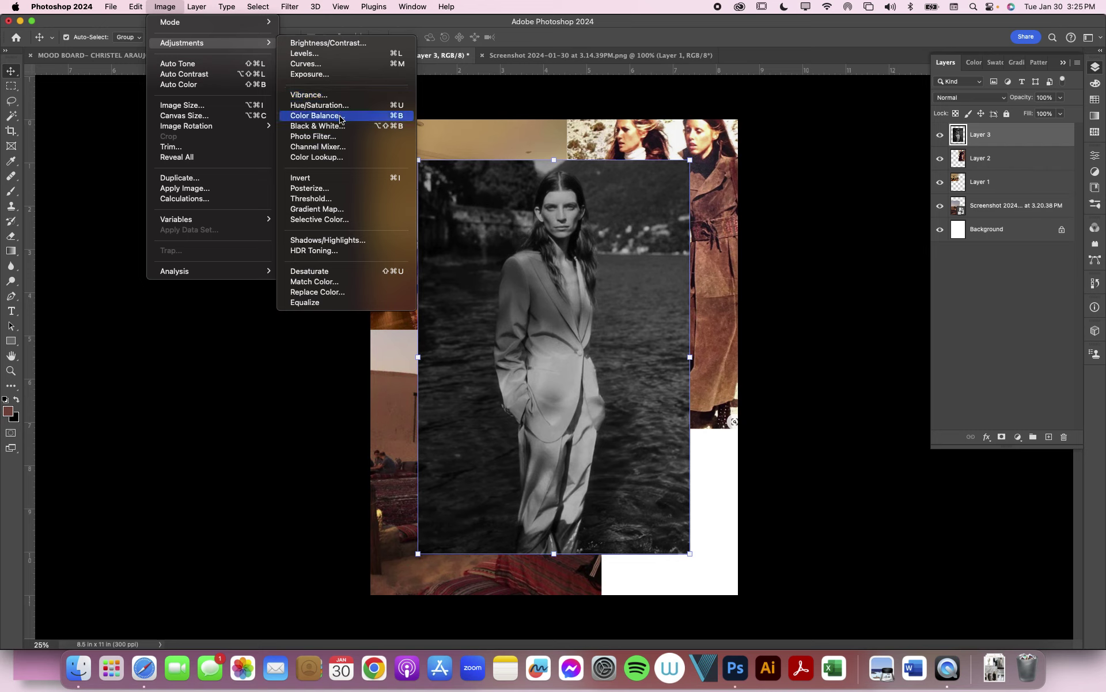
{"action": "left_click", "coordinate": [338, 53]}
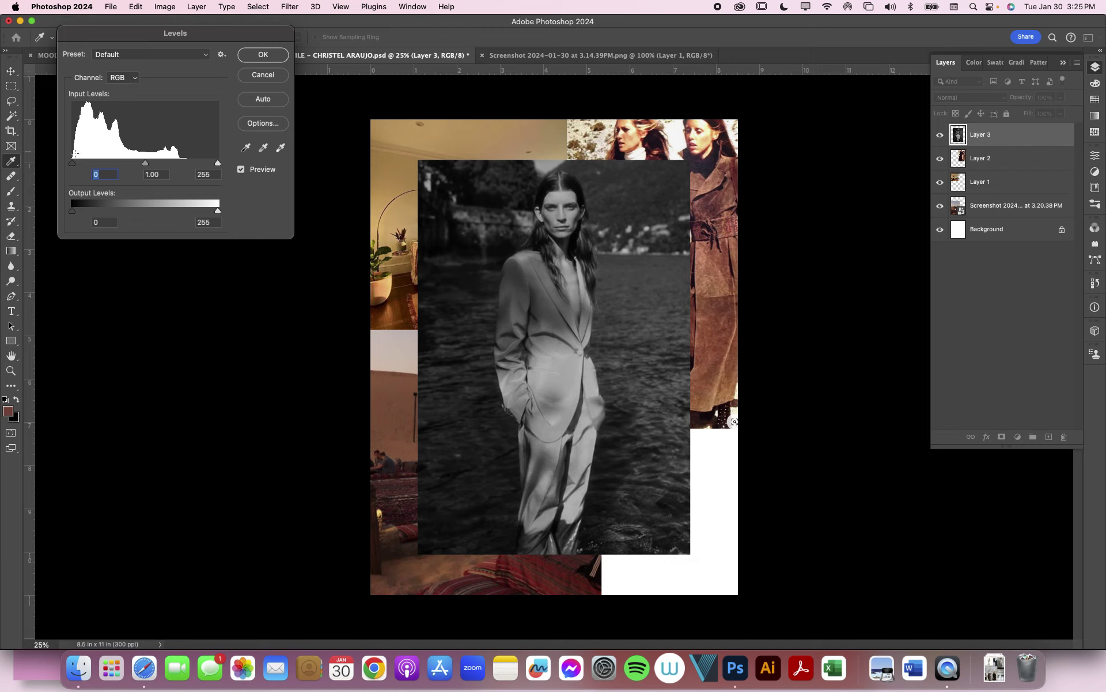
- Test the black, white and midtone sliders, ending at 0, 1.00 and 255, and show the Channel list
{"action": "mouse_move", "coordinate": [73, 163]}
{"action": "left_mouse_down"}
{"action": "mouse_move", "coordinate": [123, 163]}
{"action": "mouse_move", "coordinate": [86, 163]}
{"action": "left_mouse_up"}
{"action": "mouse_move", "coordinate": [218, 163]}
{"action": "left_mouse_down"}
{"action": "mouse_move", "coordinate": [202, 164]}
{"action": "mouse_move", "coordinate": [218, 163]}
{"action": "left_mouse_up"}
{"action": "mouse_move", "coordinate": [151, 162]}
{"action": "left_mouse_down"}
{"action": "mouse_move", "coordinate": [100, 162]}
{"action": "mouse_move", "coordinate": [161, 162]}
{"action": "mouse_move", "coordinate": [149, 154]}
{"action": "left_mouse_up"}
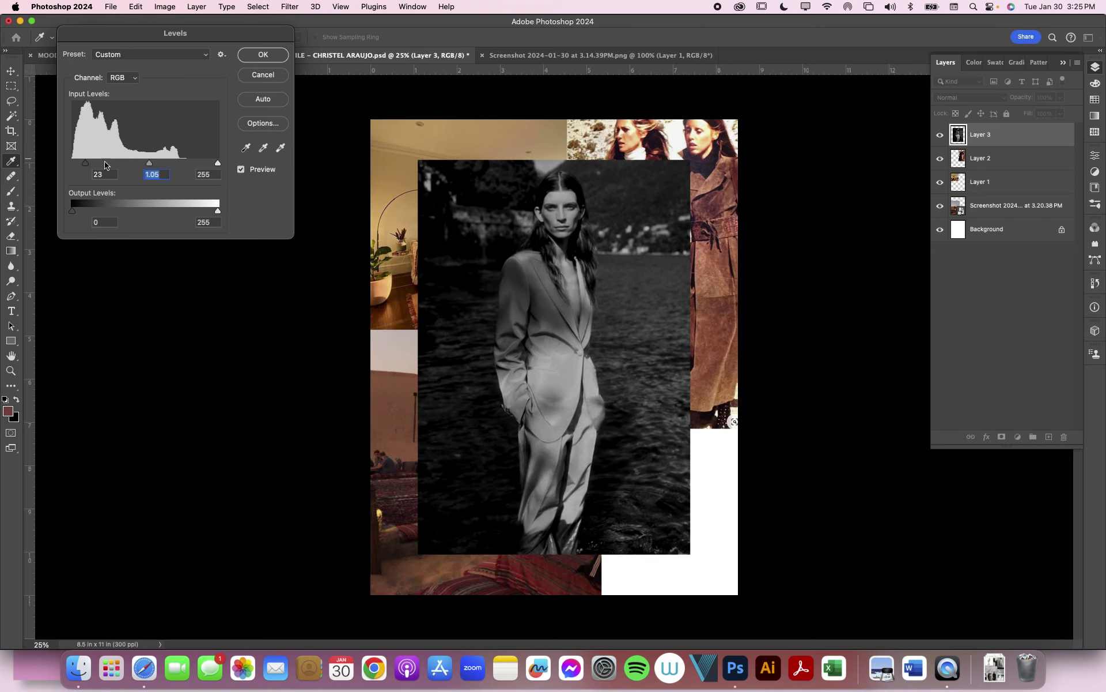
{"action": "left_click_drag", "start_coordinate": [85, 163], "coordinate": [77, 164]}
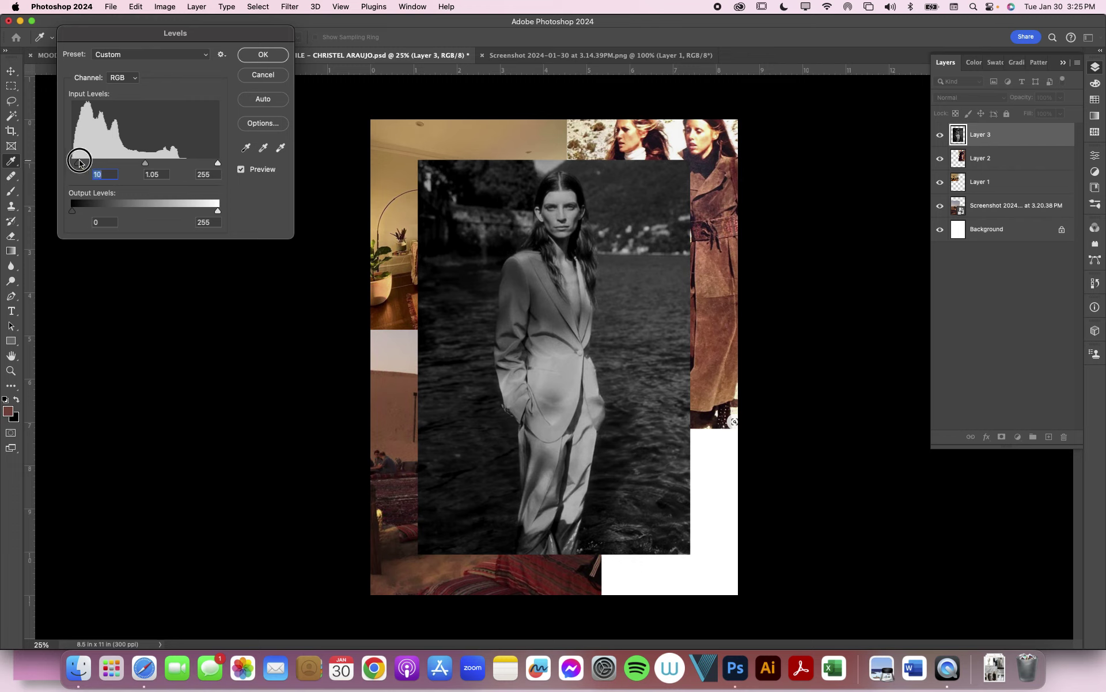
{"action": "left_click_drag", "start_coordinate": [78, 163], "coordinate": [53, 166]}
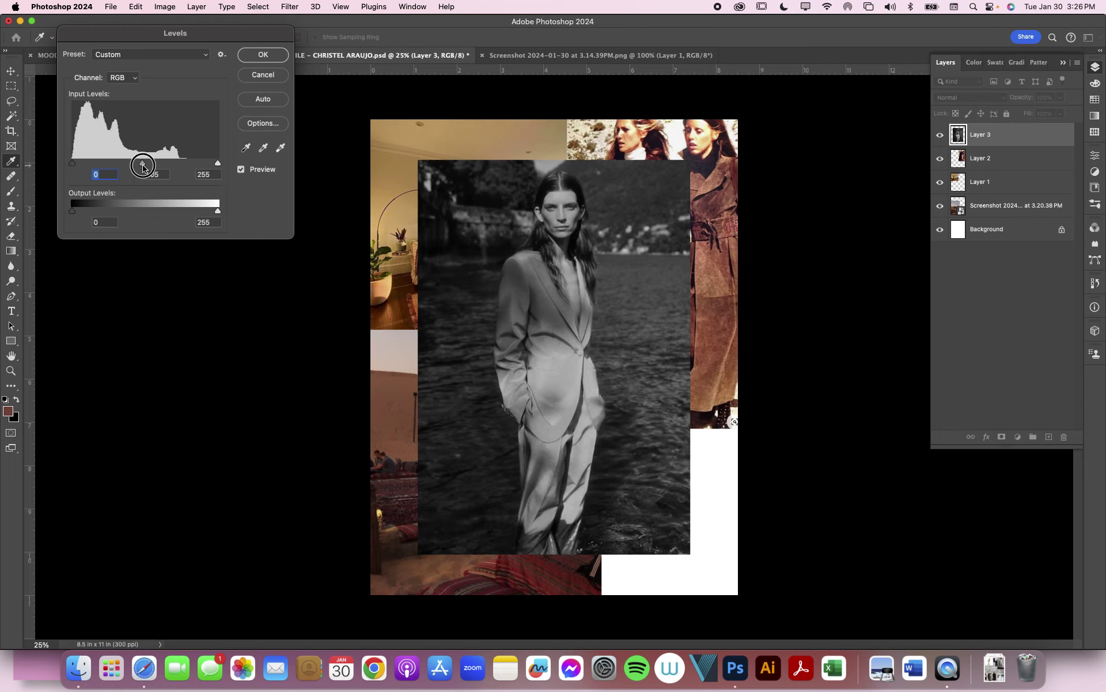
{"action": "mouse_move", "coordinate": [143, 164]}
{"action": "left_mouse_down"}
{"action": "mouse_move", "coordinate": [124, 165]}
{"action": "mouse_move", "coordinate": [145, 167]}
{"action": "left_mouse_up"}
{"action": "left_click", "coordinate": [123, 78]}
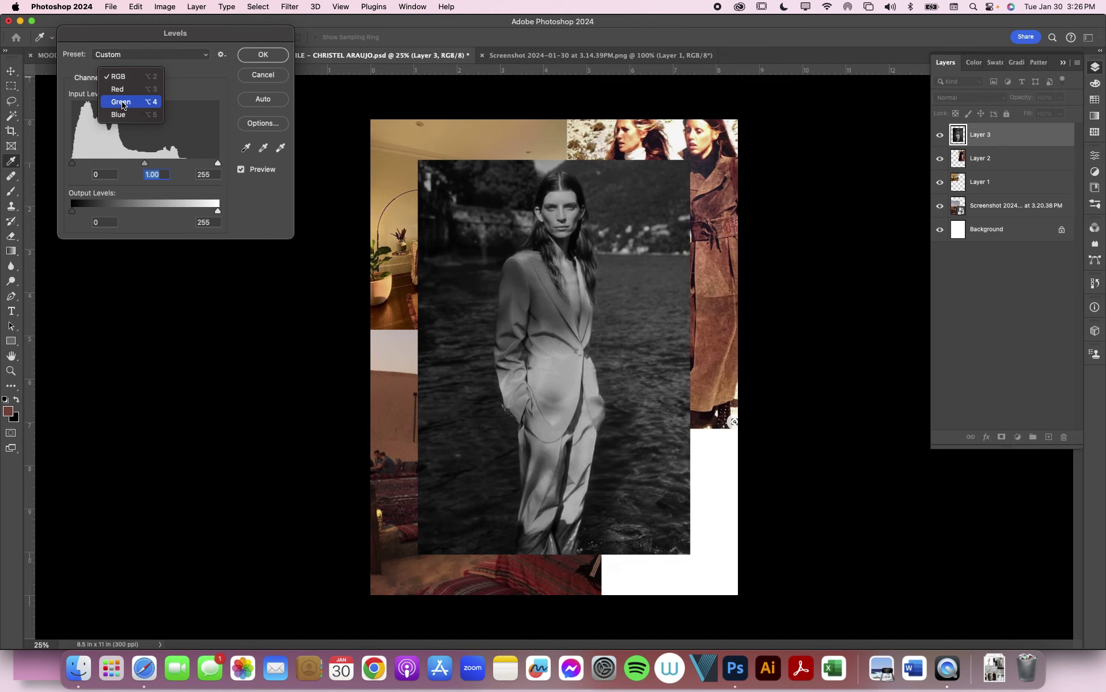
- After trying Green, set the Red-channel midtone to 1.18 for a warm sepia tint and apply Levels
{"action": "left_click", "coordinate": [122, 103]}
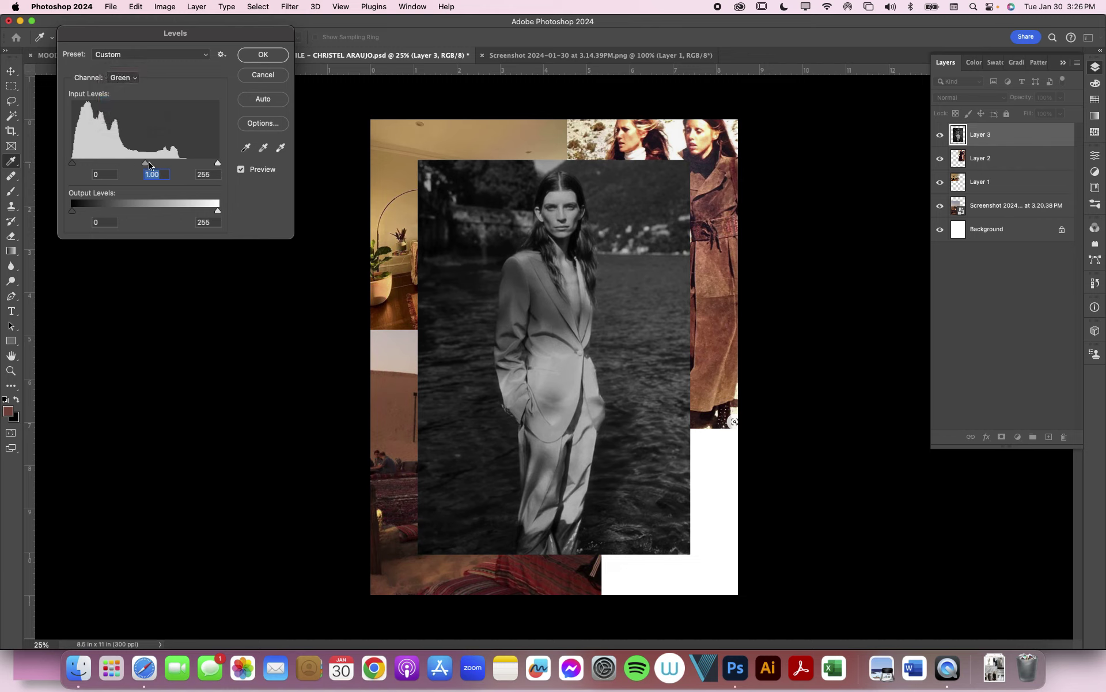
{"action": "mouse_move", "coordinate": [149, 165]}
{"action": "left_mouse_down"}
{"action": "mouse_move", "coordinate": [131, 168]}
{"action": "mouse_move", "coordinate": [147, 166]}
{"action": "left_mouse_up"}
{"action": "type", "text": "1"}
{"action": "left_click", "coordinate": [125, 78]}
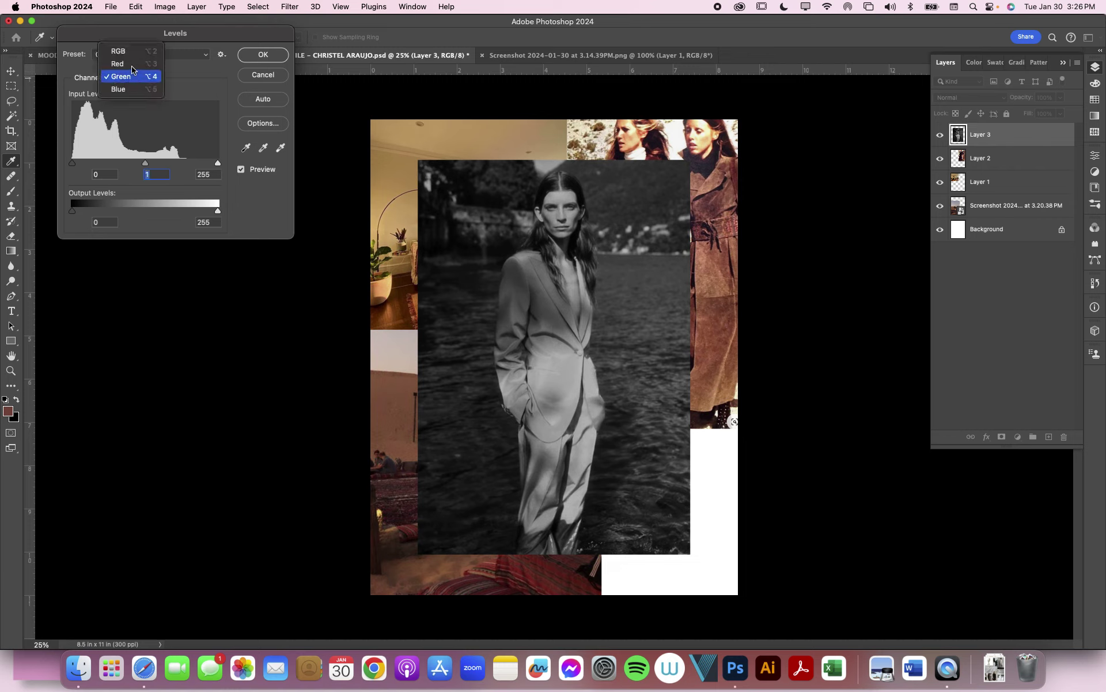
{"action": "left_click", "coordinate": [132, 64]}
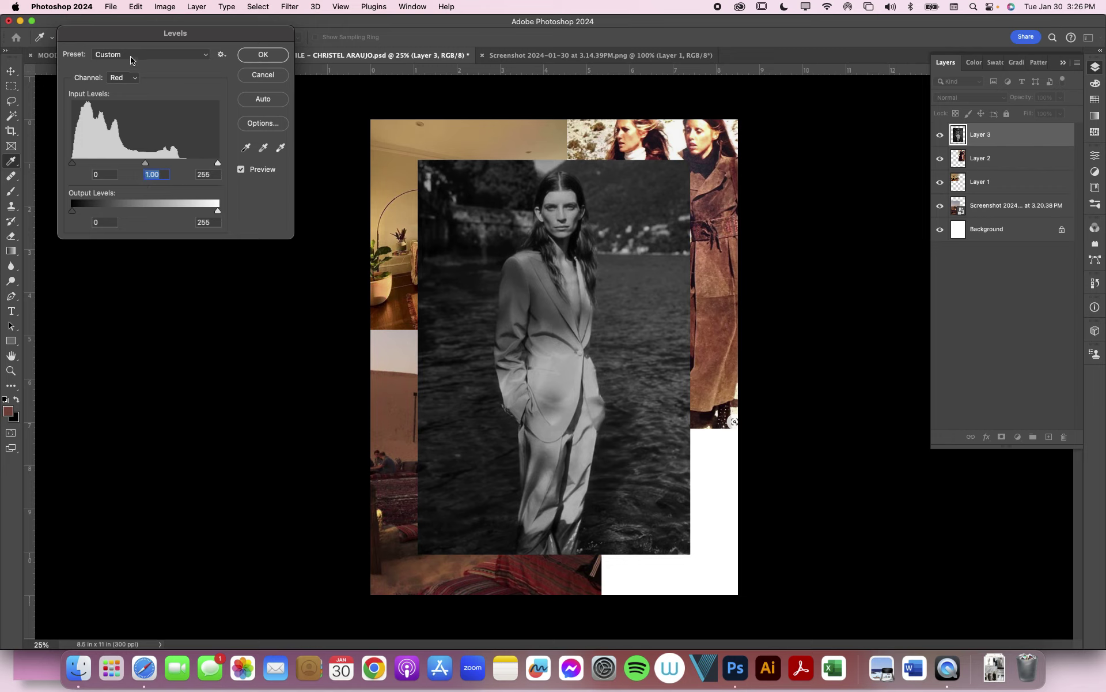
{"action": "left_click_drag", "start_coordinate": [143, 162], "coordinate": [137, 167]}
{"action": "left_click", "coordinate": [263, 54]}
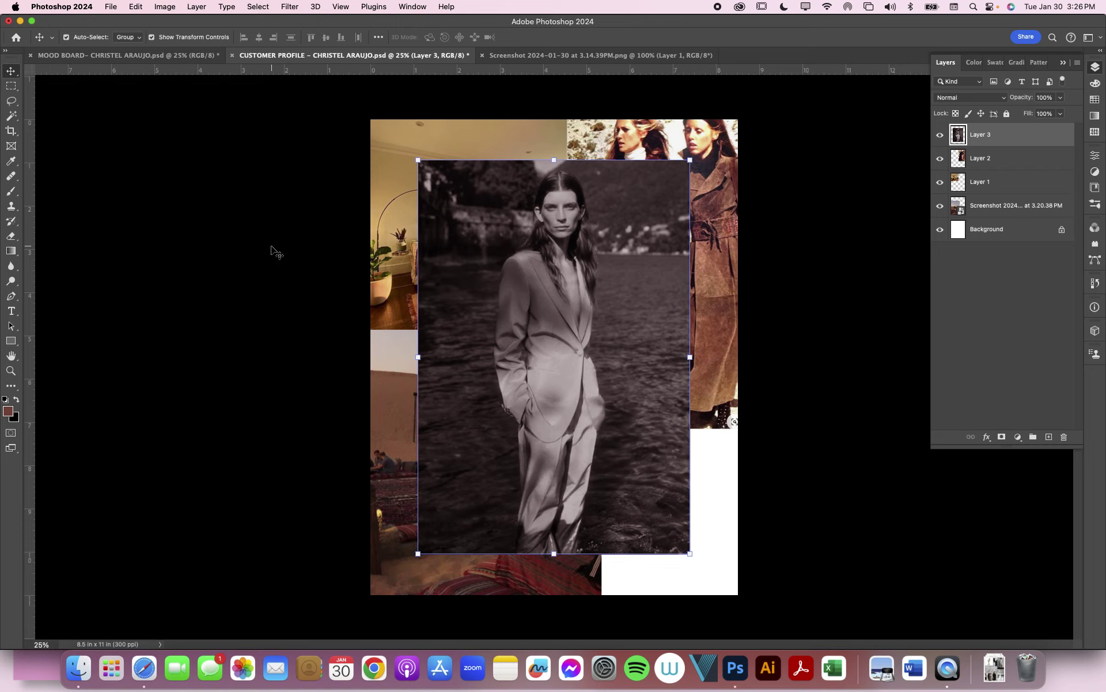
- Shift the Layer 3 suit photo's hue to +32 with Hue/Saturation
{"action": "left_click", "coordinate": [165, 6]}
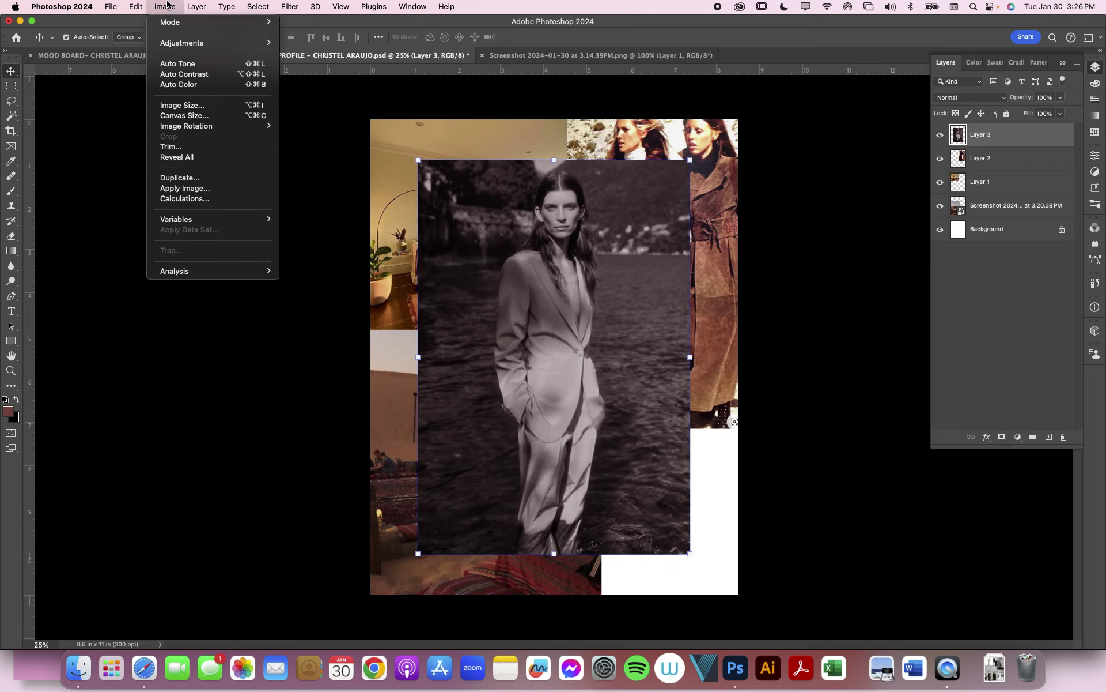
{"action": "mouse_move", "coordinate": [168, 42]}
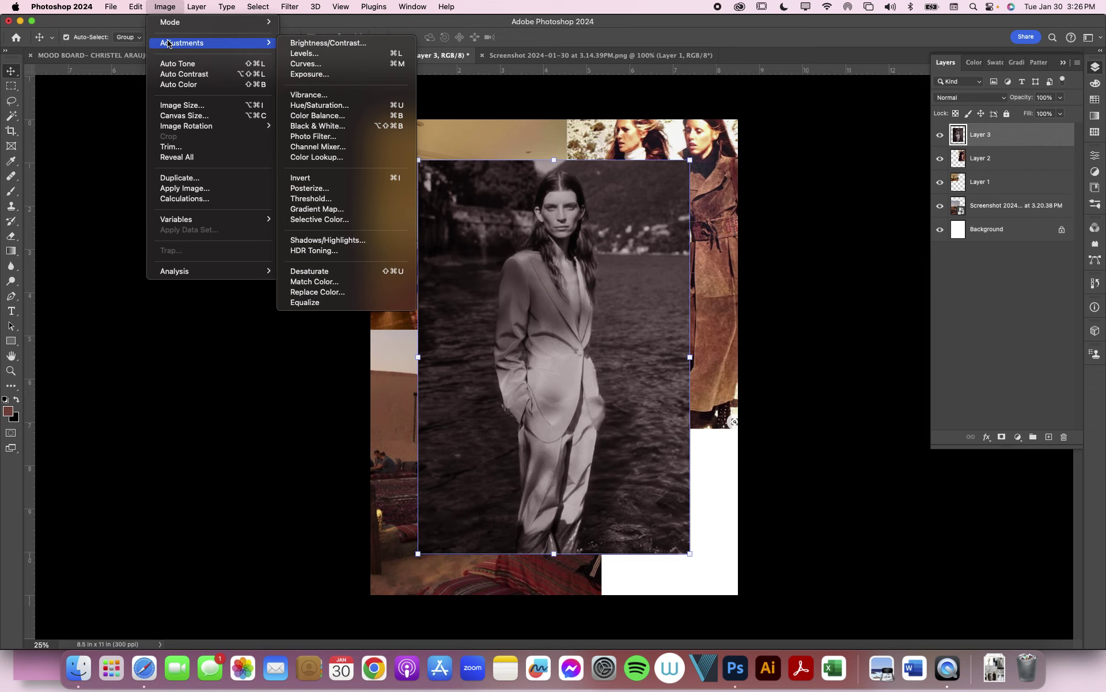
{"action": "left_click", "coordinate": [309, 105]}
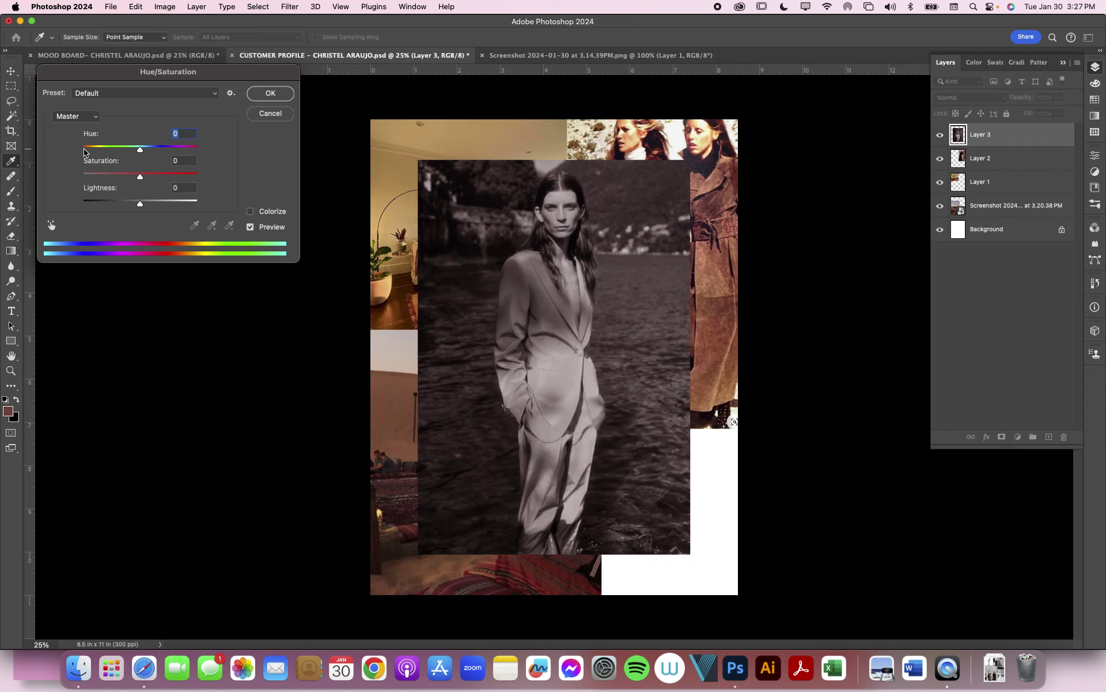
{"action": "mouse_move", "coordinate": [140, 150]}
{"action": "left_mouse_down"}
{"action": "mouse_move", "coordinate": [127, 150]}
{"action": "mouse_move", "coordinate": [187, 150]}
{"action": "mouse_move", "coordinate": [135, 150]}
{"action": "mouse_move", "coordinate": [159, 150]}
{"action": "left_mouse_up"}
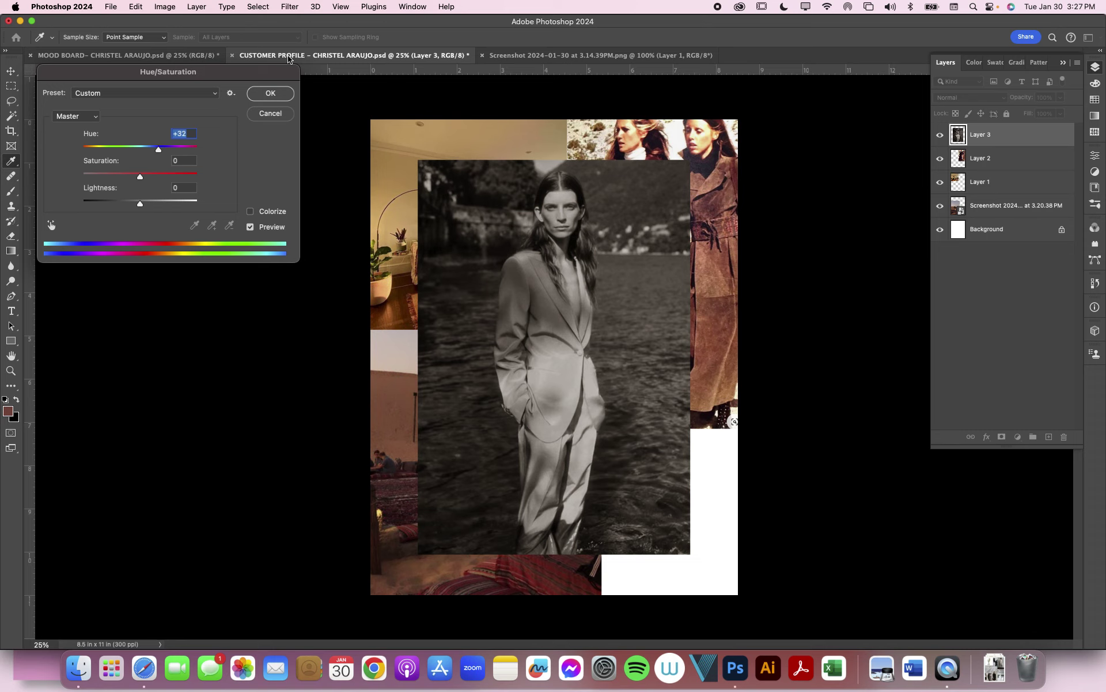
{"action": "left_click", "coordinate": [271, 93]}
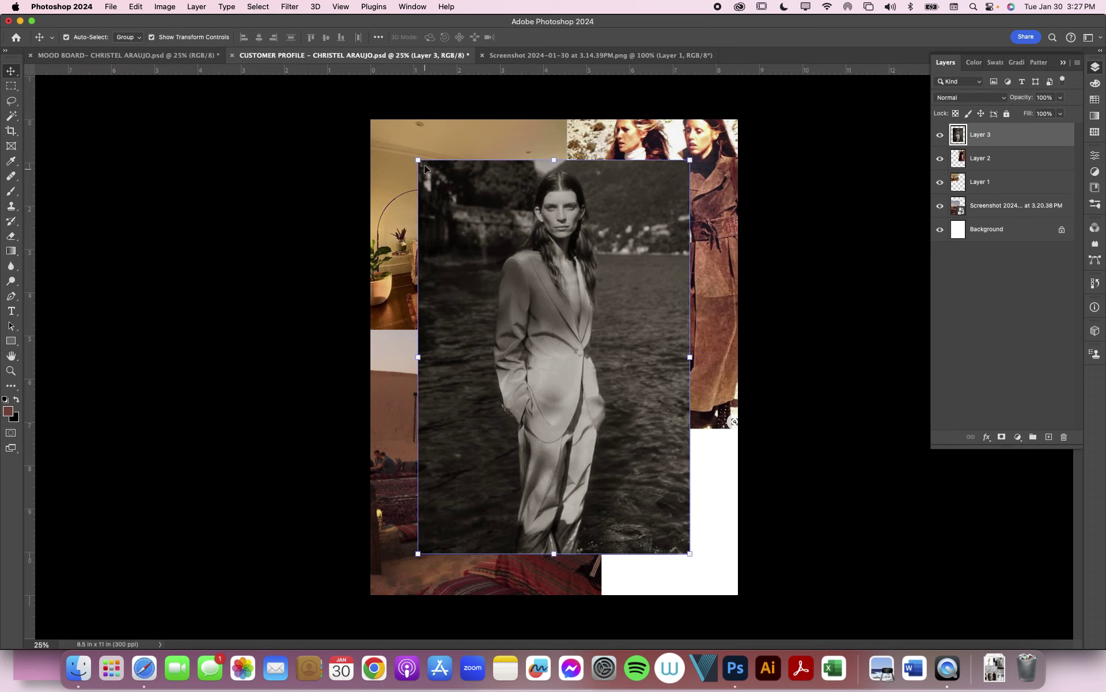
- Shrink the suit model photo into the lower-right slot, discarding a trial rotation
{"action": "left_click_drag", "start_coordinate": [419, 159], "coordinate": [519, 309]}
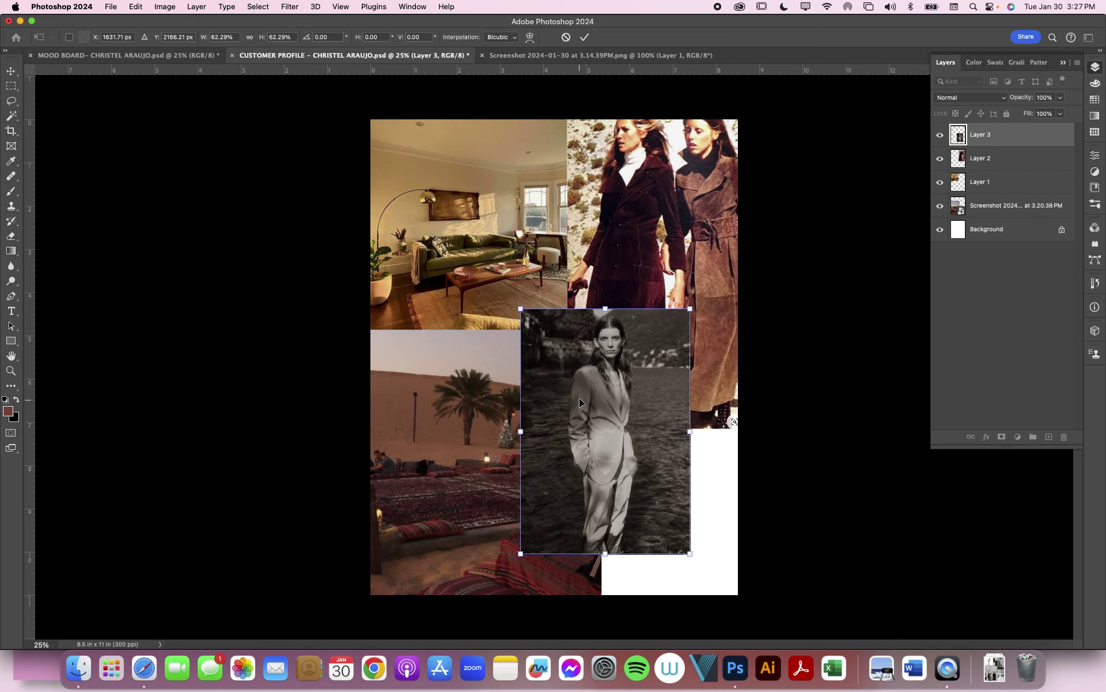
{"action": "left_click_drag", "start_coordinate": [579, 399], "coordinate": [627, 446]}
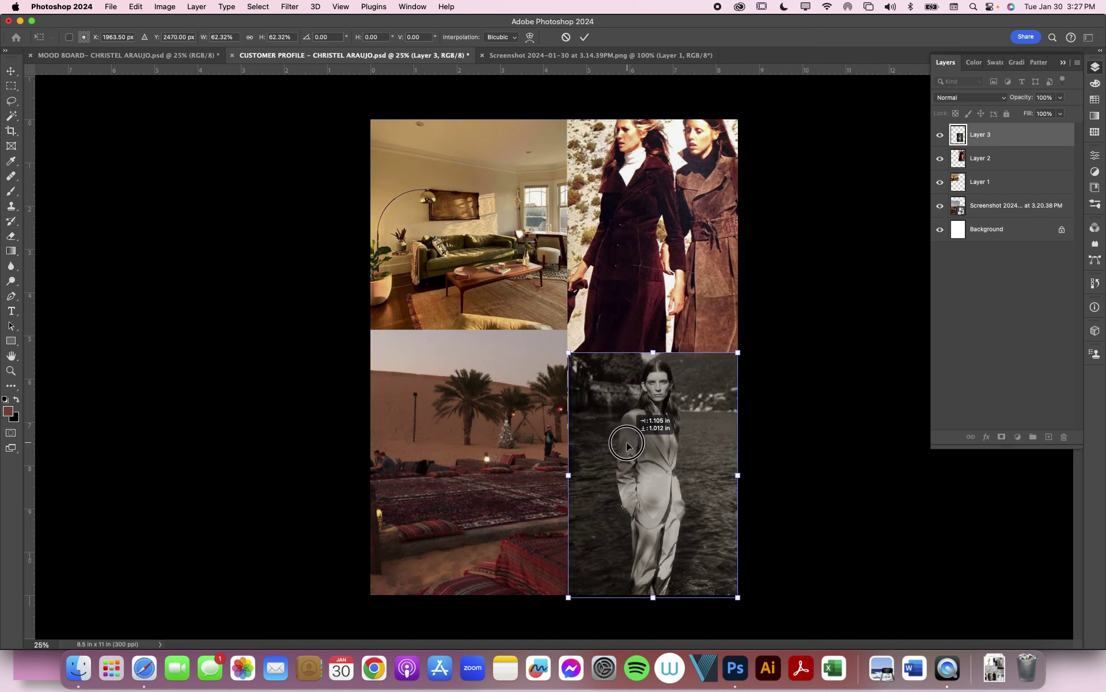
{"action": "left_click_drag", "start_coordinate": [627, 442], "coordinate": [627, 441]}
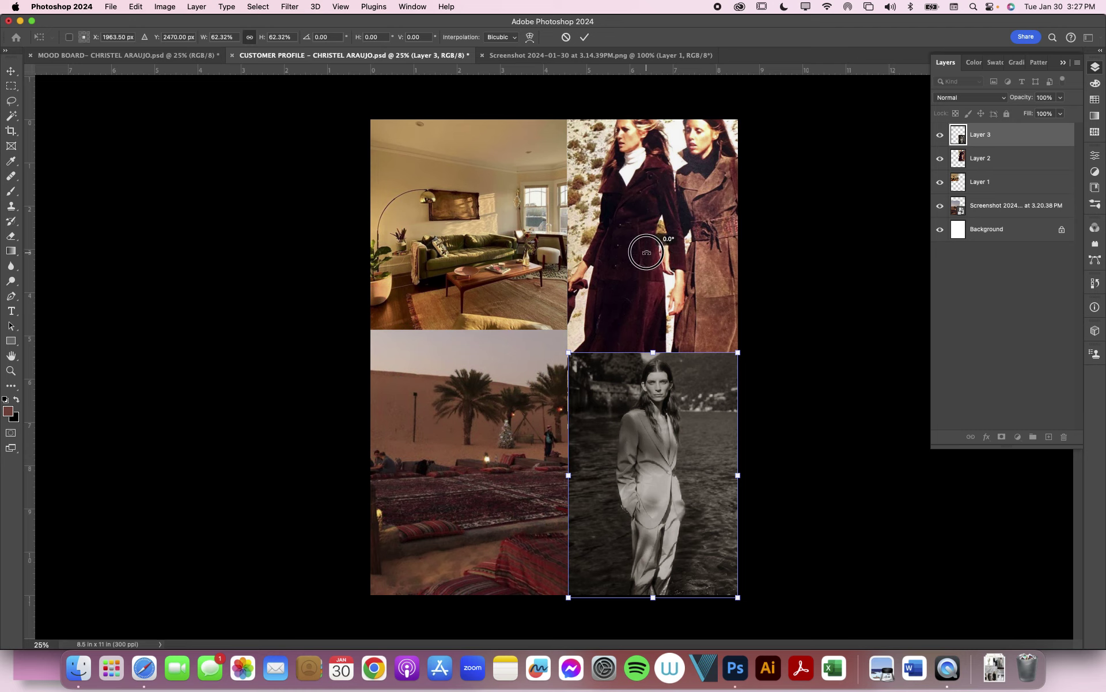
{"action": "left_click_drag", "start_coordinate": [642, 247], "coordinate": [646, 247]}
{"action": "key", "text": "Escape"}
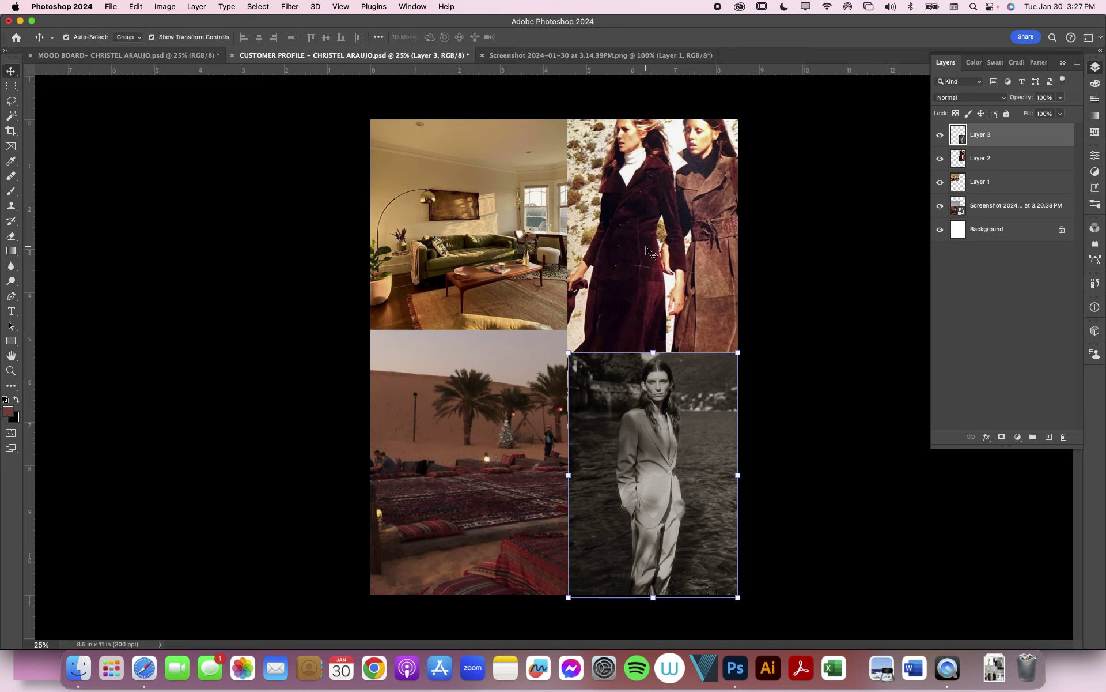
- Move the suede coats photo up, scale it to about 95%, and open its Hue/Saturation
{"action": "left_click", "coordinate": [658, 255]}
{"action": "left_click_drag", "start_coordinate": [654, 201], "coordinate": [658, 168]}
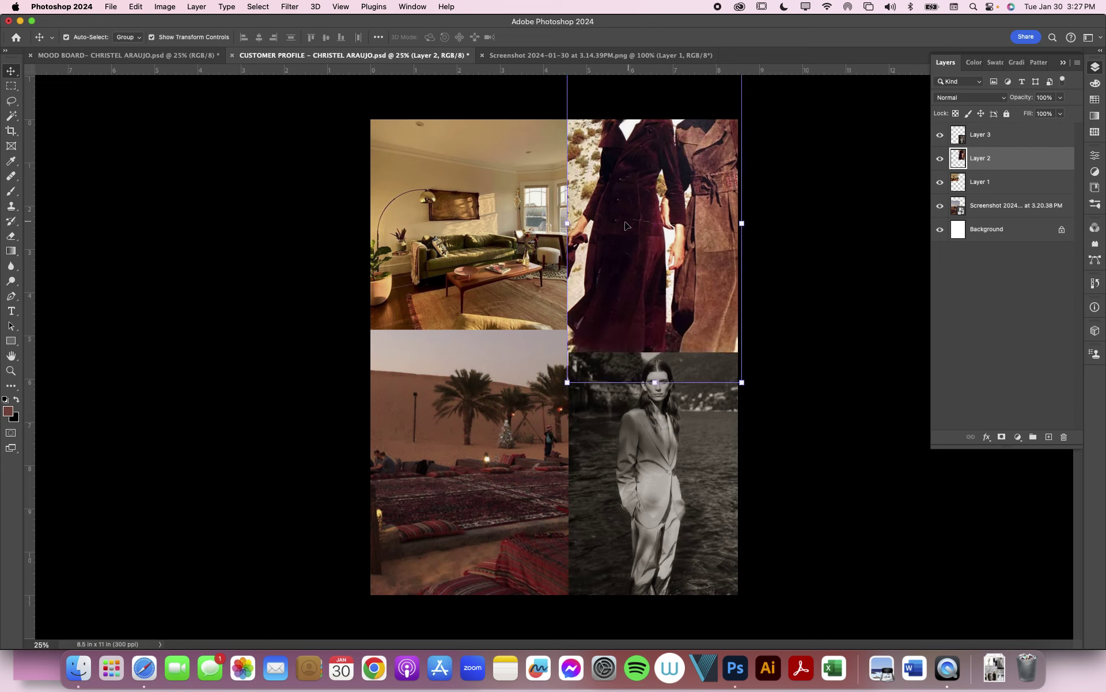
{"action": "left_click_drag", "start_coordinate": [741, 382], "coordinate": [710, 336]}
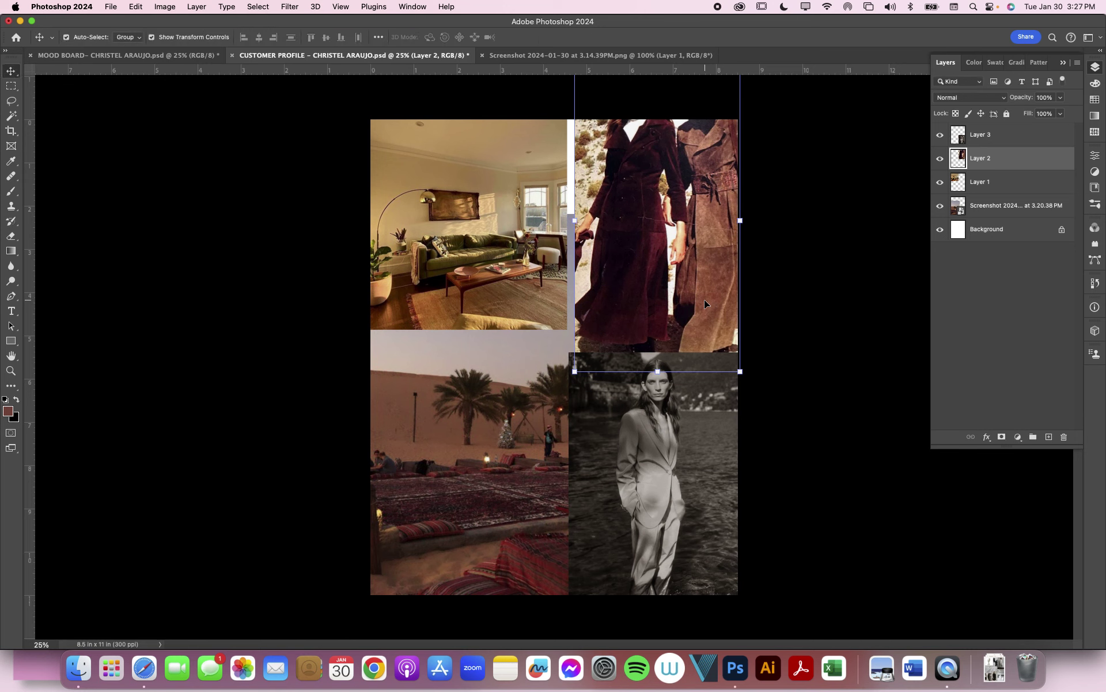
{"action": "key", "text": "Return"}
{"action": "key", "text": "super+u"}
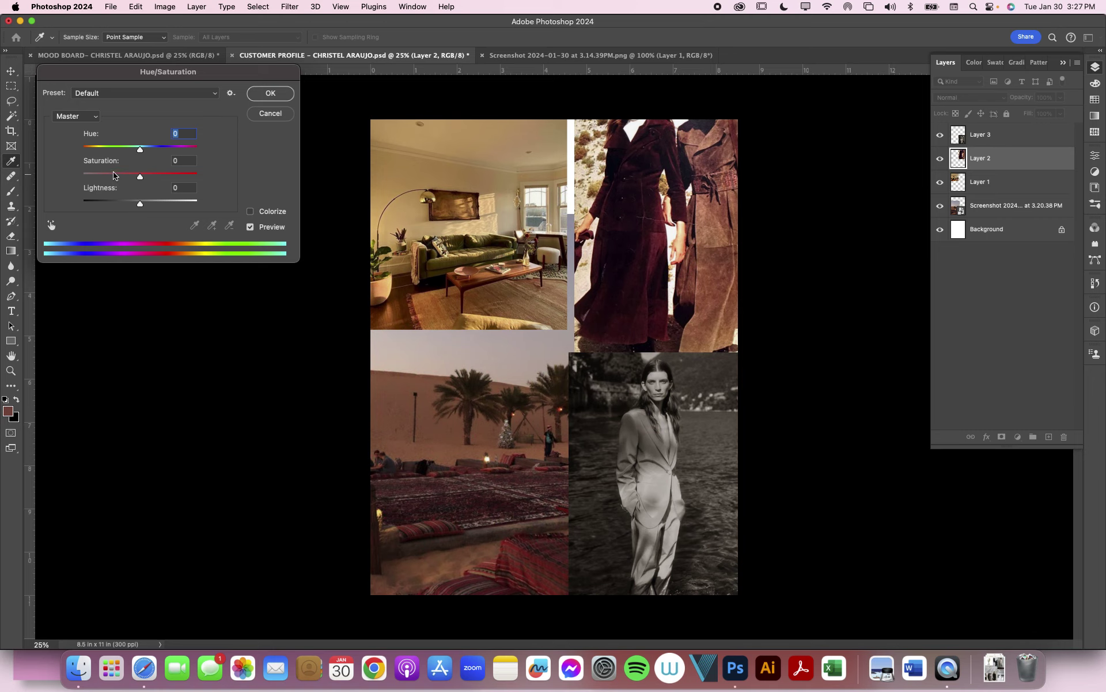
- Reduce the suede coats photo's saturation to -35, checking the before/after preview, and apply it
{"action": "left_click_drag", "start_coordinate": [138, 178], "coordinate": [129, 177]}
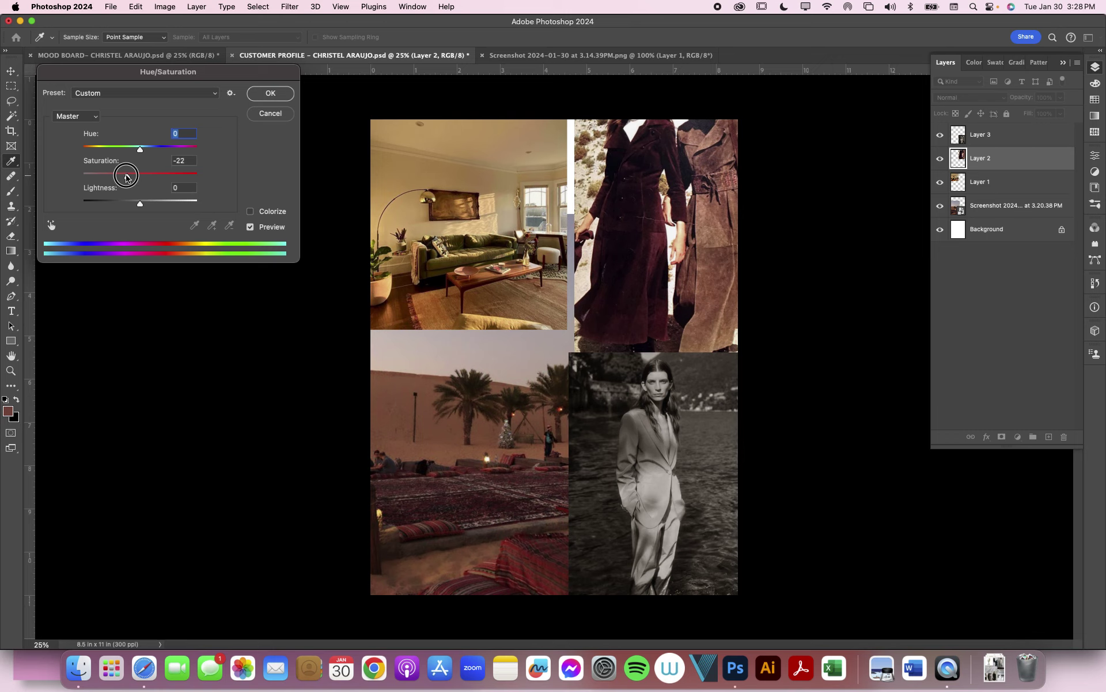
{"action": "mouse_move", "coordinate": [130, 177]}
{"action": "left_mouse_down"}
{"action": "mouse_move", "coordinate": [146, 178]}
{"action": "mouse_move", "coordinate": [120, 178]}
{"action": "left_mouse_up"}
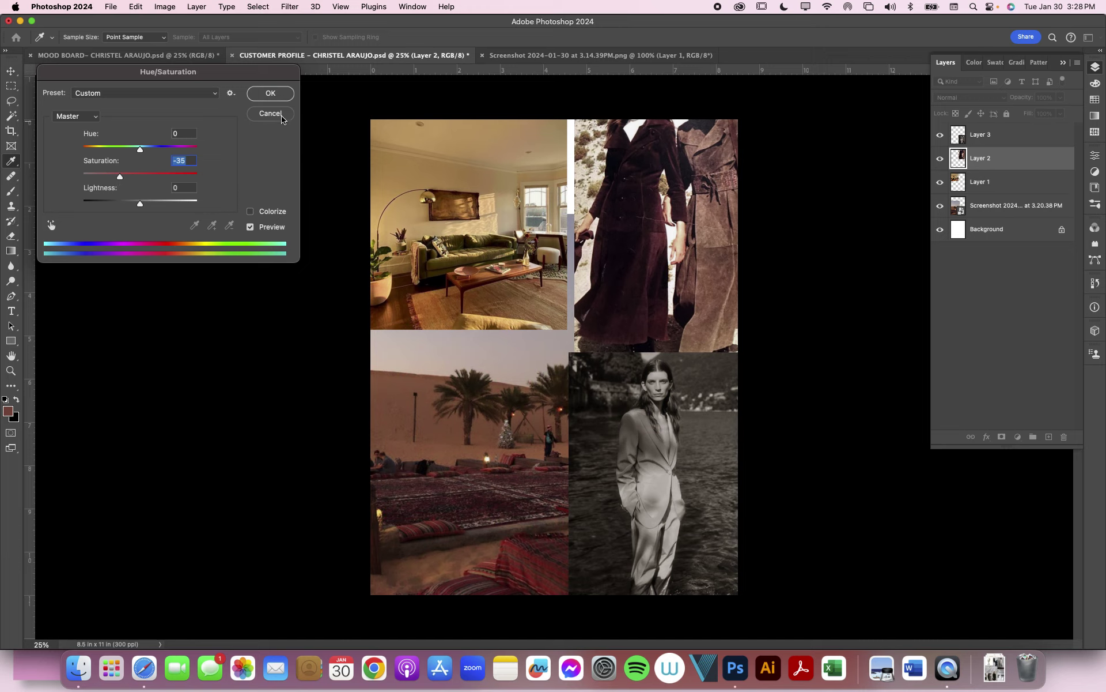
{"action": "left_click", "coordinate": [251, 227]}
{"action": "left_click", "coordinate": [251, 227]}
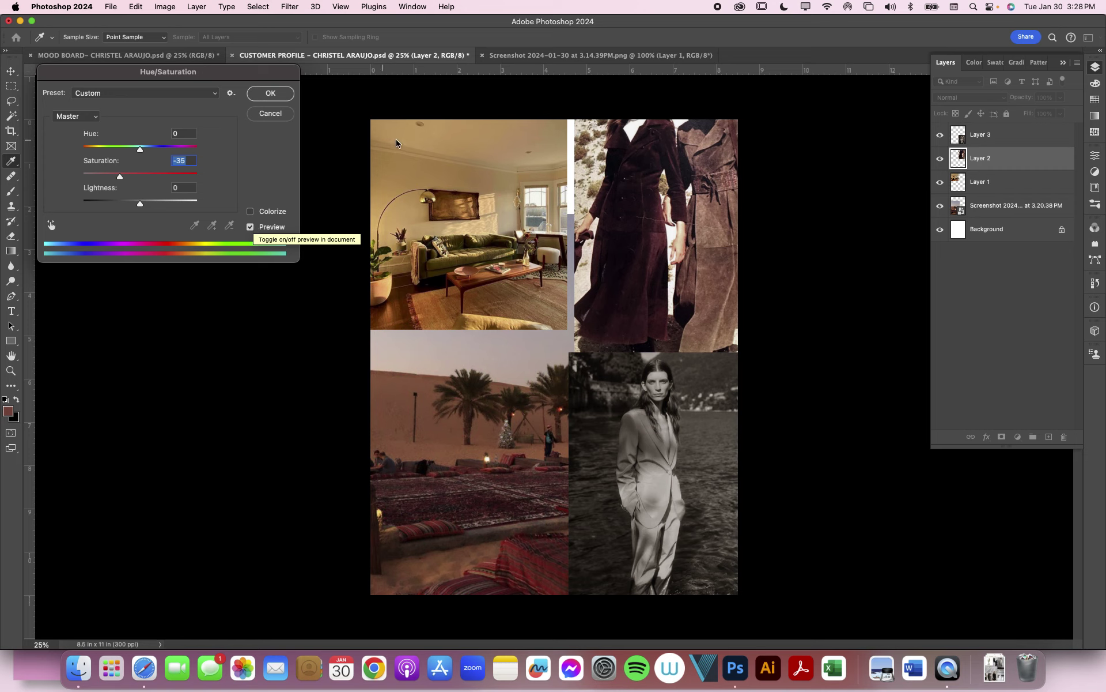
{"action": "left_click", "coordinate": [269, 94]}
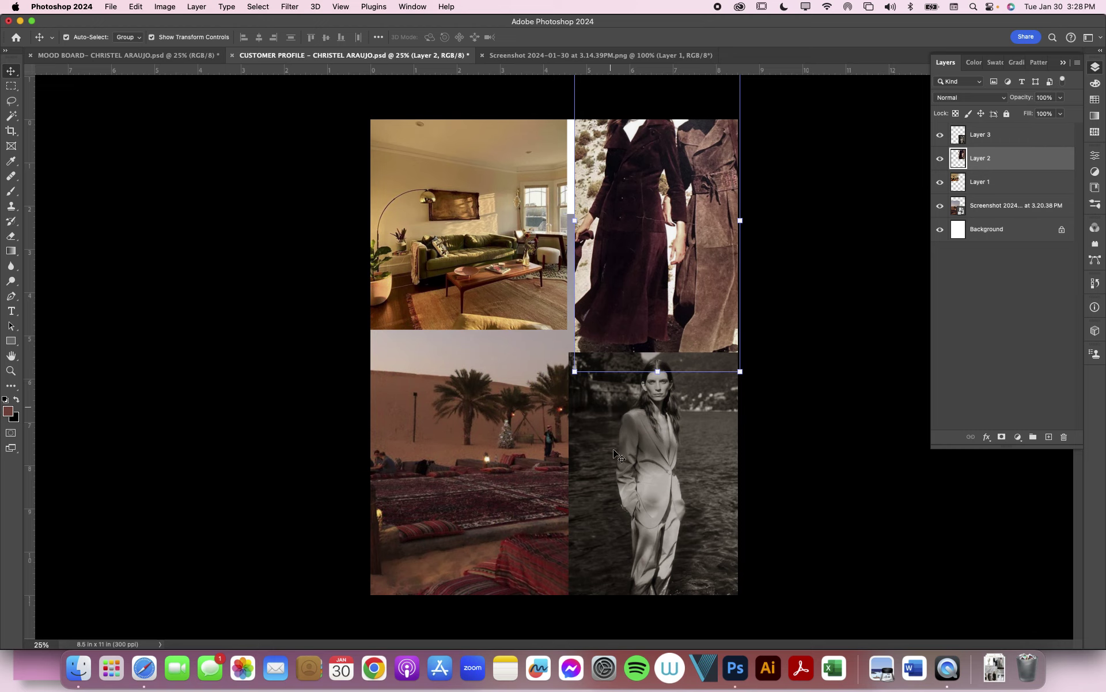
- Shift the coats photo right, select it with the suit photo, and align their left edges
{"action": "left_click_drag", "start_coordinate": [641, 307], "coordinate": [684, 311]}
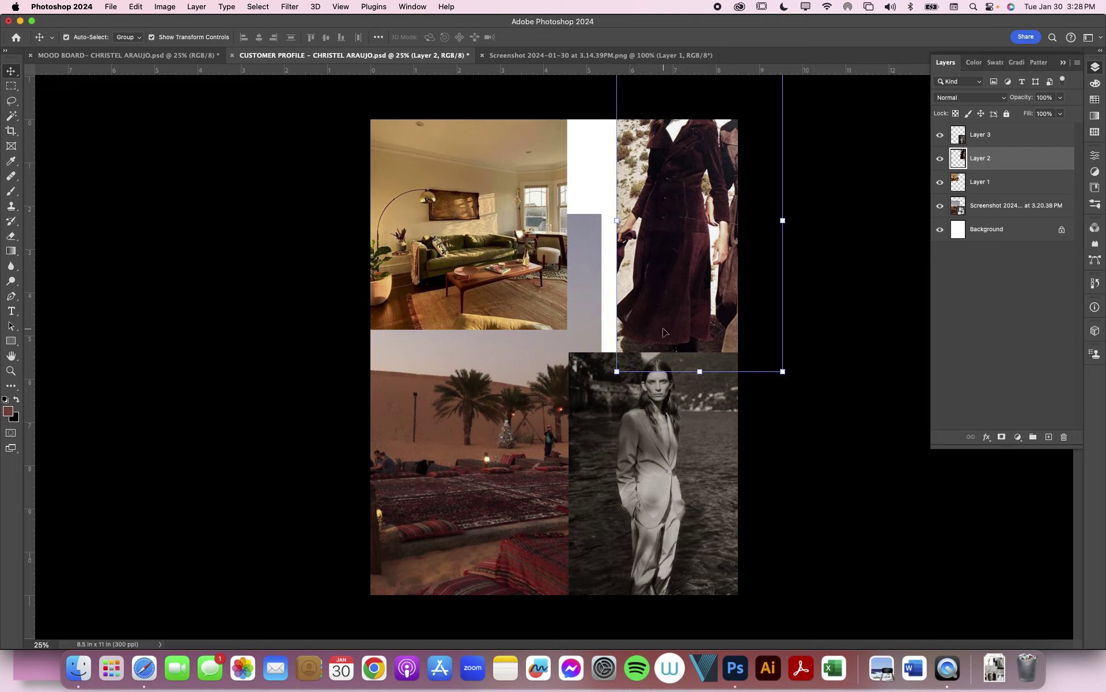
{"action": "left_click", "coordinate": [648, 427], "text": "shift"}
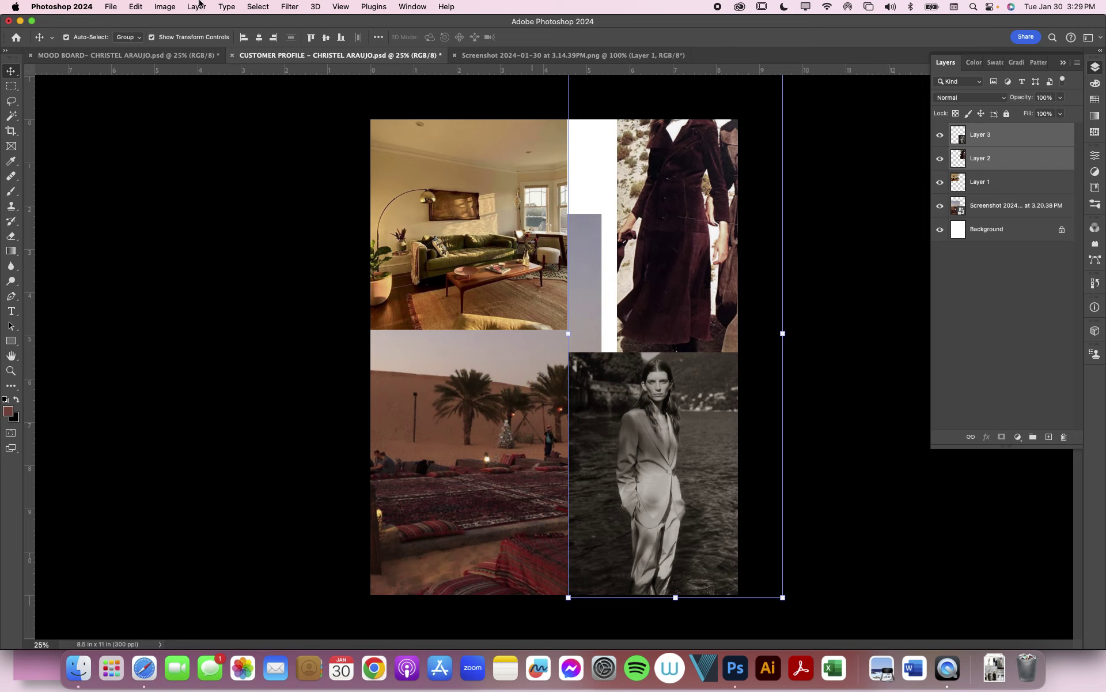
{"action": "left_click", "coordinate": [243, 38]}
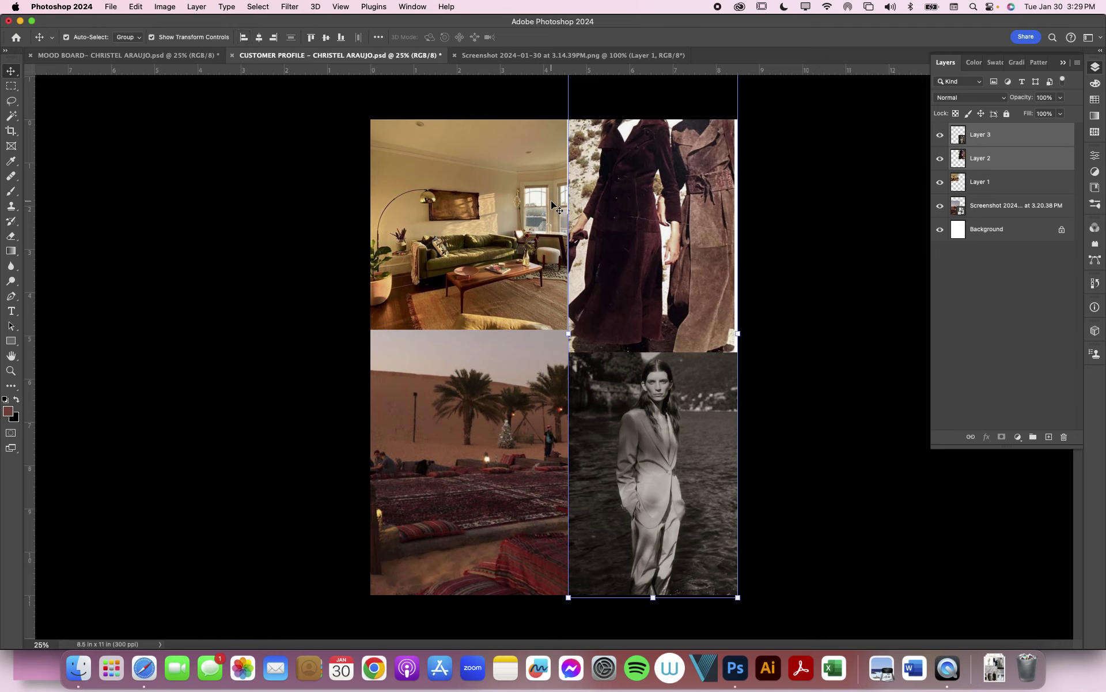
- Widen the coats photo to about 107% so it reaches the page's right edge
{"action": "left_click", "coordinate": [773, 215]}
{"action": "left_click", "coordinate": [696, 231]}
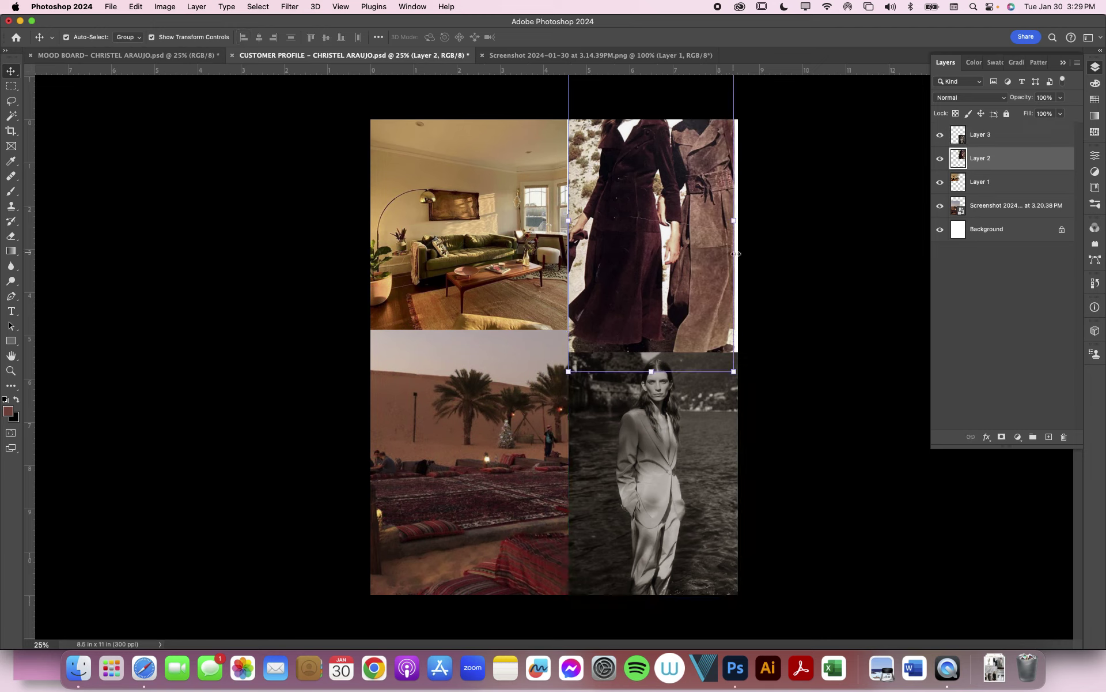
{"action": "left_click", "coordinate": [731, 220]}
{"action": "left_click_drag", "start_coordinate": [730, 220], "coordinate": [745, 220]}
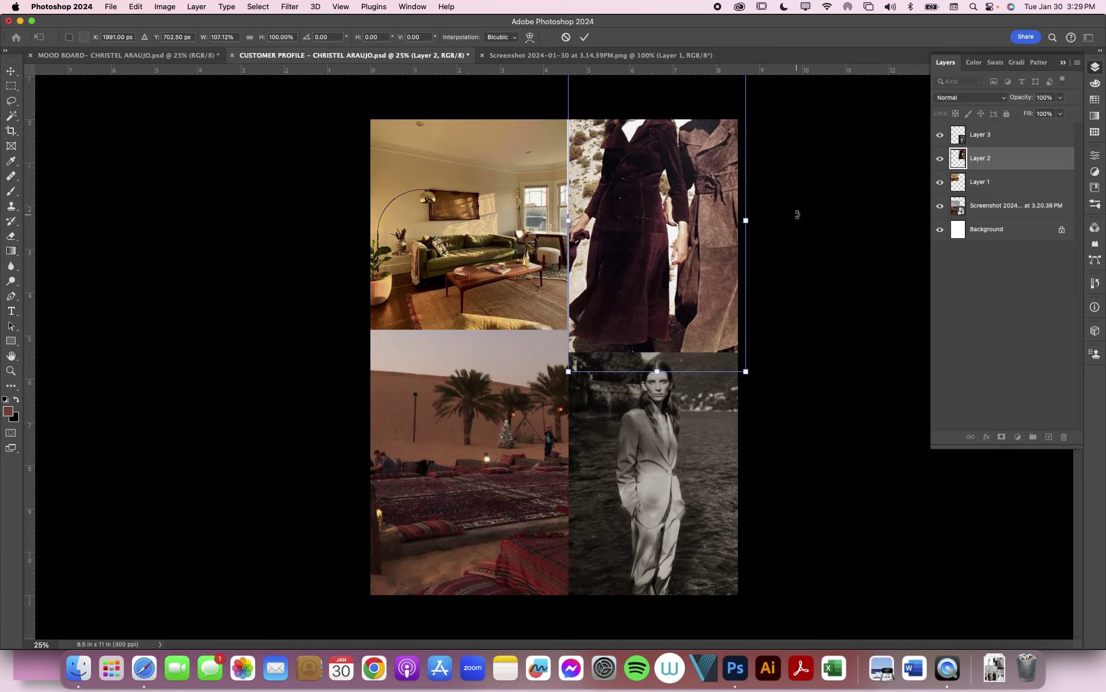
{"action": "key", "text": "Return"}
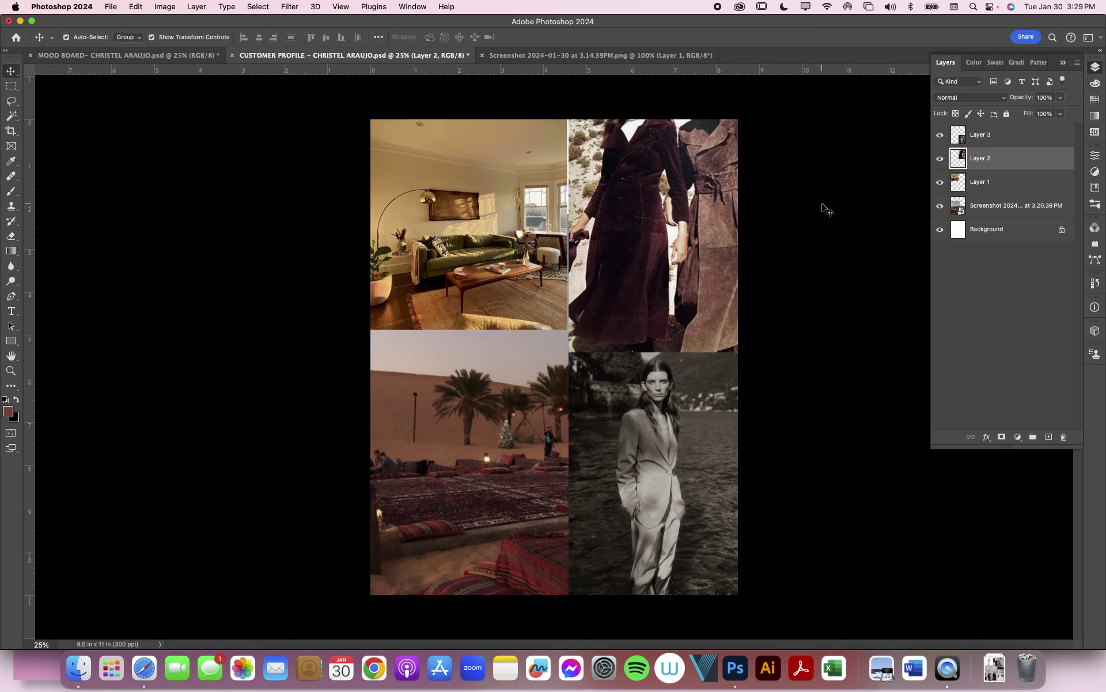
{"action": "left_click", "coordinate": [824, 209]}
{"action": "left_click", "coordinate": [709, 214]}
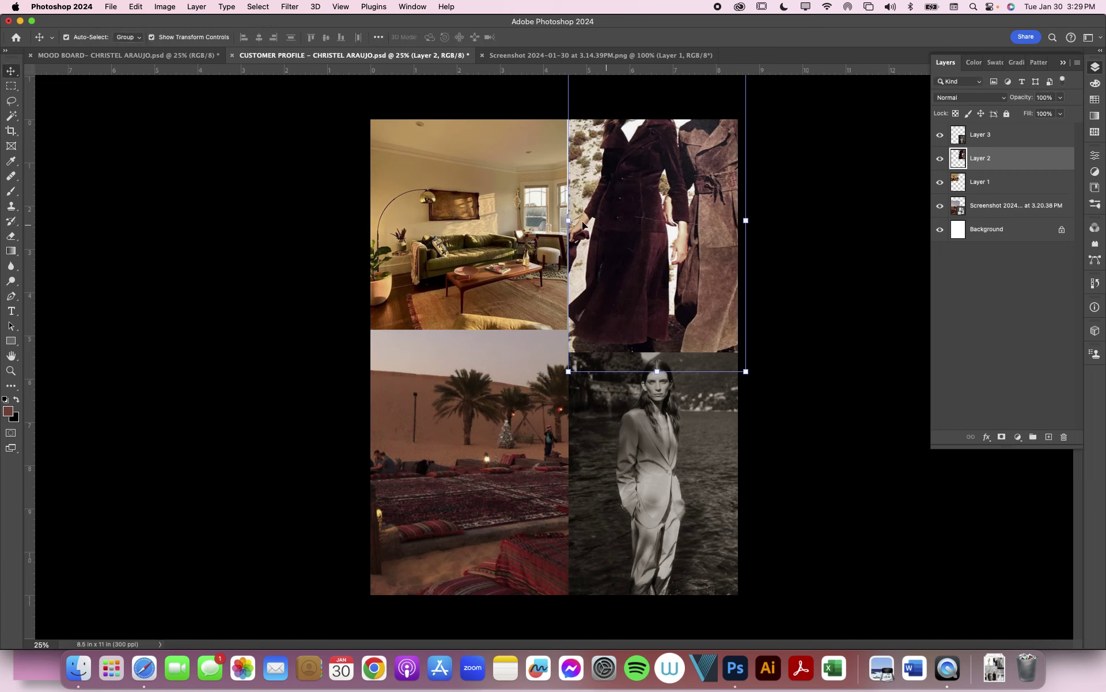
- Stretch the living room photo to about 102.5% width to meet the coats photo
{"action": "left_click", "coordinate": [548, 231]}
{"action": "key", "text": "super+t"}
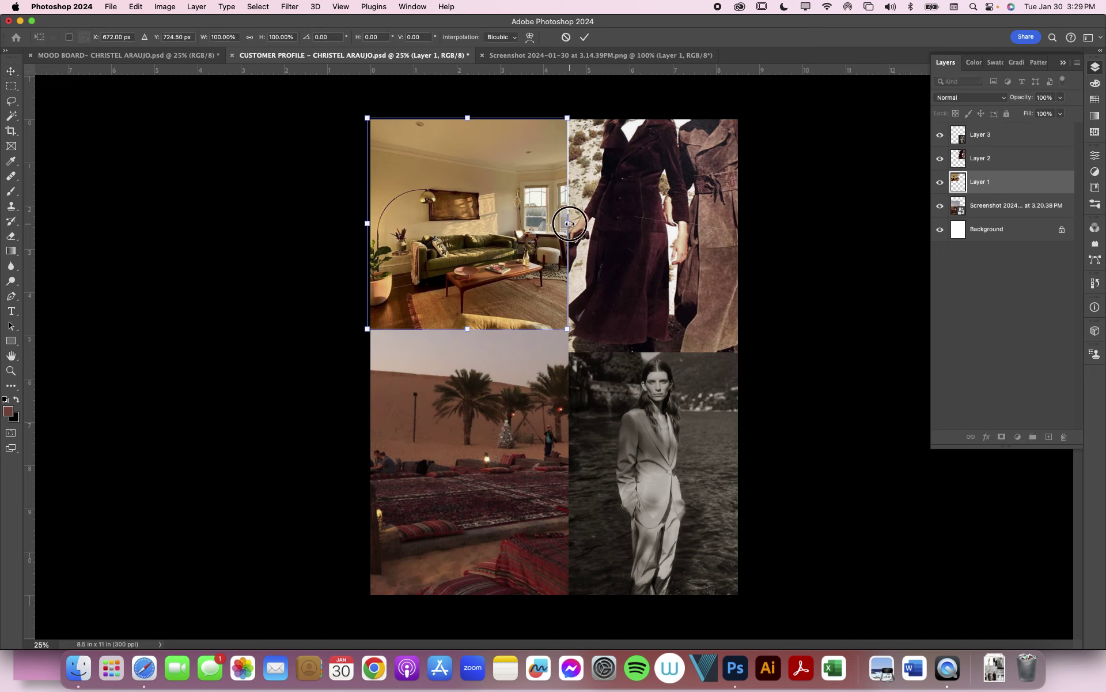
{"action": "left_click_drag", "start_coordinate": [569, 224], "coordinate": [574, 223]}
{"action": "key", "text": "Return"}
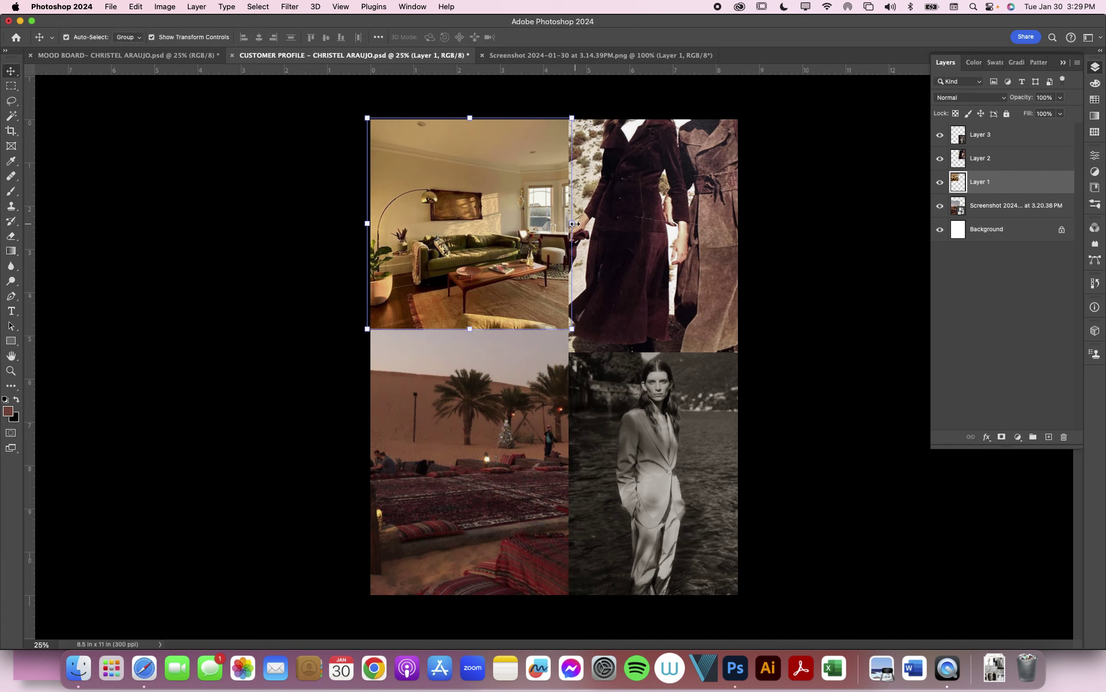
{"action": "left_click", "coordinate": [833, 241]}
{"action": "left_click", "coordinate": [479, 409]}
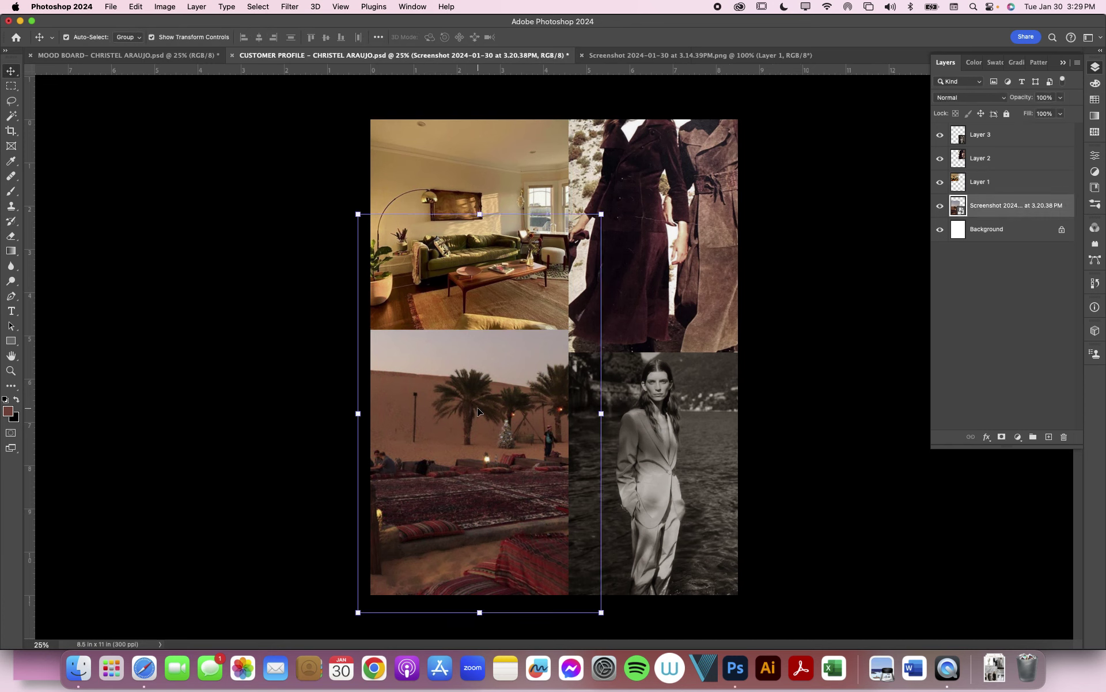
- Save the CUSTOMER PROFILE .psd with Maximize Compatibility kept on
{"action": "key", "text": "super+s"}
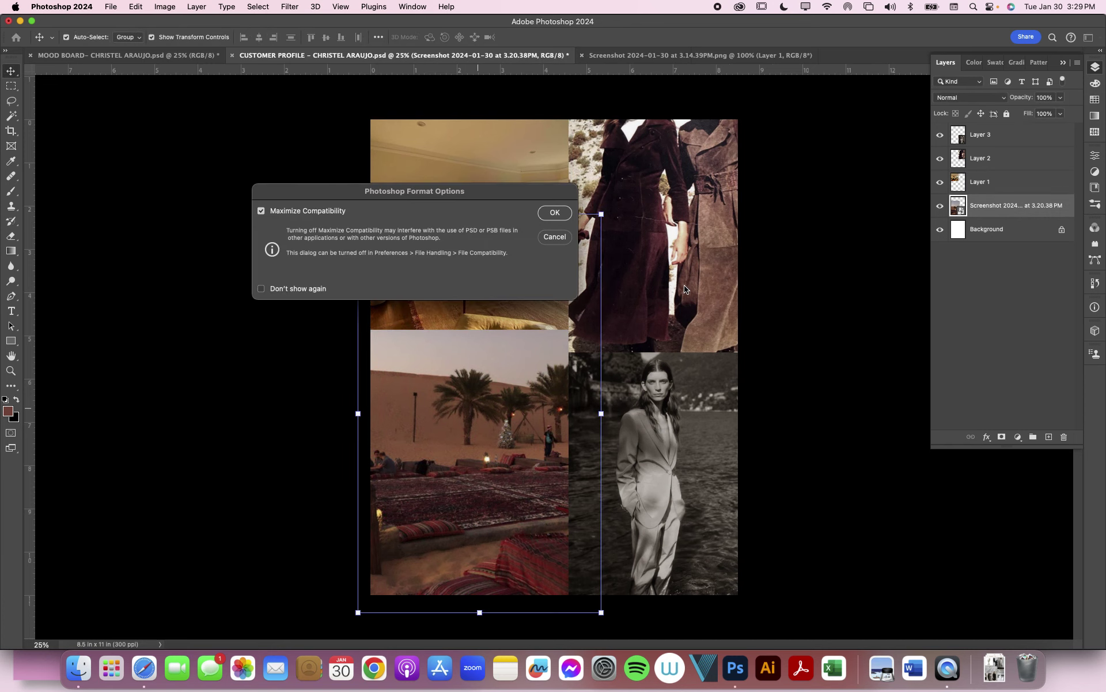
{"action": "left_click", "coordinate": [558, 215]}
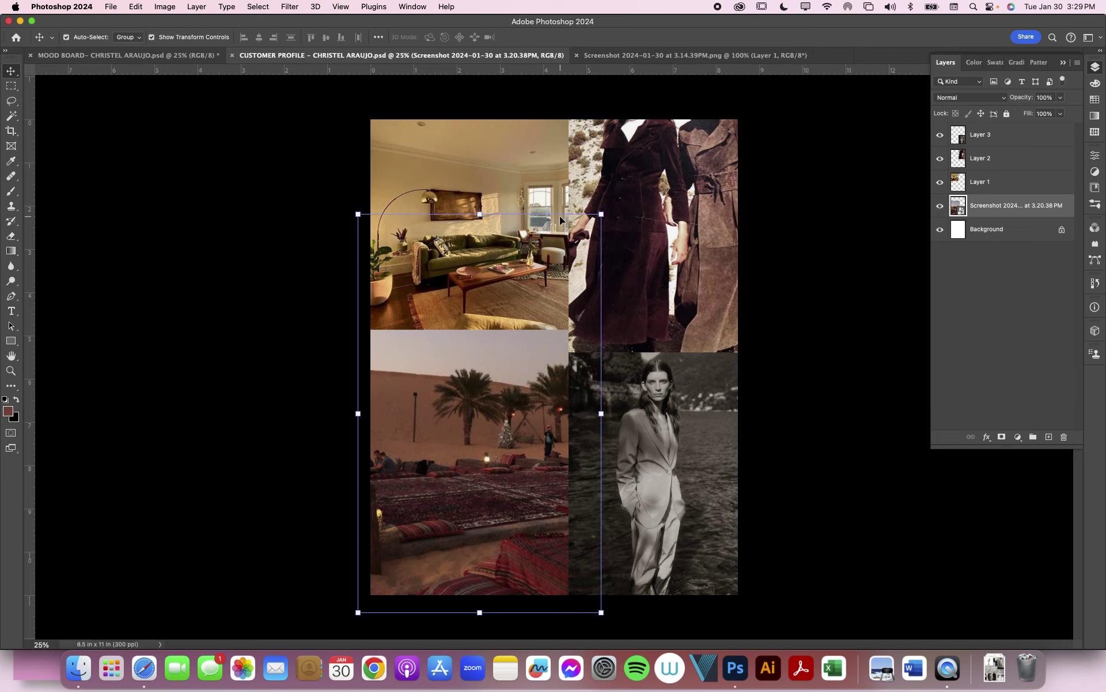